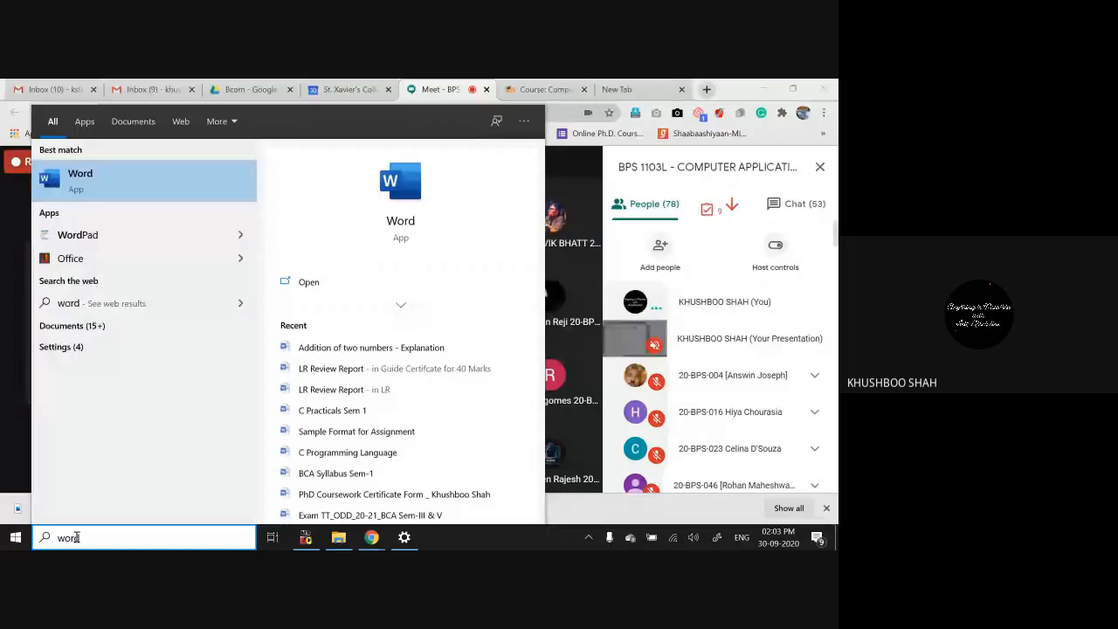
Step: Launch Word and create a new blank document
key(Return)
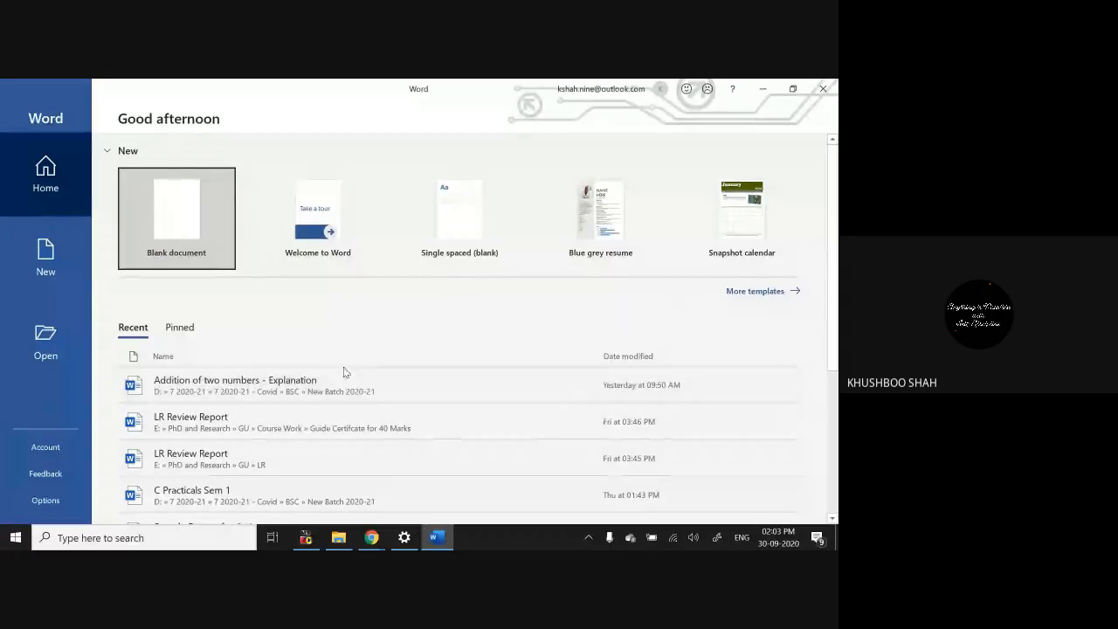
click(179, 225)
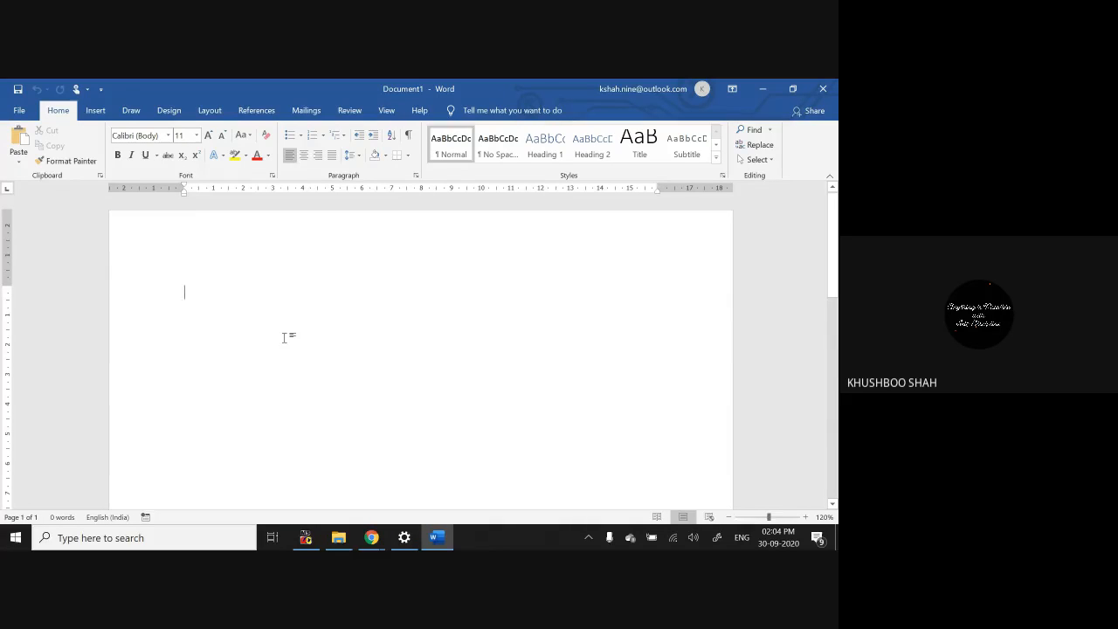
mouse_move(373, 541)
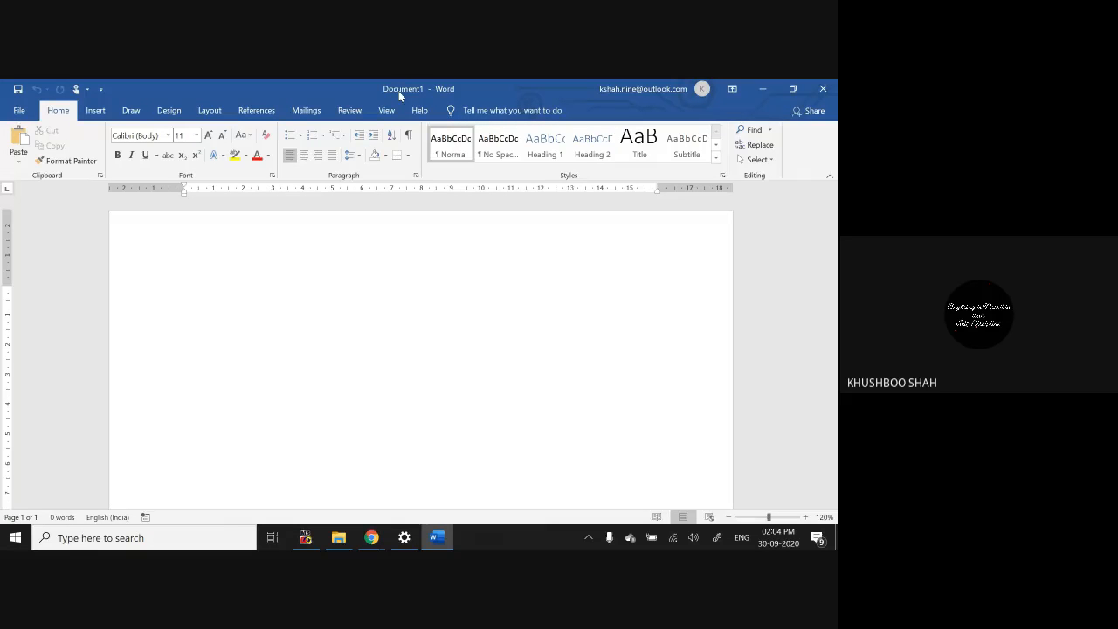
Step: Look through the insert, draw, design and layout command sets of the ribbon
click(28, 111)
click(21, 115)
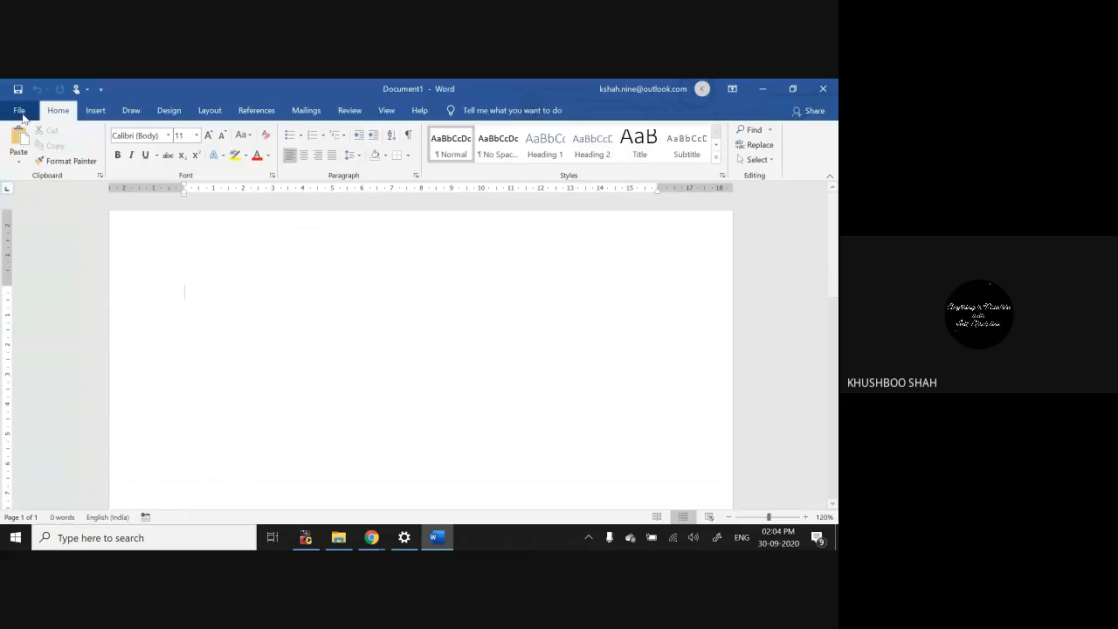
click(95, 111)
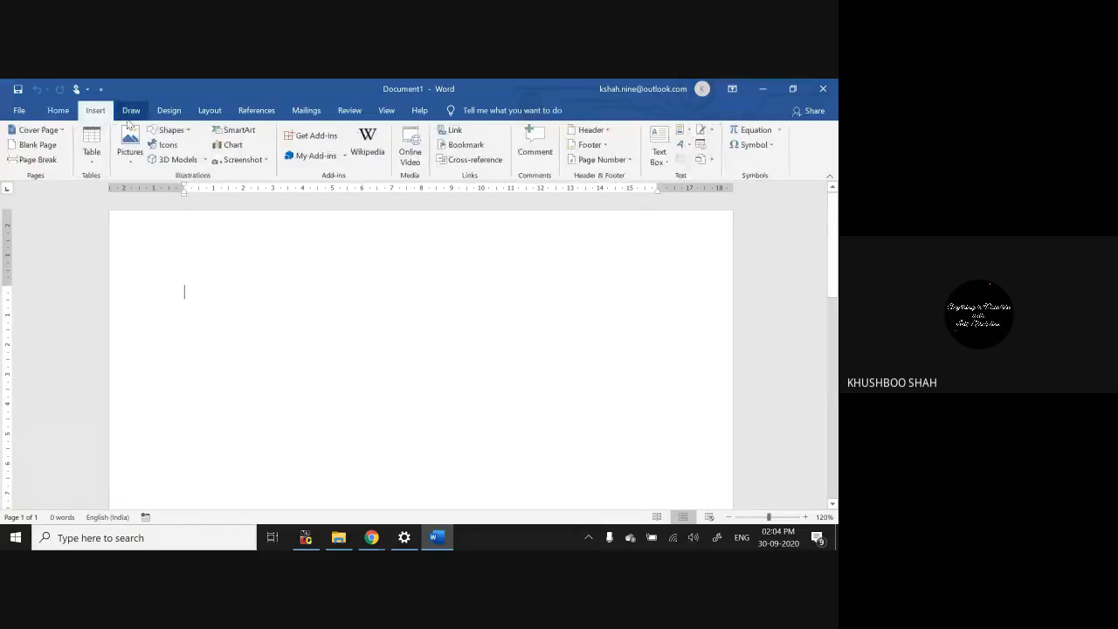
click(131, 111)
click(169, 111)
click(209, 111)
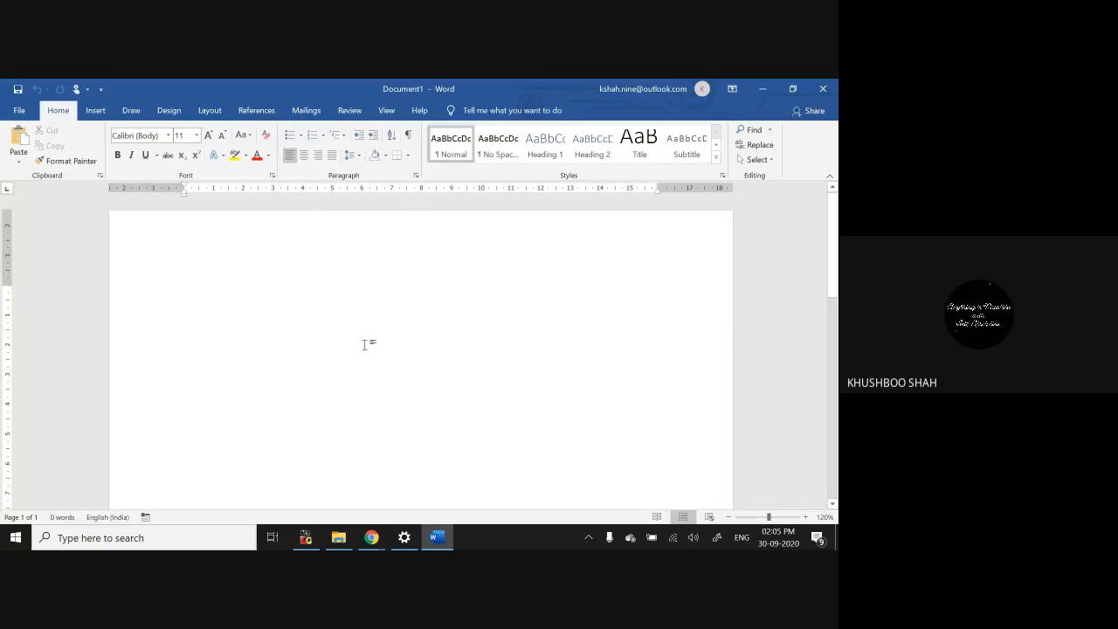
Step: Try auto-hiding the ribbon, and restore the constant display of its tabs and commands
click(737, 96)
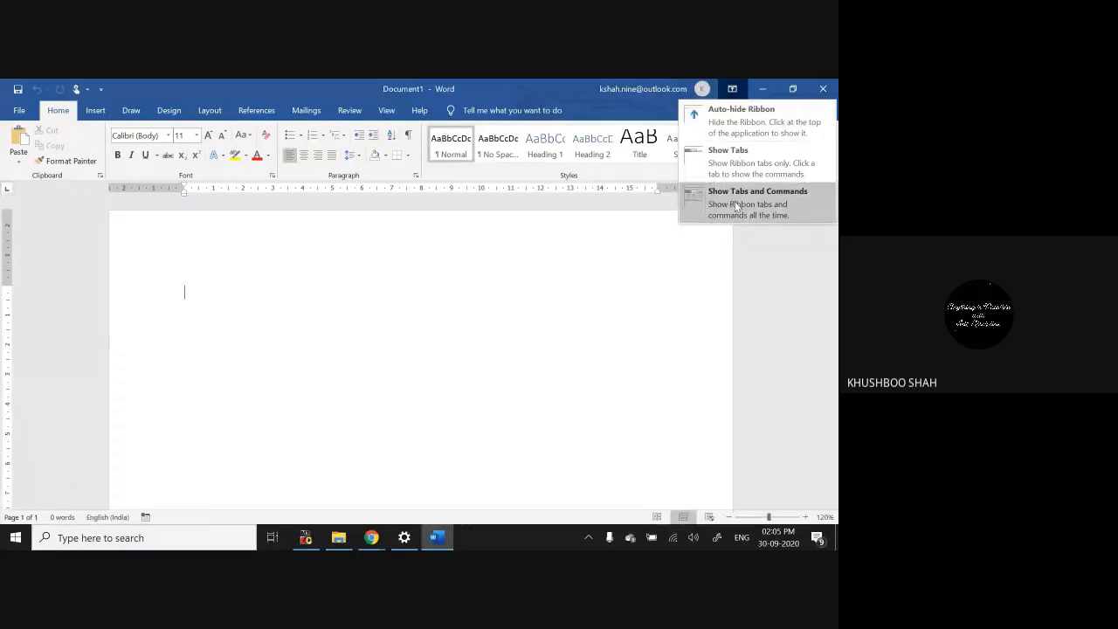
click(734, 122)
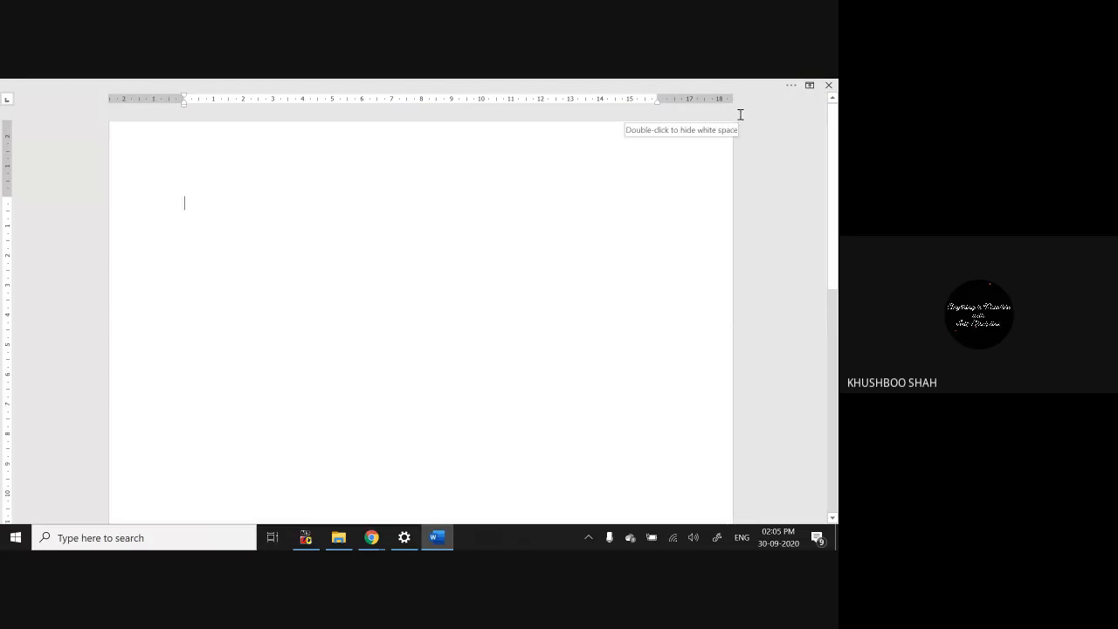
click(811, 86)
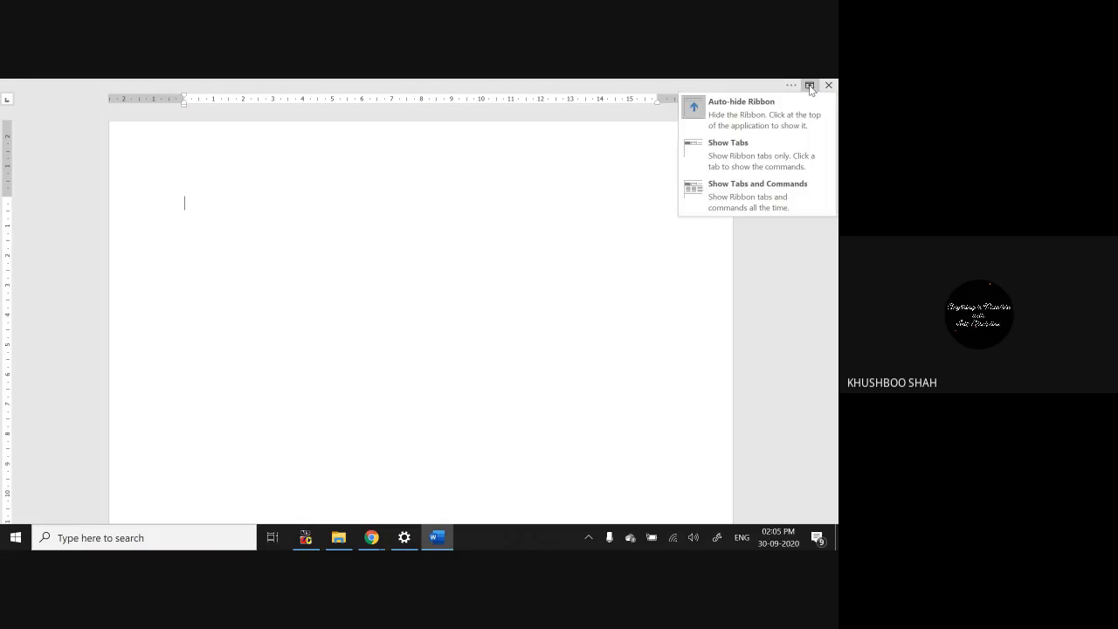
click(755, 187)
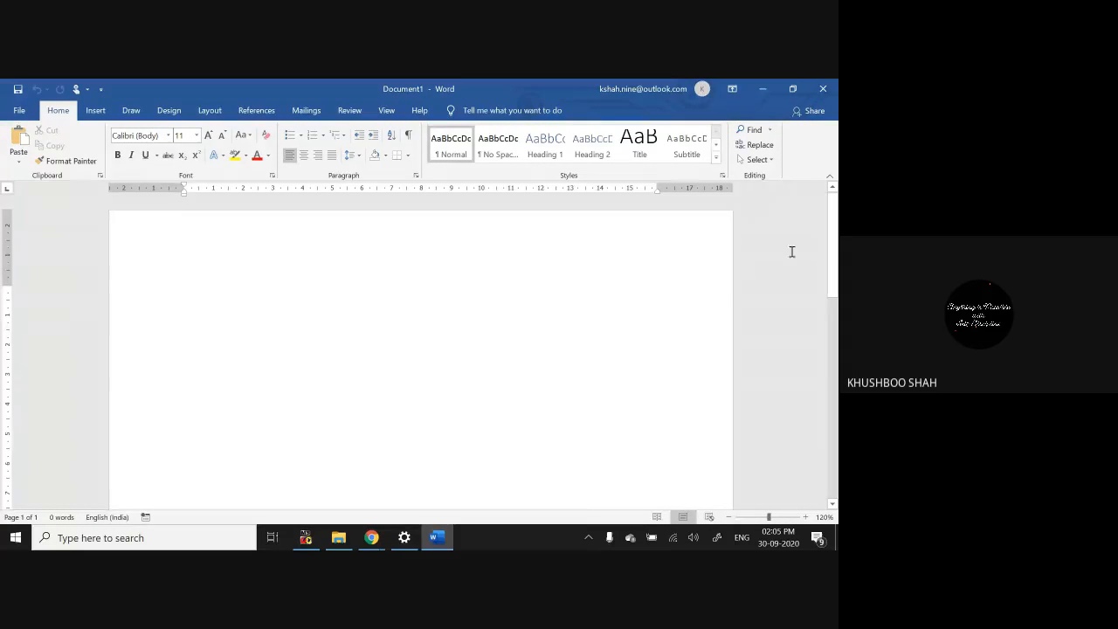
Step: Zoom the document out to 30% to view the whole page
mouse_move(836, 238)
mouse_down()
mouse_move(836, 396)
mouse_move(836, 225)
mouse_up()
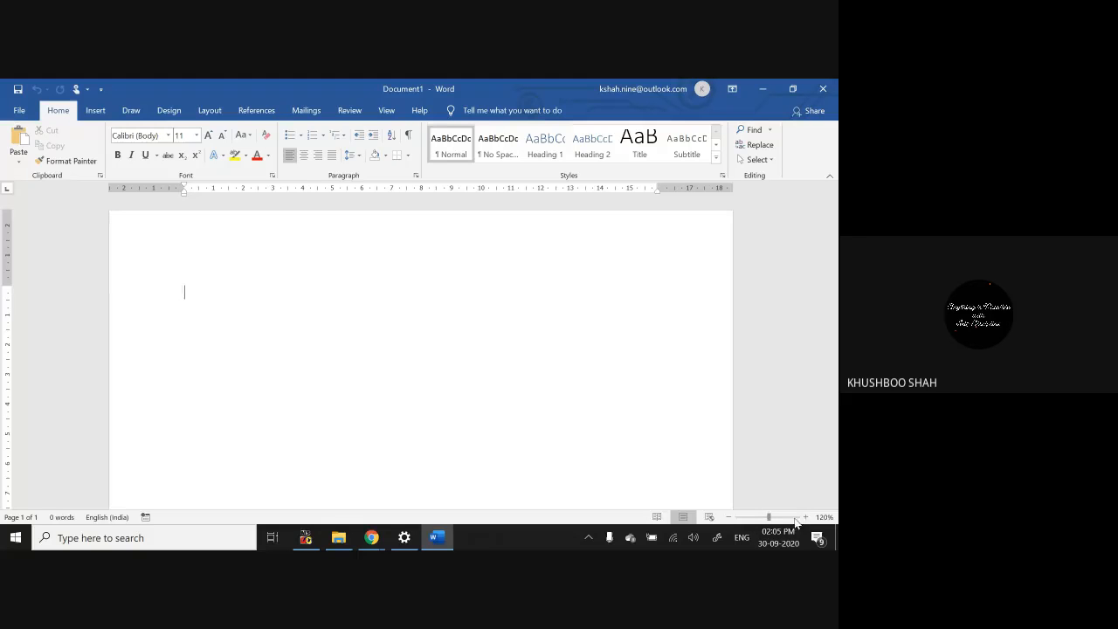
click(730, 517)
click(729, 517)
click(730, 518)
click(730, 517)
click(729, 517)
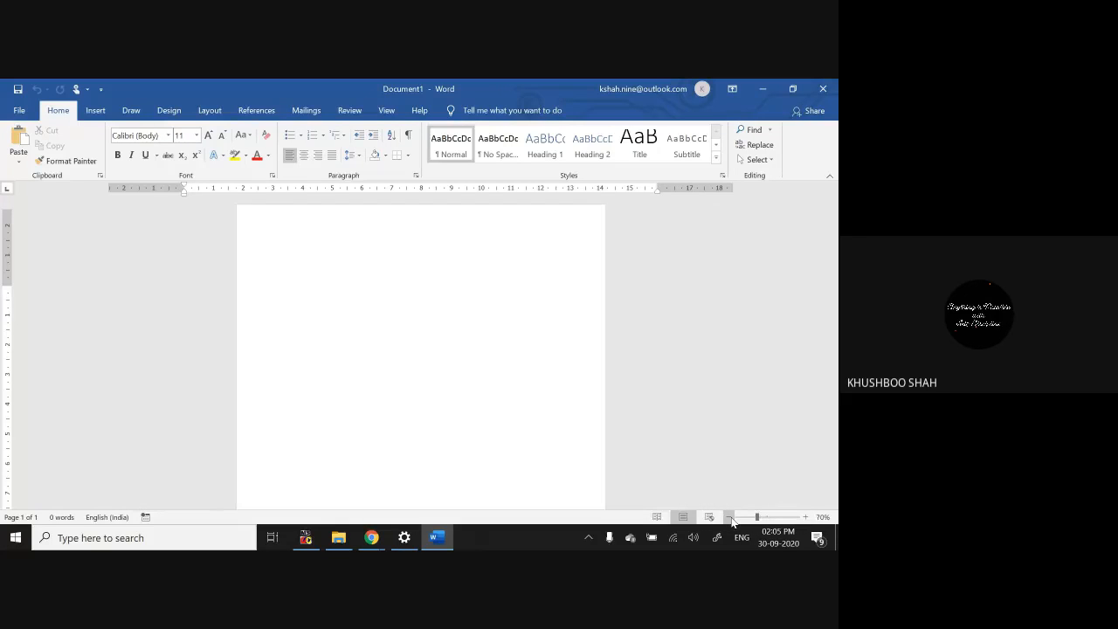
click(730, 517)
click(729, 517)
click(730, 517)
click(730, 518)
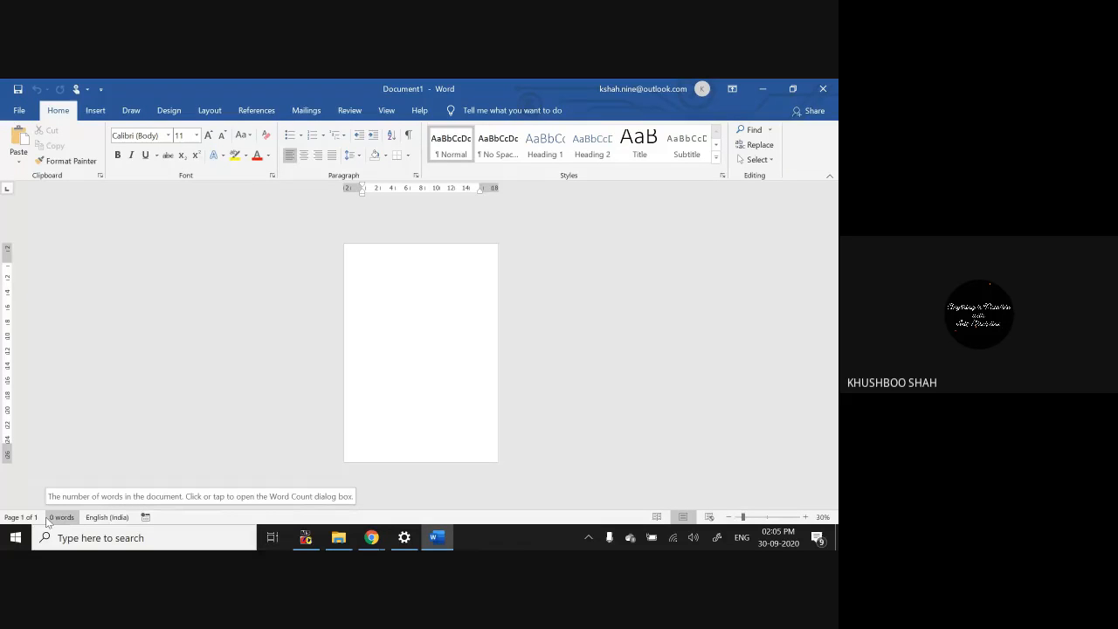
Step: Add blank lines to the document until it runs onto a second page
double_click(371, 282)
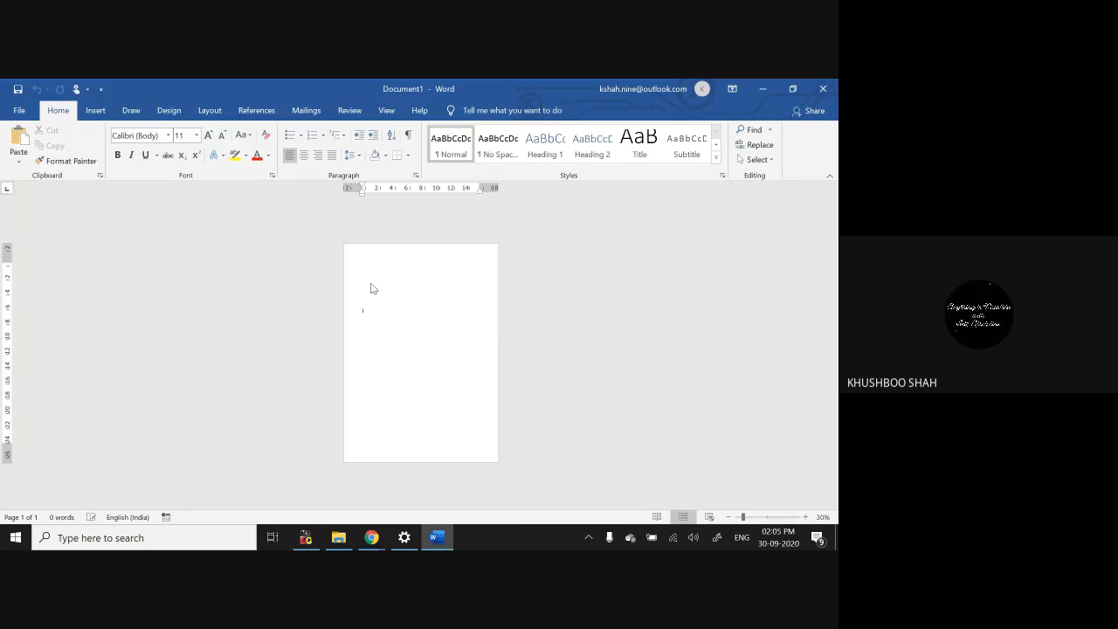
key(Return)
key(Return)
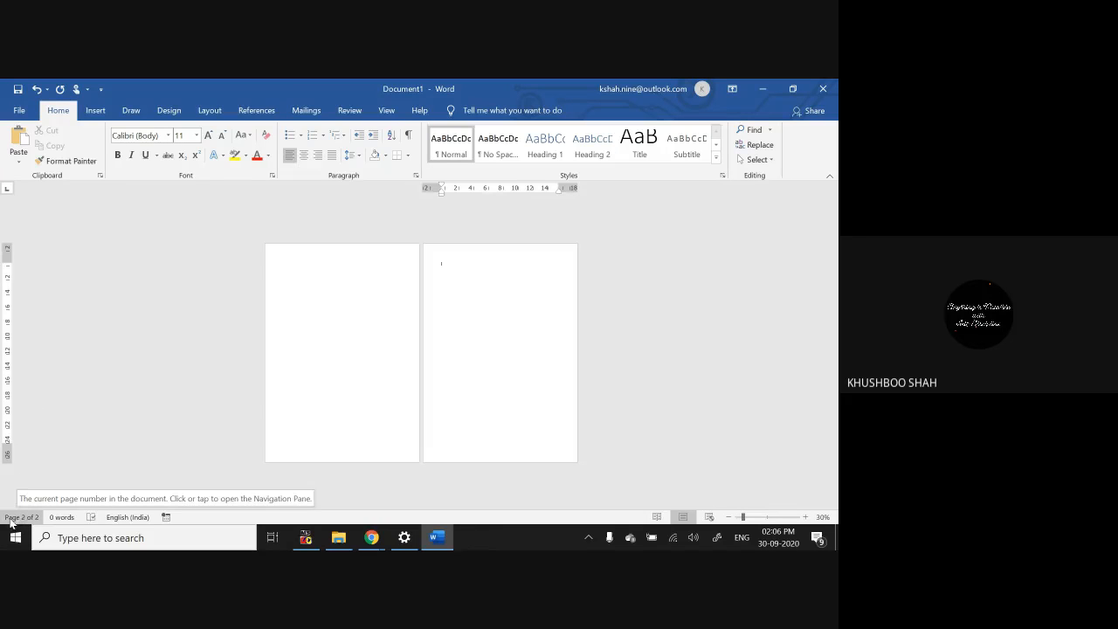
Step: Write the sentence "I am an Indian." at the start of the first page
click(320, 292)
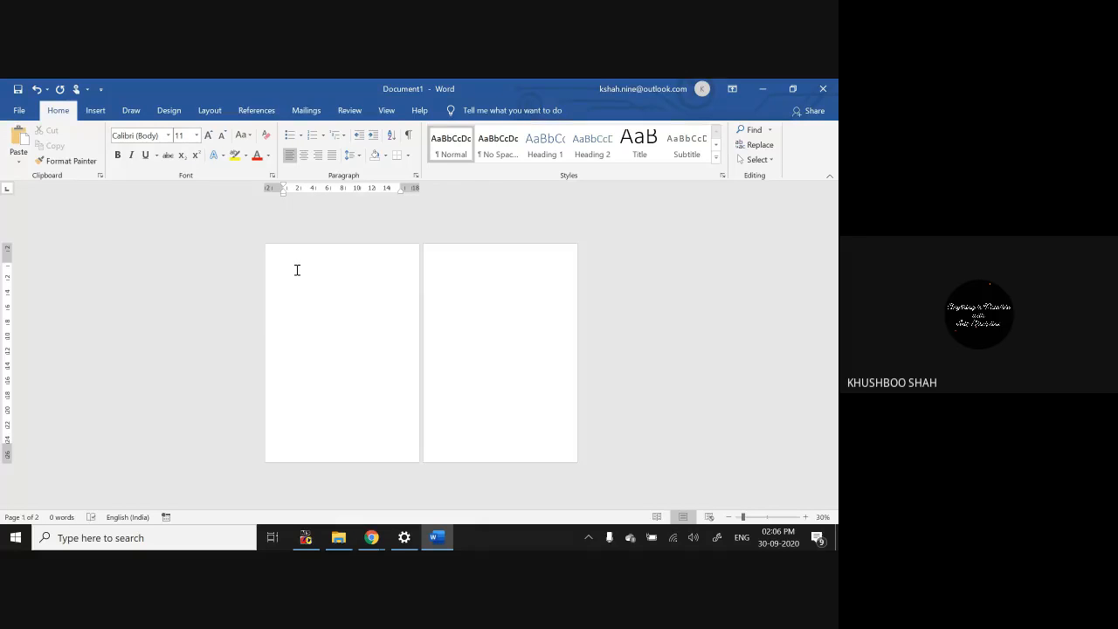
click(805, 521)
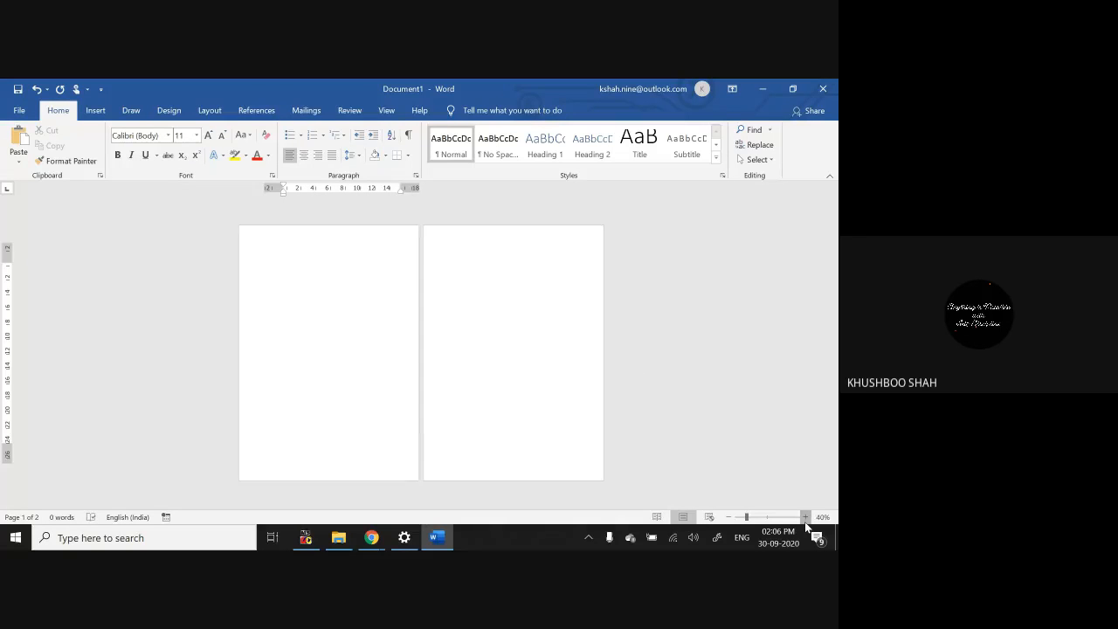
click(804, 521)
click(804, 521)
click(805, 520)
click(804, 520)
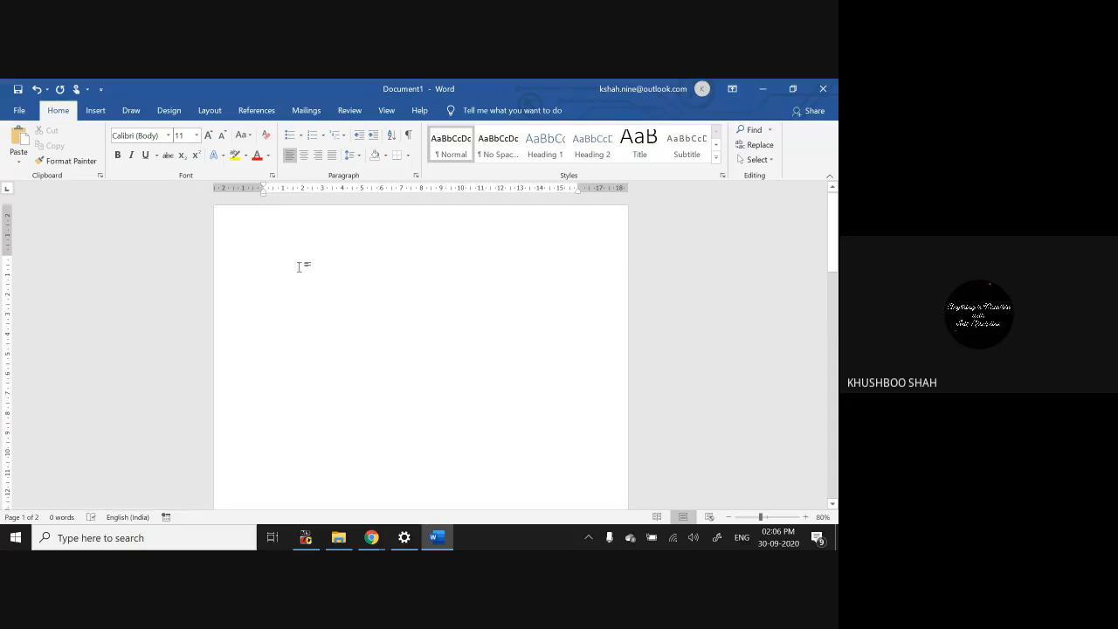
text(I am an )
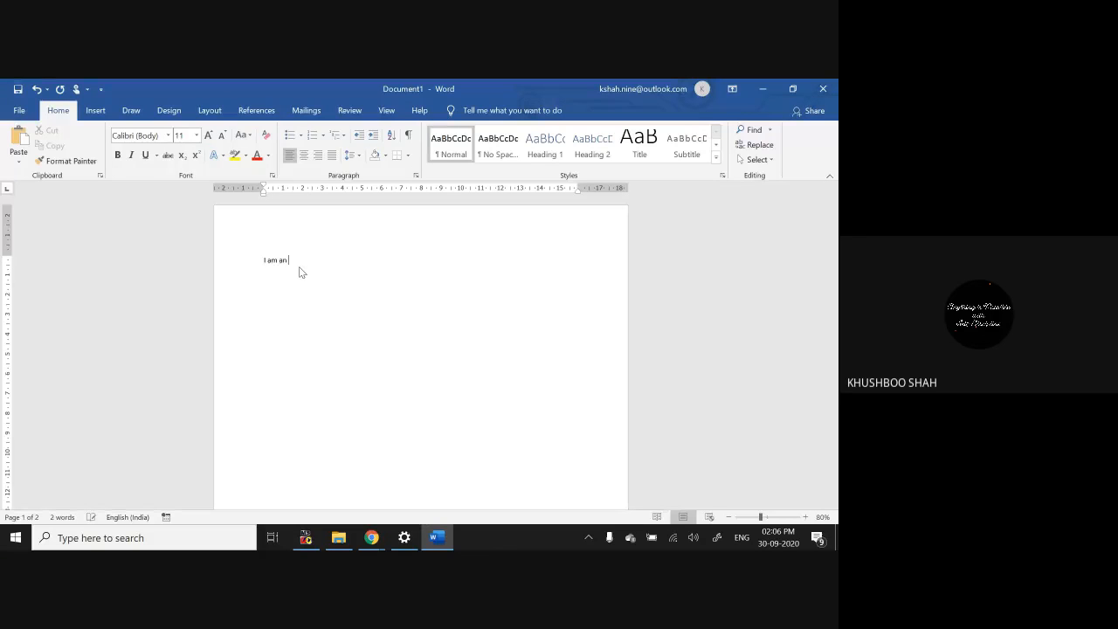
text(indian.)
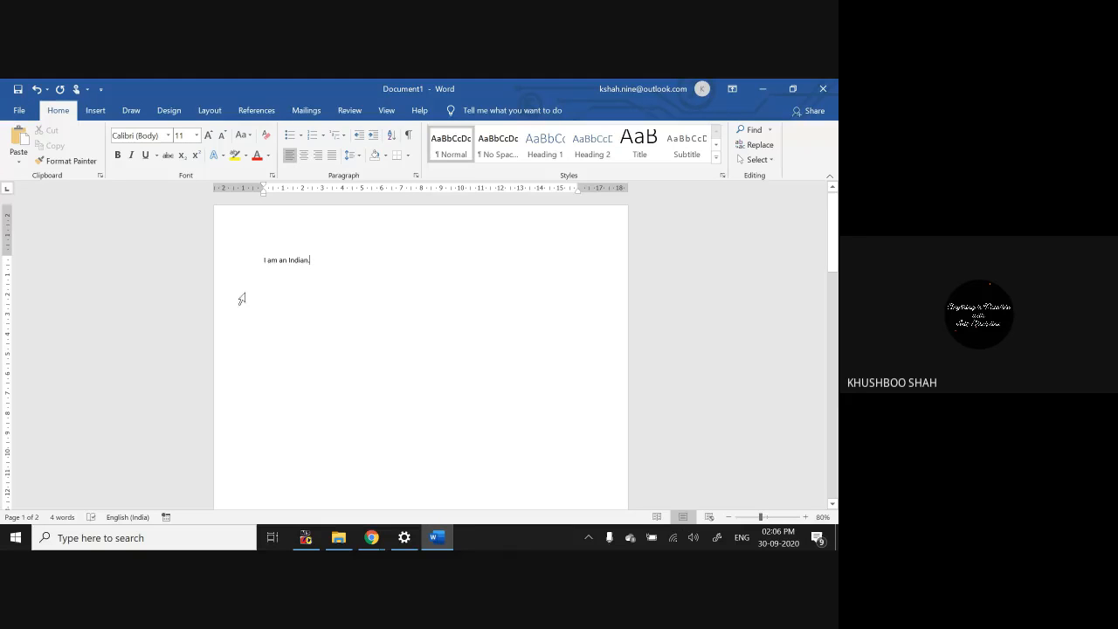
Step: Select the typed sentence on the first page and clear the selection
click(197, 139)
click(197, 140)
drag(263, 263, 284, 260)
drag(303, 261, 314, 263)
click(333, 271)
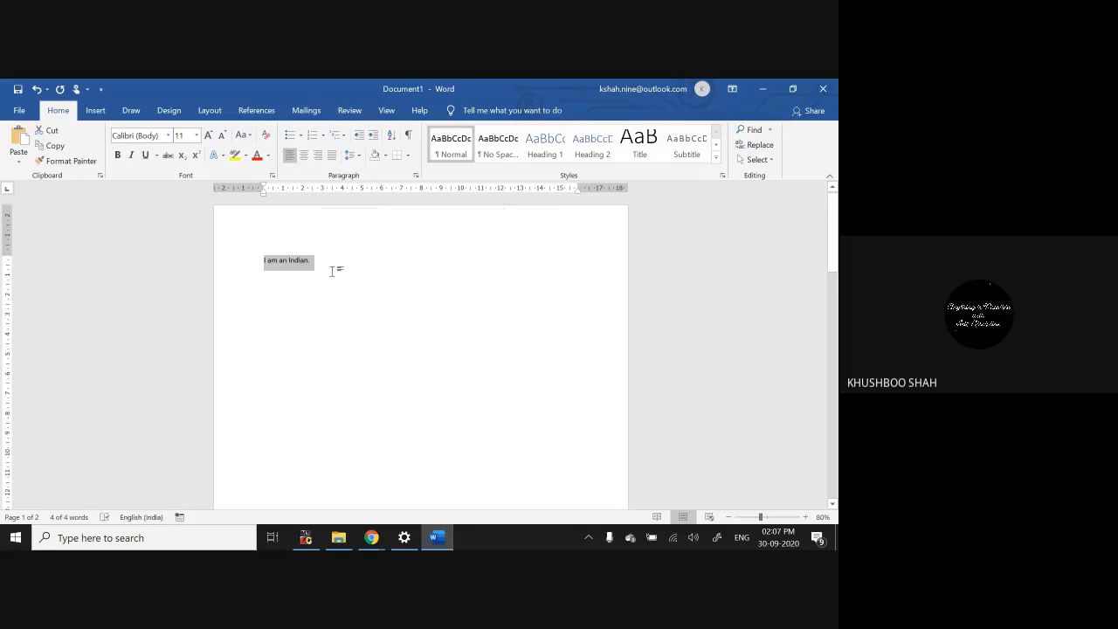
Step: Enlarge the document view to 140% with the start of the first page in sight
click(806, 516)
click(806, 516)
click(806, 516)
click(805, 517)
click(805, 516)
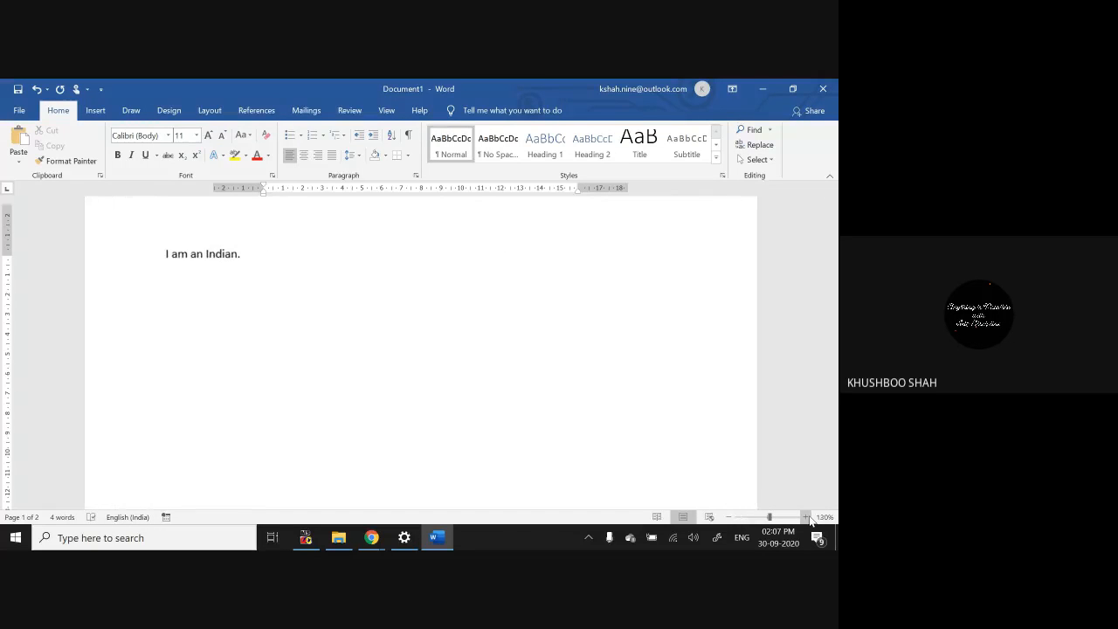
click(805, 516)
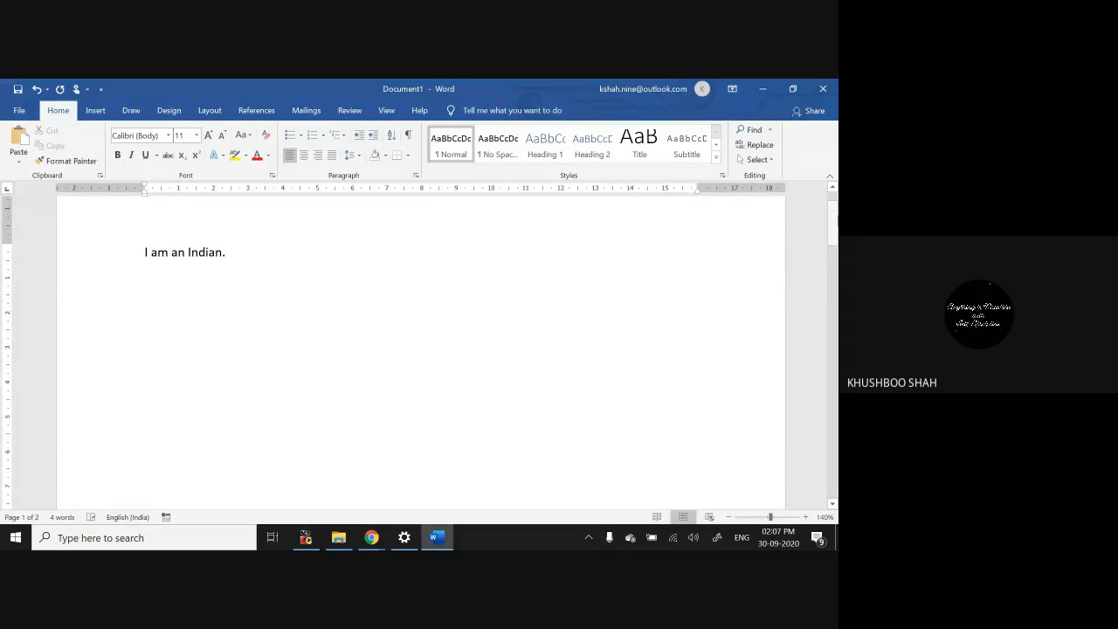
drag(833, 223, 833, 210)
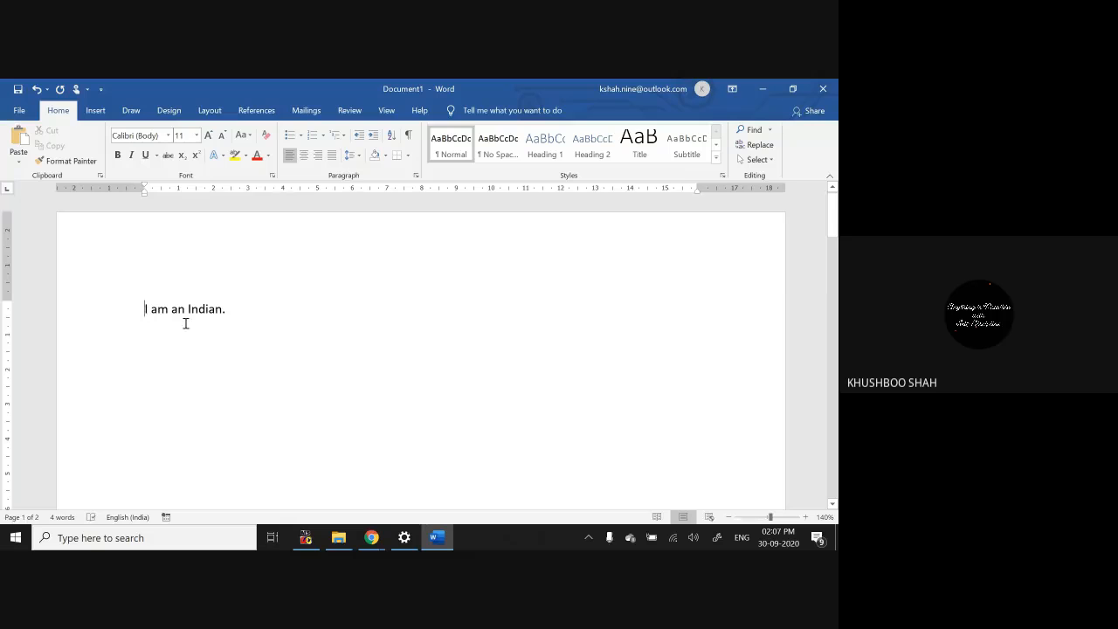
Step: Extend a selection from the first character of "I am an Indian." across the whole sentence, and clear it
drag(145, 311, 212, 316)
click(211, 315)
key(Left)
key(Left)
key(Left)
key(Left)
key(Left)
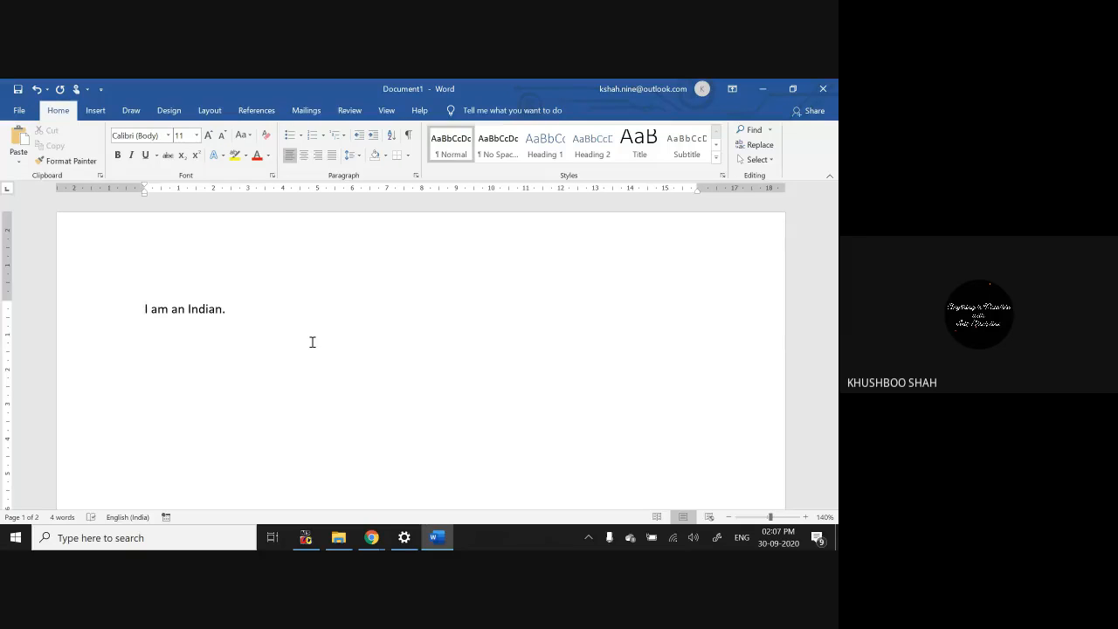
key(shift+Right)
key(shift+Right)
key(shift+Right)
key(shift+Right)
key(shift+Right)
key(shift+Right)
key(shift+Right)
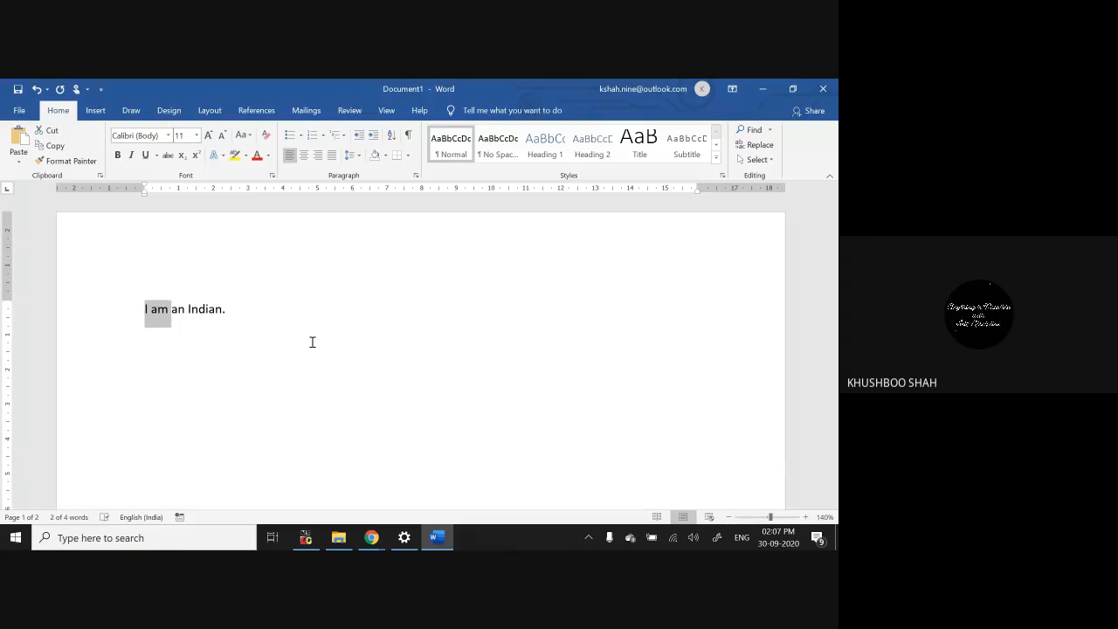
key(shift+Right)
key(shift+Right)
key(shift+Right)
key(shift+Right)
key(shift+Right)
key(shift+Right)
key(shift+Right)
key(shift+Right)
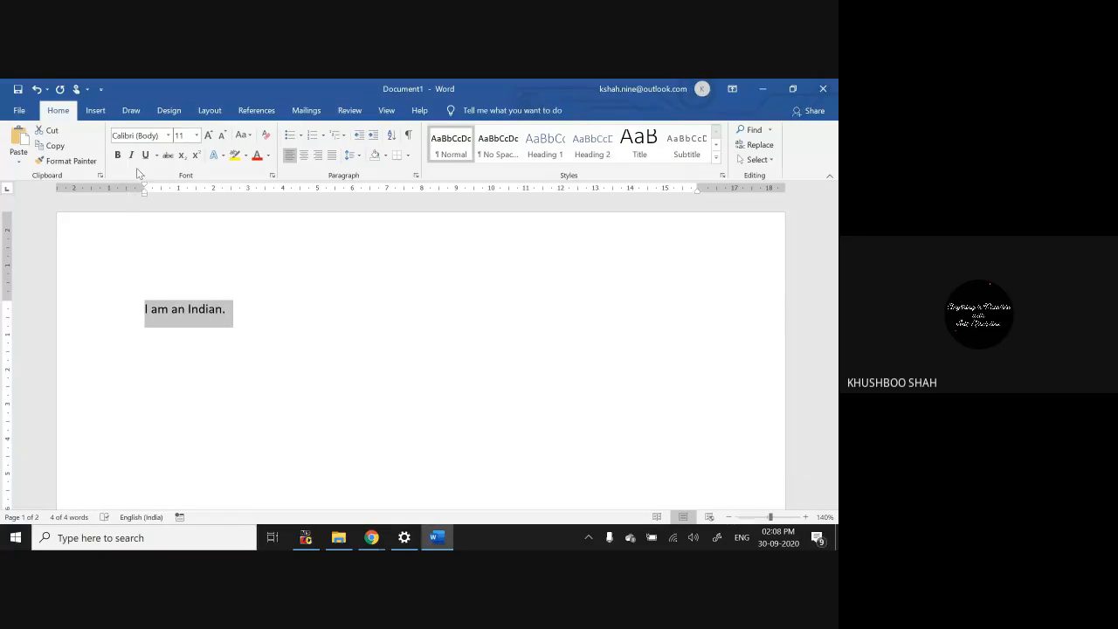
click(282, 329)
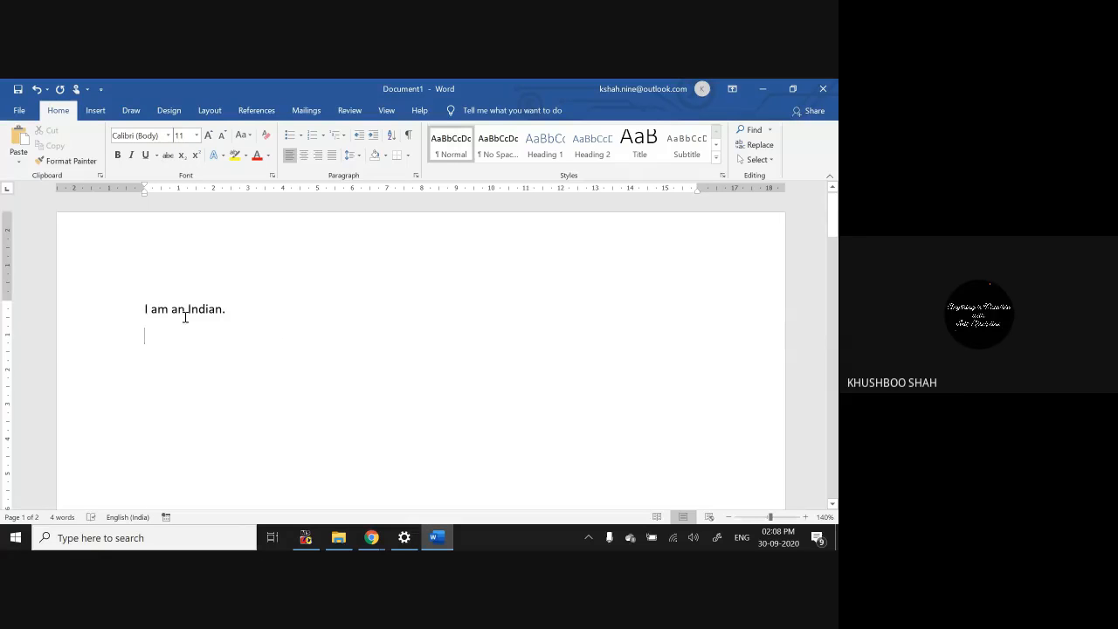
Step: Select the entire content of the document and deselect it
click(251, 307)
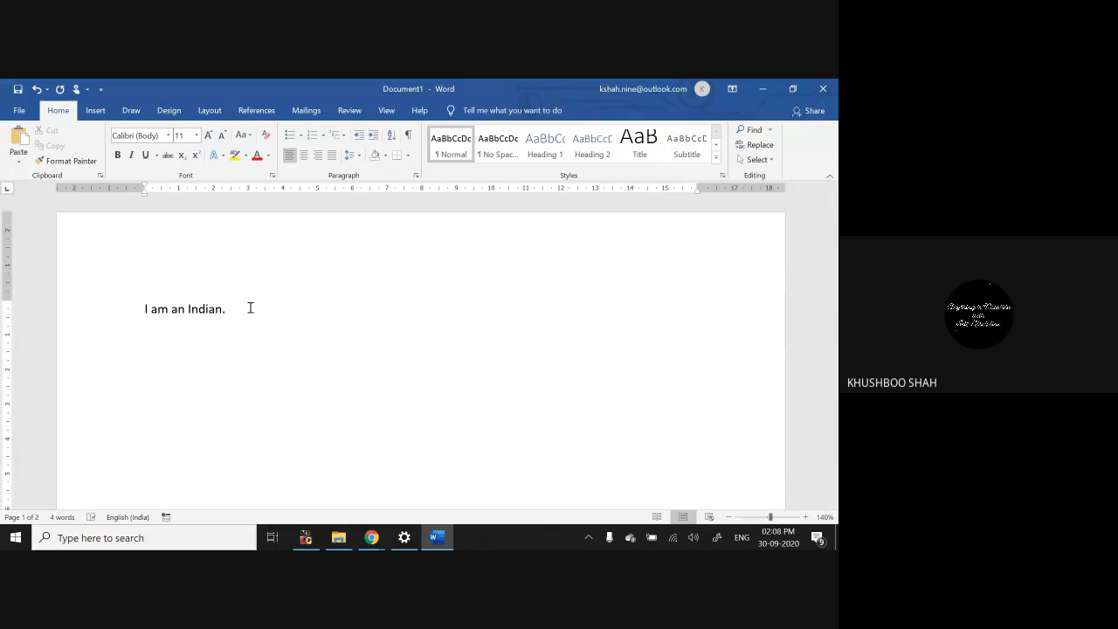
key(ctrl+a)
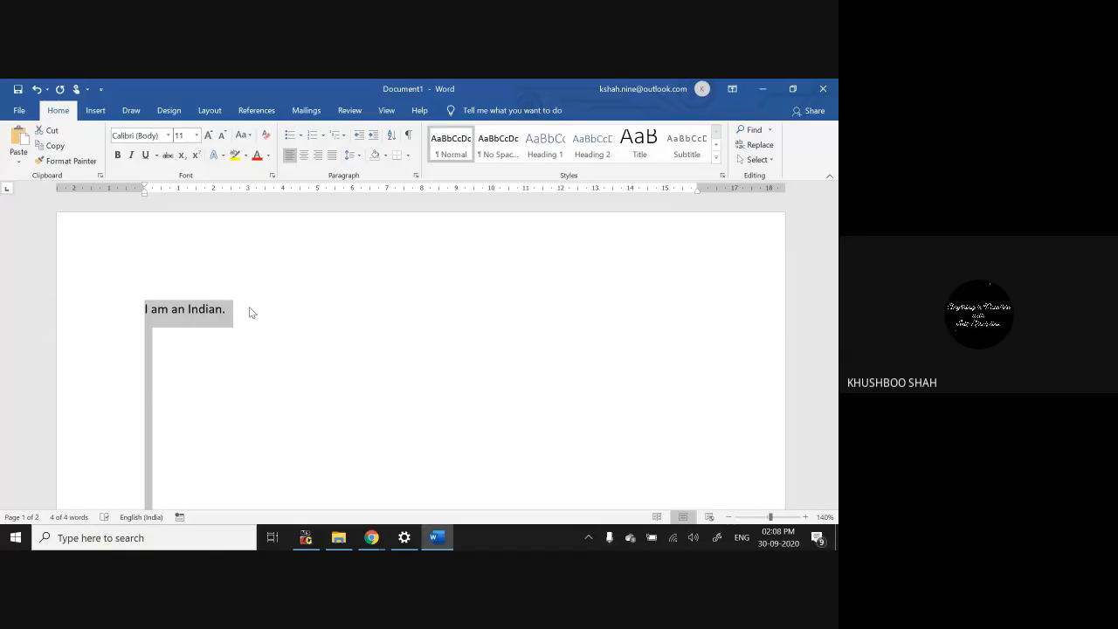
click(250, 311)
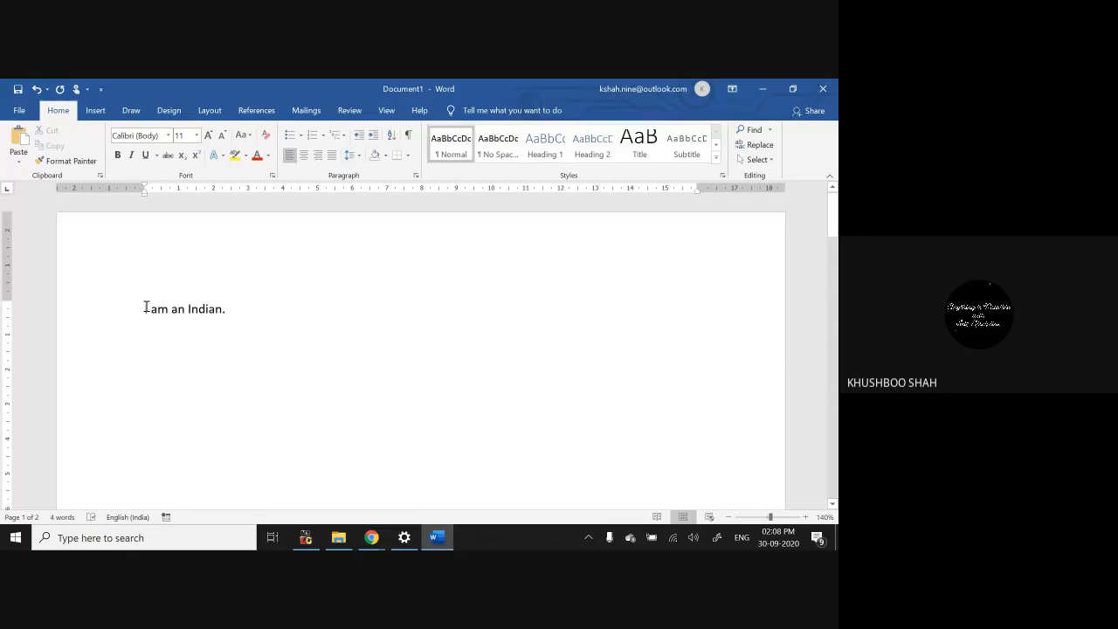
Step: Select only the words "I am" at the start of the sentence
drag(146, 308, 170, 309)
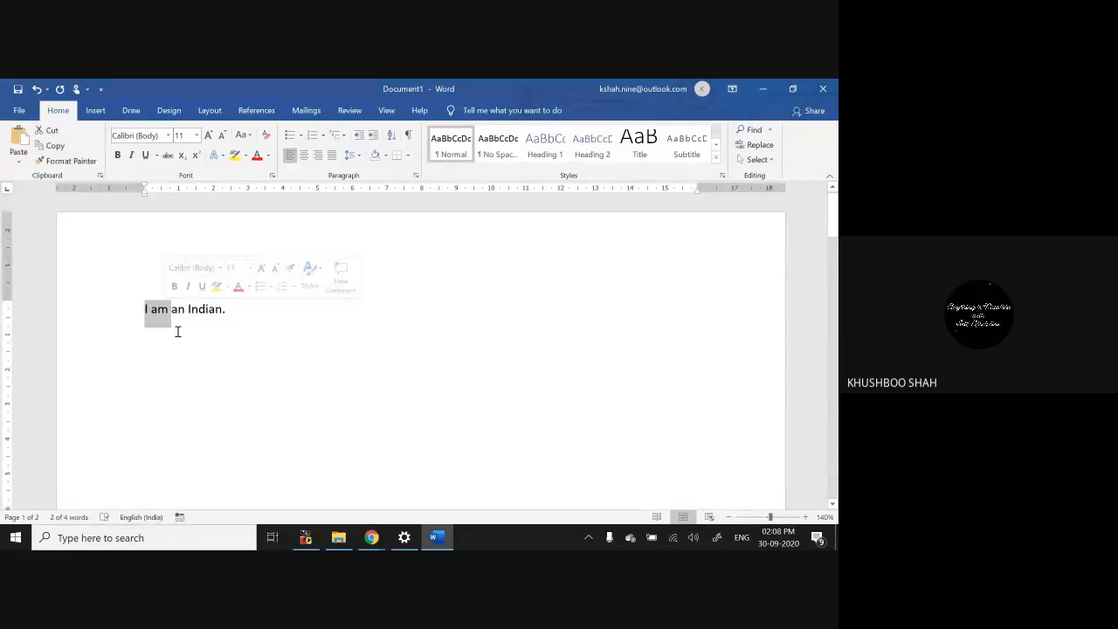
click(177, 331)
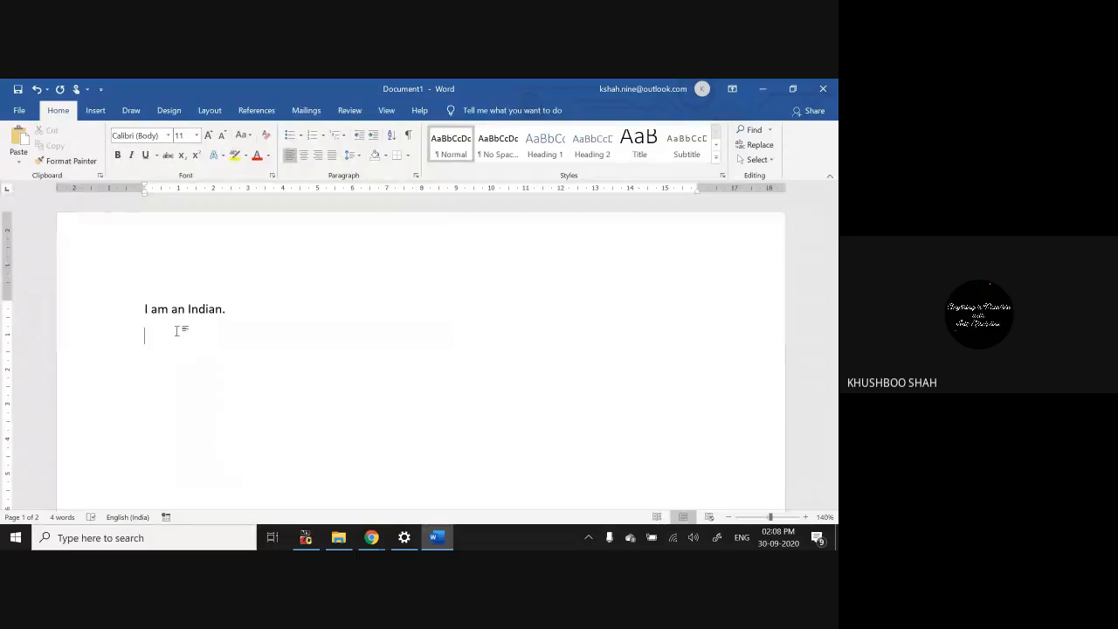
key(Up)
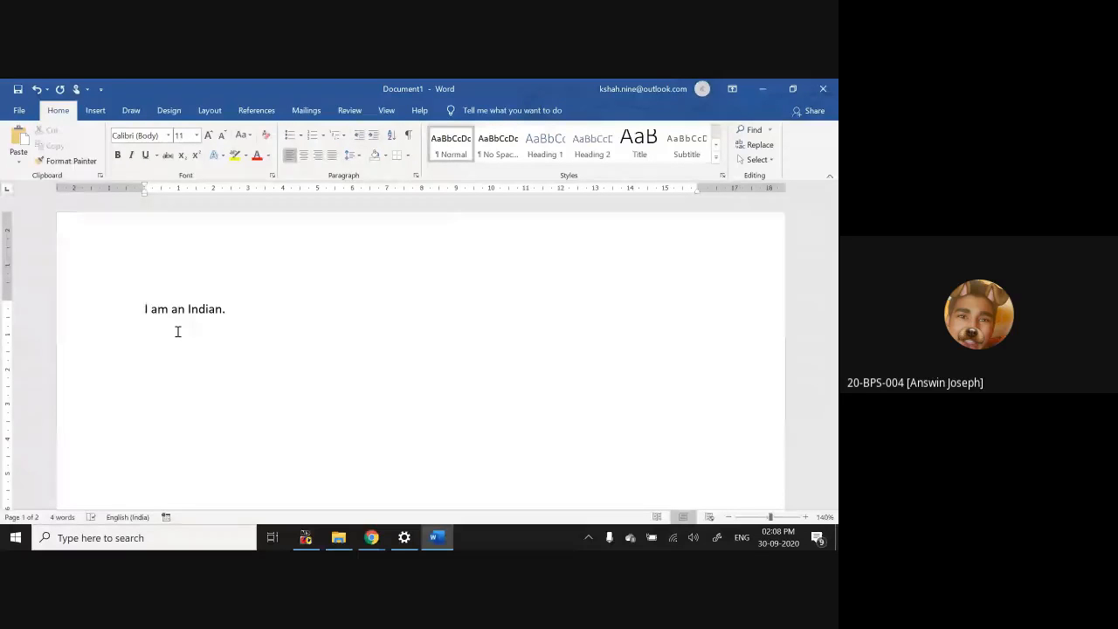
key(shift+Right)
key(shift+Right)
key(shift+Right)
key(shift+Right)
key(shift+Right)
key(shift+Right)
key(shift+Right)
key(shift+Right)
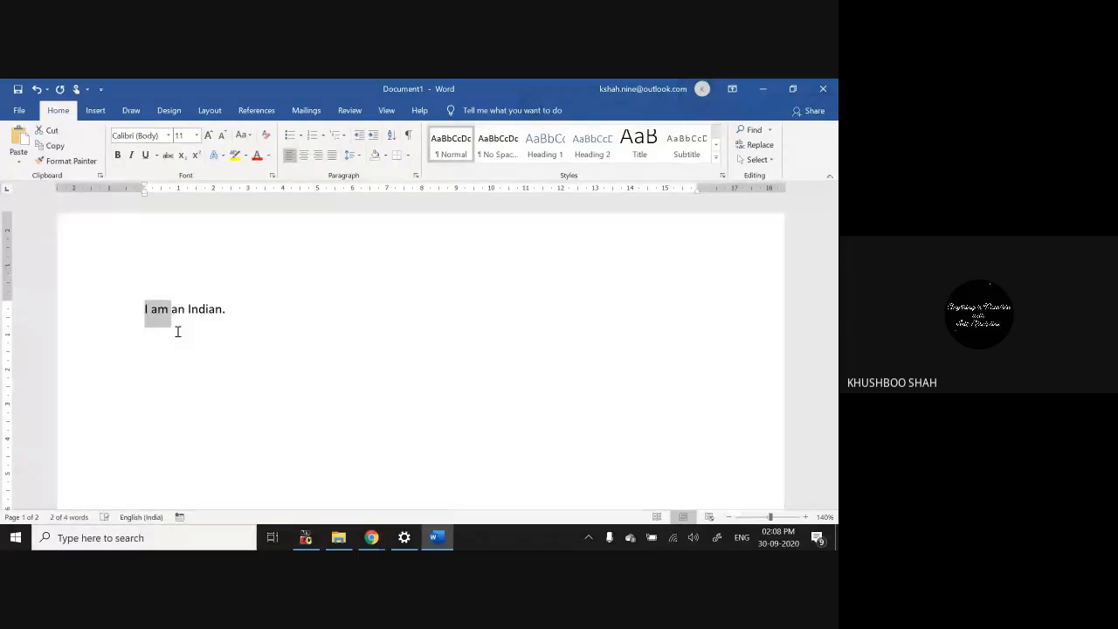
Step: Extend the selection across the whole sentence "I am an Indian.", set its font size to 48, and deselect it
key(shift+Right)
key(shift+Right)
key(shift+Right)
key(shift+Right)
key(shift+Right)
key(shift+Right)
key(shift+Right)
key(shift+Right)
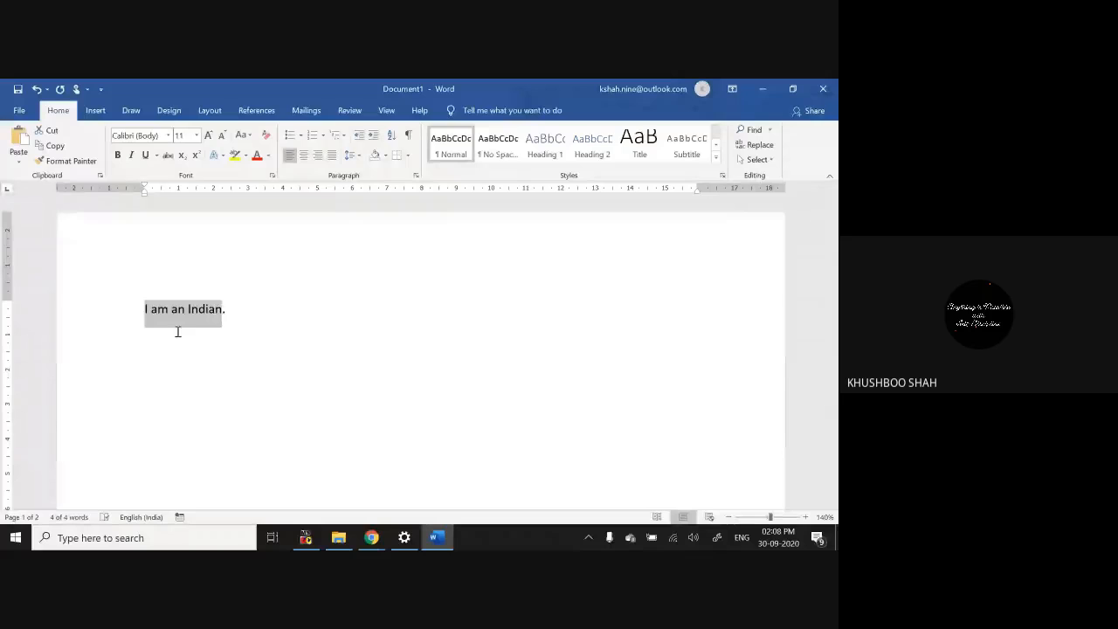
click(200, 138)
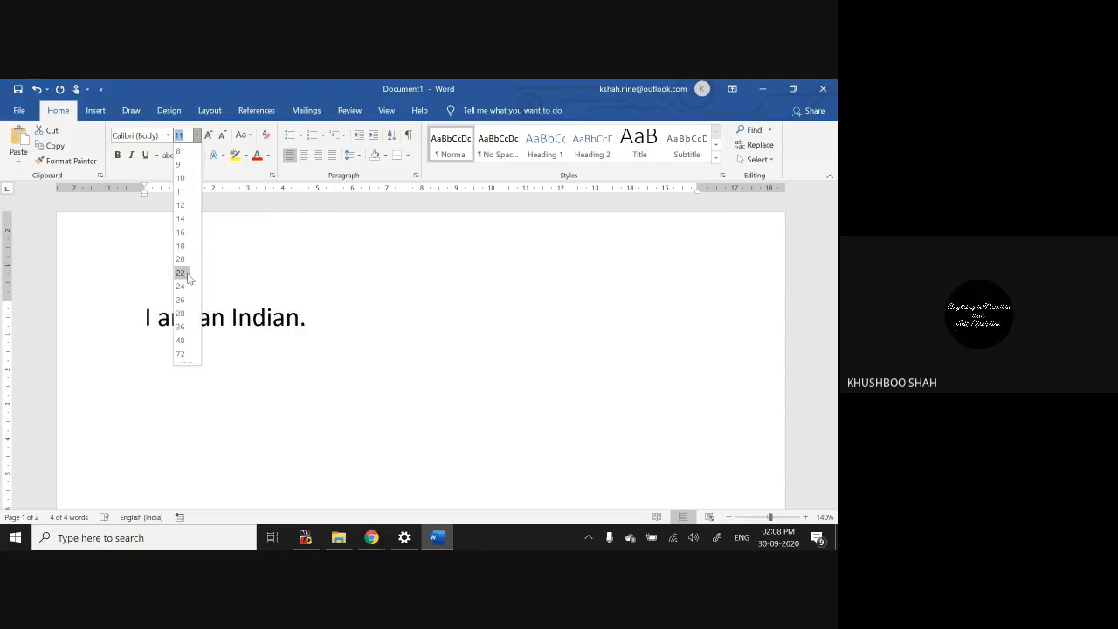
click(190, 340)
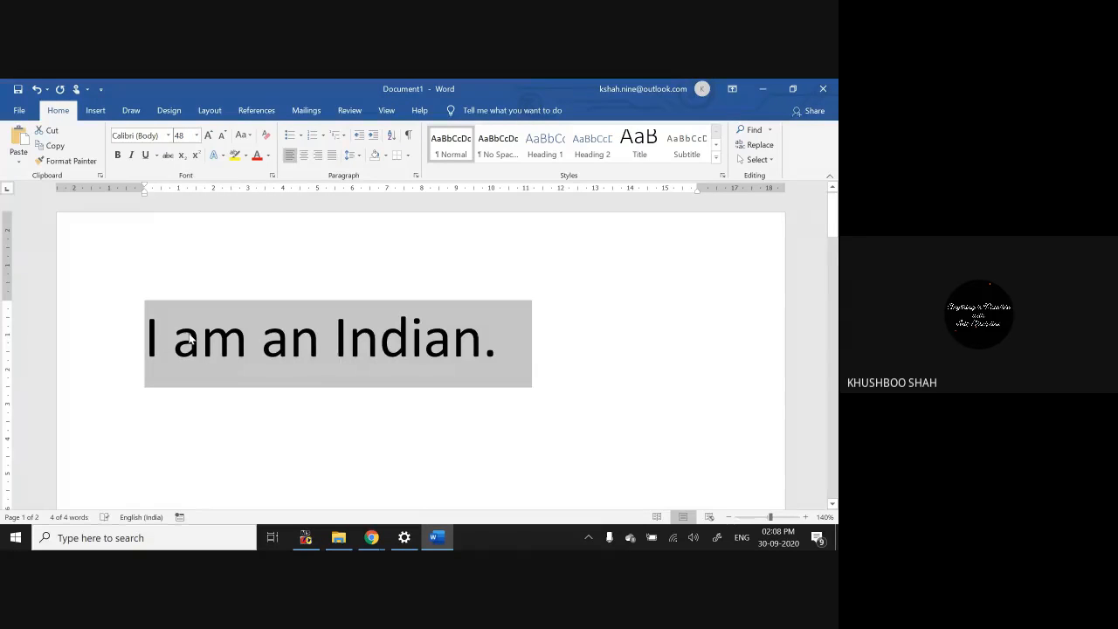
click(222, 381)
click(150, 352)
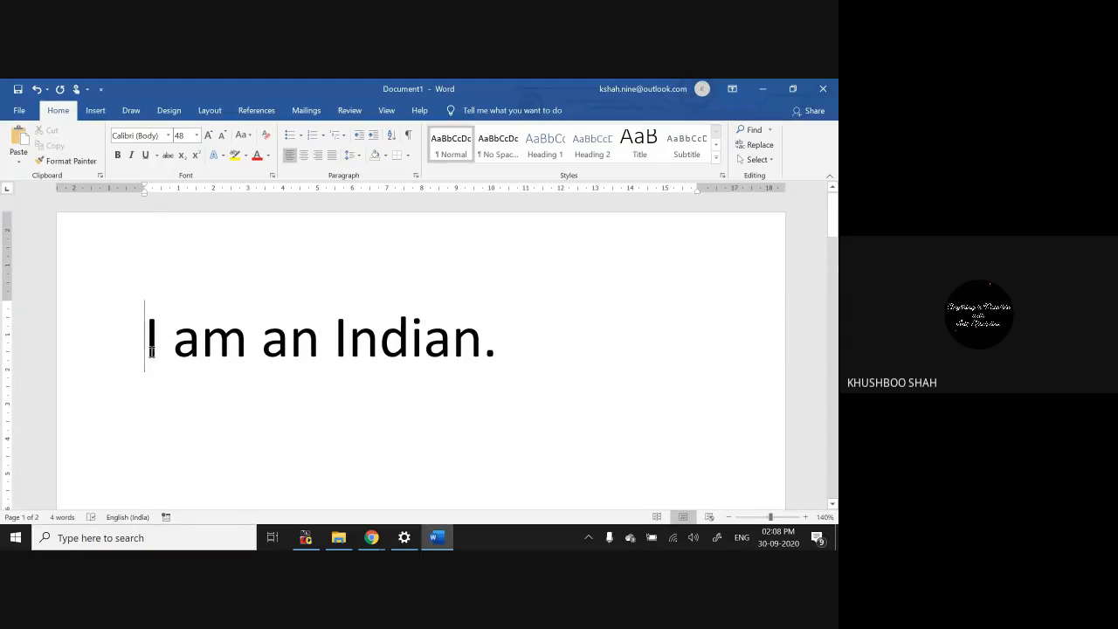
Step: Select the whole sentence again and shrink its font size stepwise to 26
triple_click(151, 351)
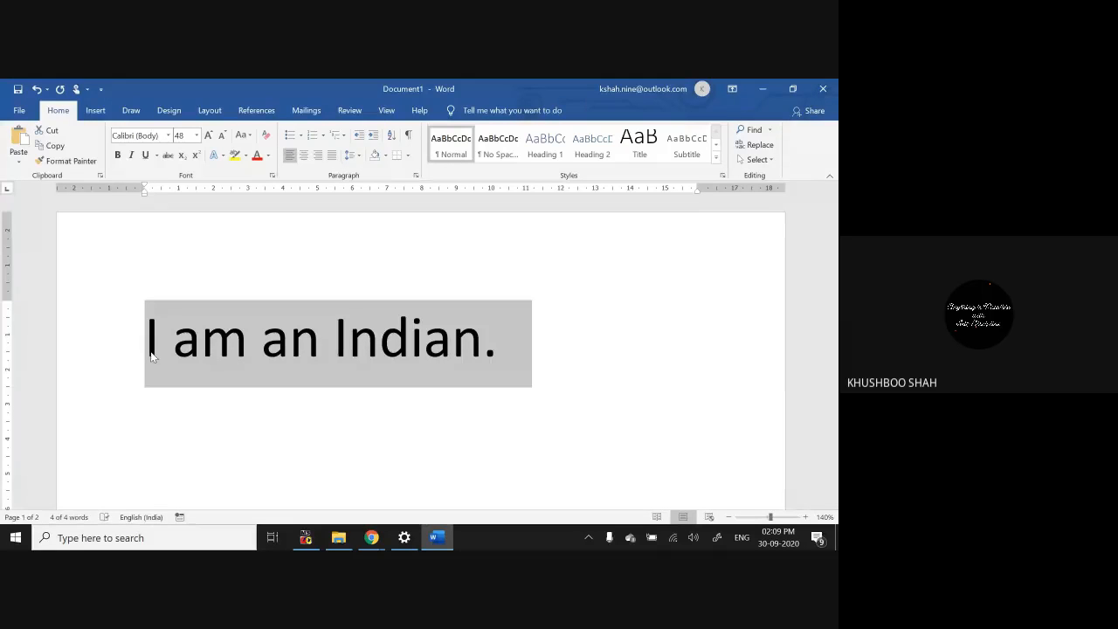
key(ctrl+shift+comma)
key(ctrl+shift+comma)
key(ctrl+shift+comma)
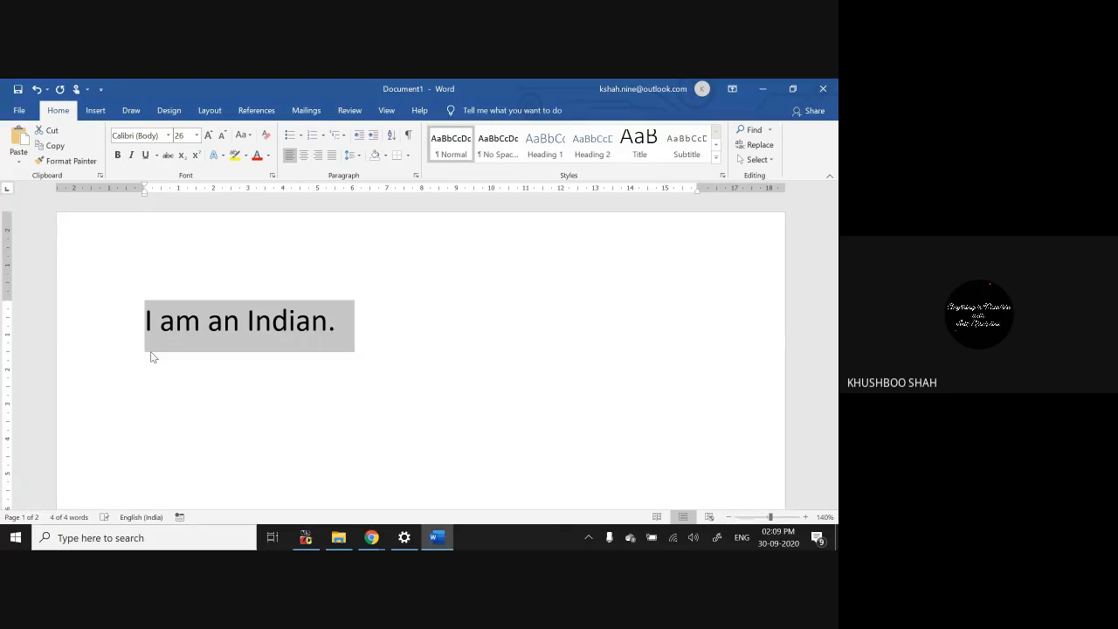
Step: Grow the selected sentence's font size stepwise to 80, and reduce it back to 48
key(ctrl+shift+period)
key(ctrl+shift+period)
key(ctrl+shift+period)
key(ctrl+shift+period)
key(ctrl+shift+period)
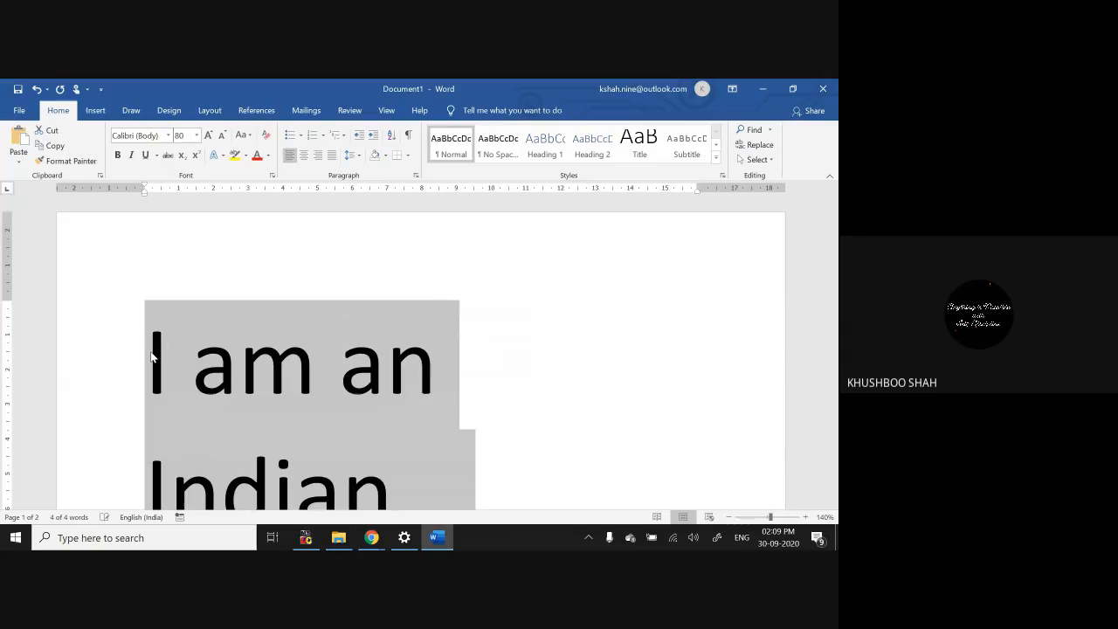
key(ctrl+shift+comma)
key(ctrl+shift+comma)
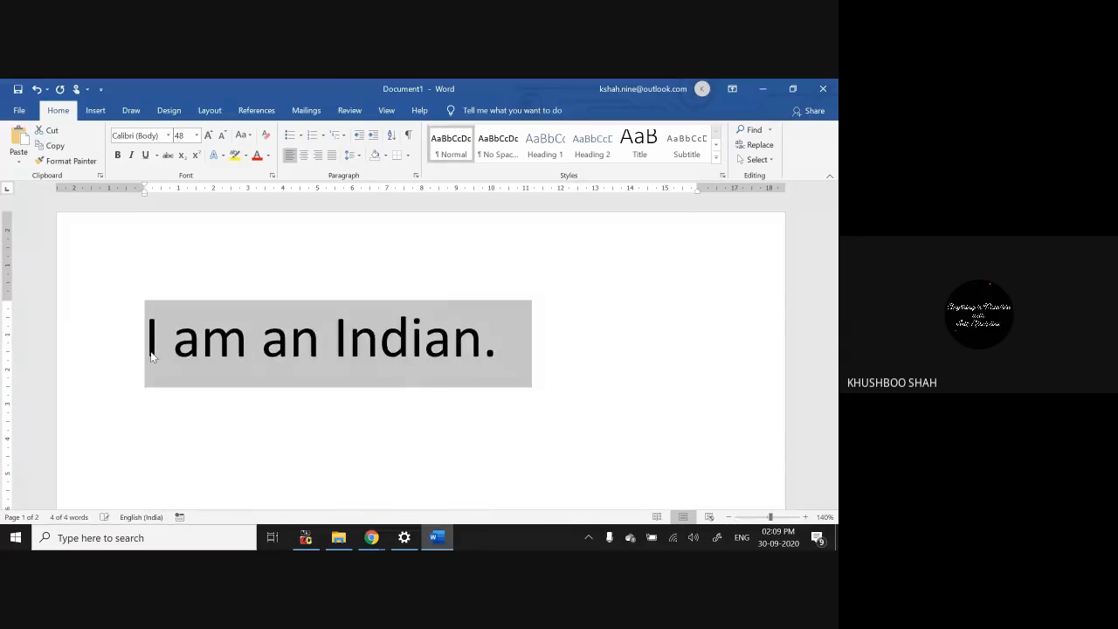
Step: Grow and shrink the sentence's font size in steps, finish at 72, and clear the selection
key(ctrl+shift+period)
key(ctrl+shift+period)
key(ctrl+shift+comma)
key(ctrl+shift+comma)
key(ctrl+shift+comma)
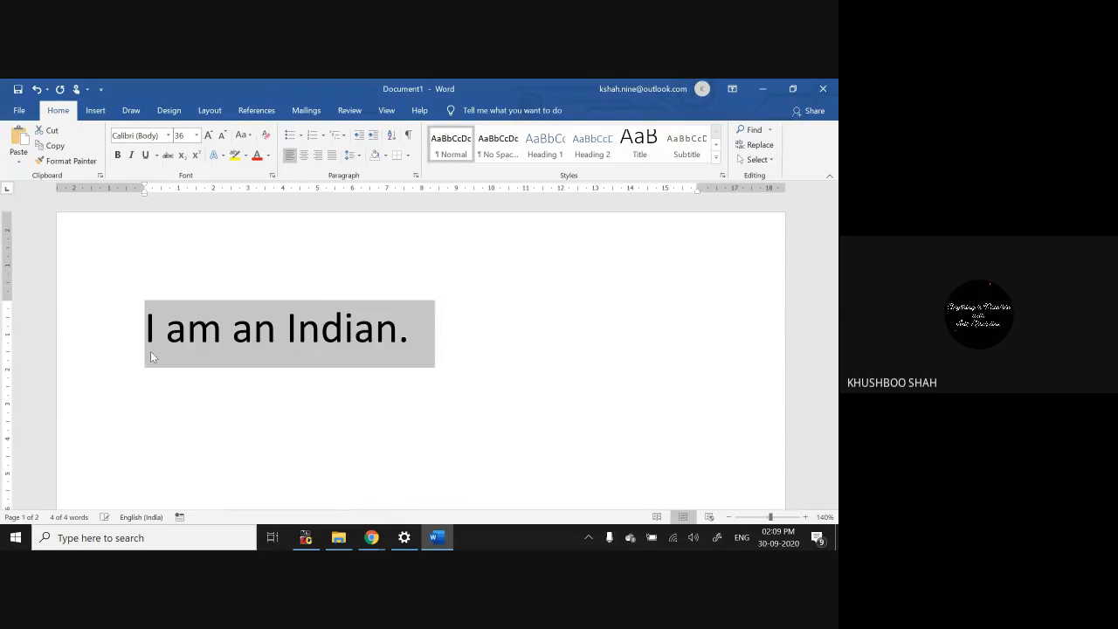
key(ctrl+shift+period)
key(ctrl+shift+period)
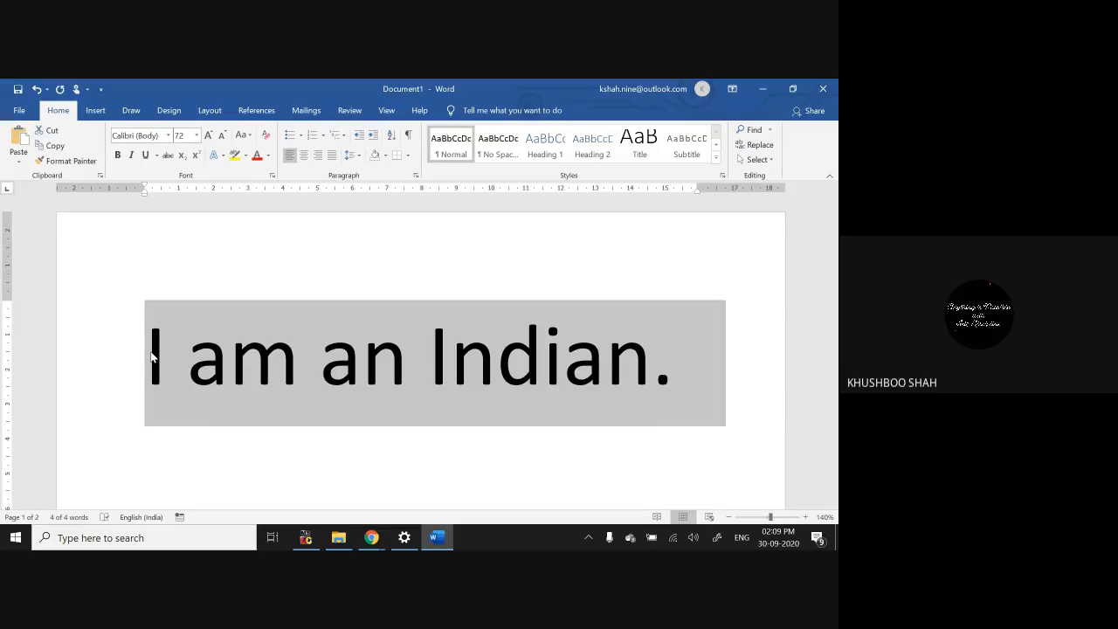
click(151, 355)
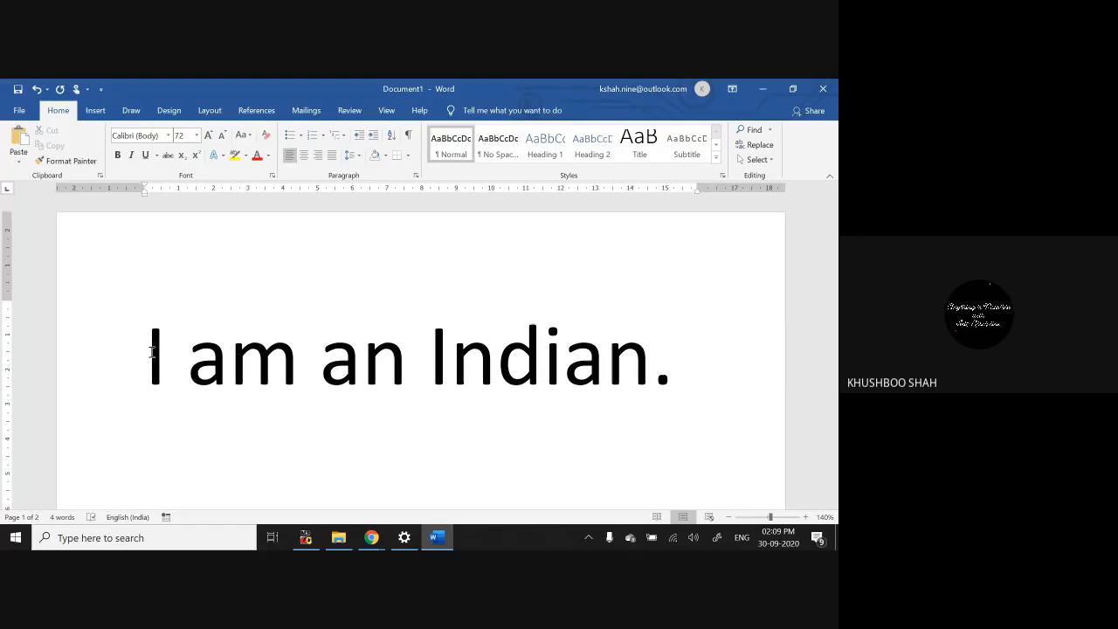
Step: Select the whole sentence, change its font to Maiandra GD, and deselect it
triple_click(250, 386)
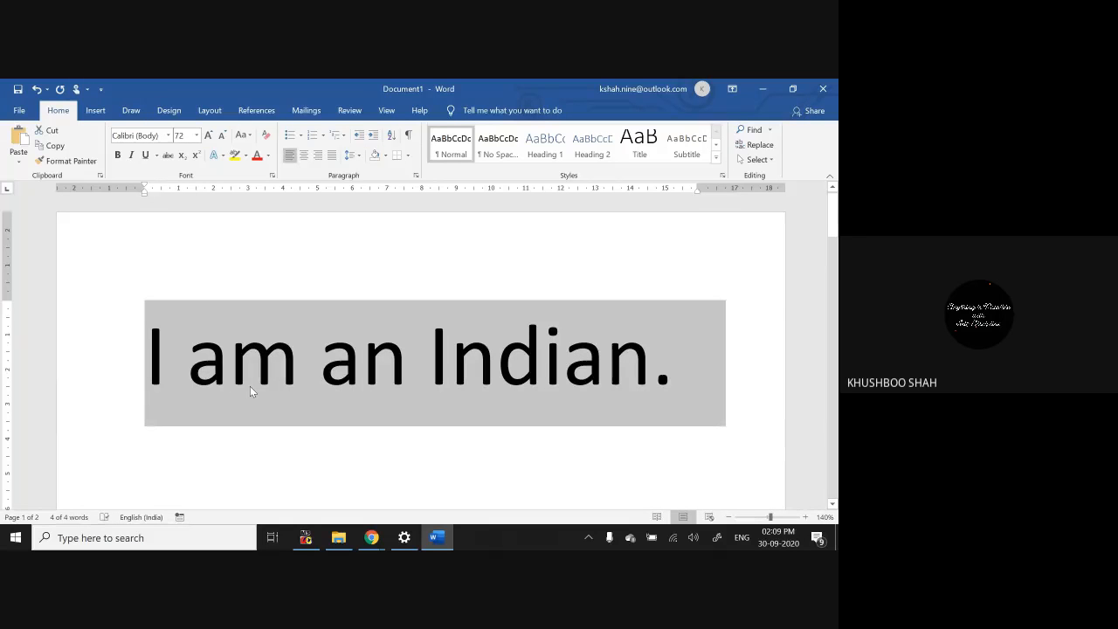
click(169, 136)
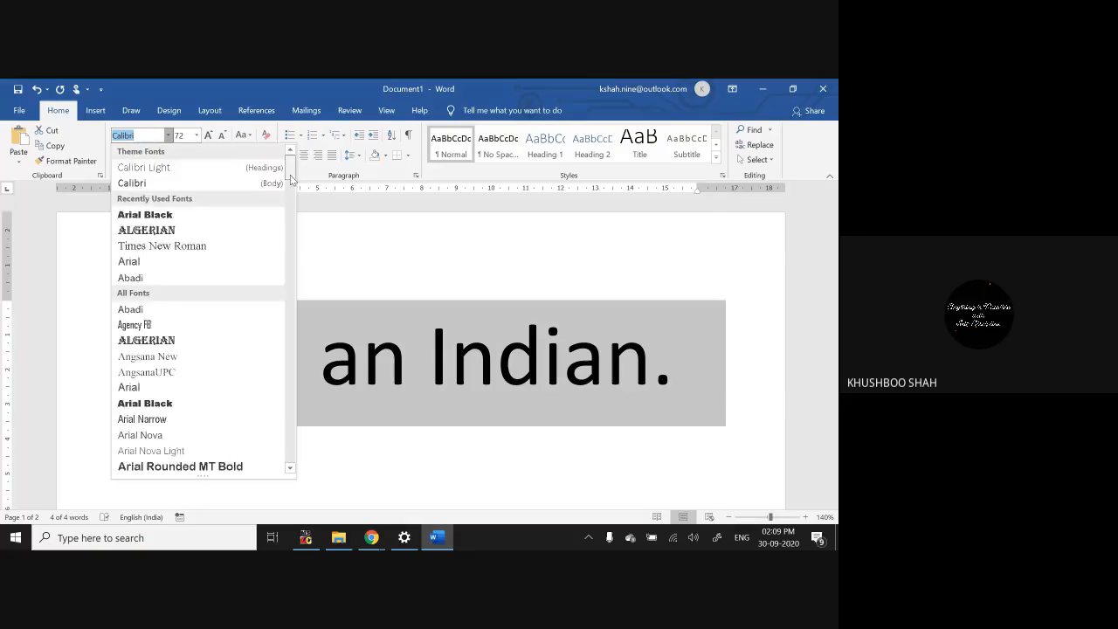
drag(294, 185, 290, 325)
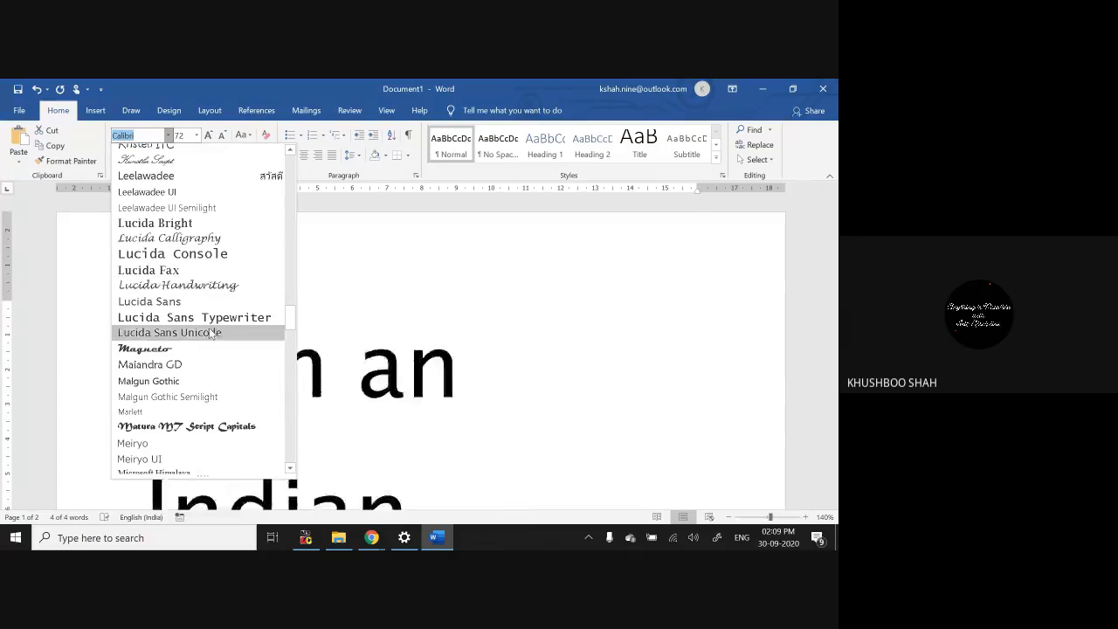
click(203, 364)
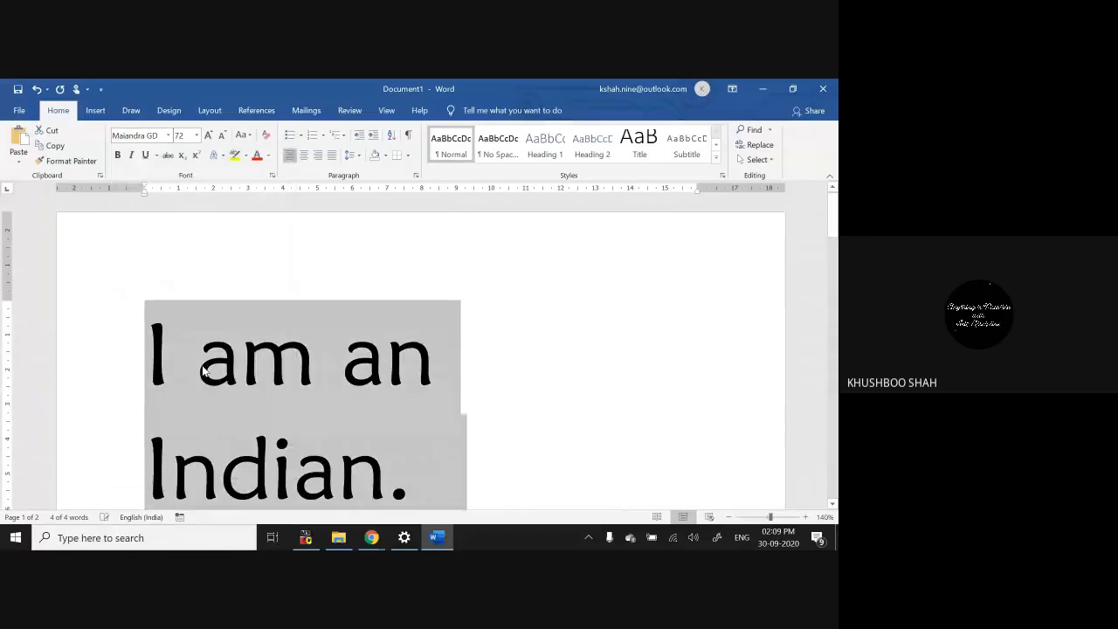
click(436, 367)
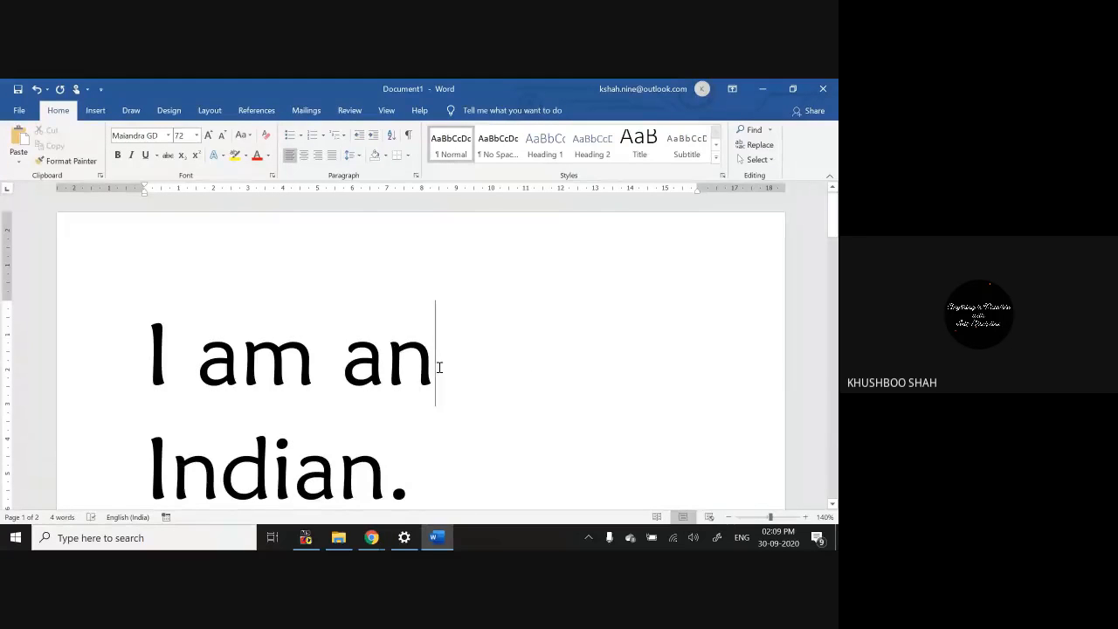
Step: Select all the text, reduce its font size to 48, and return to the start of the document
key(ctrl+a)
key(ctrl+shift+comma)
key(ctrl+End)
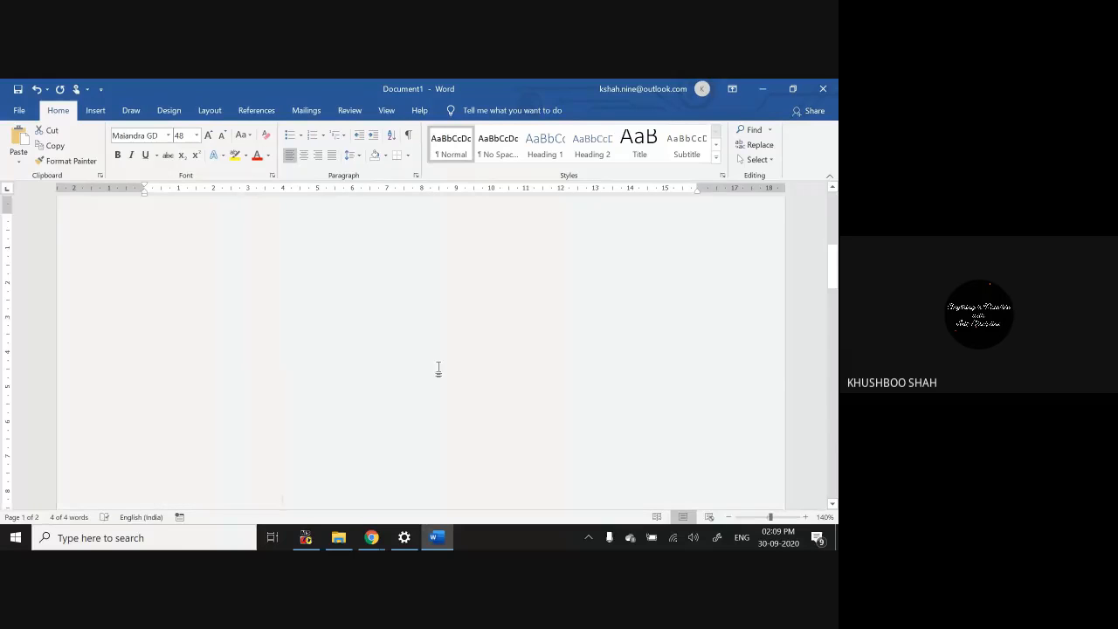
key(ctrl+Home)
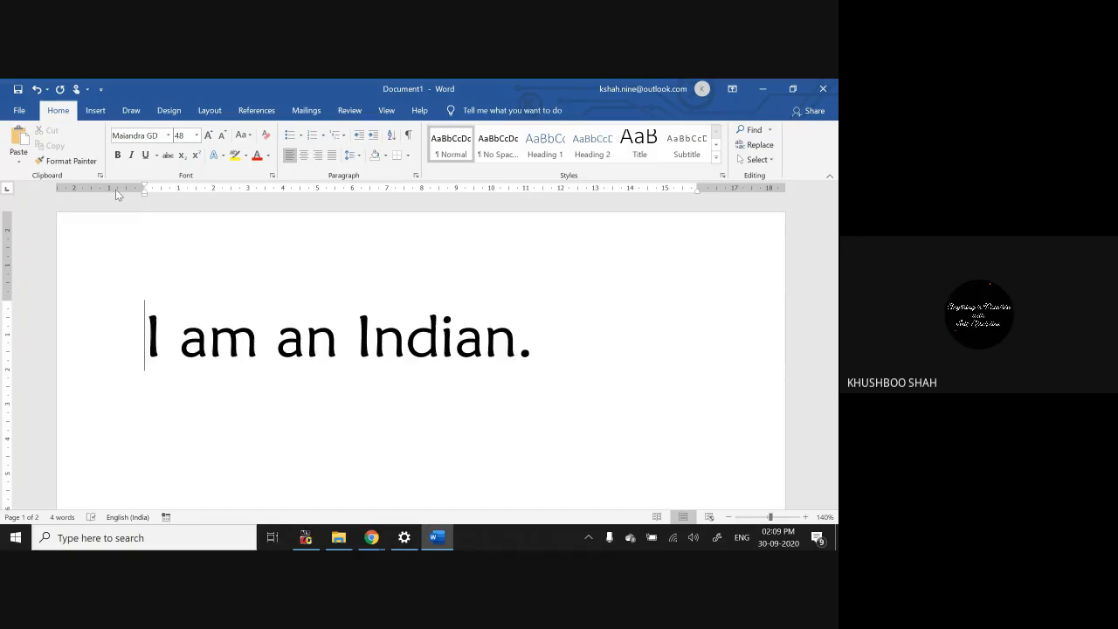
Step: Save the document to the Desktop as "Practical 1" in the Word Document format
click(25, 111)
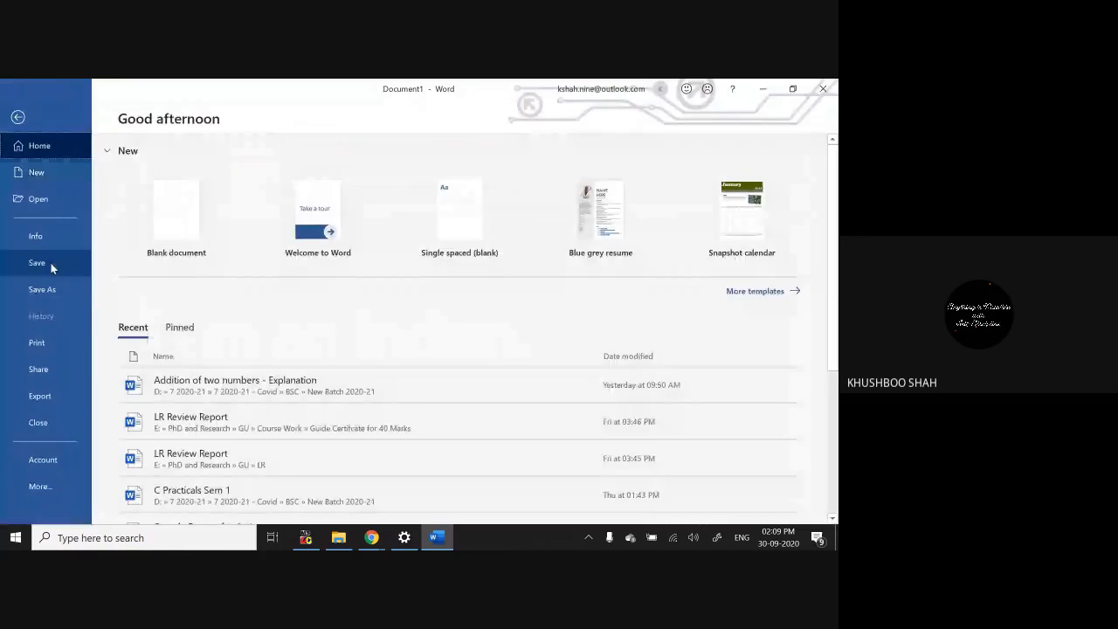
click(51, 263)
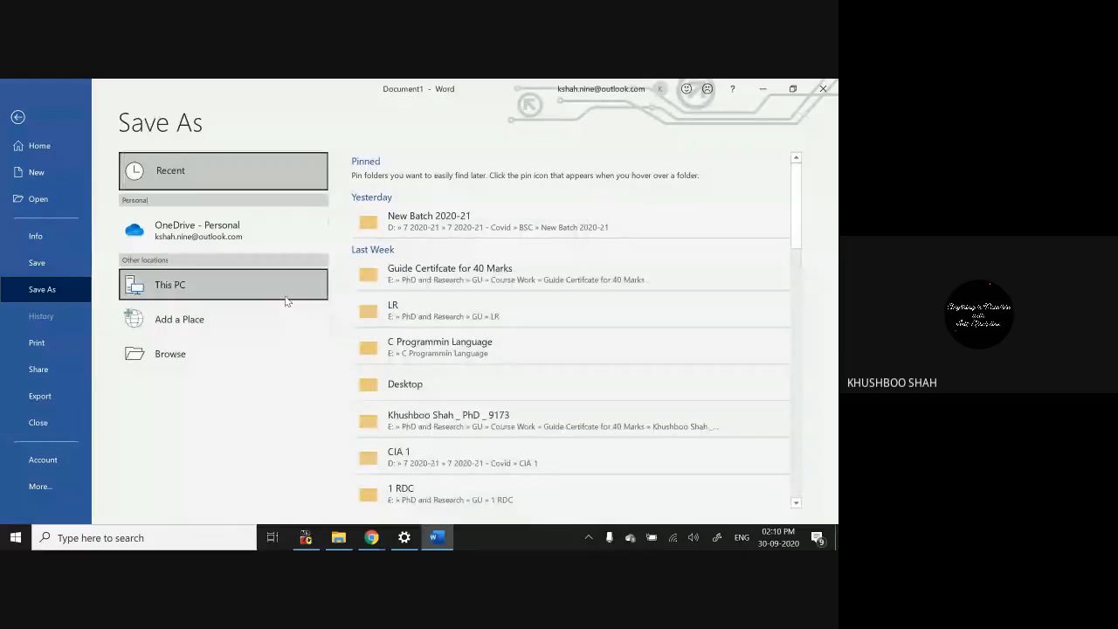
click(285, 300)
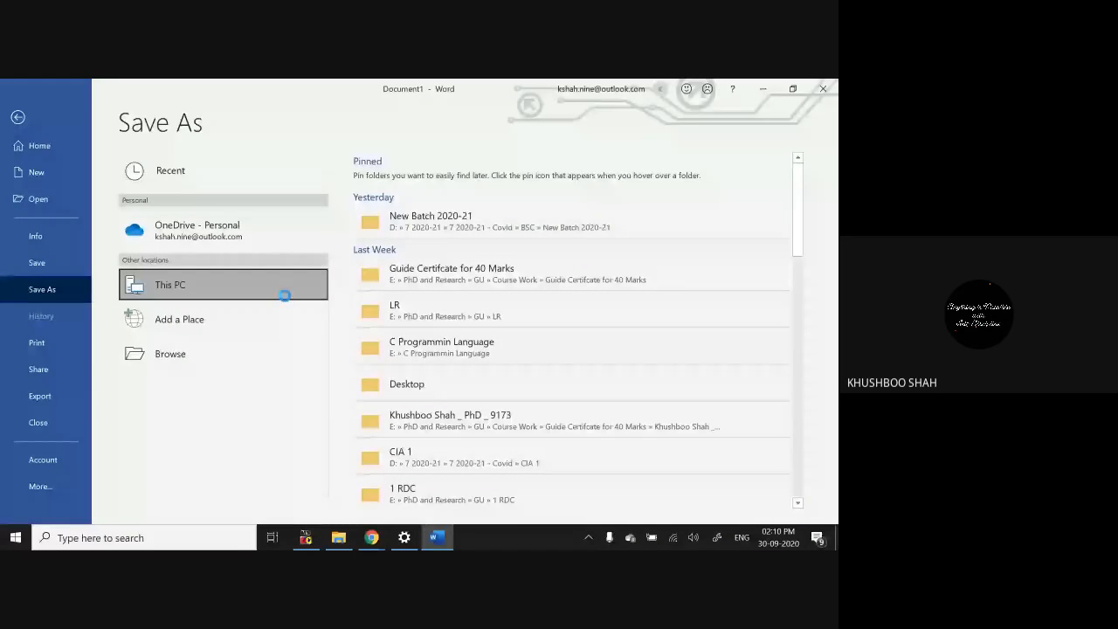
click(53, 190)
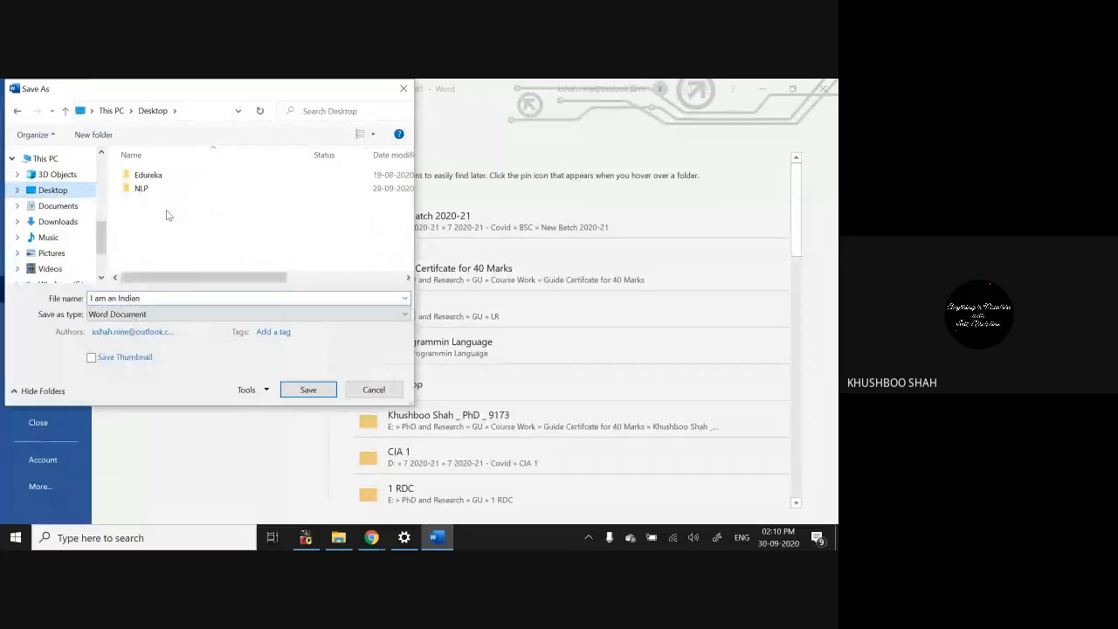
click(163, 298)
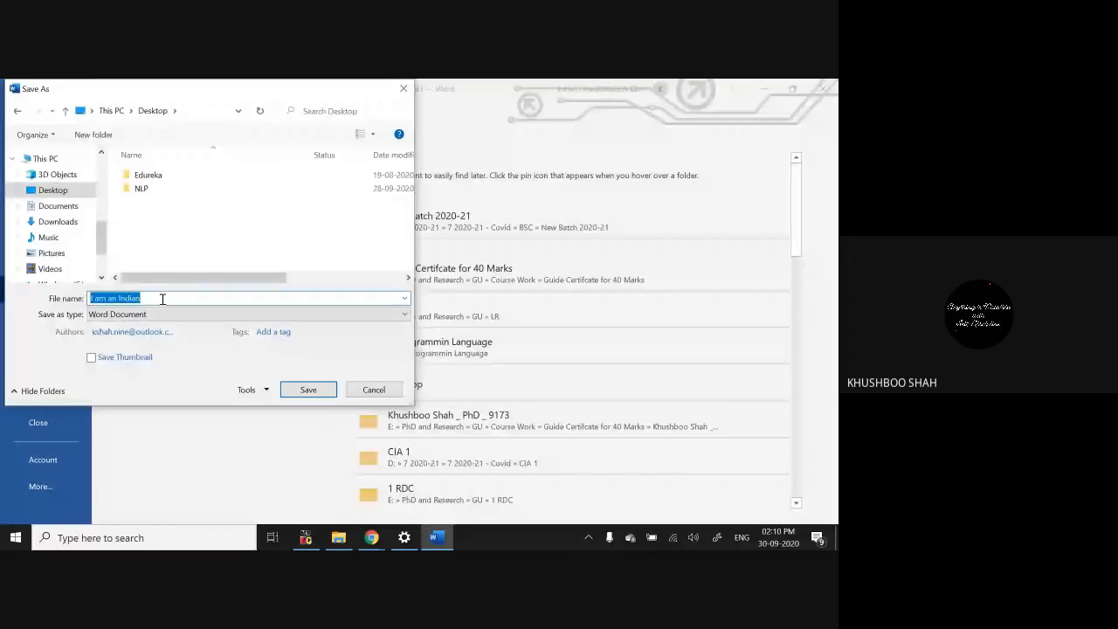
text(Practical 1)
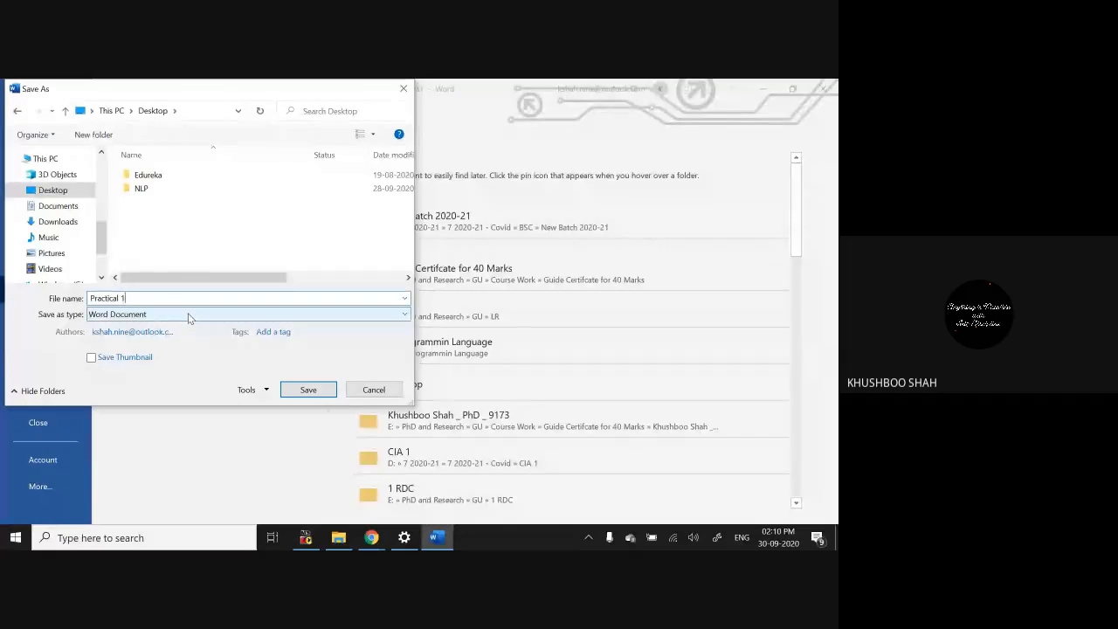
click(188, 317)
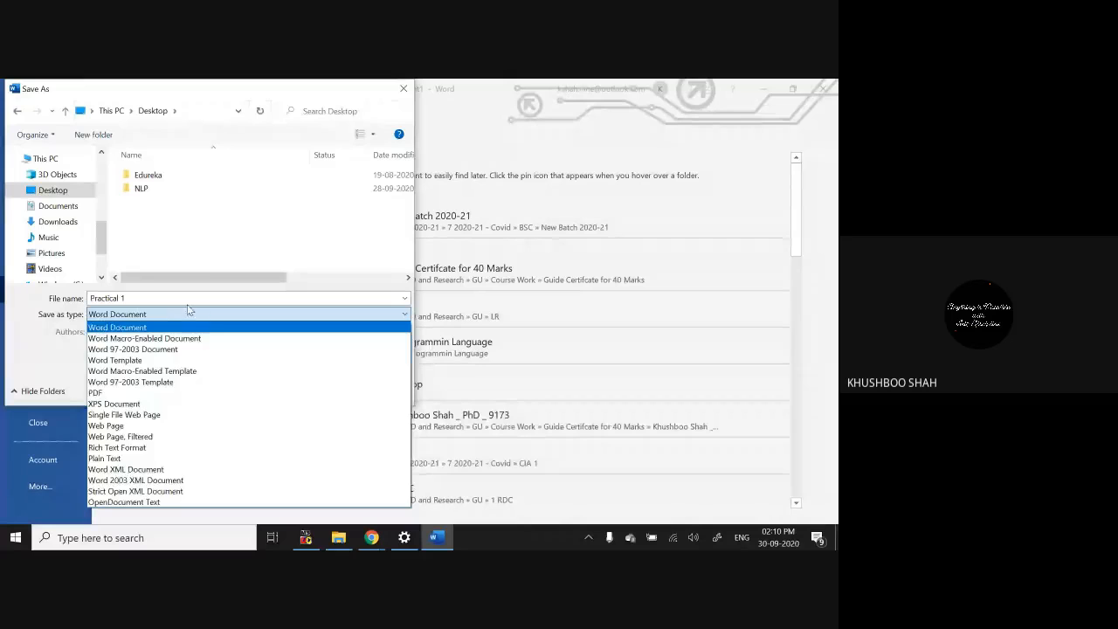
click(189, 310)
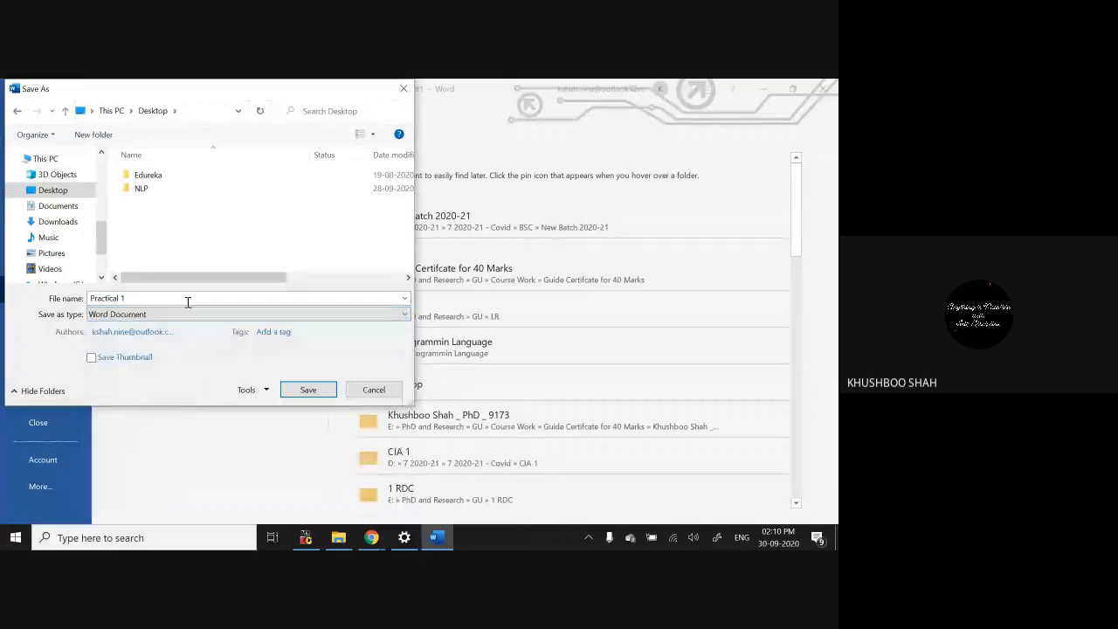
click(311, 389)
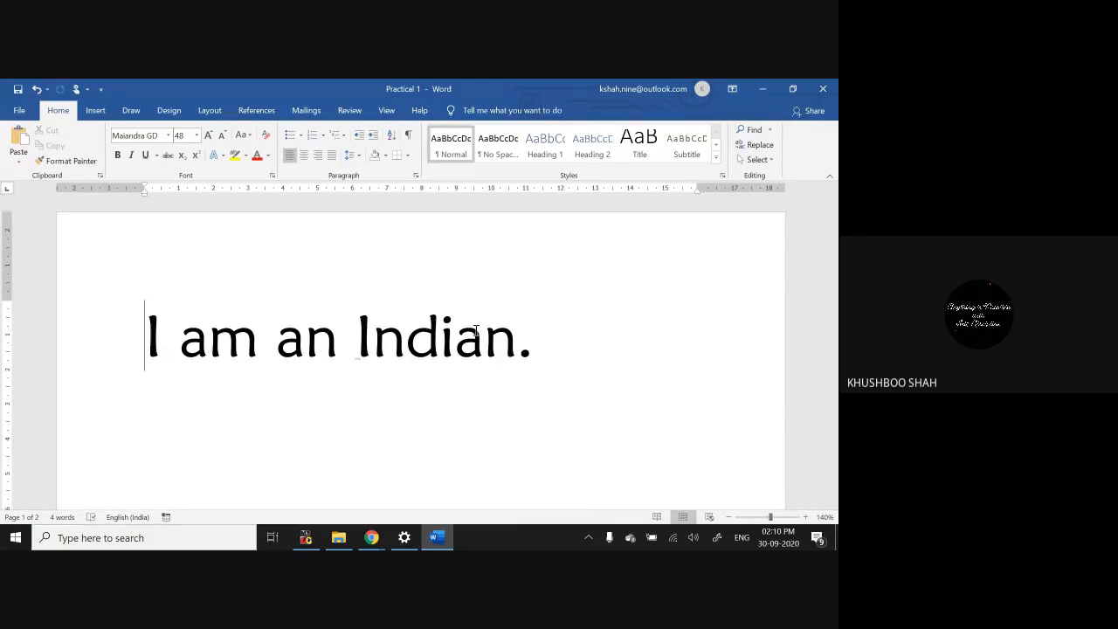
click(21, 112)
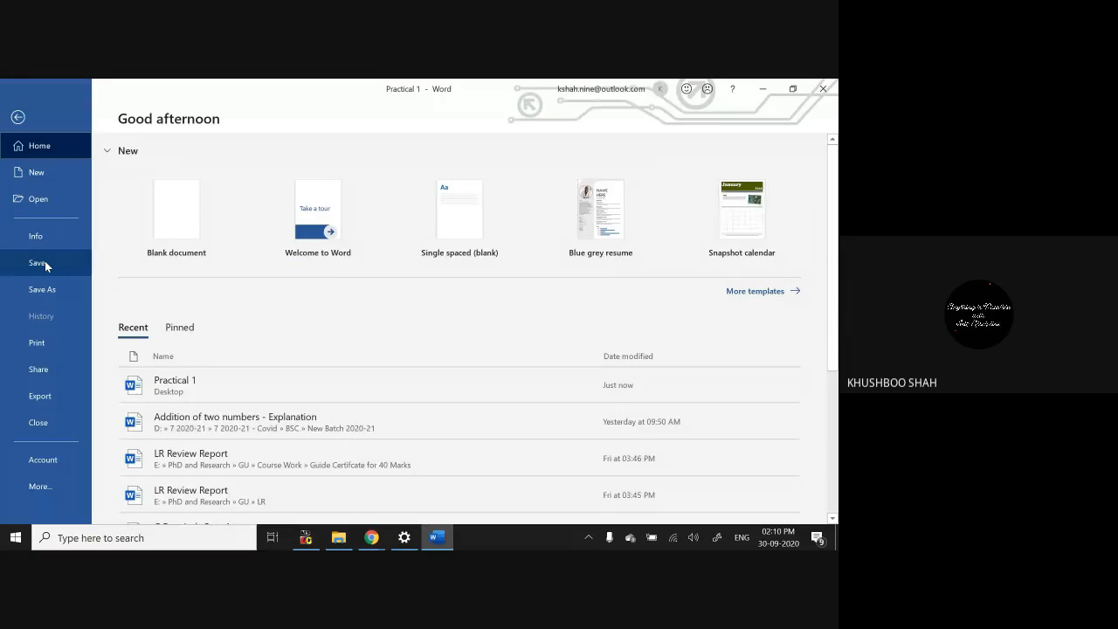
click(19, 120)
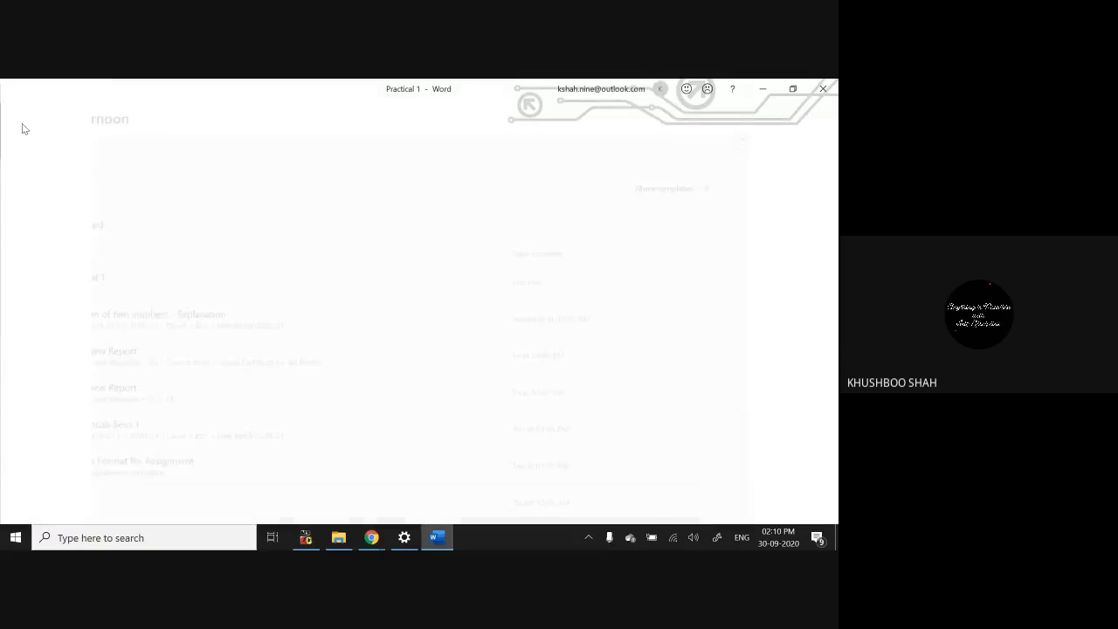
Step: Select only the "I" at the start of the sentence, colour it standard red, and deselect it
click(531, 333)
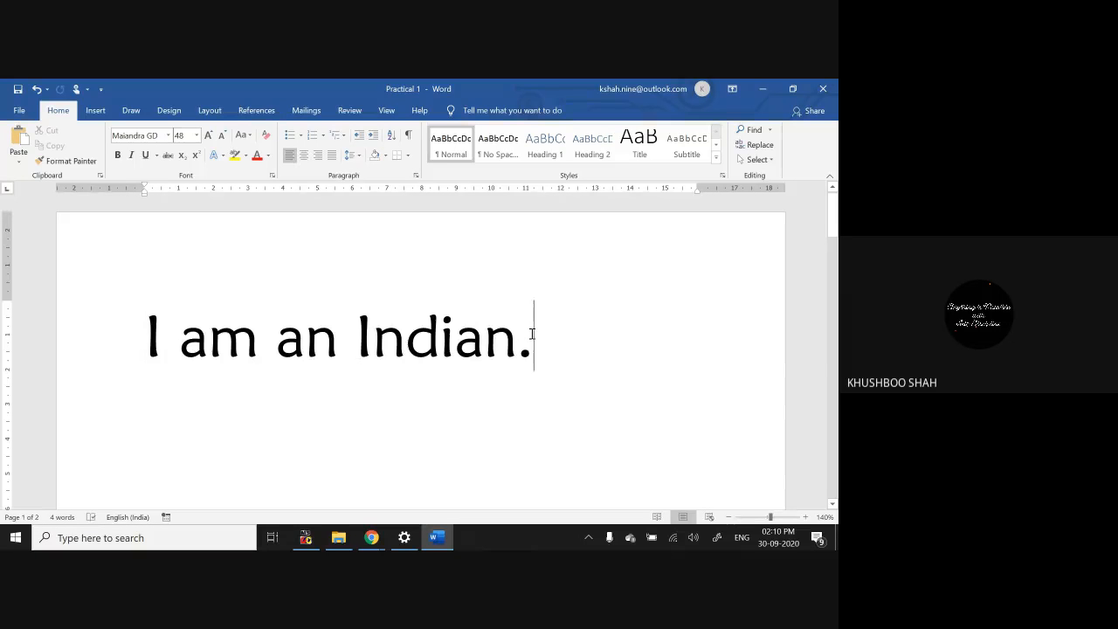
key(Home)
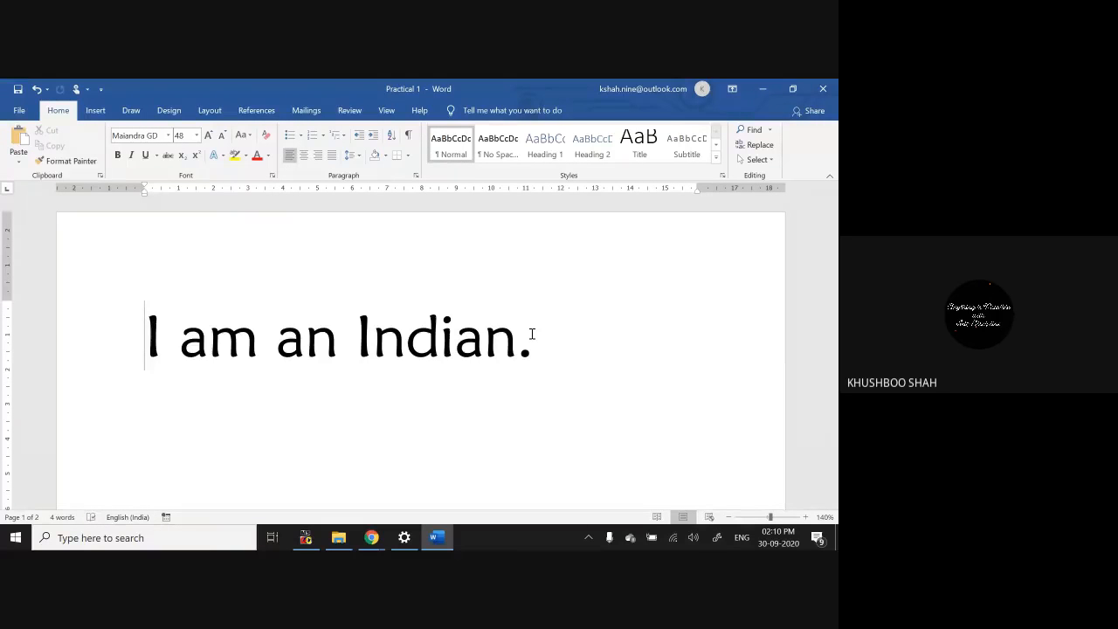
key(shift+Right)
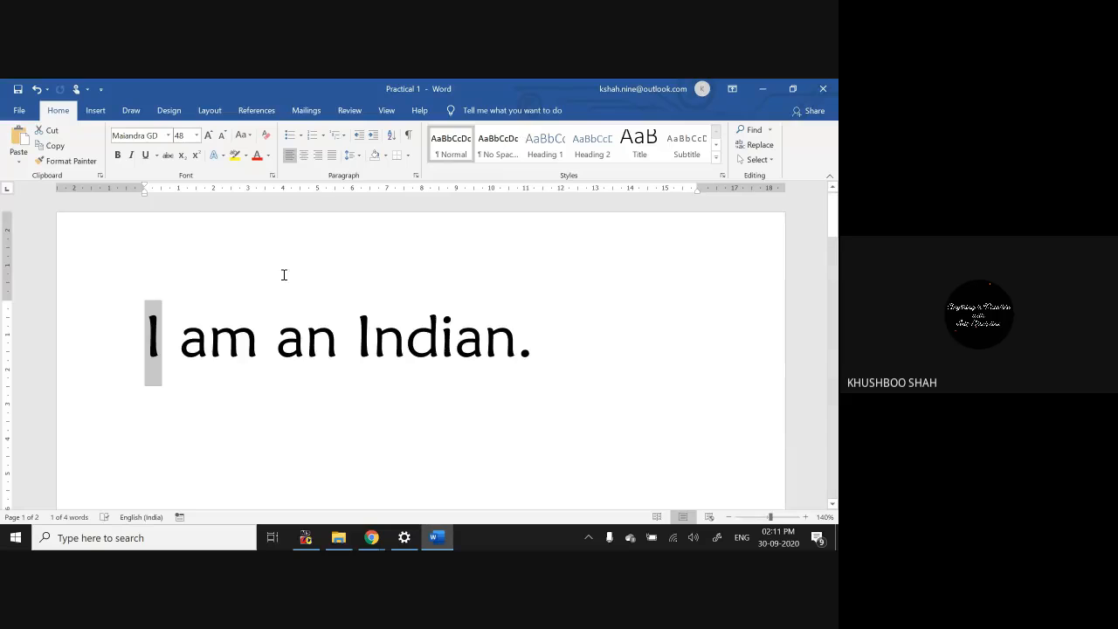
click(269, 158)
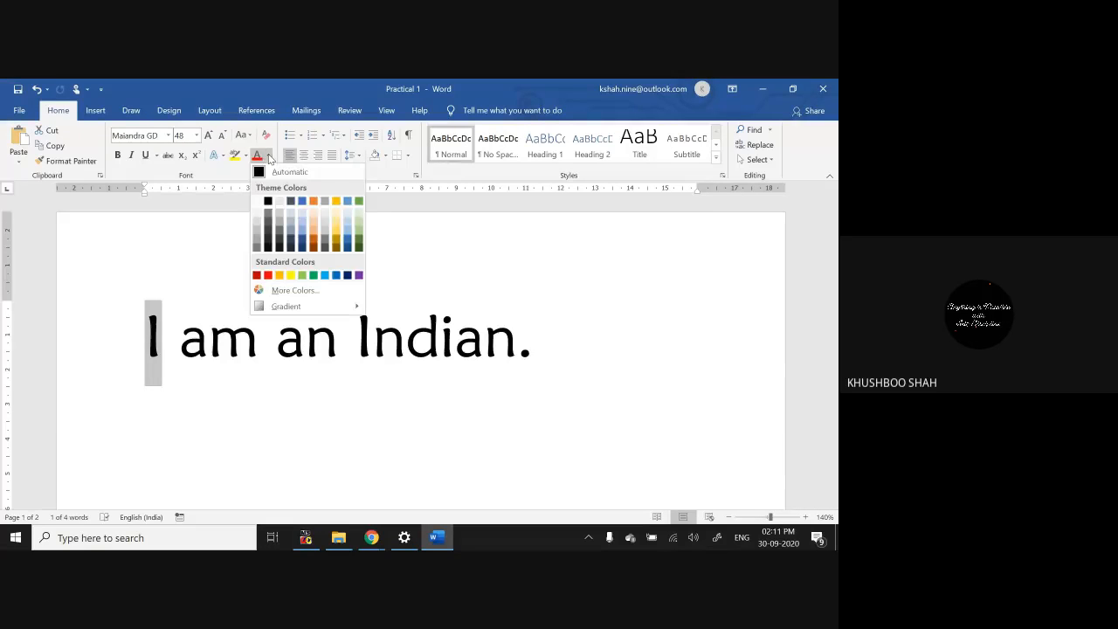
click(269, 277)
key(Right)
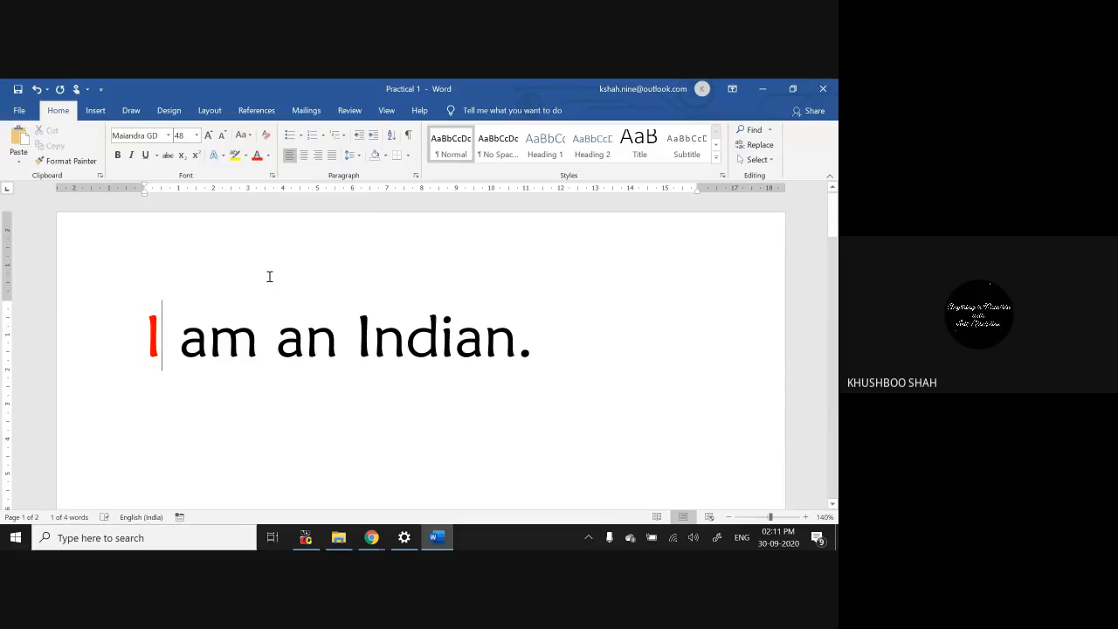
Step: Select only the word "am" in the sentence and colour it standard green
key(Right)
key(shift+Right)
key(shift+Right)
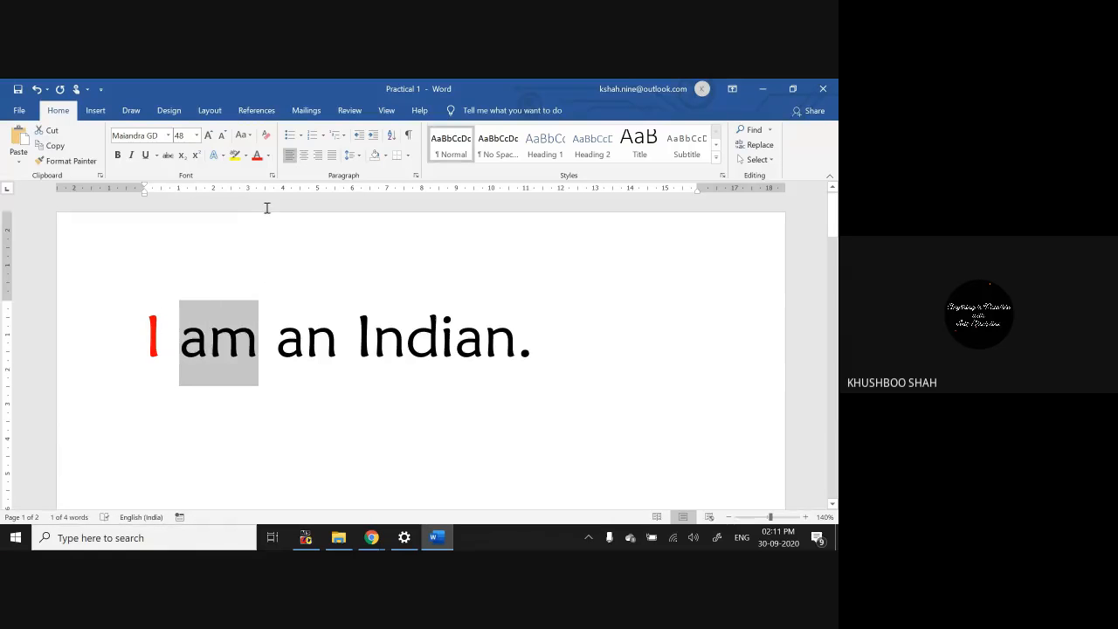
click(268, 155)
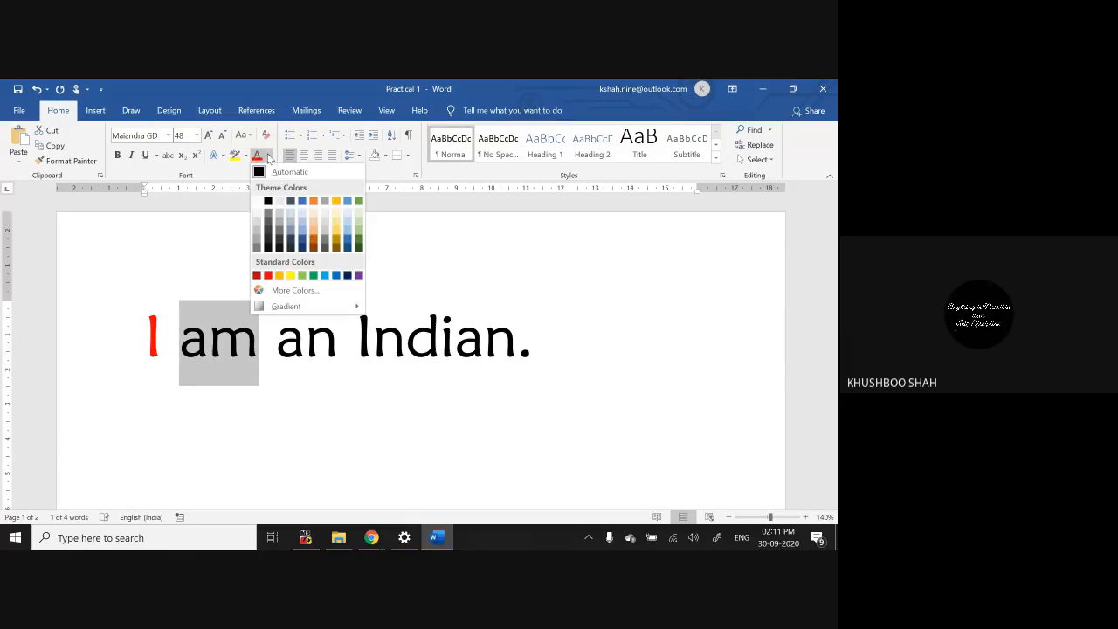
click(314, 278)
Step: Select only the word "an" before "Indian" and colour it theme blue
key(Right)
key(Right)
key(shift+Right)
key(shift+Right)
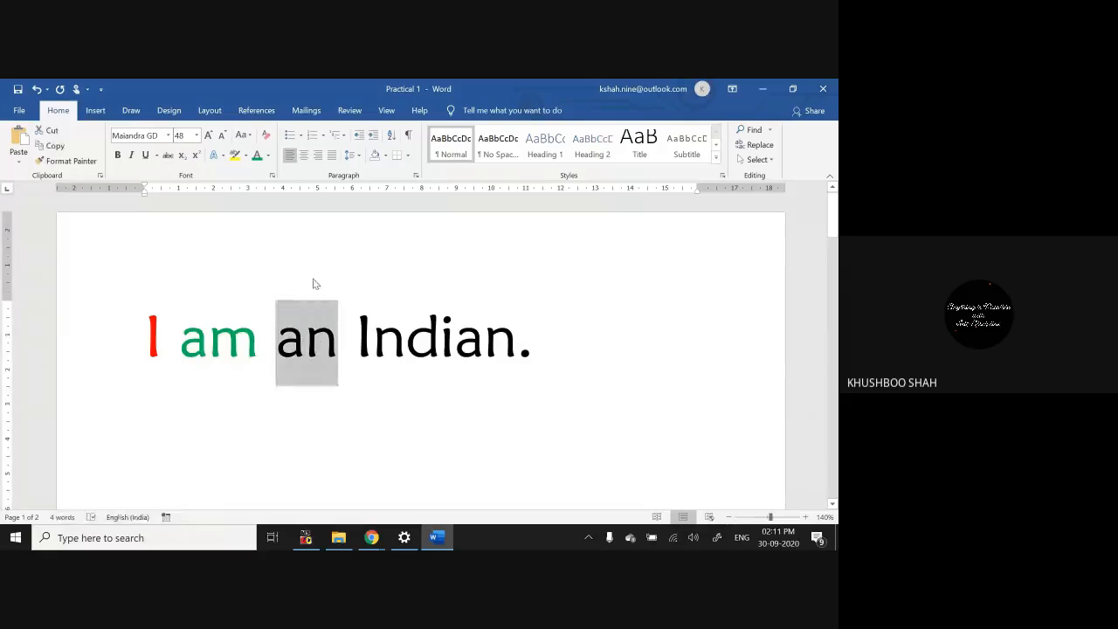
click(268, 155)
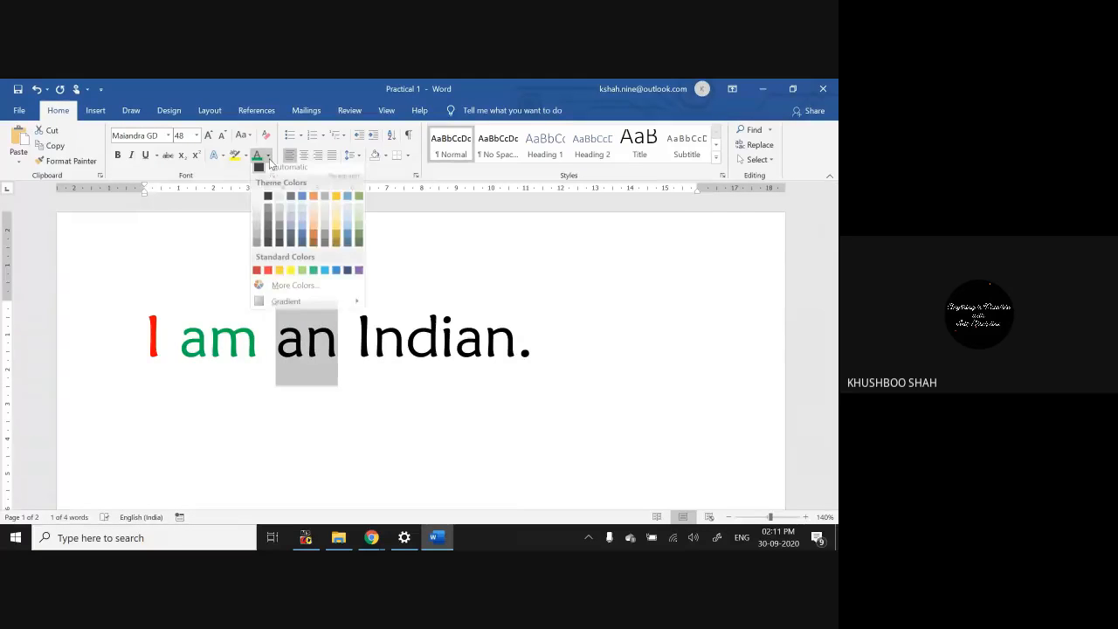
click(300, 207)
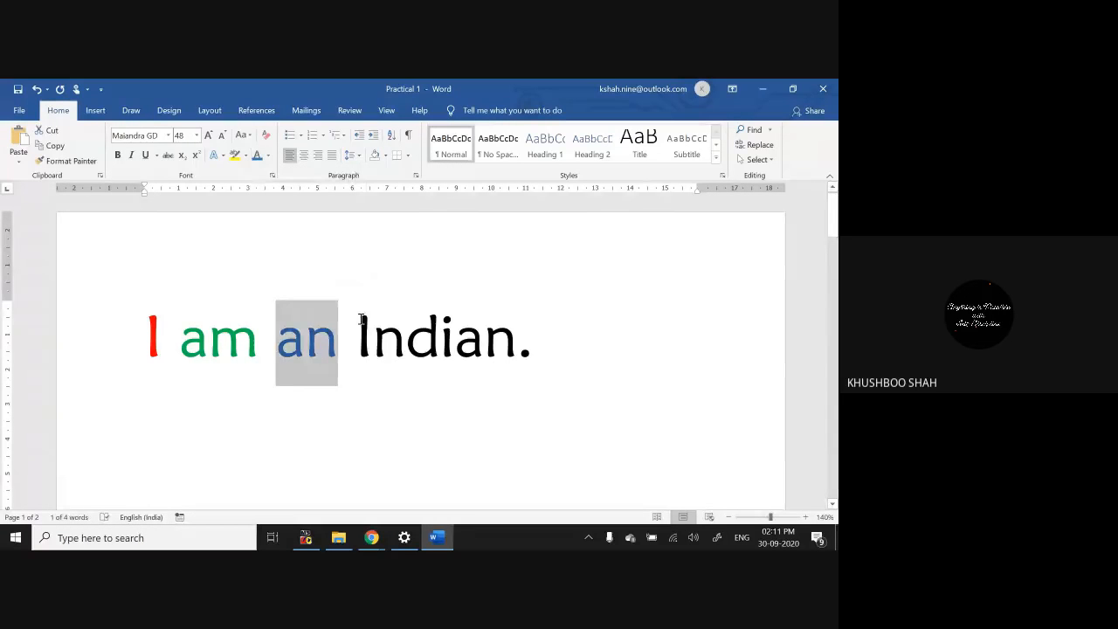
Step: Select only the letters "In" of "Indian" and colour them theme orange
key(Right)
key(Right)
key(shift+Right)
key(shift+Right)
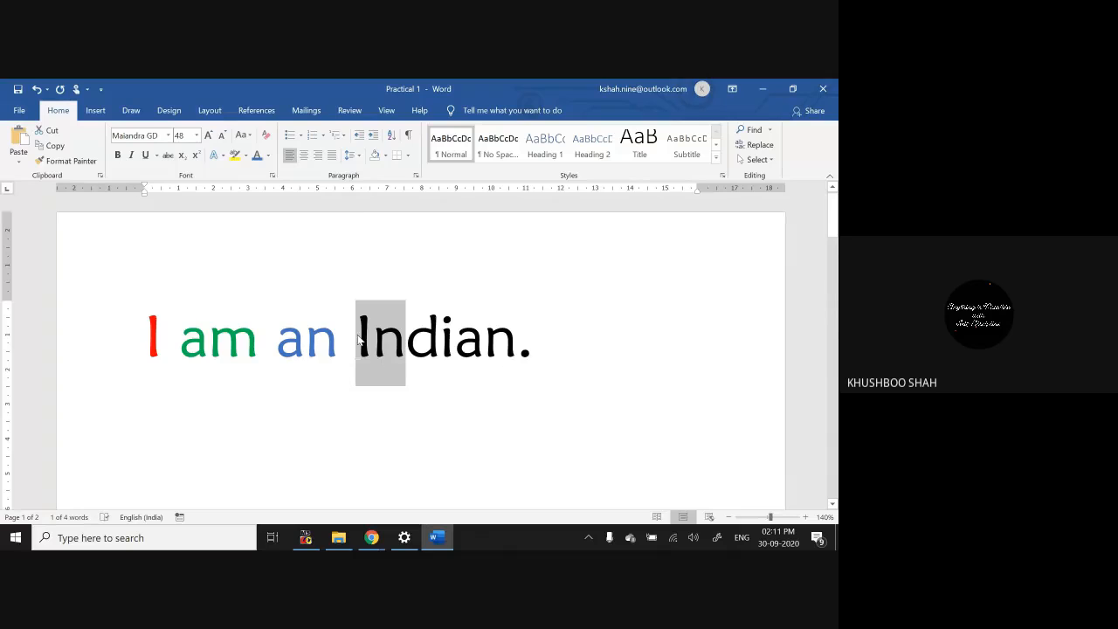
click(268, 155)
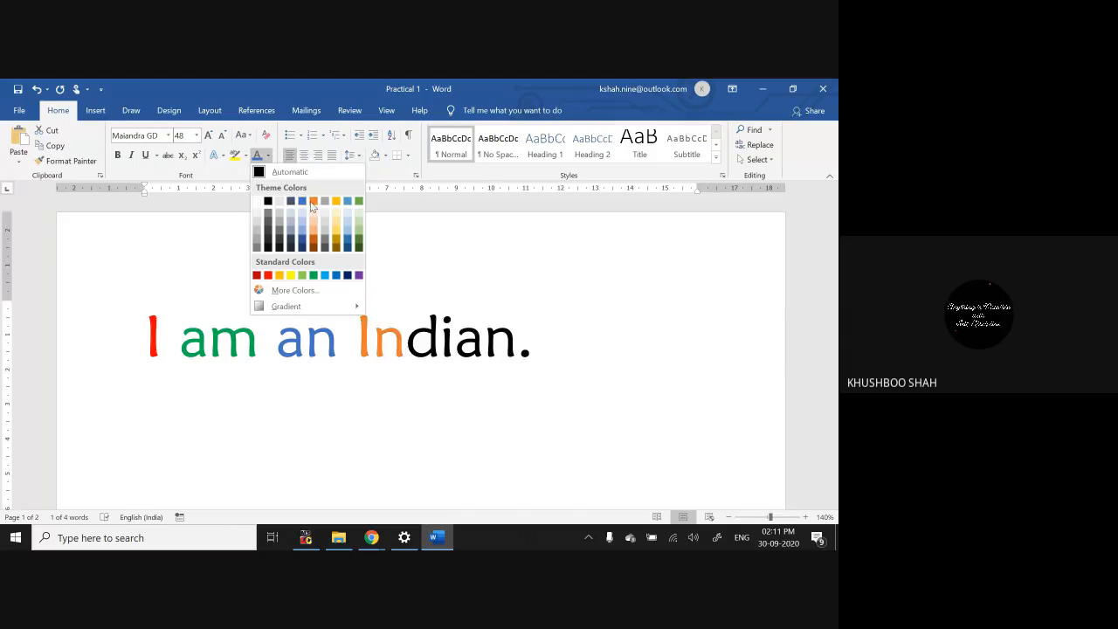
click(313, 202)
Step: Select only the letters "an" at the end of "Indian", colour them standard green, and deselect them
key(Right)
key(Right)
key(Right)
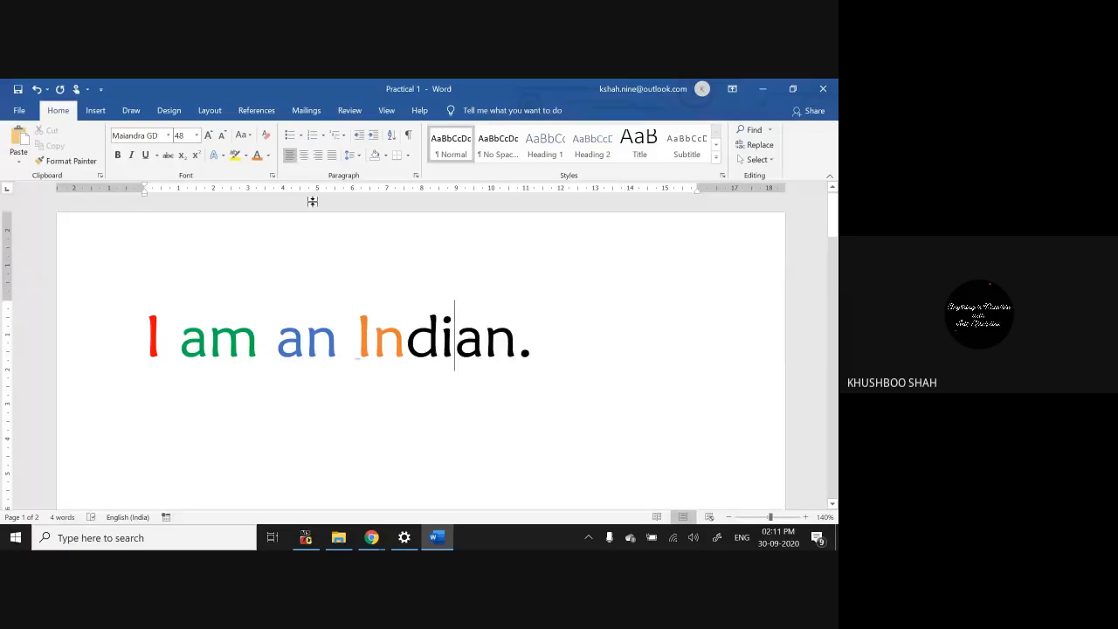
key(shift+Right)
key(shift+Right)
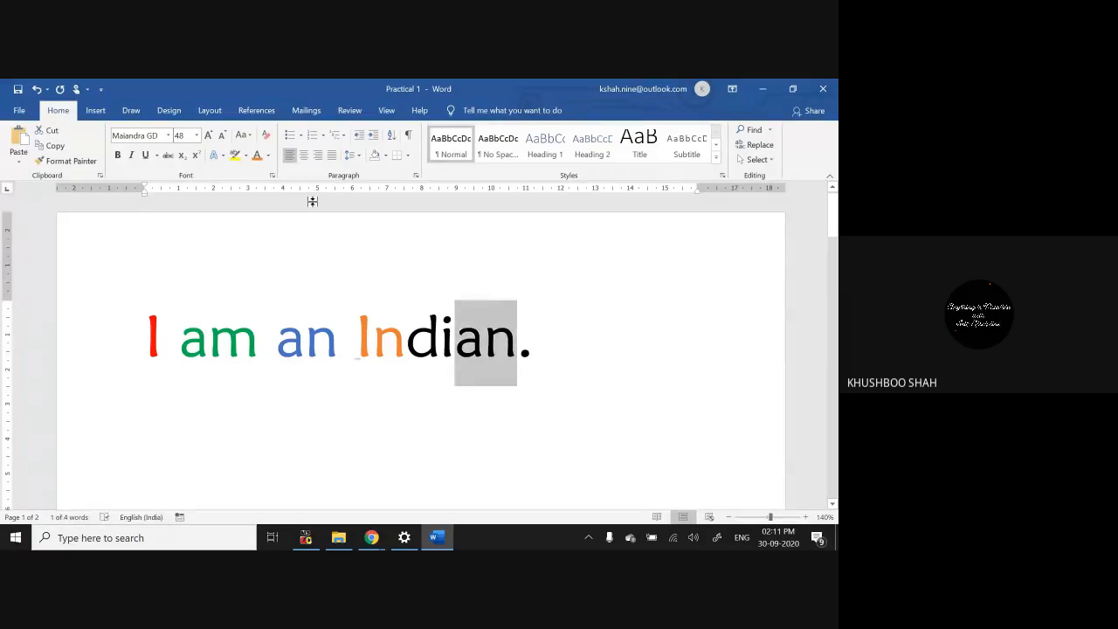
click(268, 157)
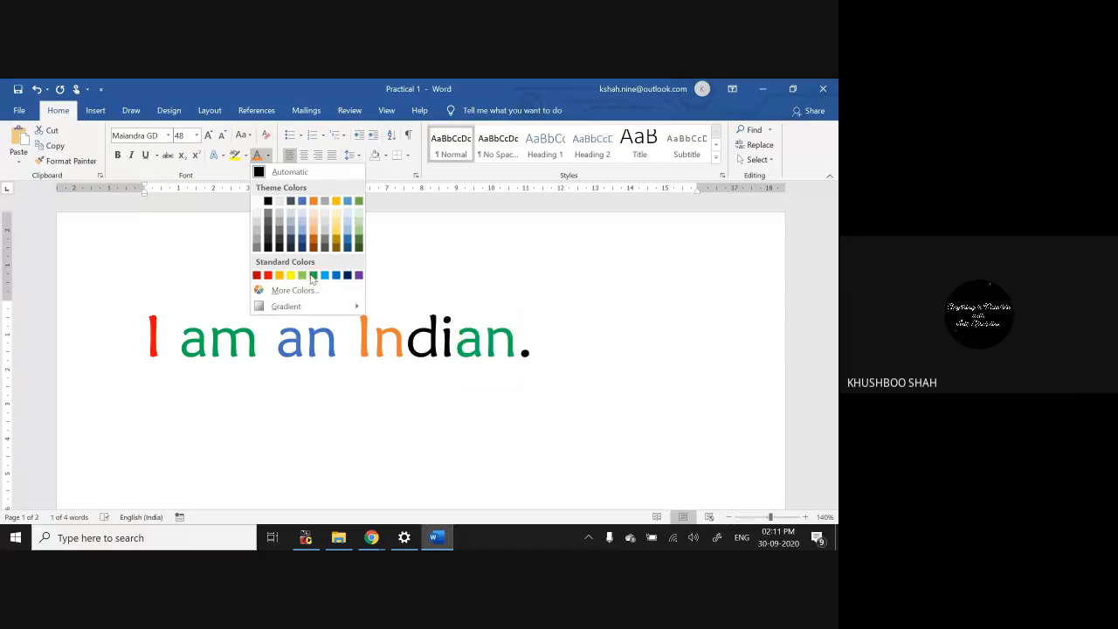
click(313, 275)
click(425, 404)
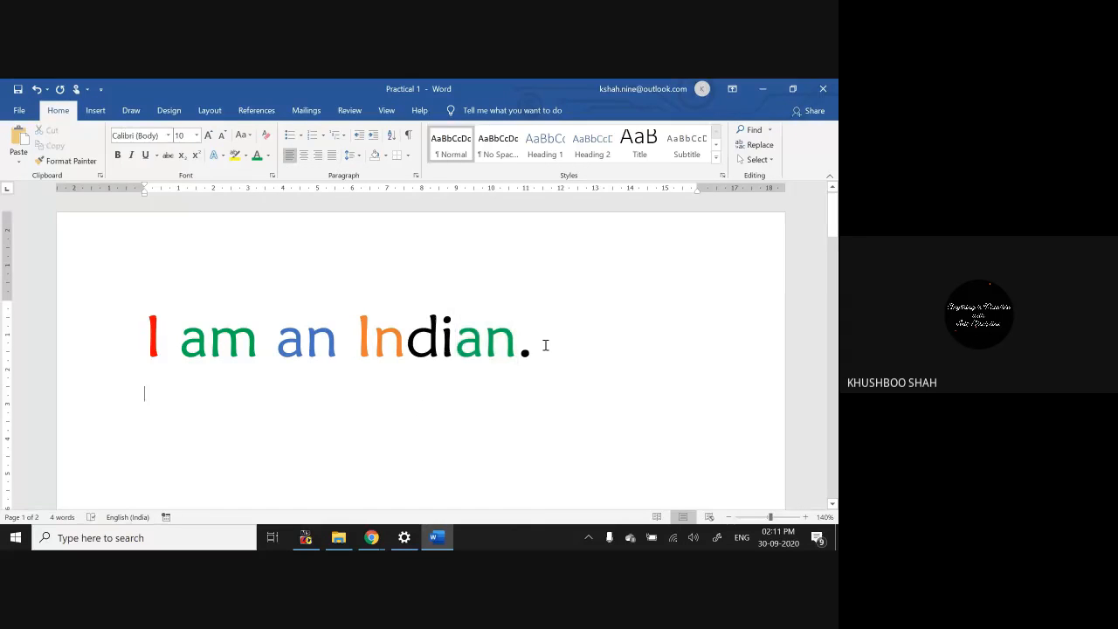
Step: Select all the text in the document, colour it theme blue, and deselect it
click(546, 345)
triple_click(545, 345)
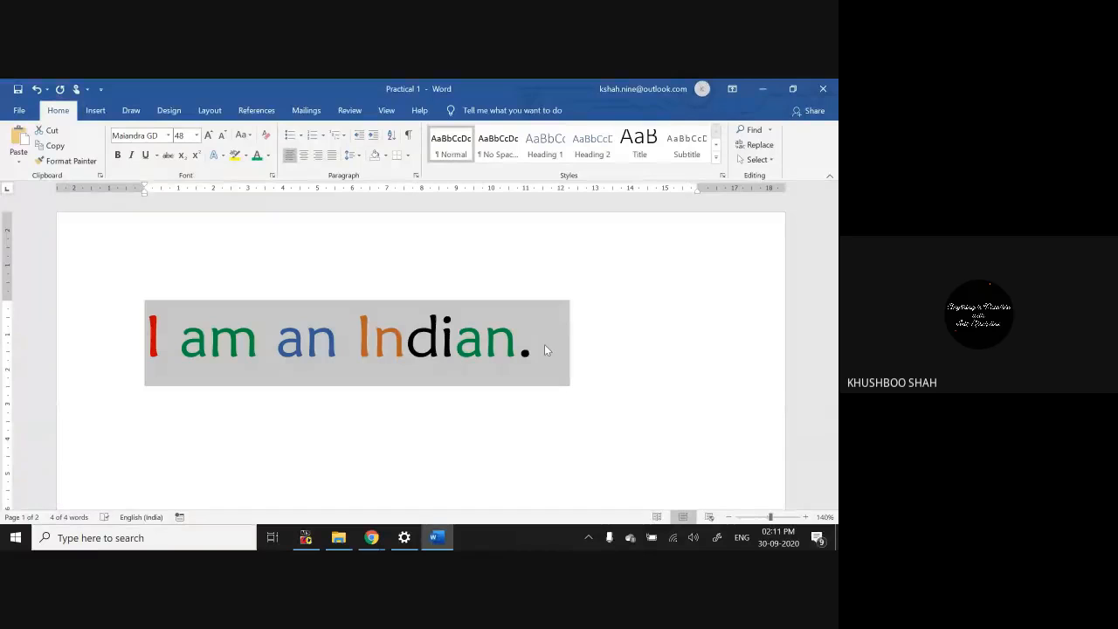
click(544, 346)
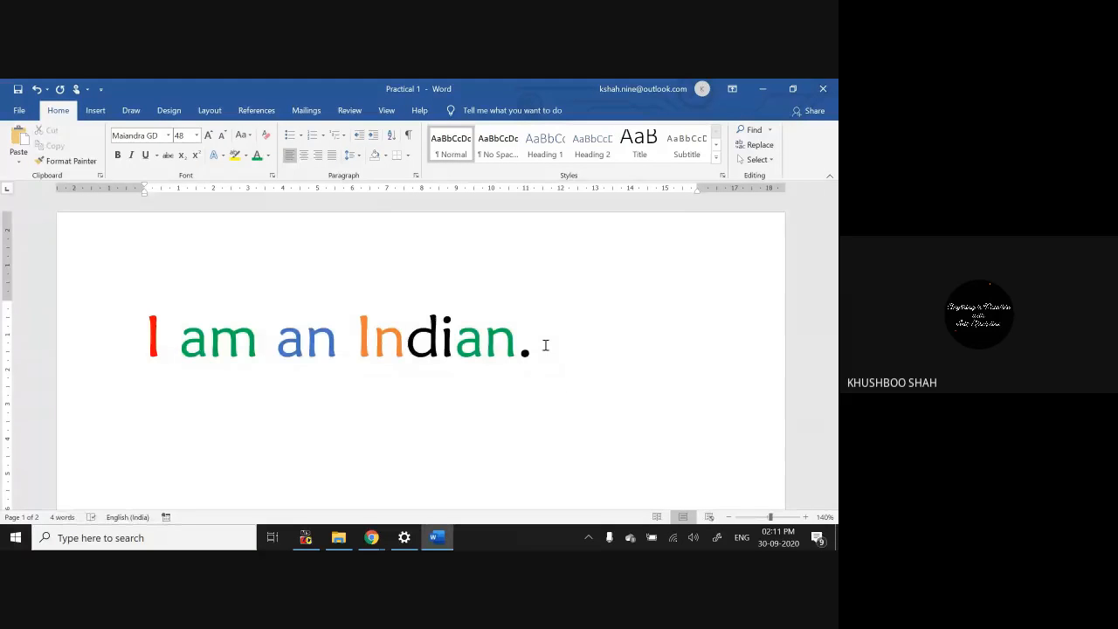
triple_click(545, 346)
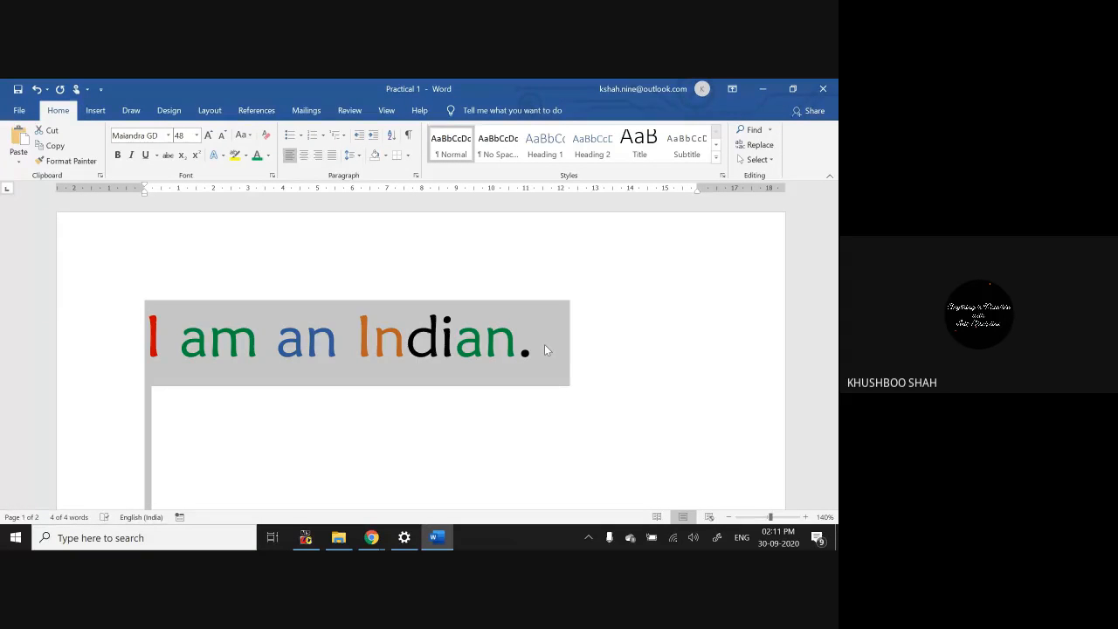
click(268, 155)
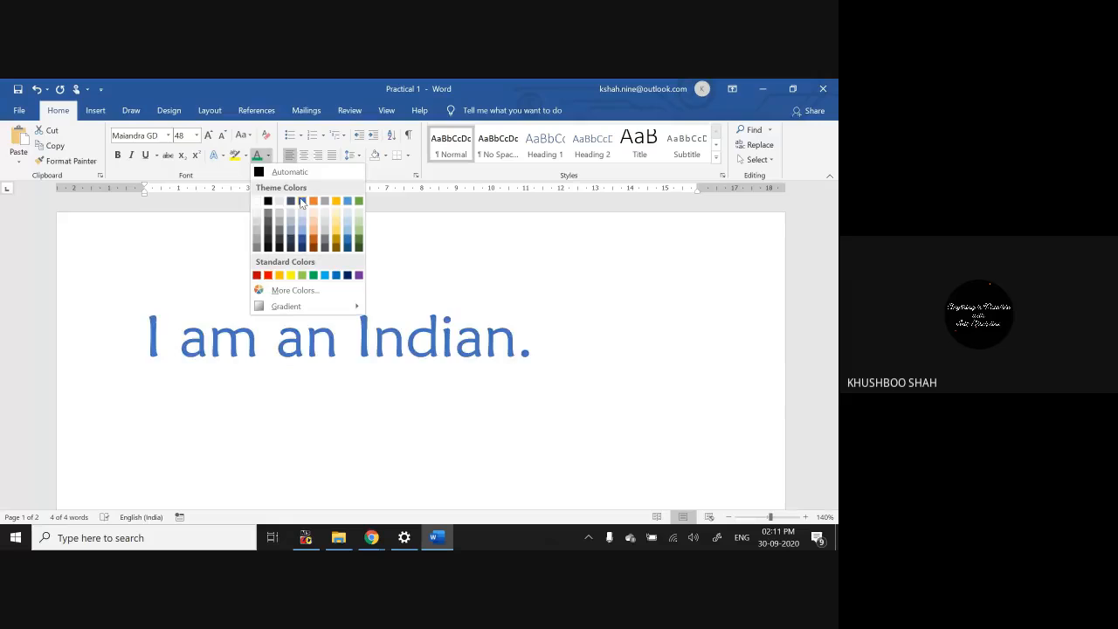
click(301, 201)
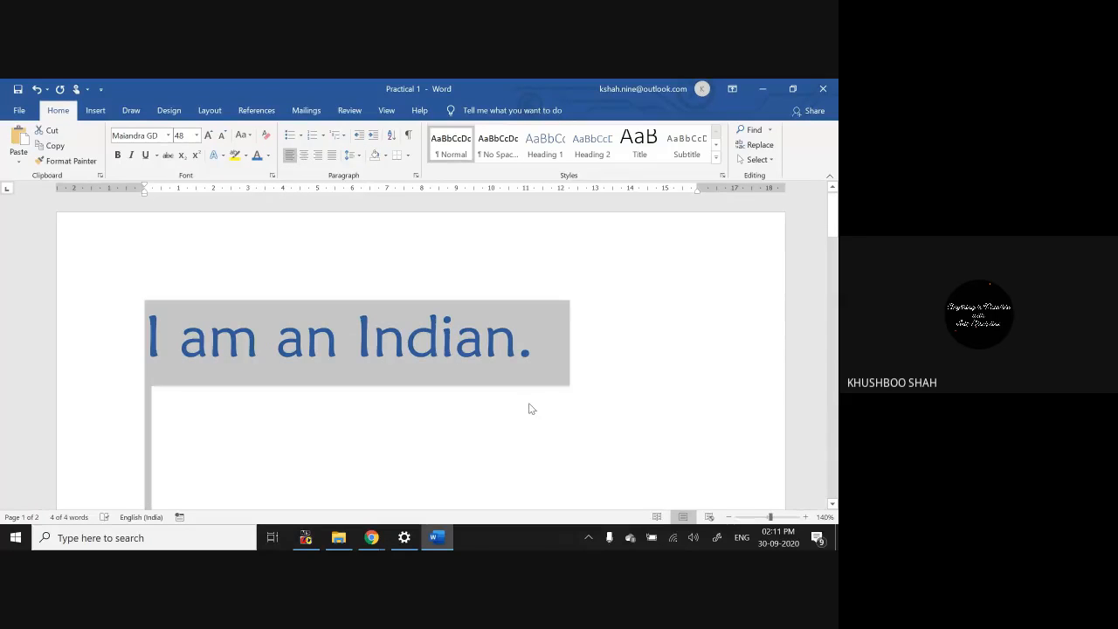
click(562, 361)
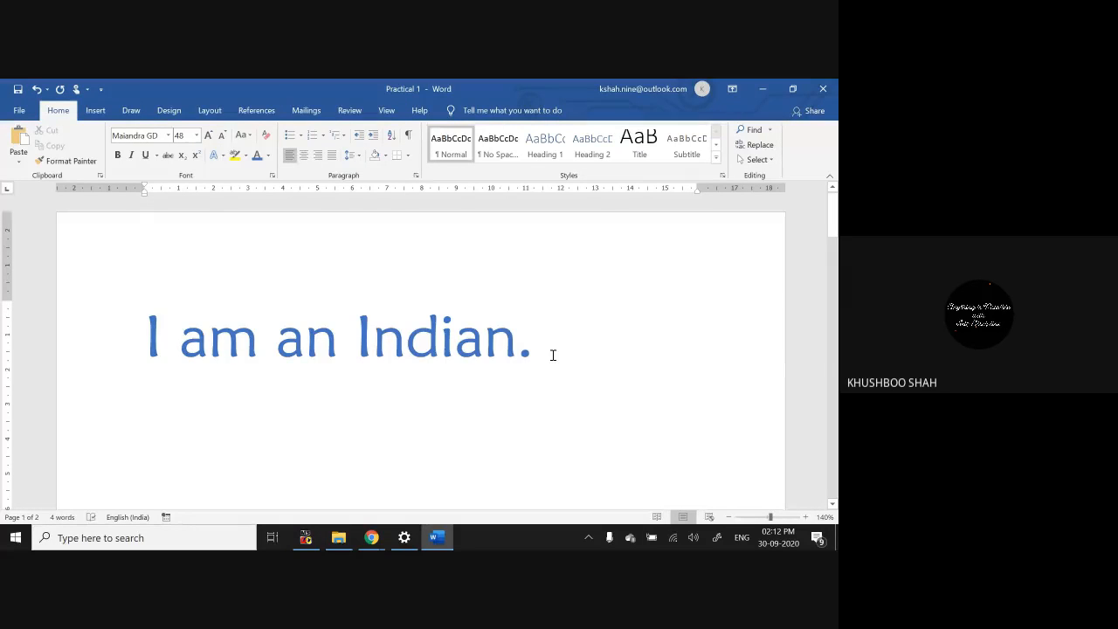
Step: Undo the recent formatting changes, redo them to restore the blue text at size 48, and deselect it
key(ctrl+z)
key(ctrl+z)
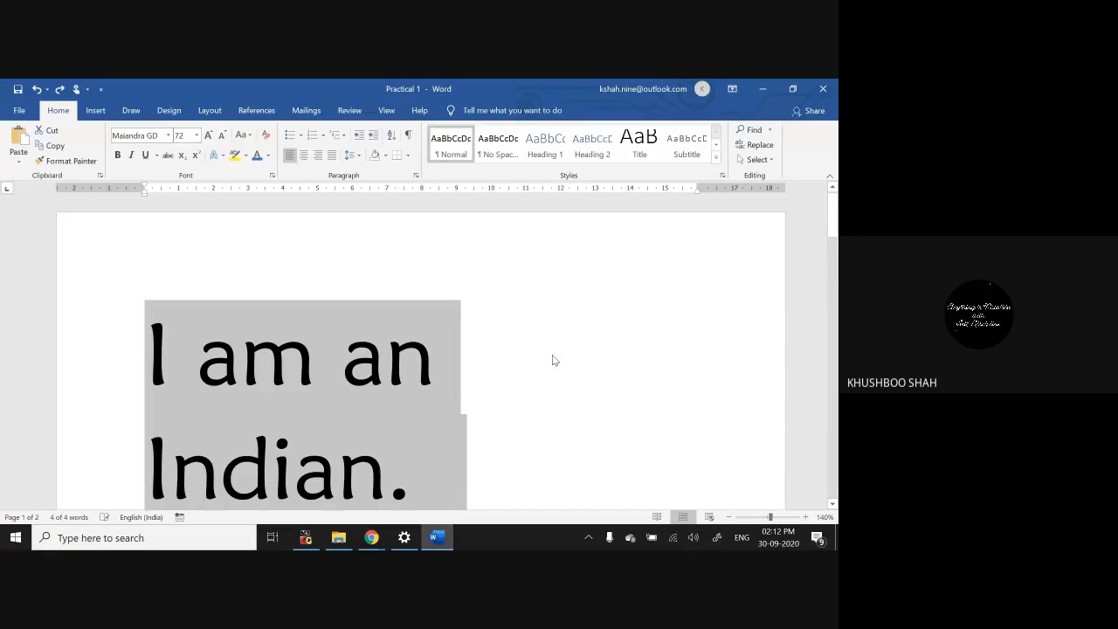
click(59, 91)
click(58, 91)
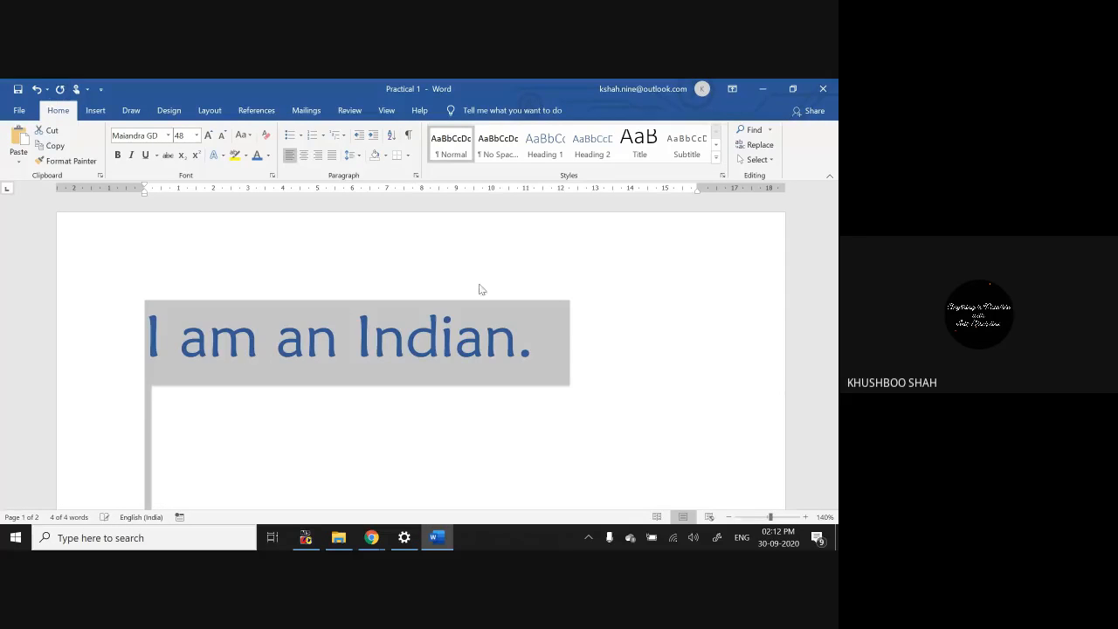
click(559, 347)
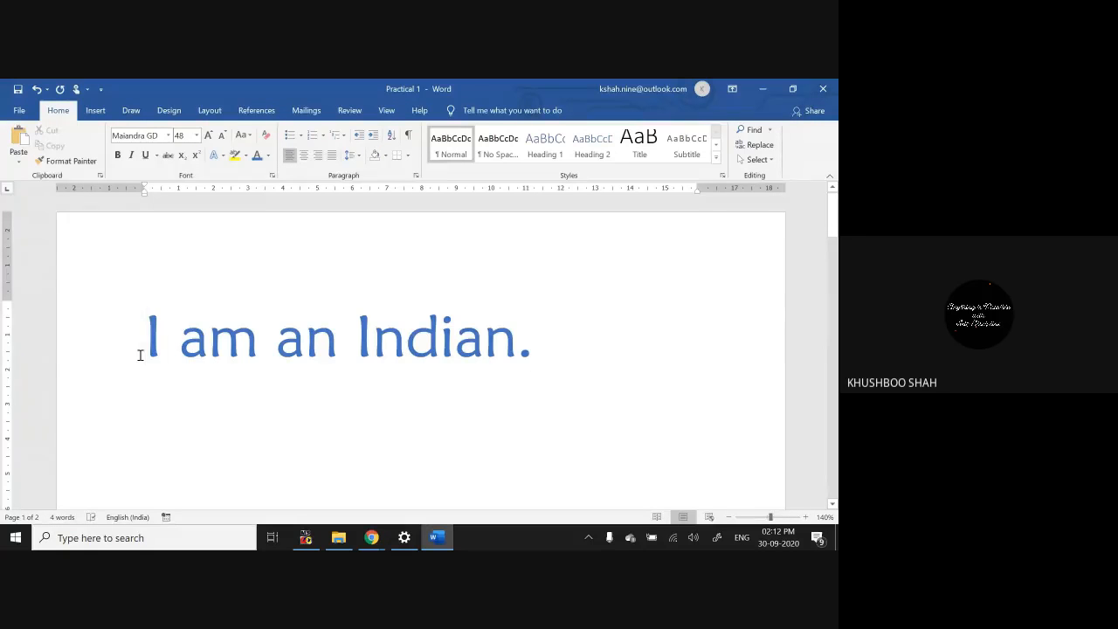
Step: Select only the "I" at the start of the sentence and colour it standard orange
key(shift+Right)
click(243, 386)
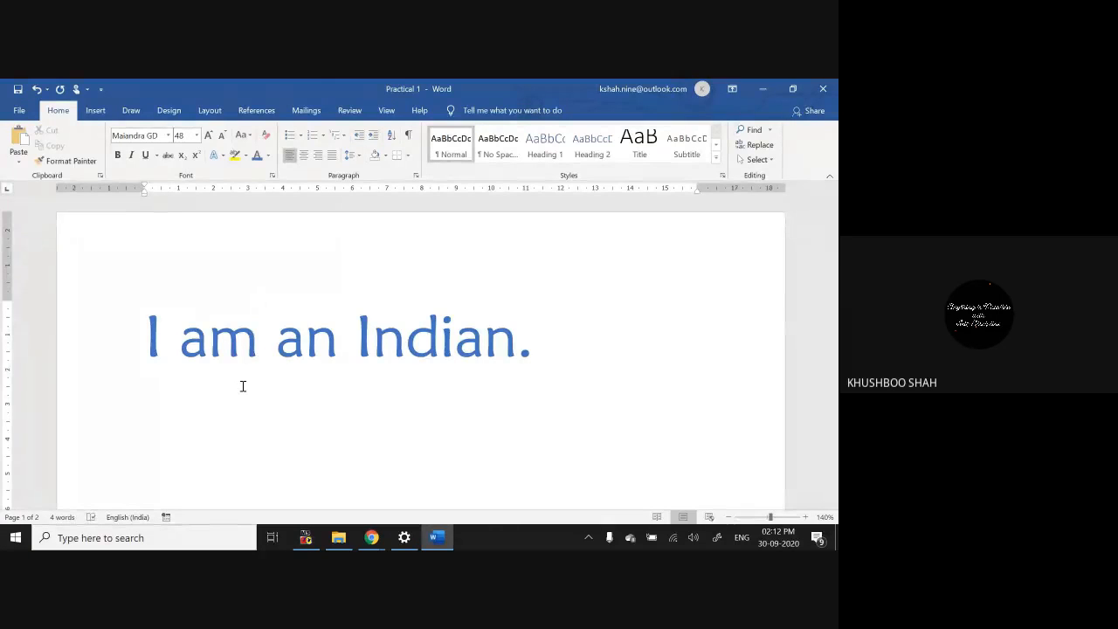
key(Home)
key(shift+Right)
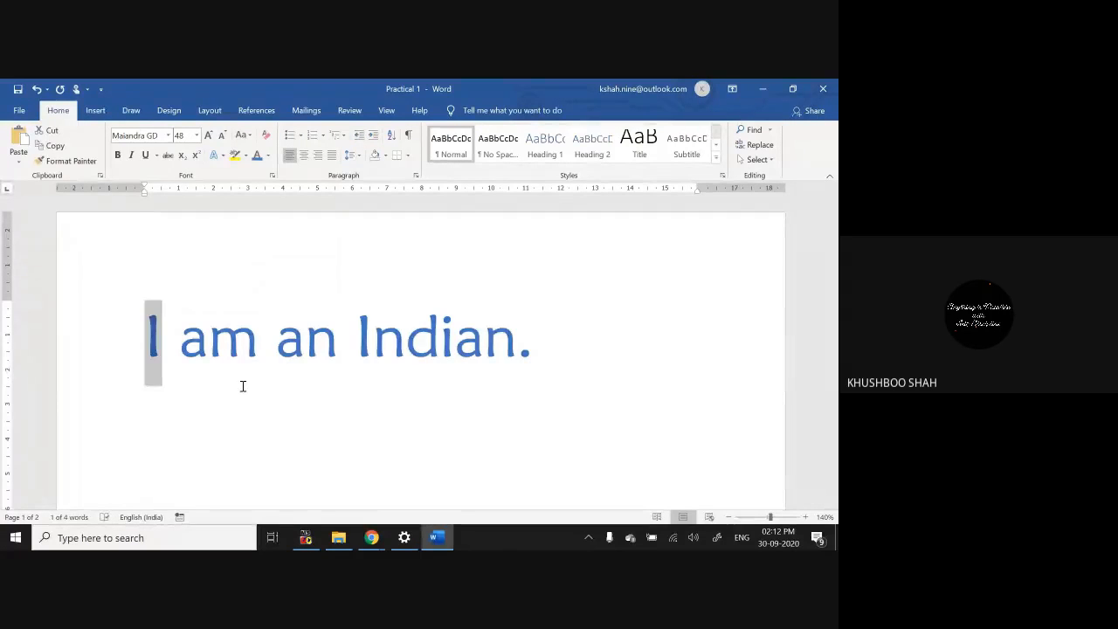
click(268, 156)
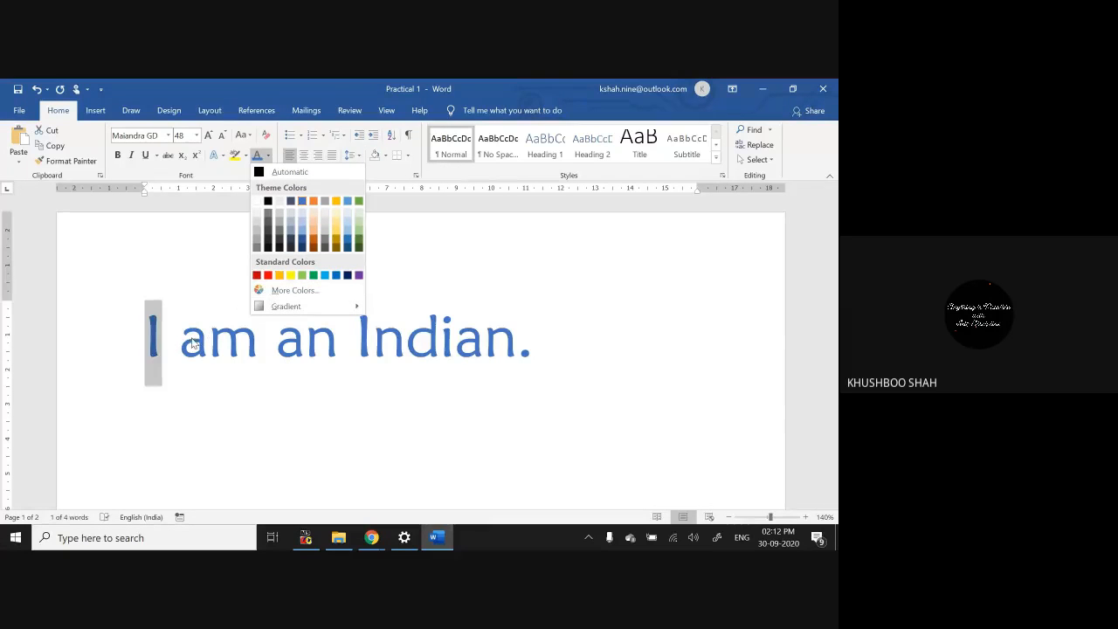
click(281, 275)
Step: Select only the word "am" and change its colour to theme orange
click(177, 330)
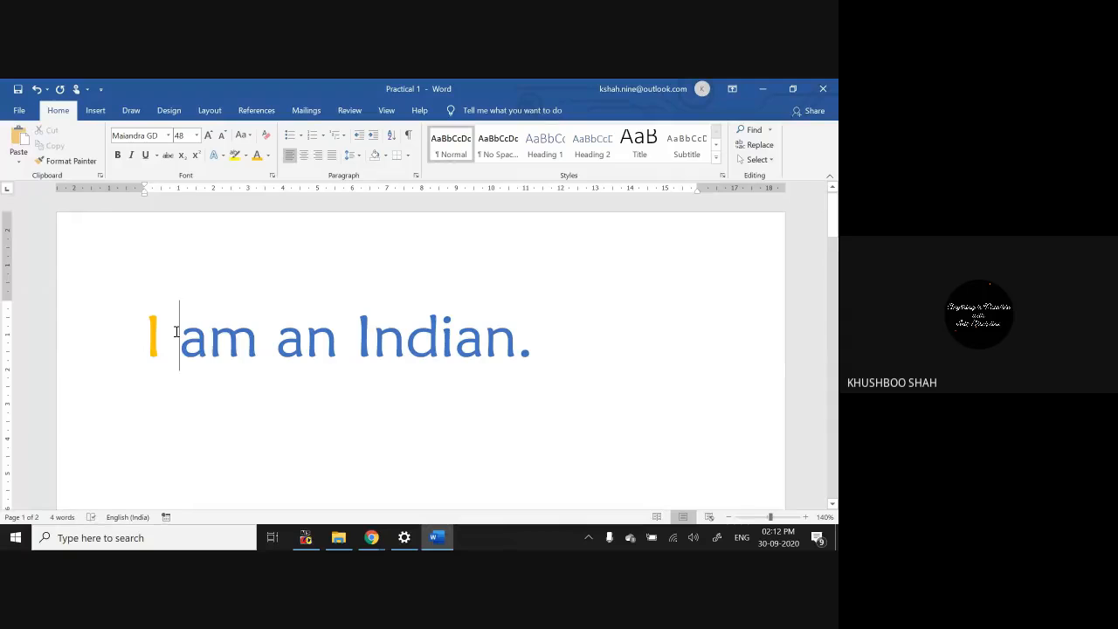
key(shift+Right)
key(shift+Right)
key(shift+Right)
key(shift+Left)
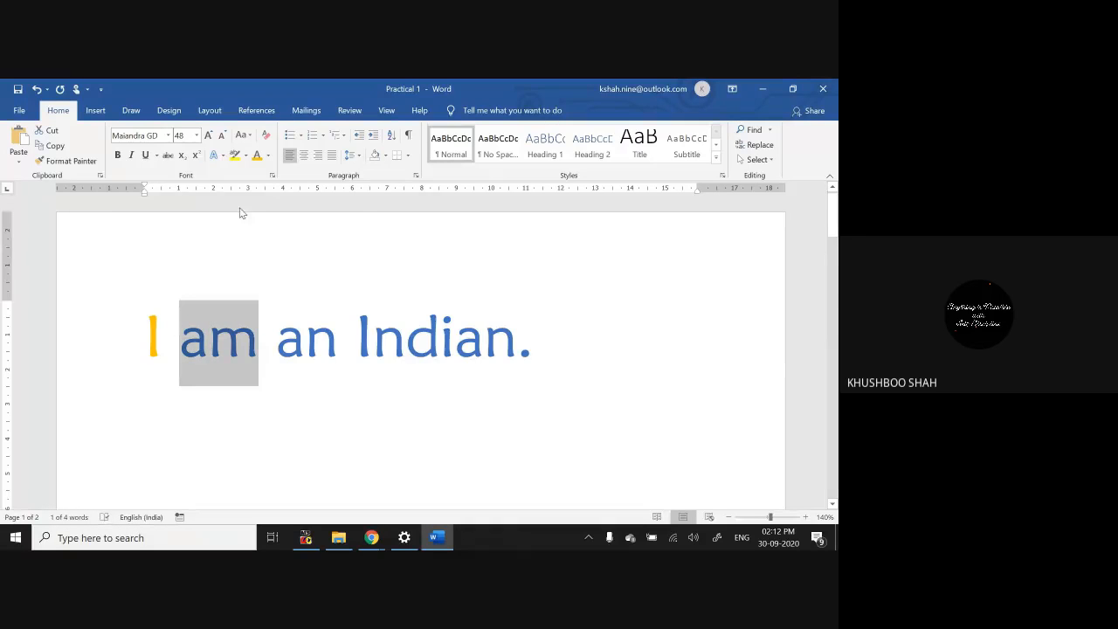
click(268, 155)
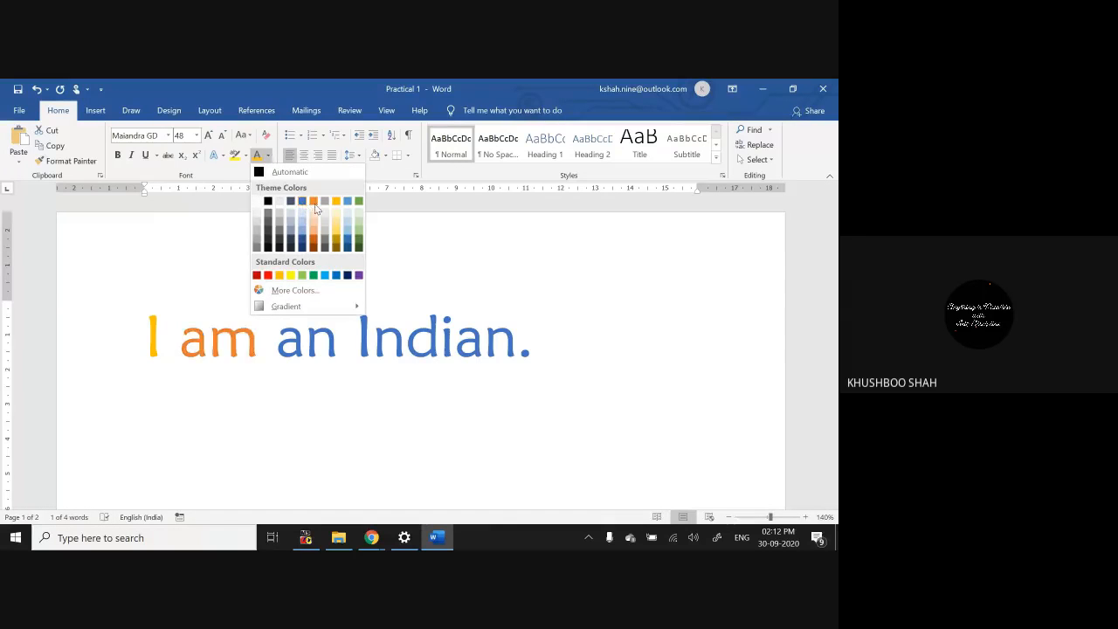
click(314, 202)
Step: Select only the word "an" before "Indian" and colour it standard light blue
click(276, 340)
key(shift+Right)
key(shift+Right)
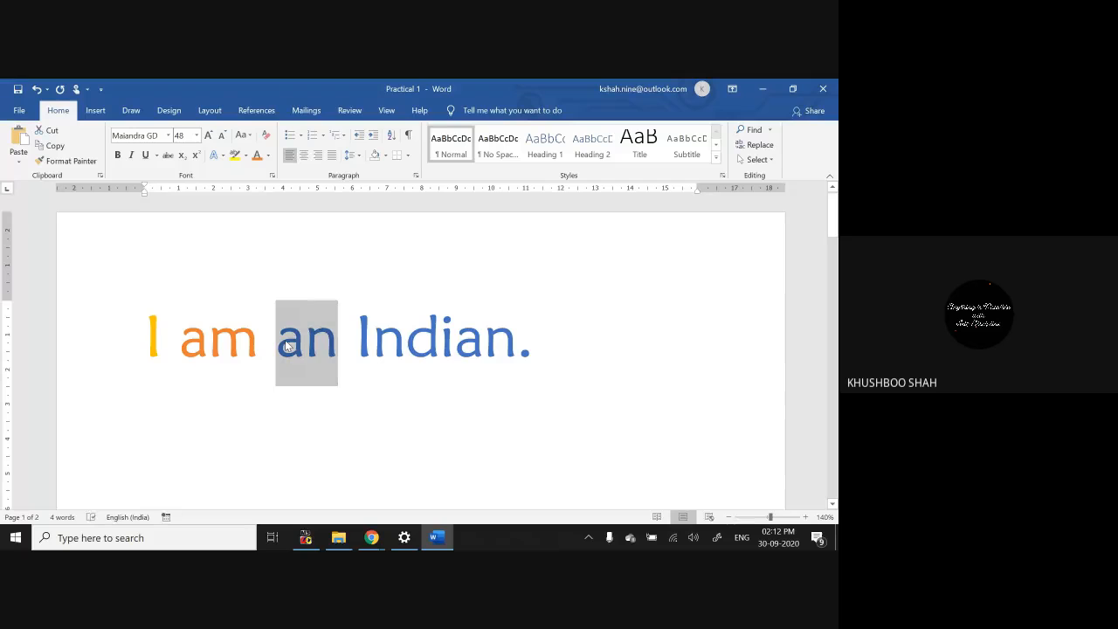
click(267, 155)
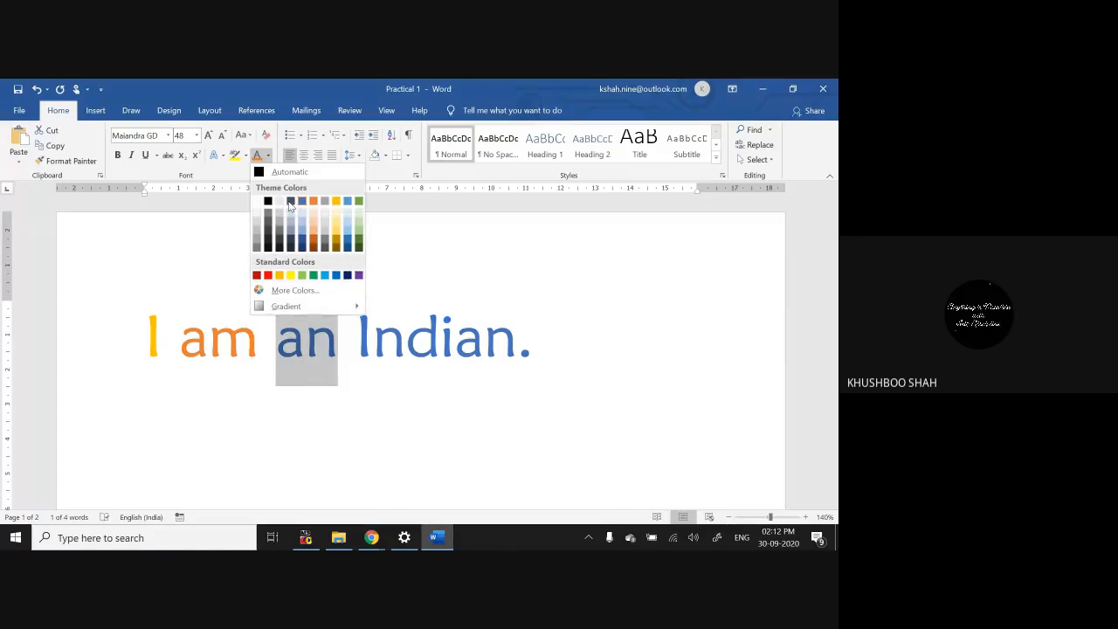
click(324, 276)
Step: Select "Indian." through the end of the line, colour it standard red, and deselect it
click(359, 336)
key(shift+End)
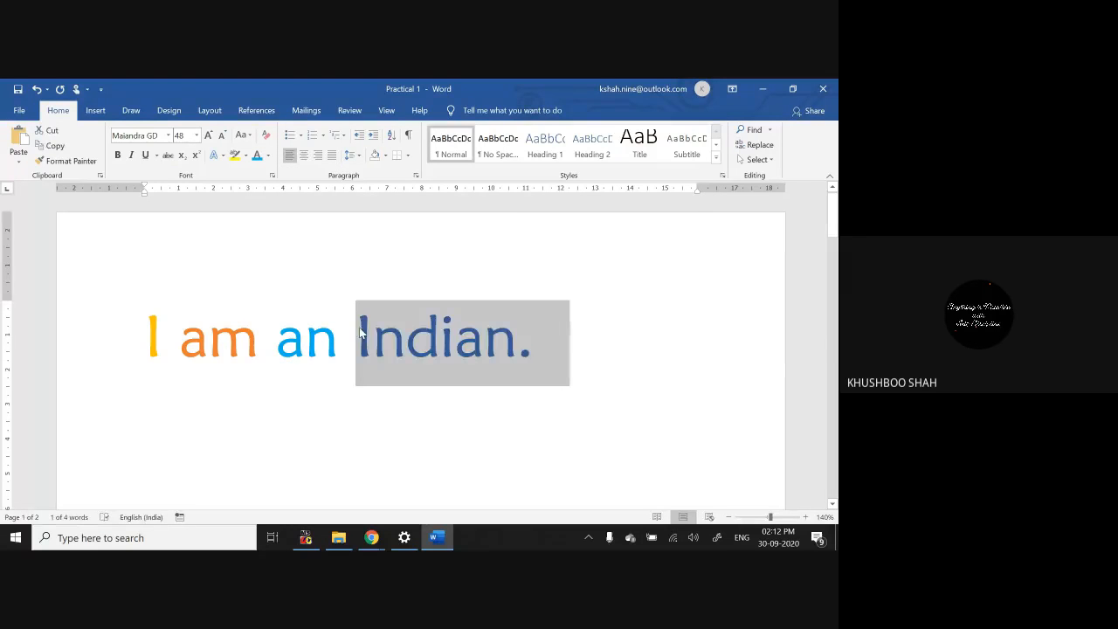
click(267, 155)
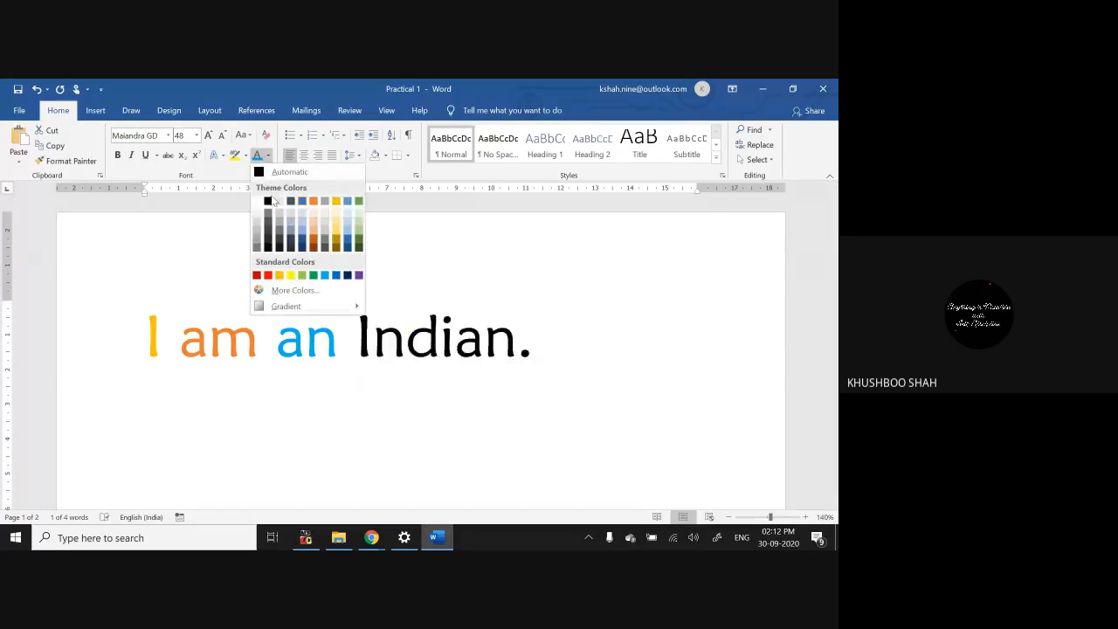
click(267, 275)
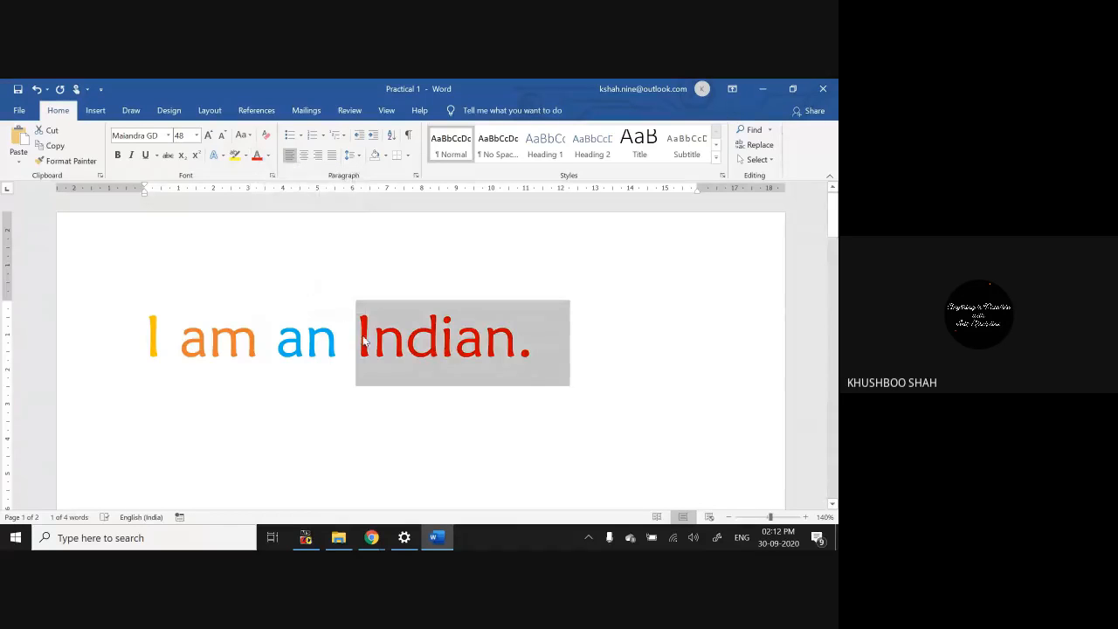
click(574, 346)
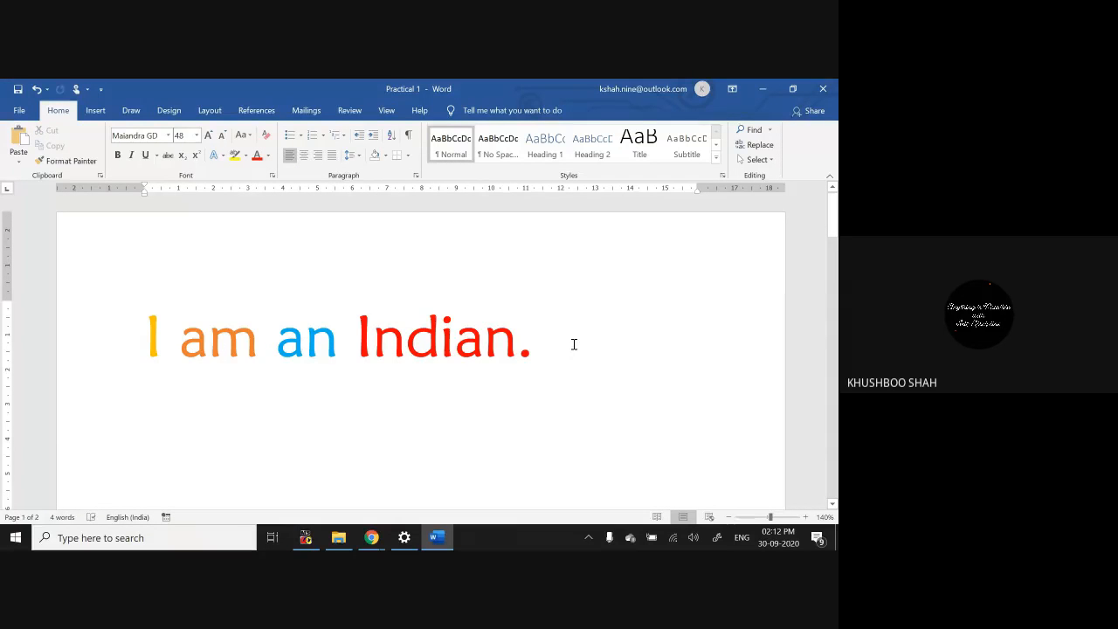
Step: Select the whole sentence, make it bold, and deselect it
triple_click(575, 348)
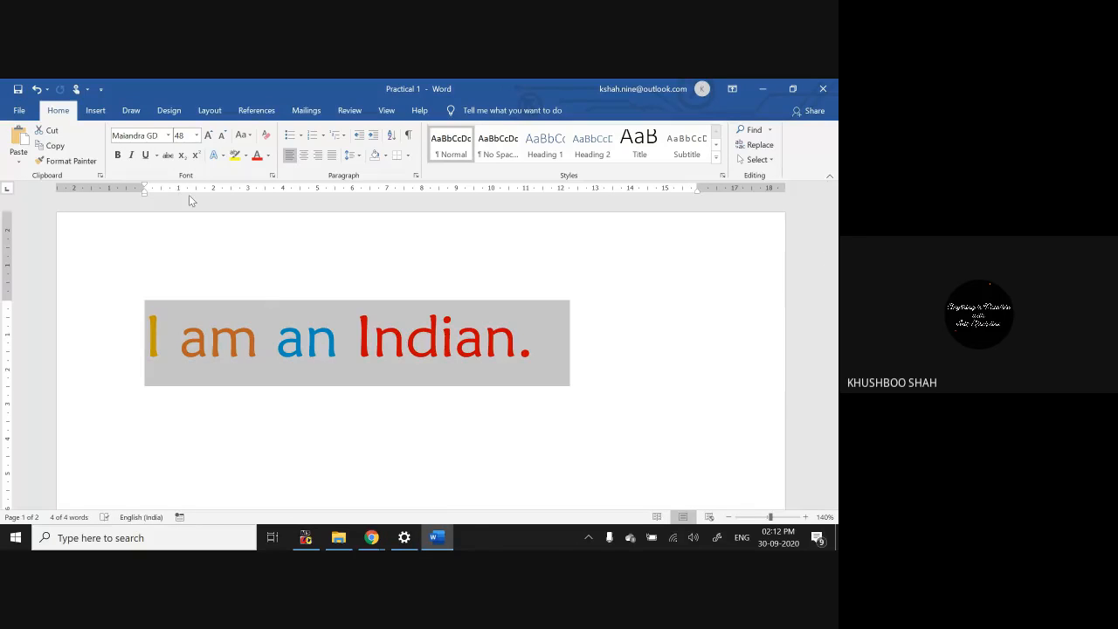
click(118, 156)
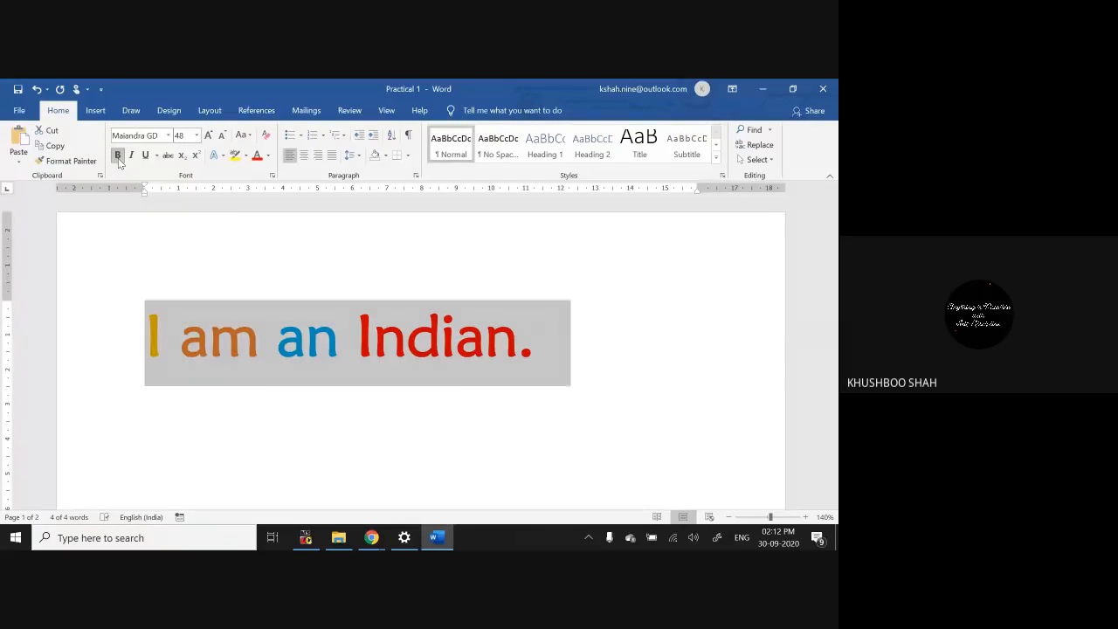
click(274, 418)
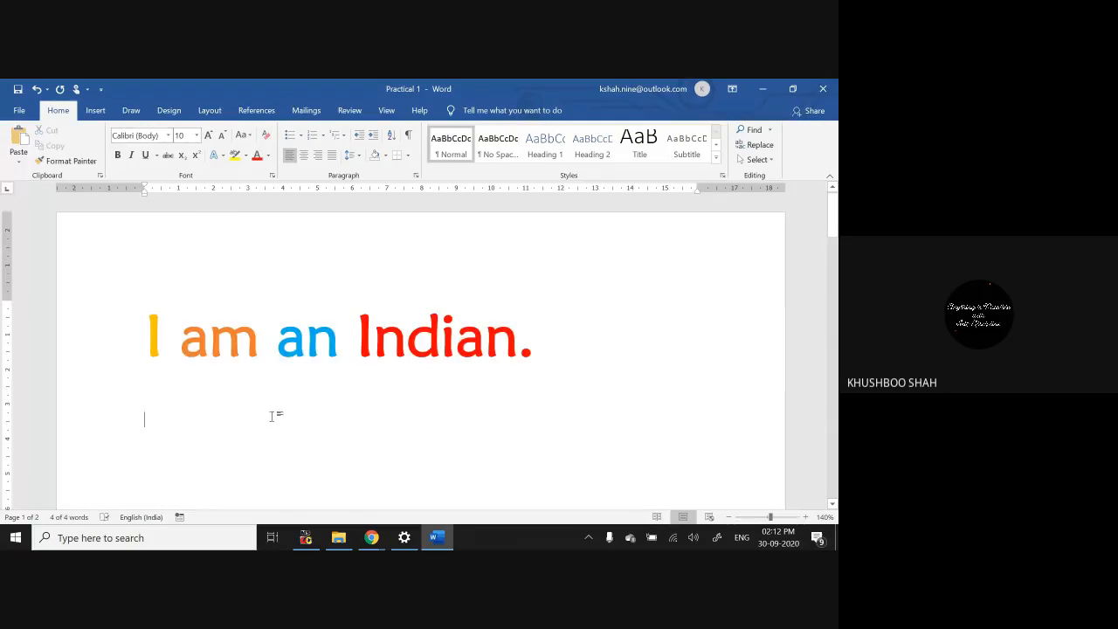
Step: Add the words "Bold", "Italic" and "Underline" on three separate lines below the sentence "I am an Indian."
drag(154, 336, 559, 345)
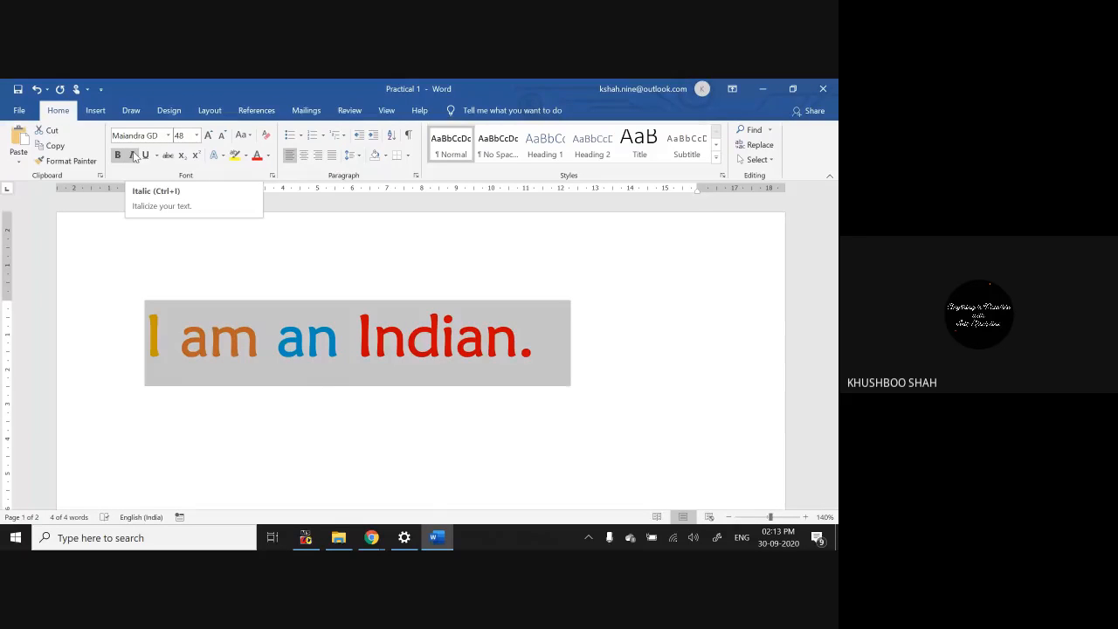
click(529, 346)
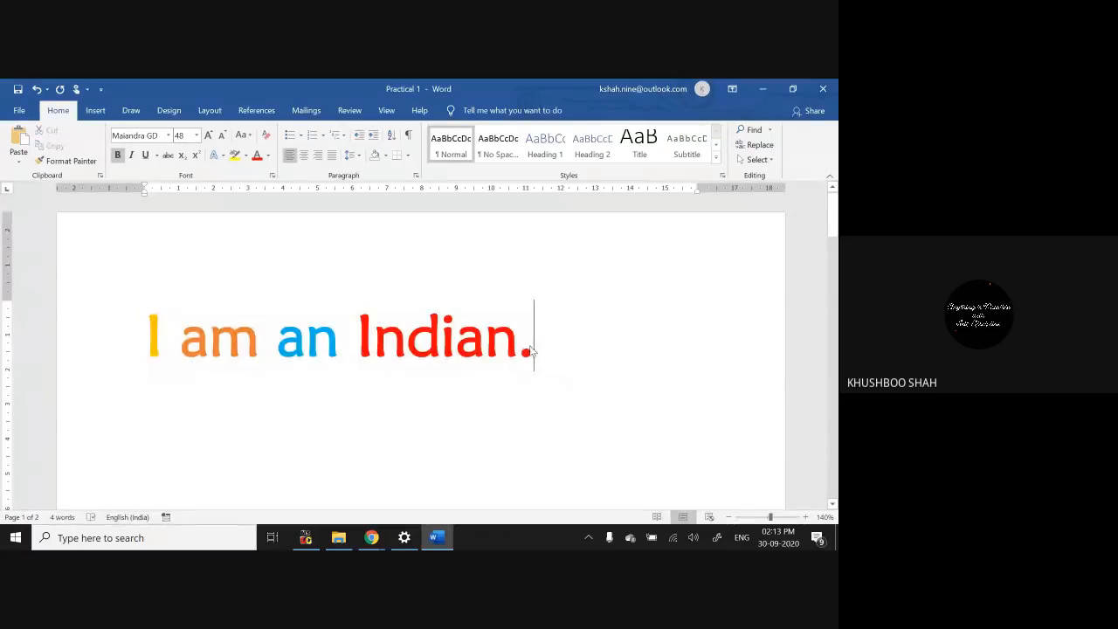
key(Return)
text(bold)
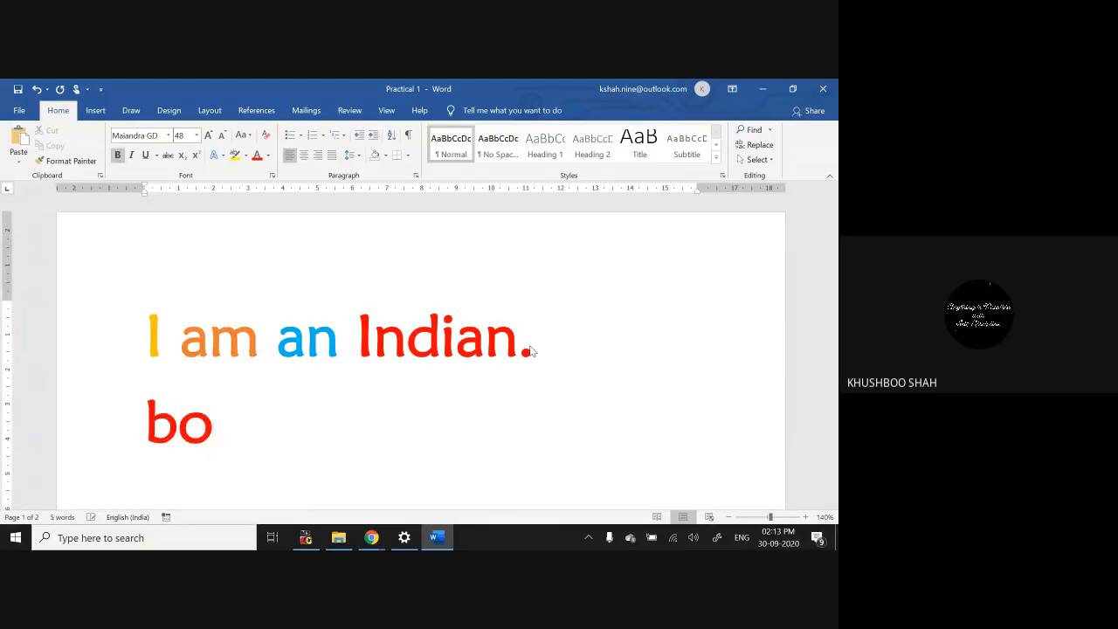
key(Return)
text(ital)
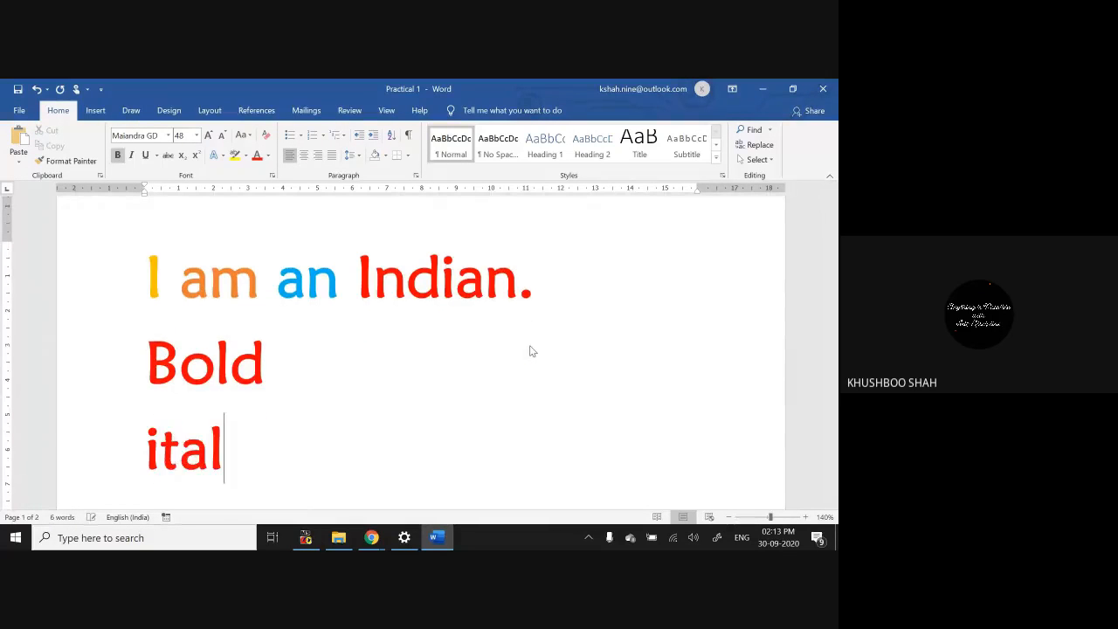
text(ic)
key(Return)
text(U)
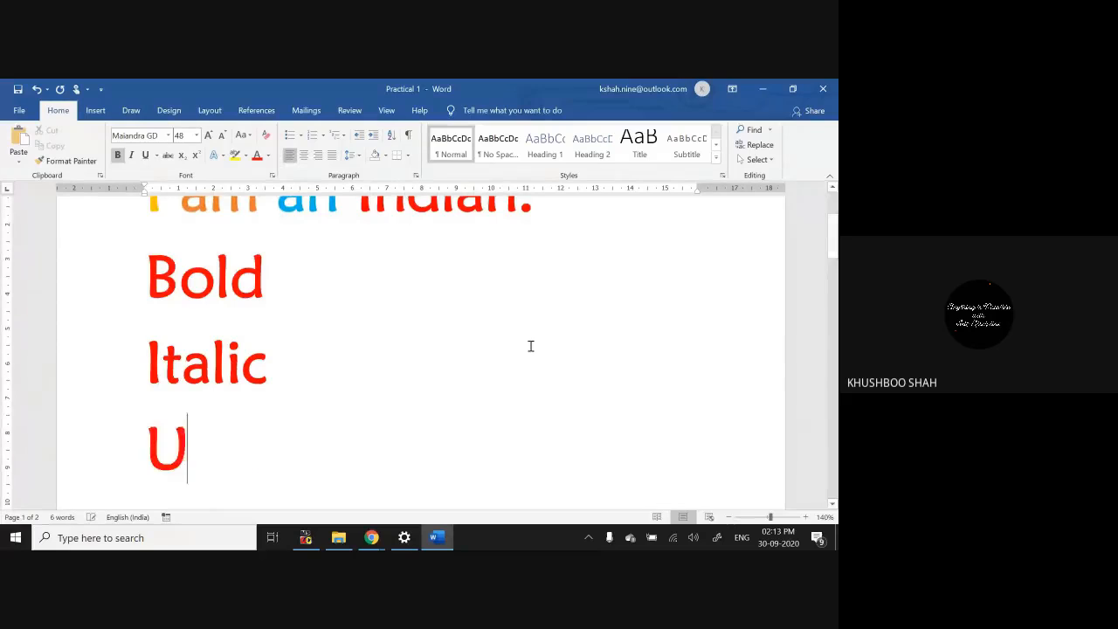
text(nderline)
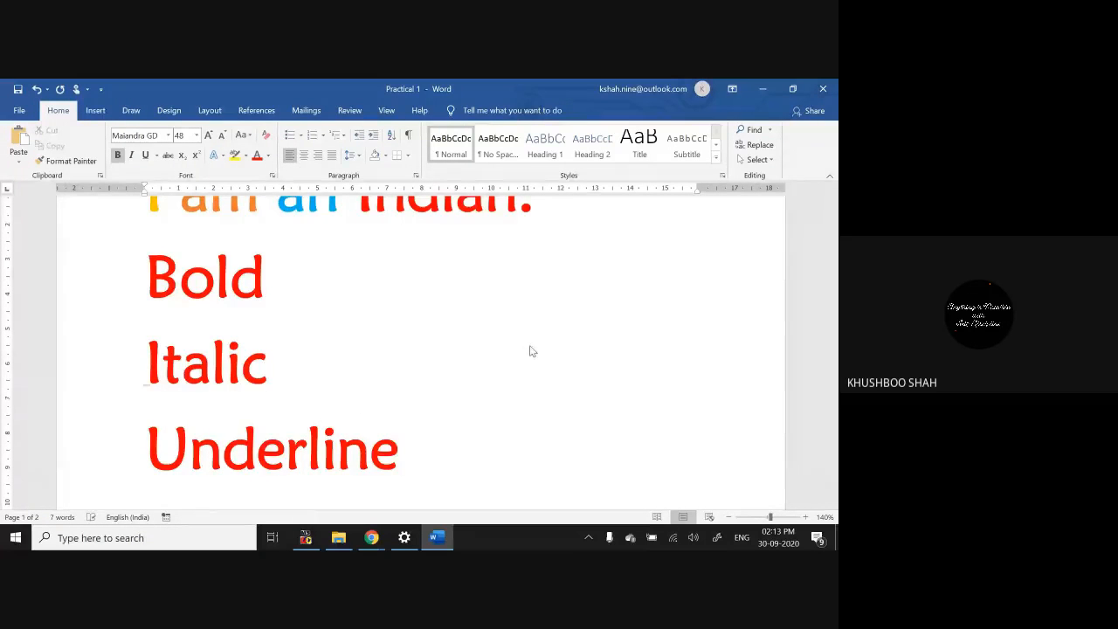
Step: Select all the text in the document, reduce its font size to 28, and deselect it
key(ctrl+a)
key(ctrl+shift+comma)
key(ctrl+shift+comma)
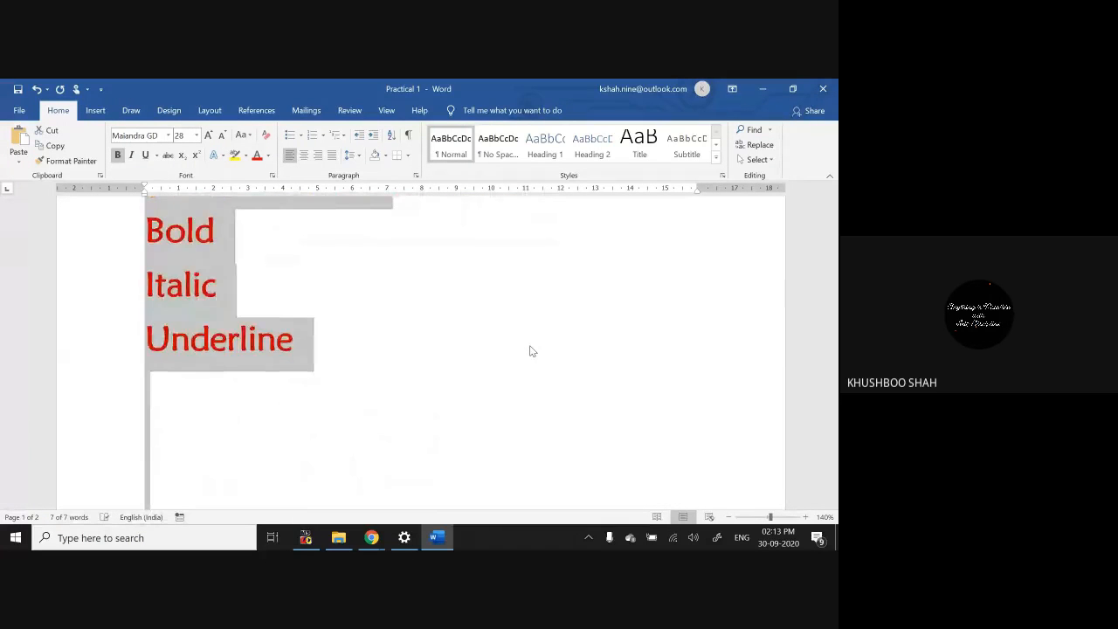
click(529, 351)
Step: Select the word "Bold" and switch its bold formatting off and on repeatedly, leaving it bold
key(shift+End)
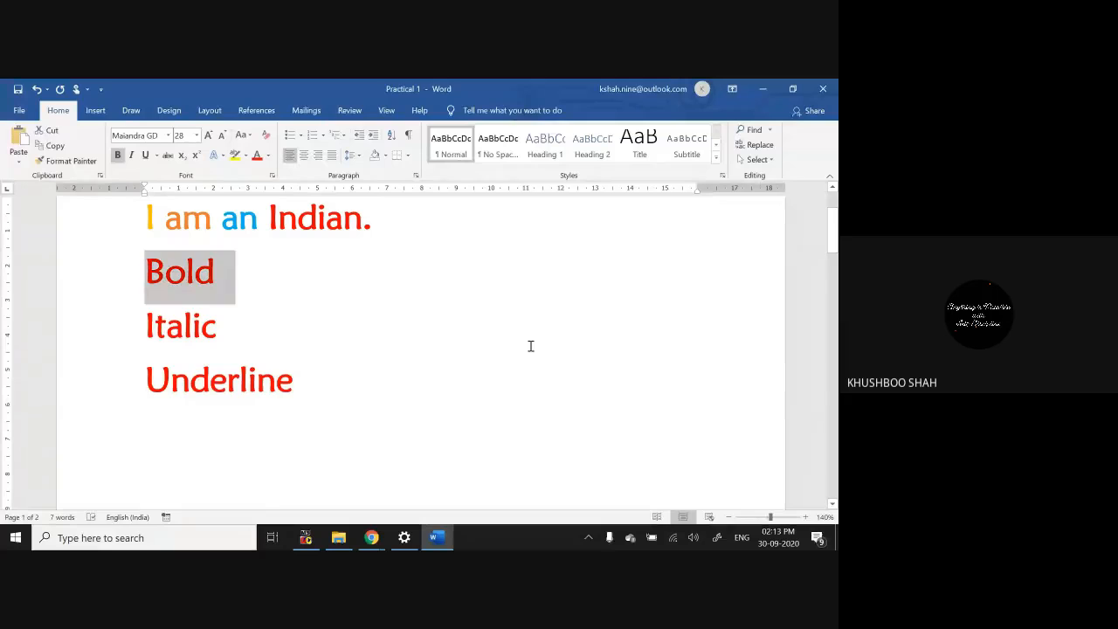
click(120, 157)
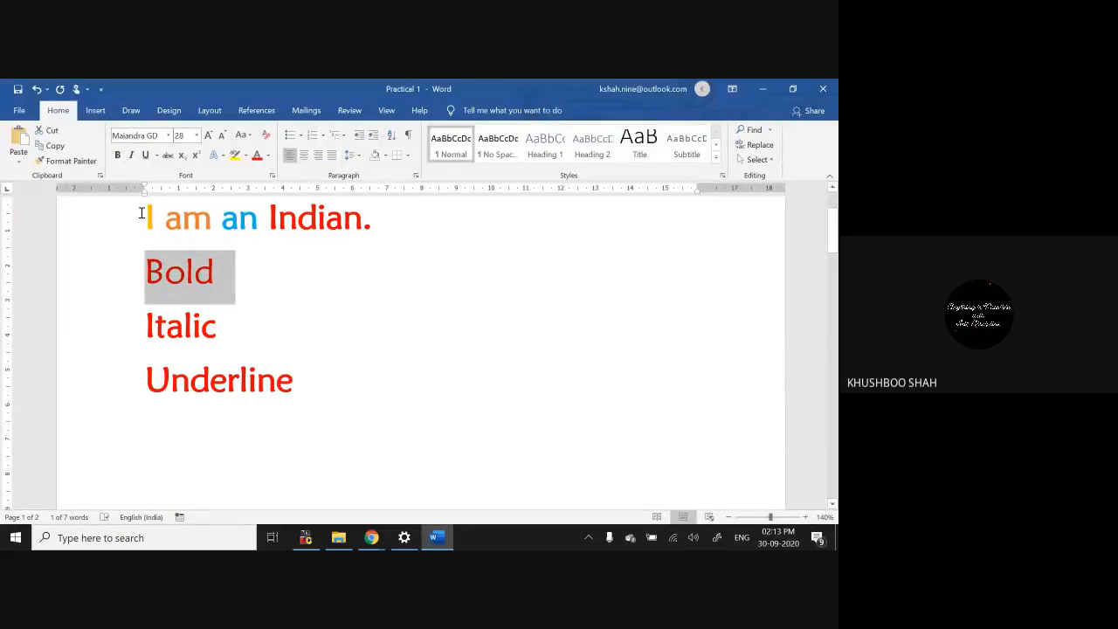
click(119, 158)
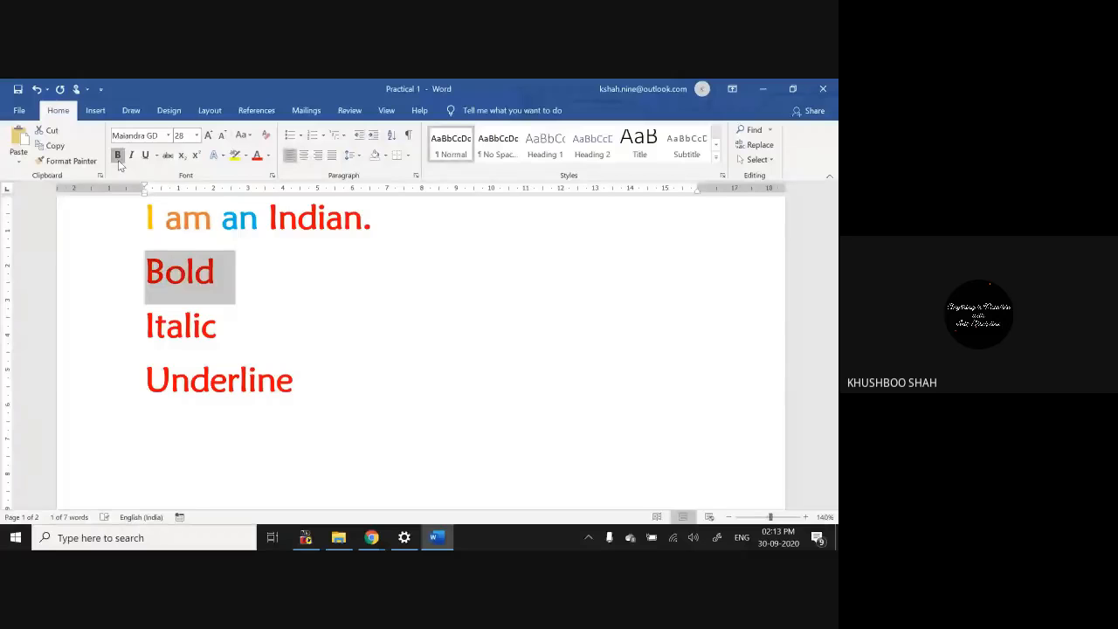
click(119, 158)
click(119, 159)
click(120, 162)
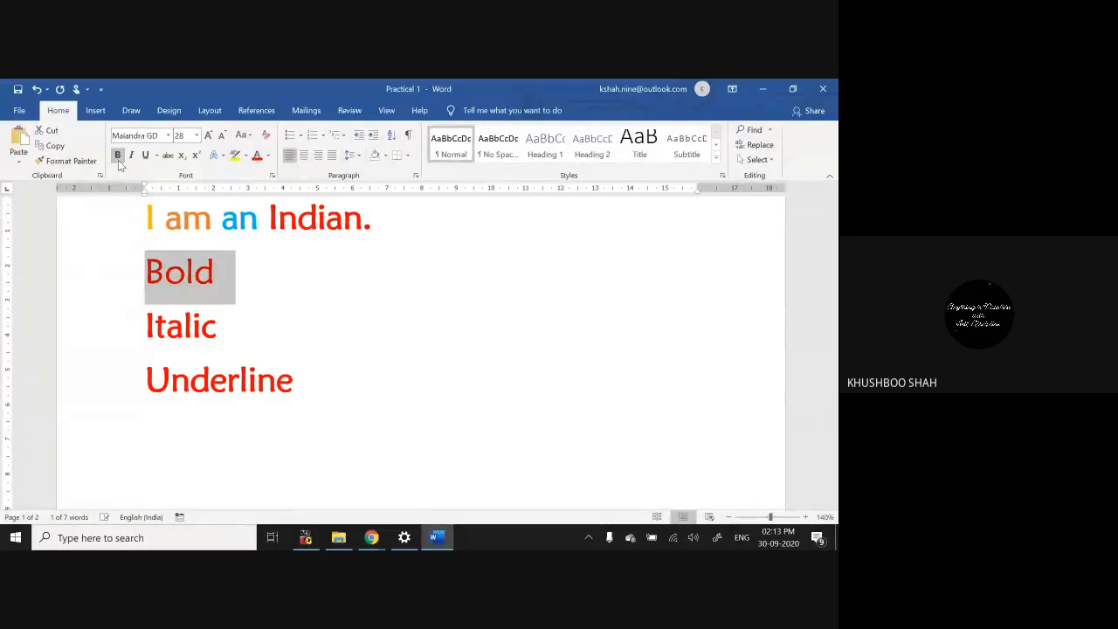
click(119, 161)
Step: Select the word "Italic", remove its bold formatting and make it italic
click(240, 323)
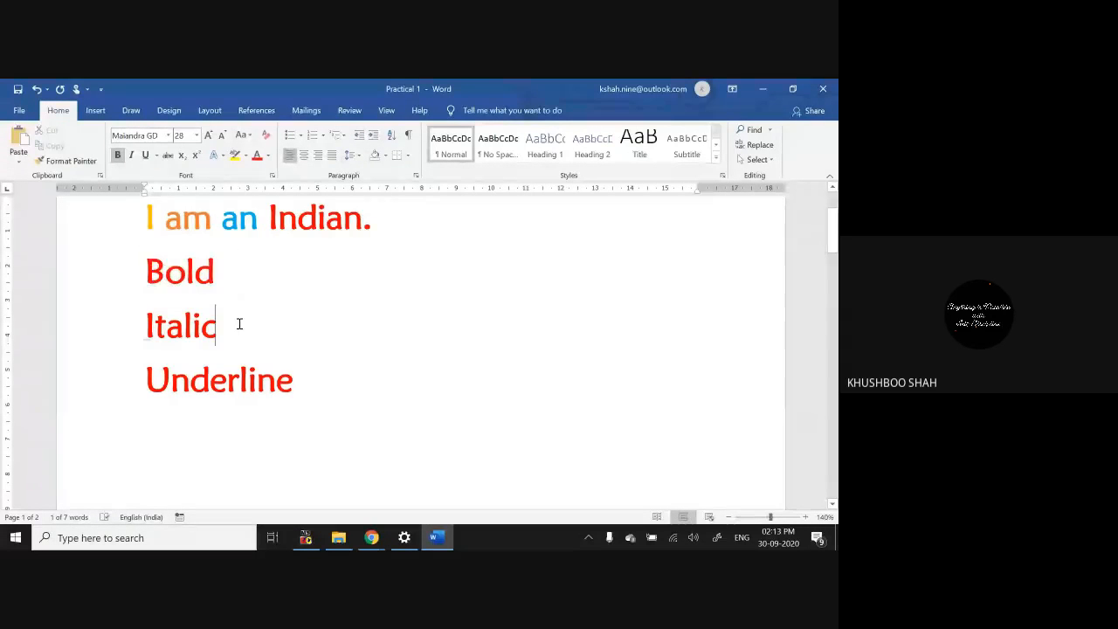
double_click(237, 326)
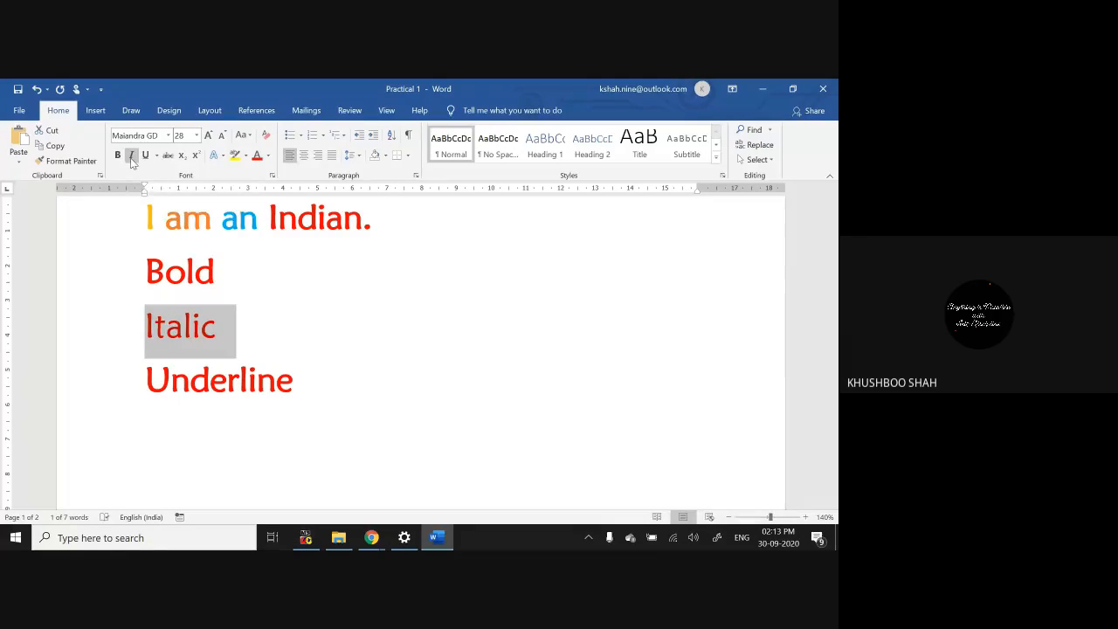
click(132, 156)
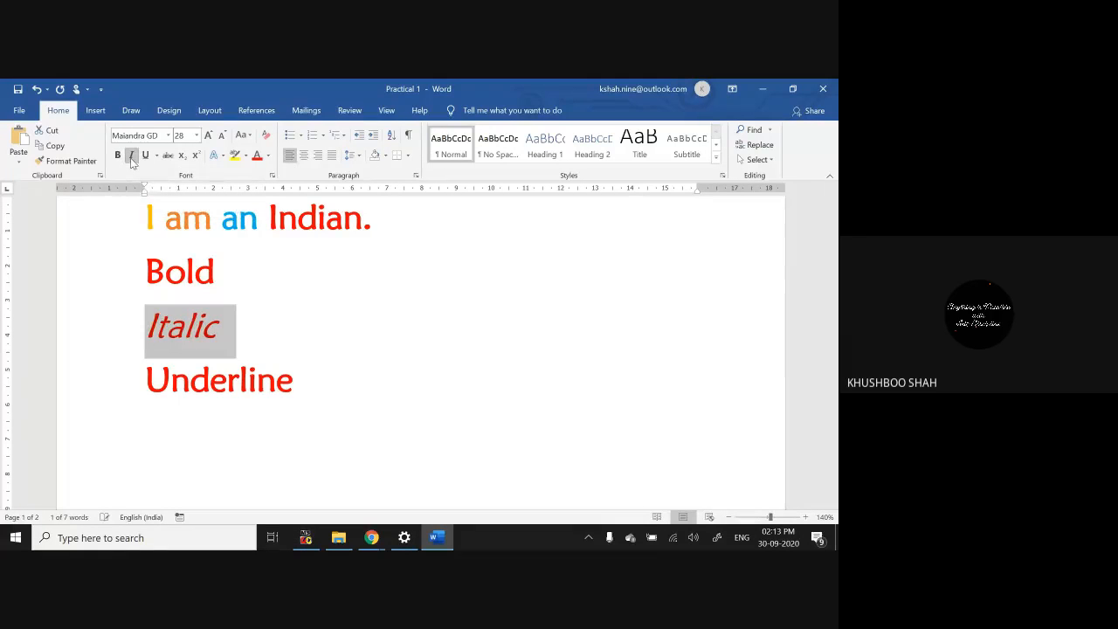
Step: Select the word "Underline", replace its bold formatting with an underline, and deselect it
click(144, 379)
triple_click(144, 378)
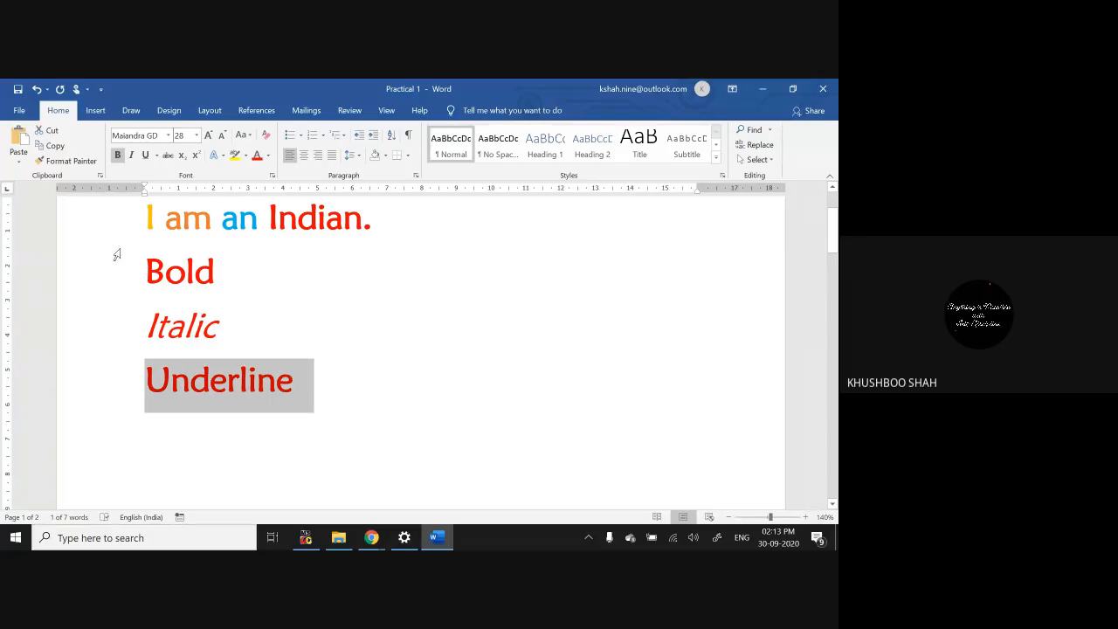
click(145, 155)
click(324, 394)
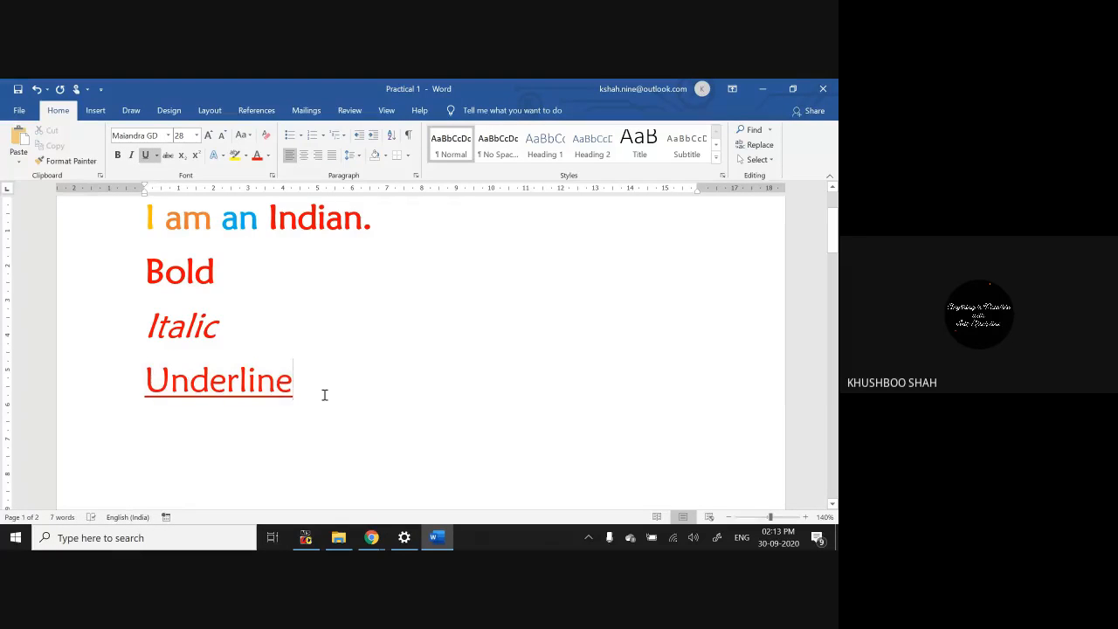
Step: Add the word "Strikethrough" on a new line below "Underline"
key(Return)
text(Strike)
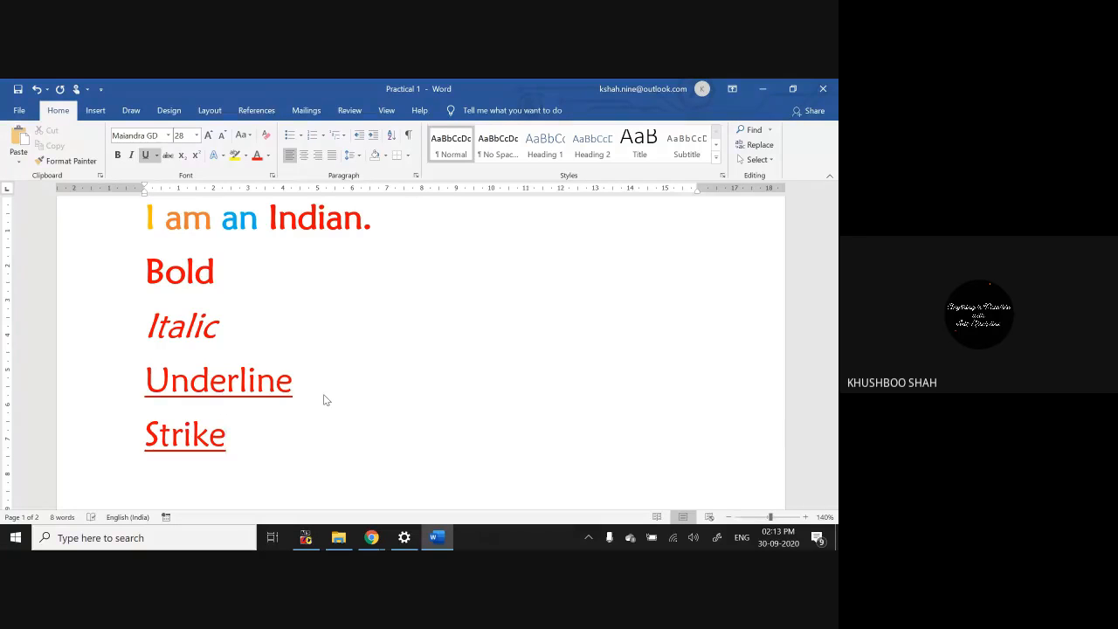
text(through)
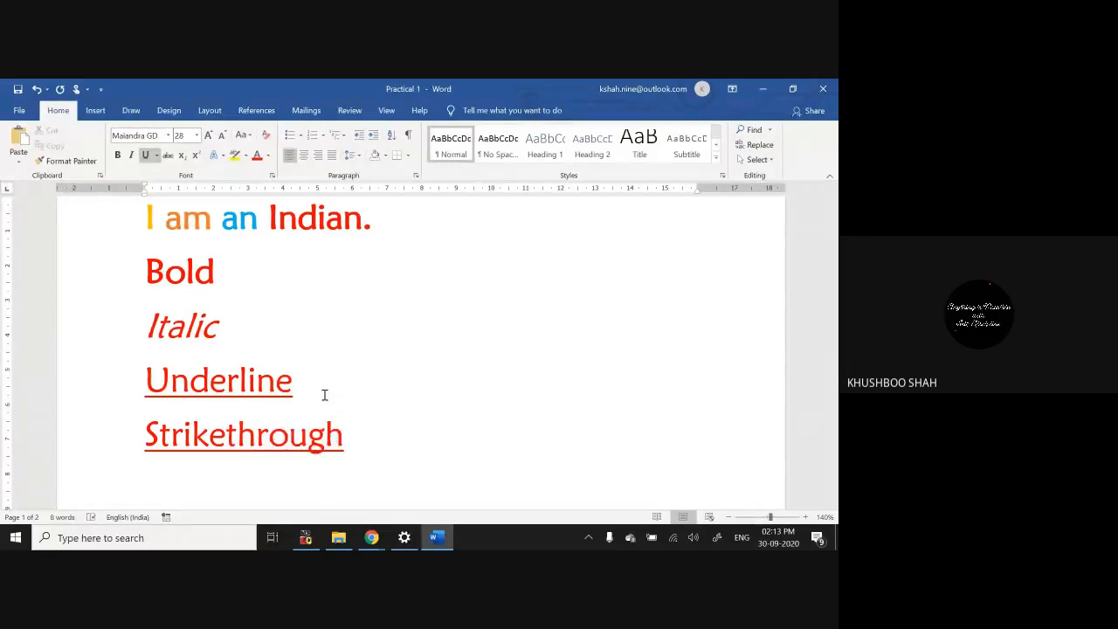
Step: Select the word "Strikethrough", replace its underline with strikethrough formatting, and deselect it
key(shift+Home)
click(145, 155)
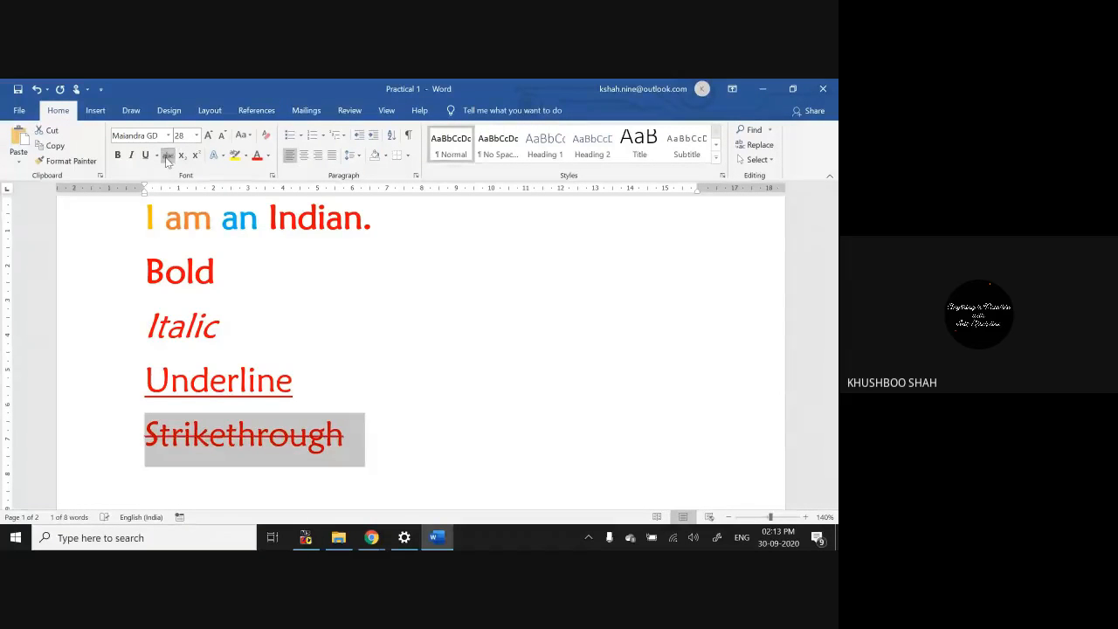
click(427, 380)
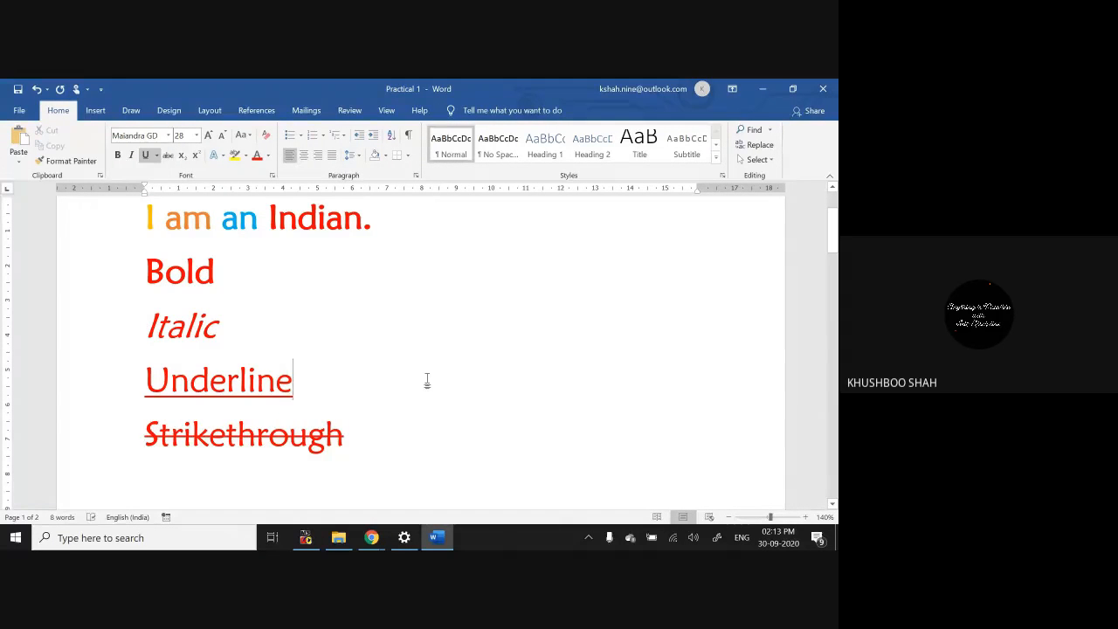
drag(144, 438, 371, 447)
click(455, 489)
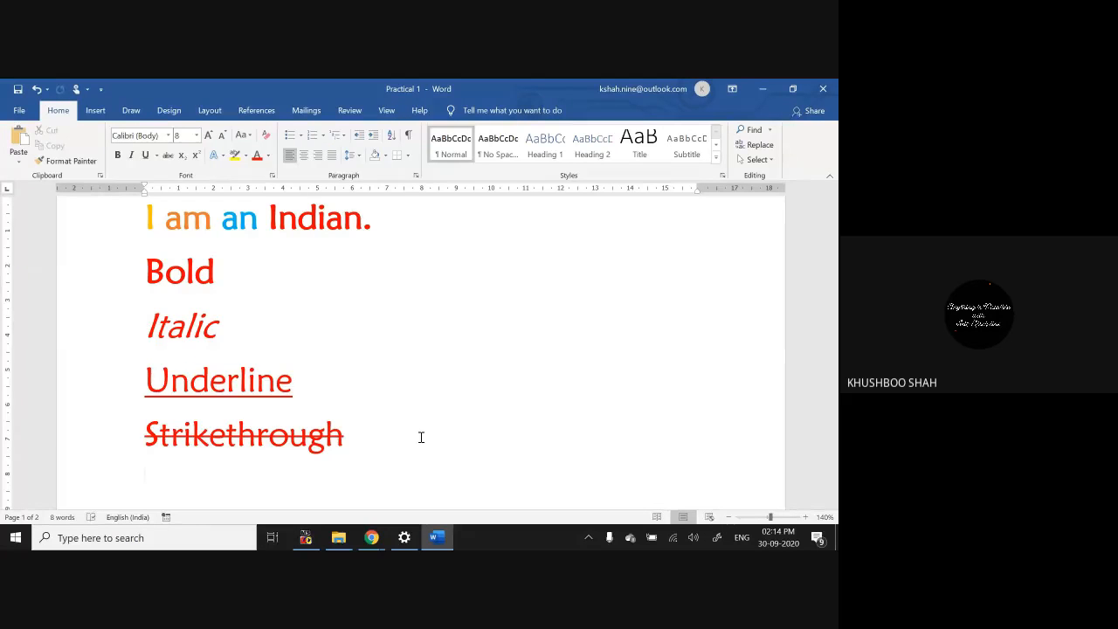
Step: Start a new empty line directly below the word "Strikethrough"
click(389, 434)
key(Return)
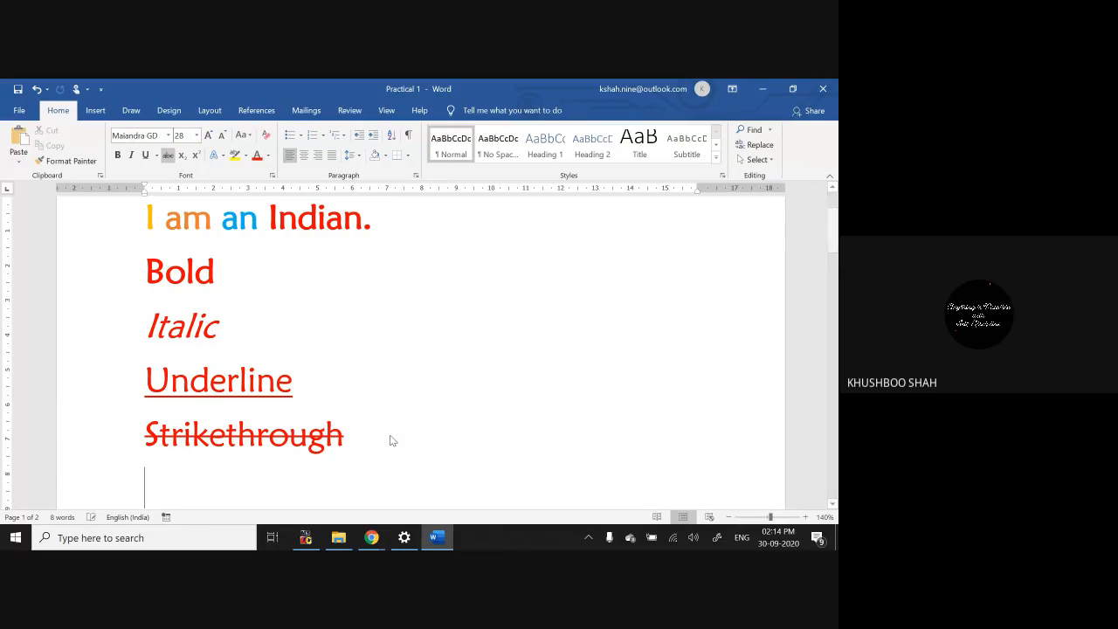
scroll(391, 441, down, 3)
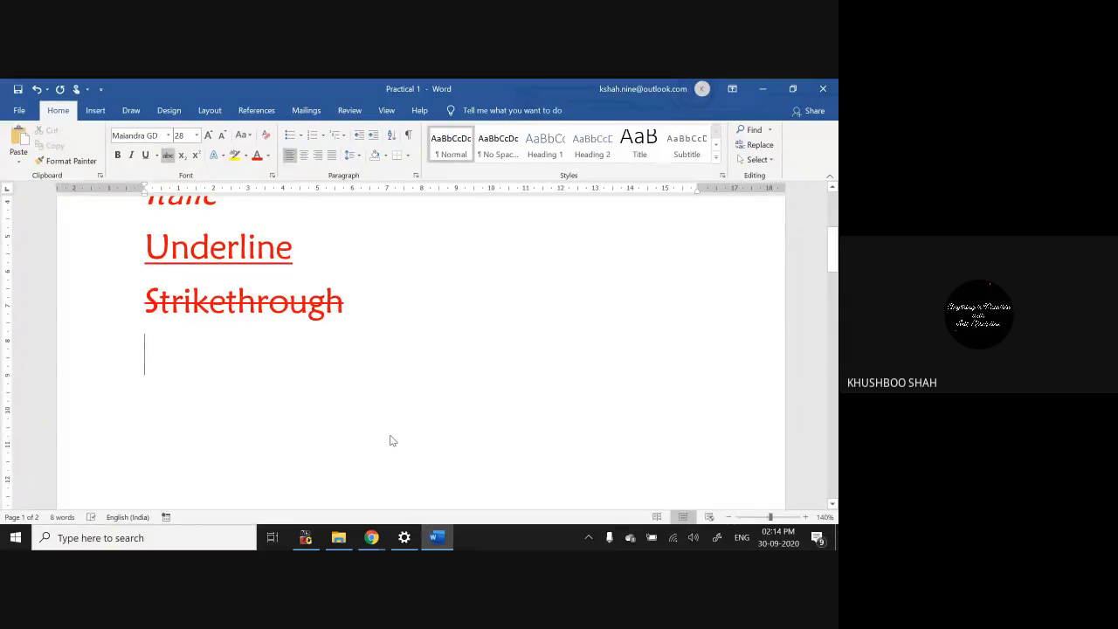
text(water)
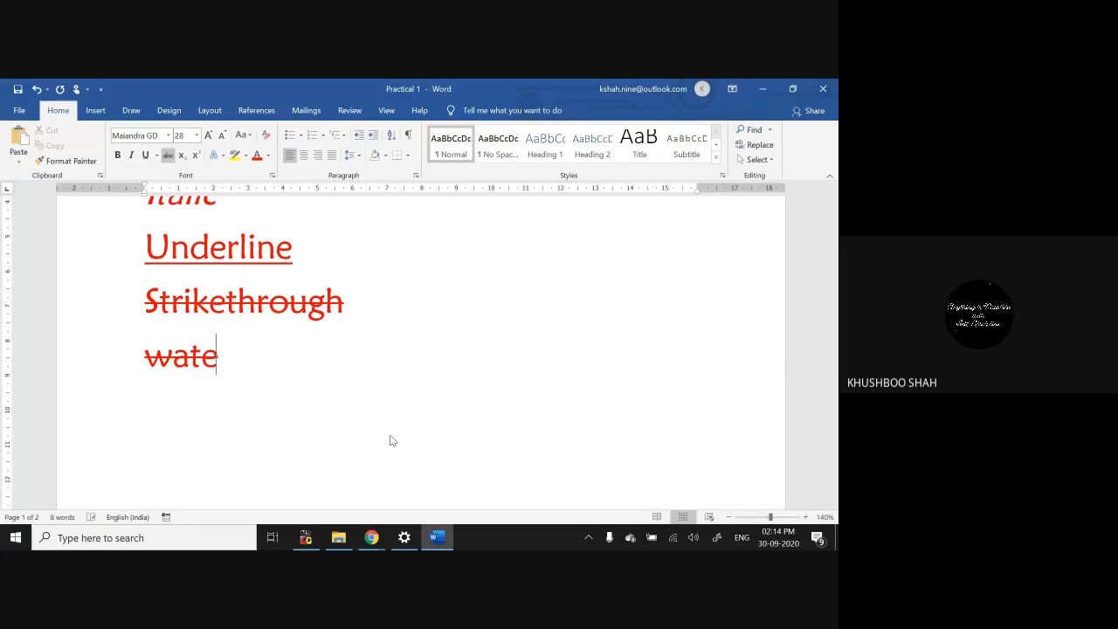
key(BackSpace)
key(BackSpace)
key(BackSpace)
key(BackSpace)
key(BackSpace)
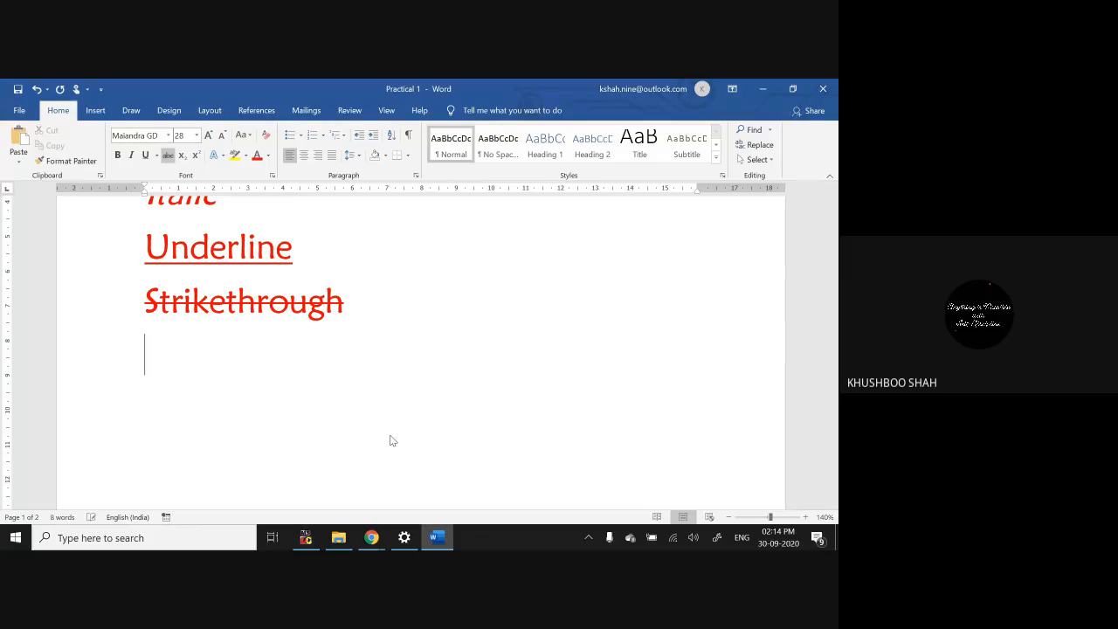
Step: Turn off strikethrough on the new line and enter "Water – H2O"
click(171, 157)
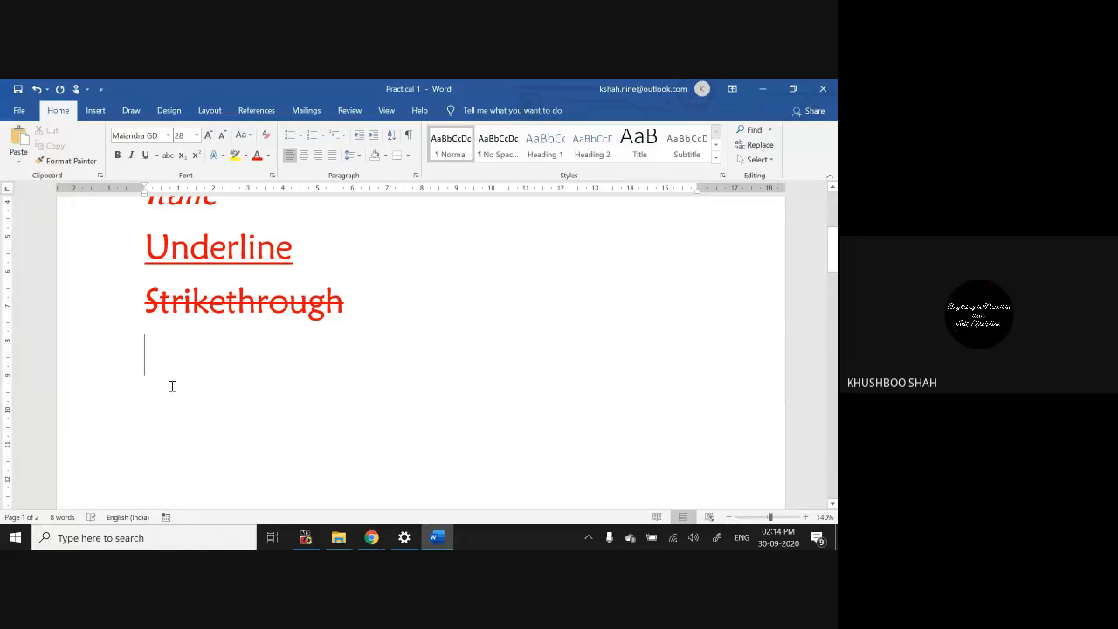
text(water - )
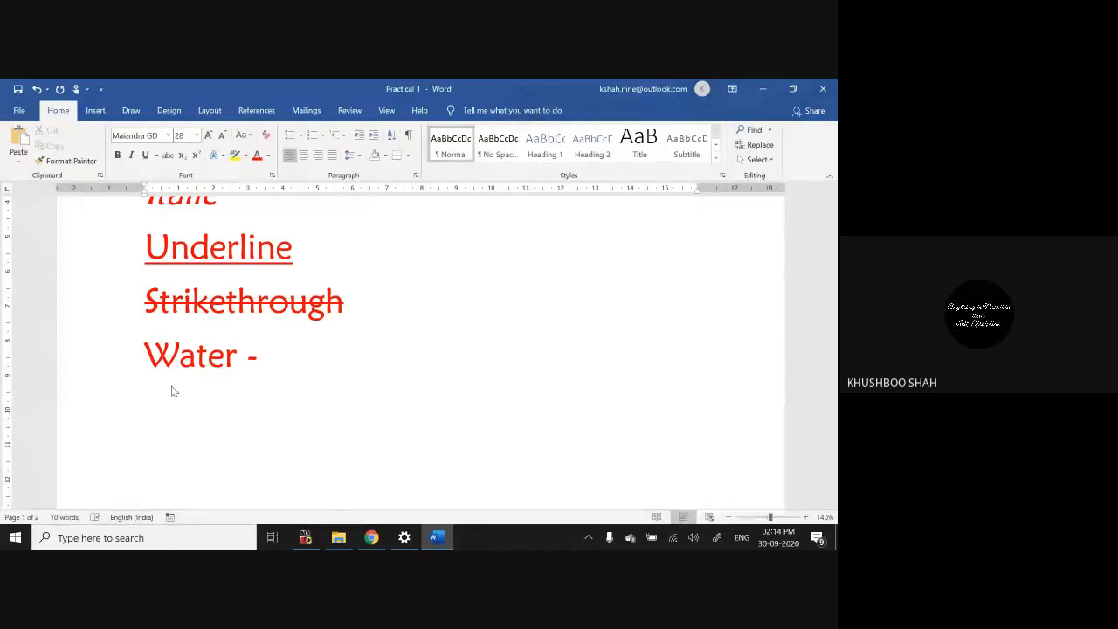
text(h2)
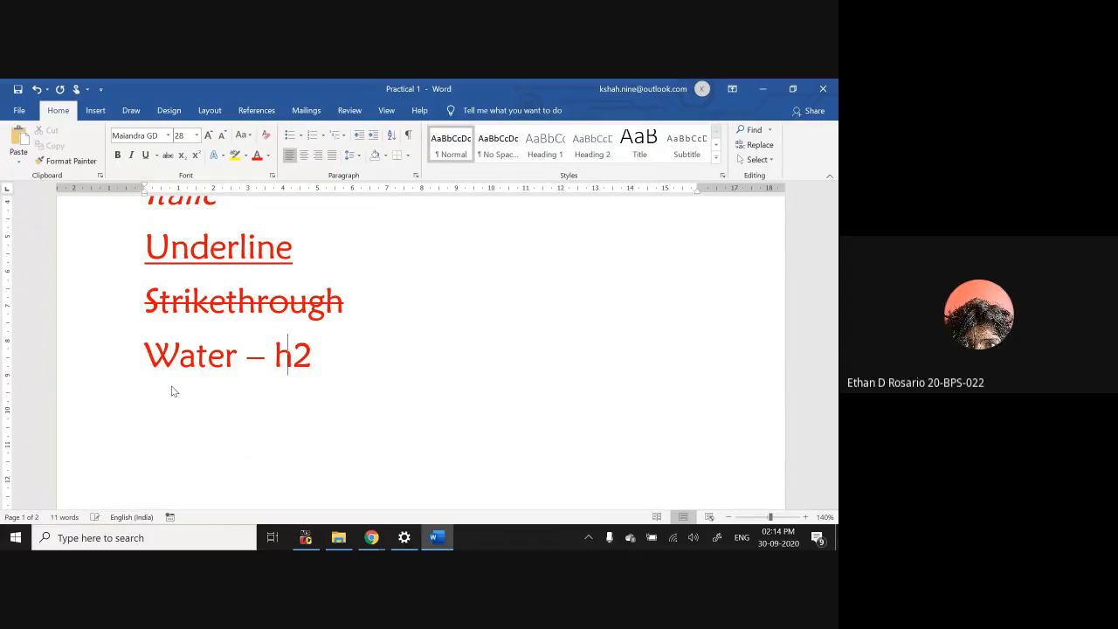
key(BackSpace)
key(BackSpace)
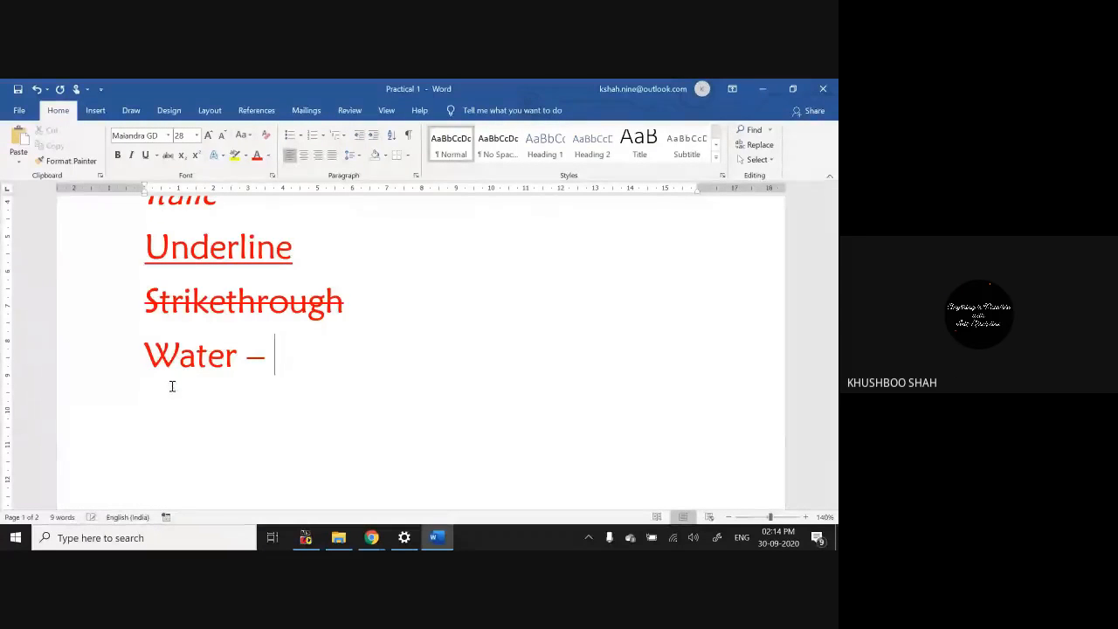
text(H2O)
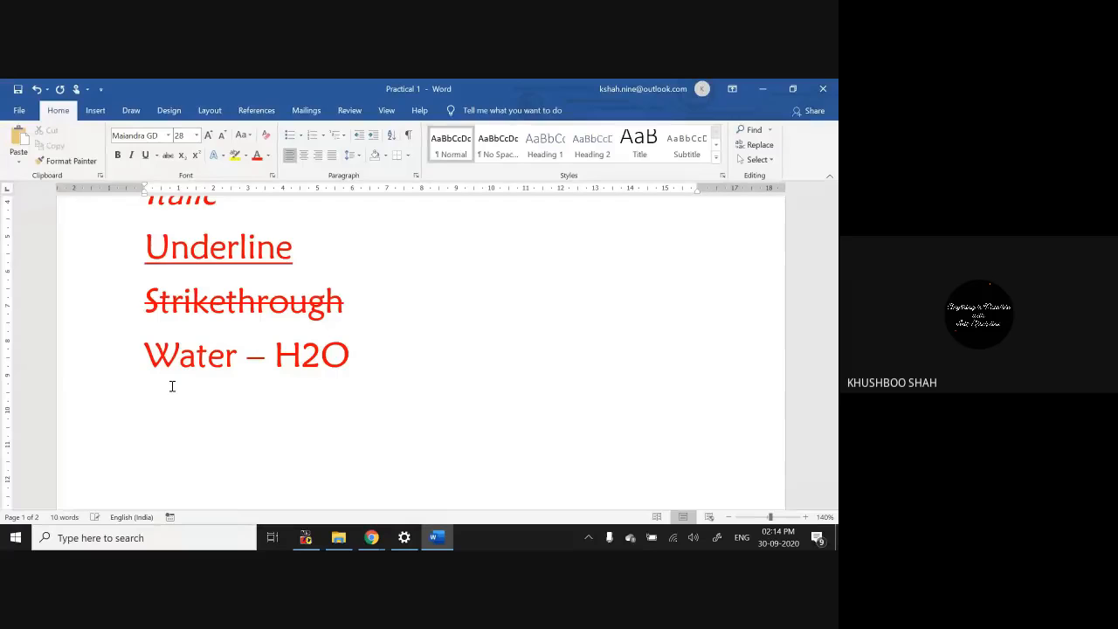
Step: Select only the "2" in "H2O", format it as subscript, and deselect it
key(Left)
key(shift+Left)
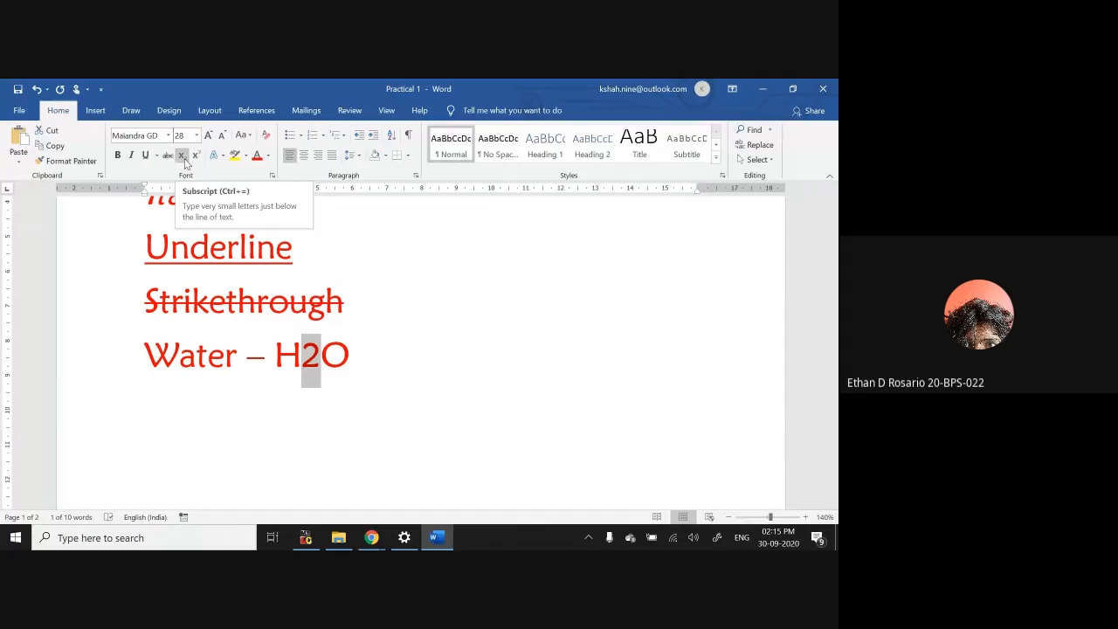
click(340, 375)
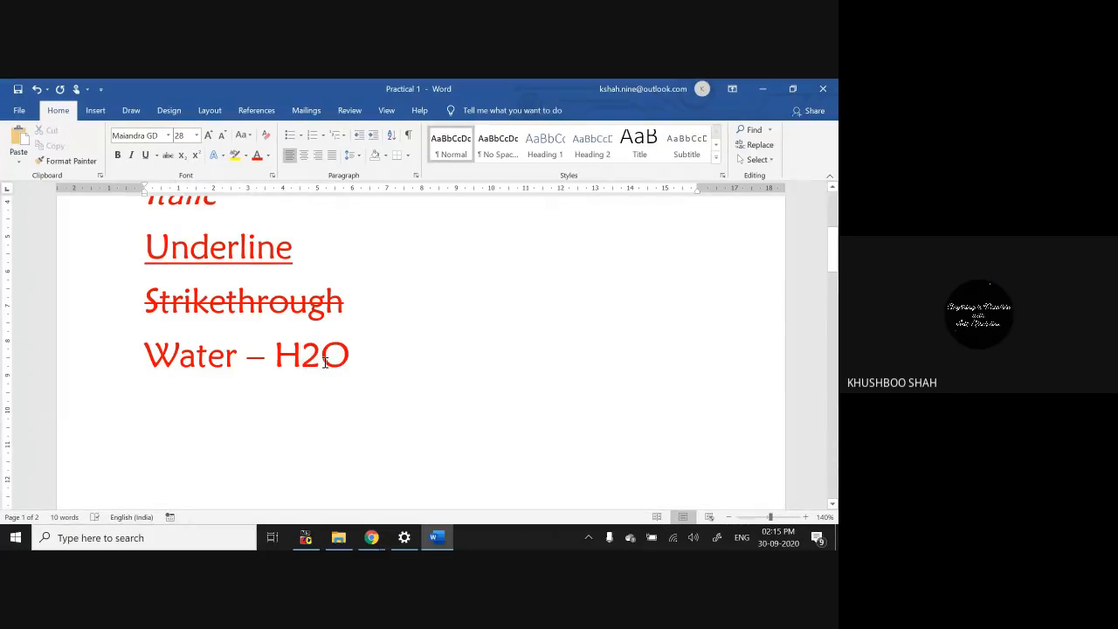
key(shift+Left)
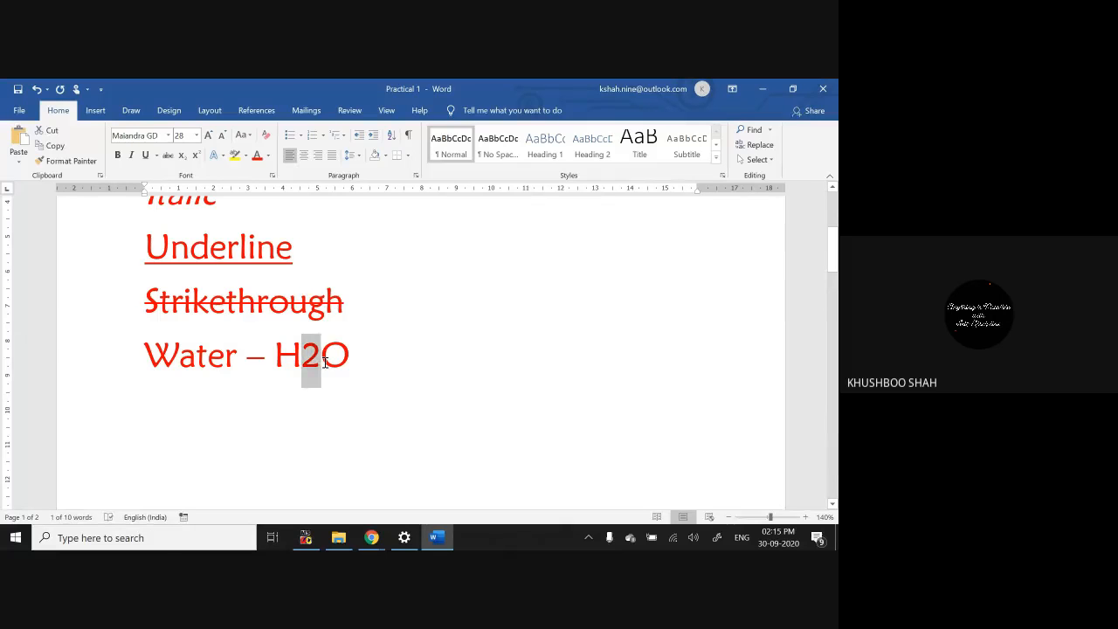
click(185, 155)
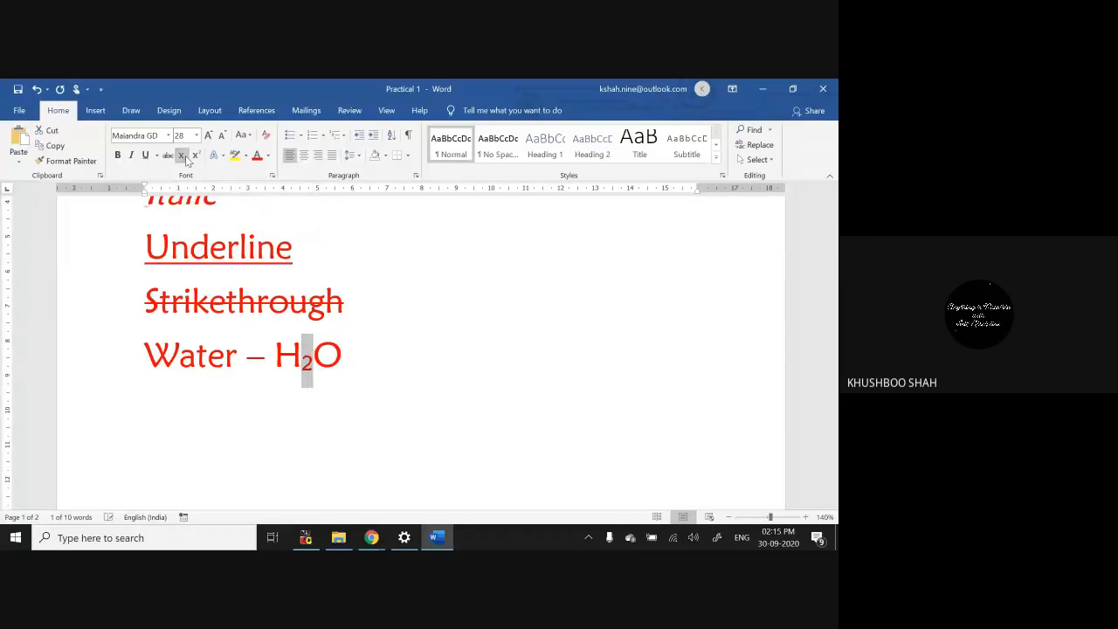
click(370, 374)
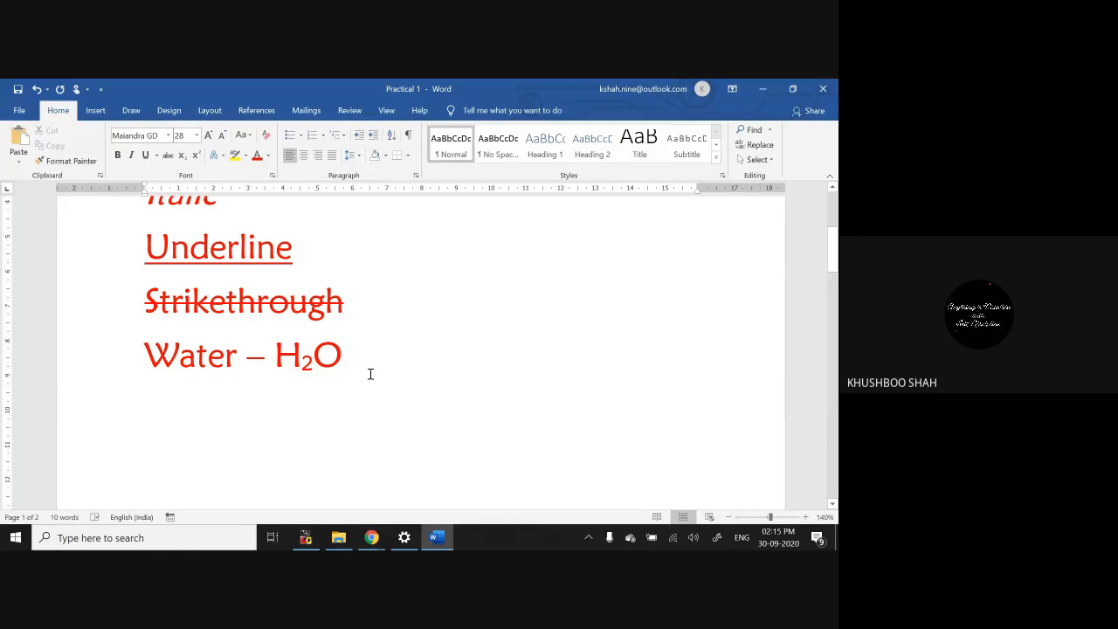
Step: Add the line "Square of number" below "Water – H2O" and enter "42 = 8" on the line after it
key(Return)
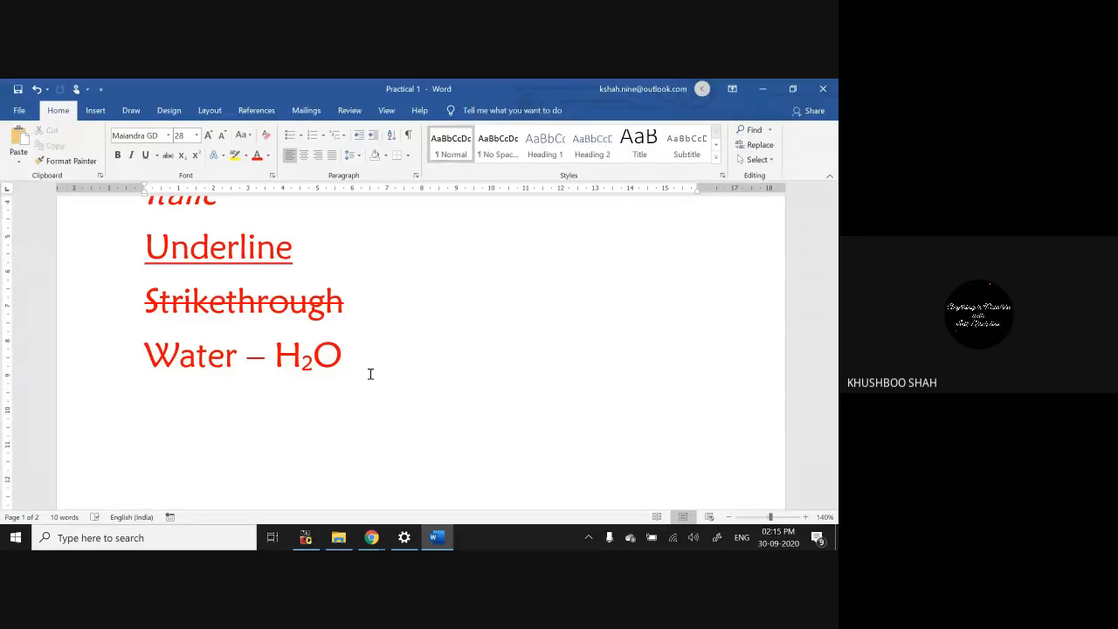
text(s)
key(BackSpace)
text(square of )
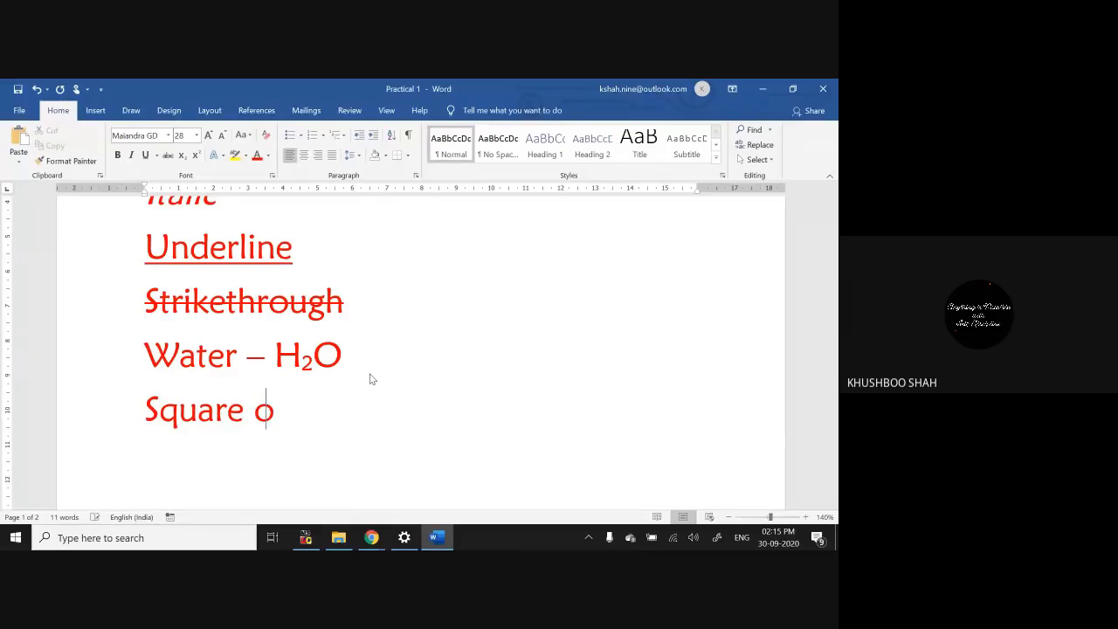
text(number)
key(Return)
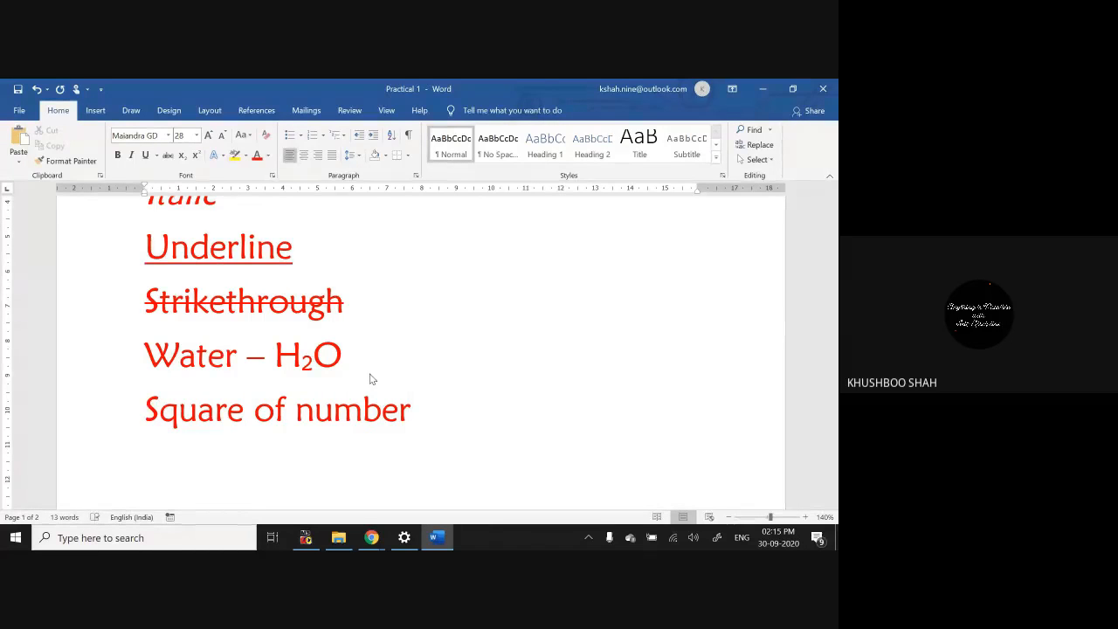
text(42 = 8)
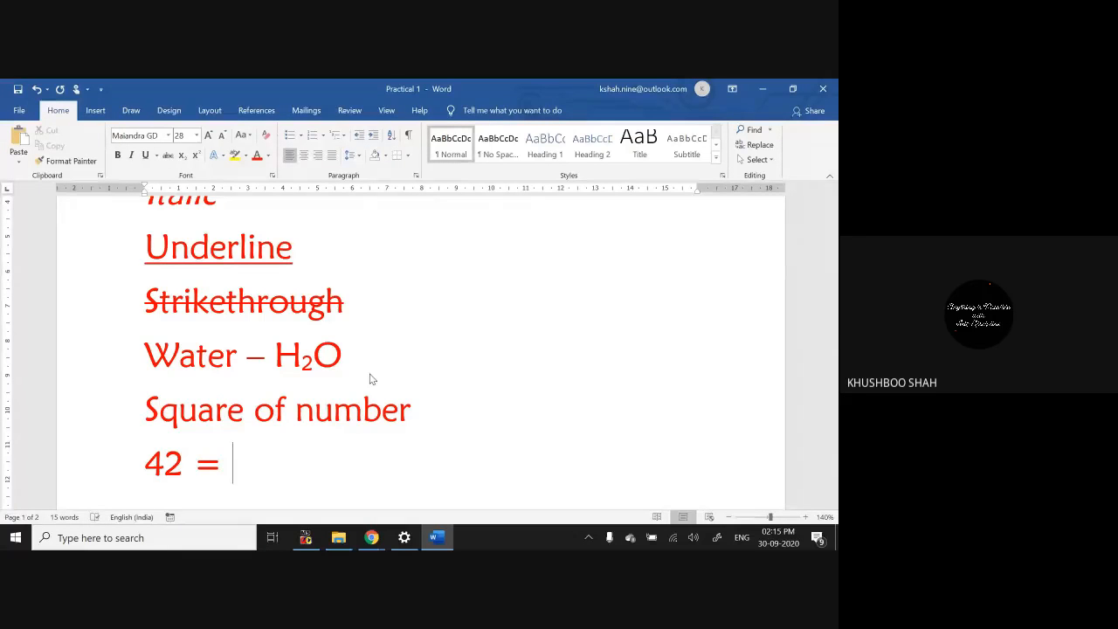
Step: Select only the "2" in "42", format it as superscript, and deselect it
key(Left)
key(Left)
key(Left)
key(Left)
key(Left)
key(shift+Right)
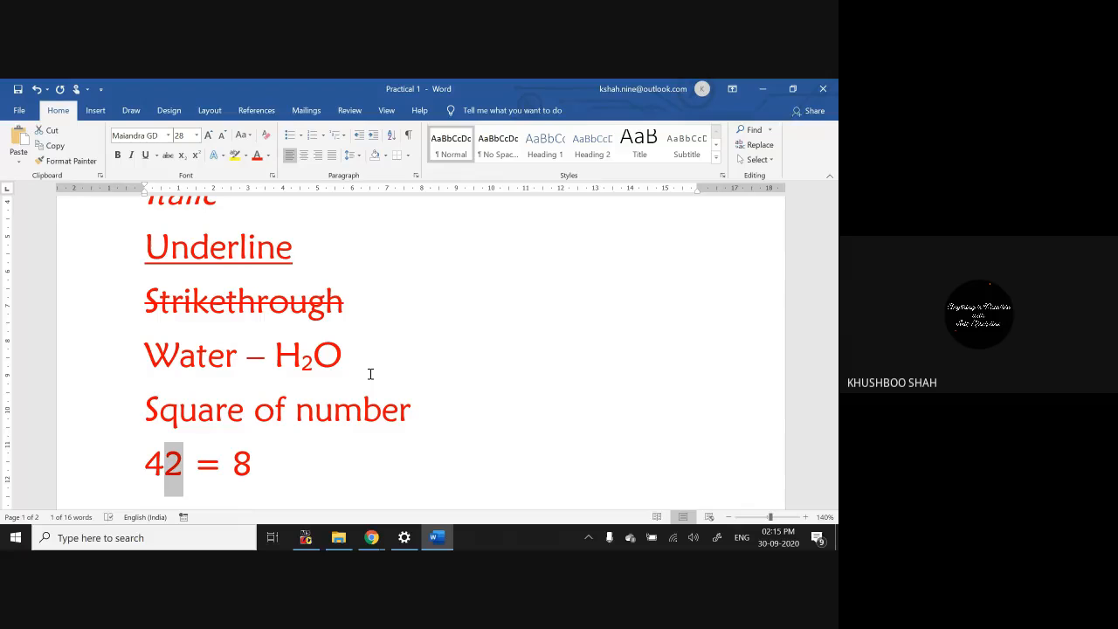
click(197, 155)
click(276, 481)
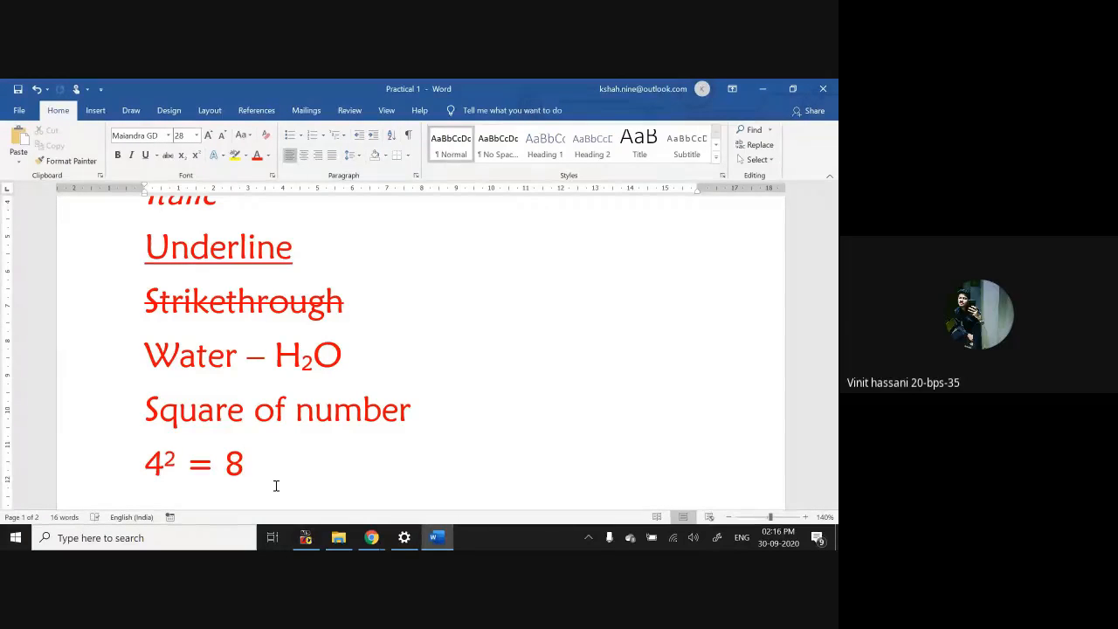
Step: Start a single new empty line directly below the squared-number equation
scroll(278, 491, down, 1)
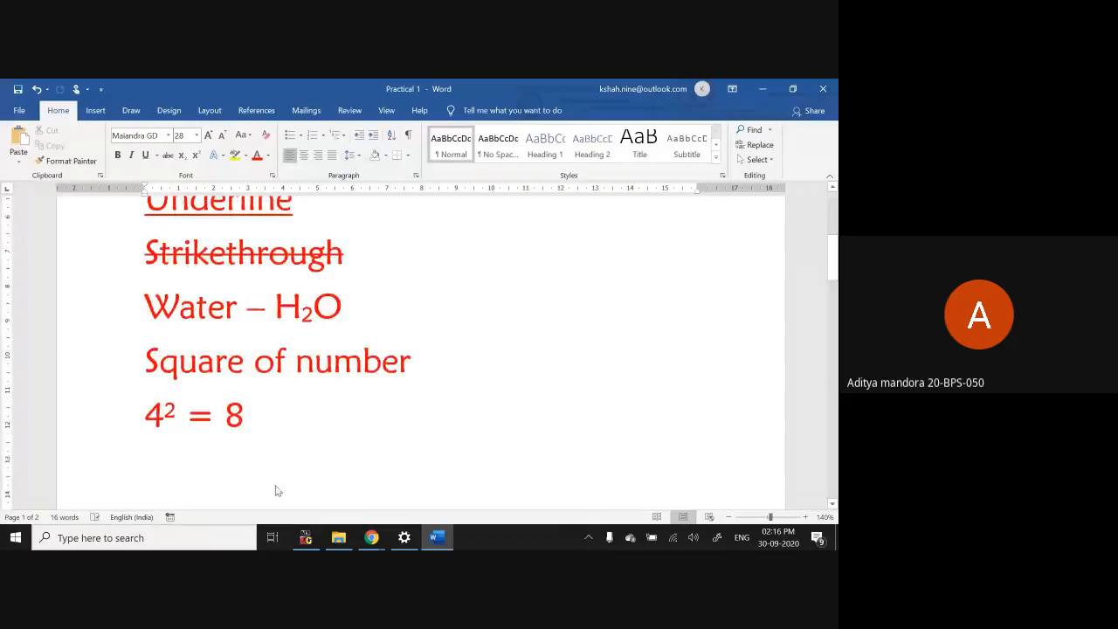
click(277, 490)
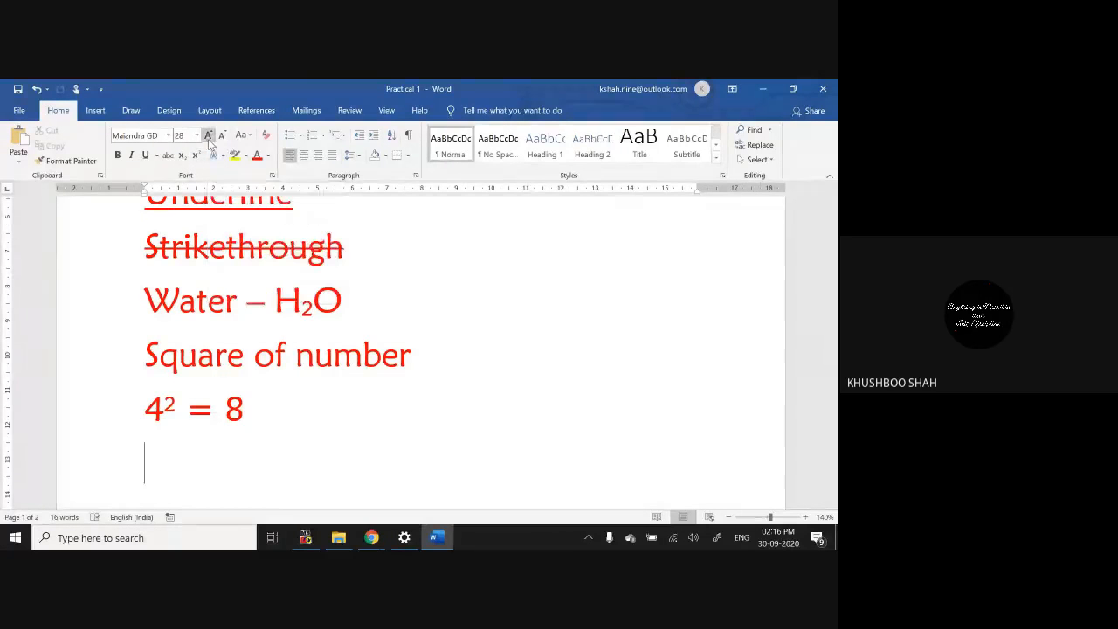
key(Return)
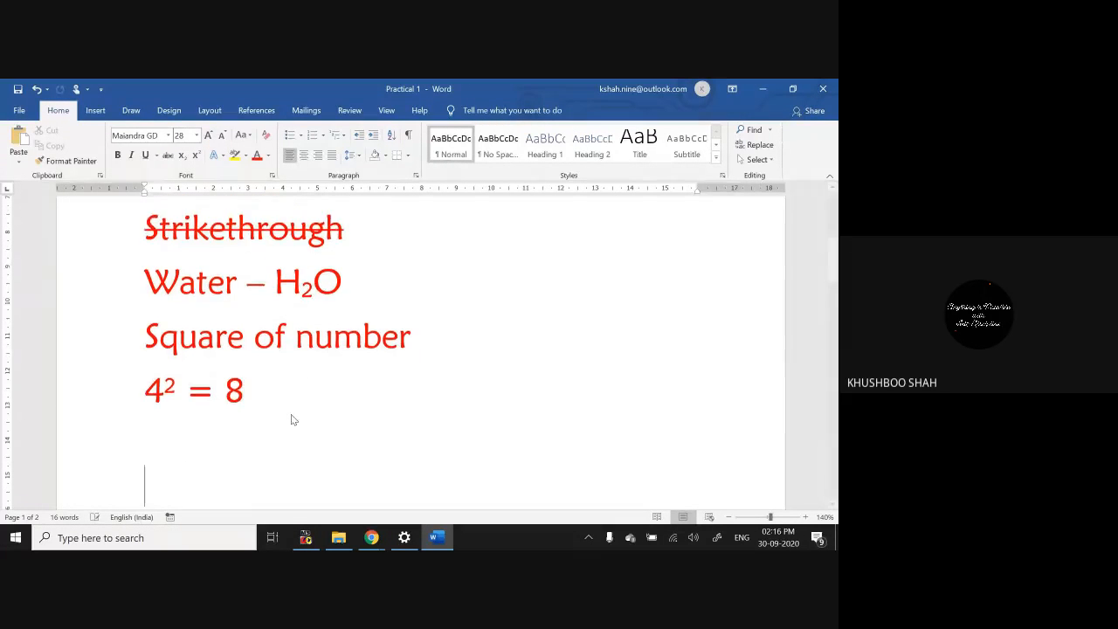
key(BackSpace)
Step: Return to the start of the document, select the sentence "I am an Indian." and change its case to UPPERCASE
key(ctrl+Home)
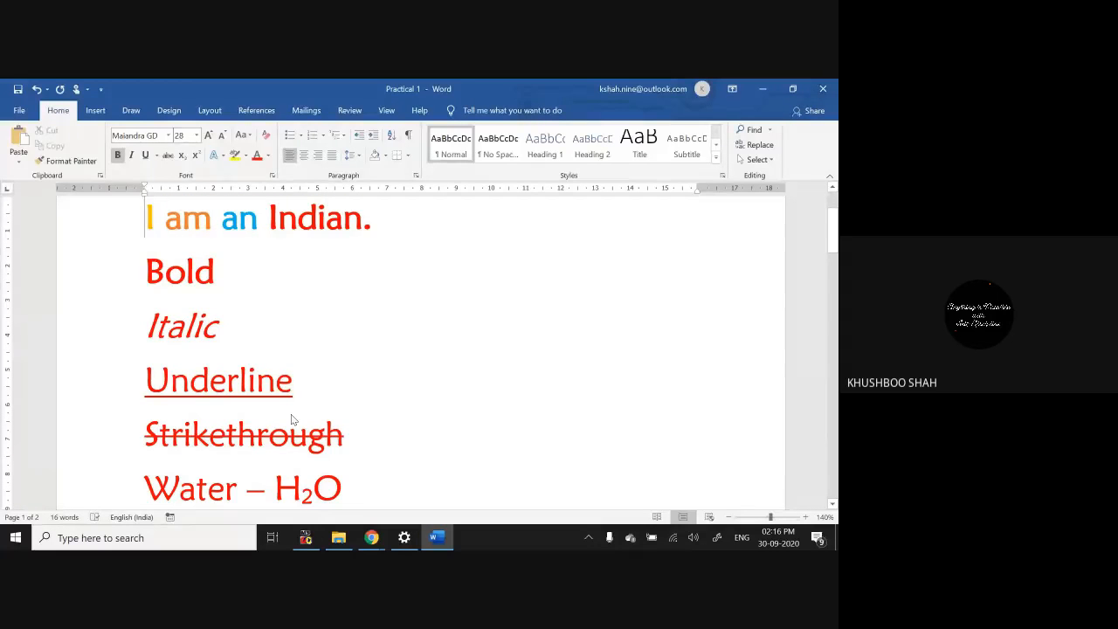
drag(835, 242, 834, 210)
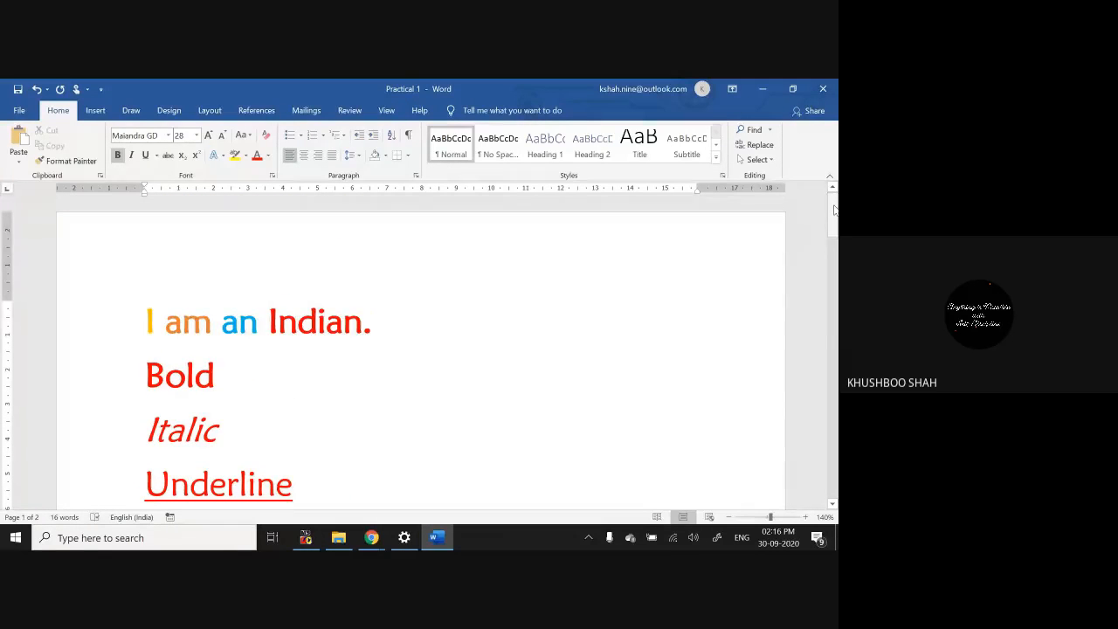
key(shift+End)
key(Home)
key(shift+End)
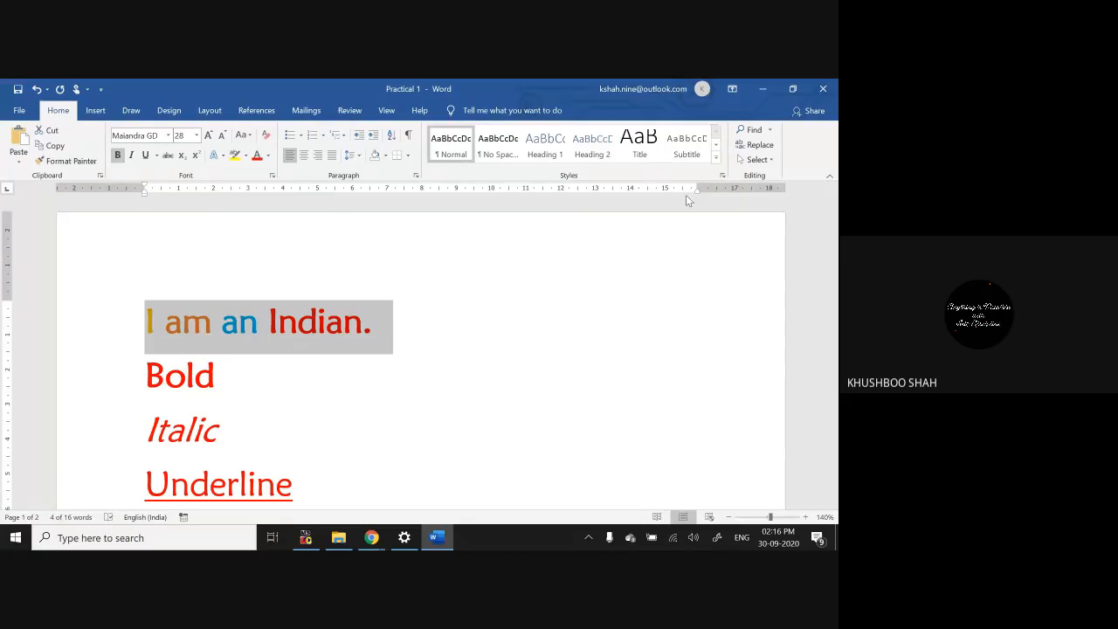
click(360, 355)
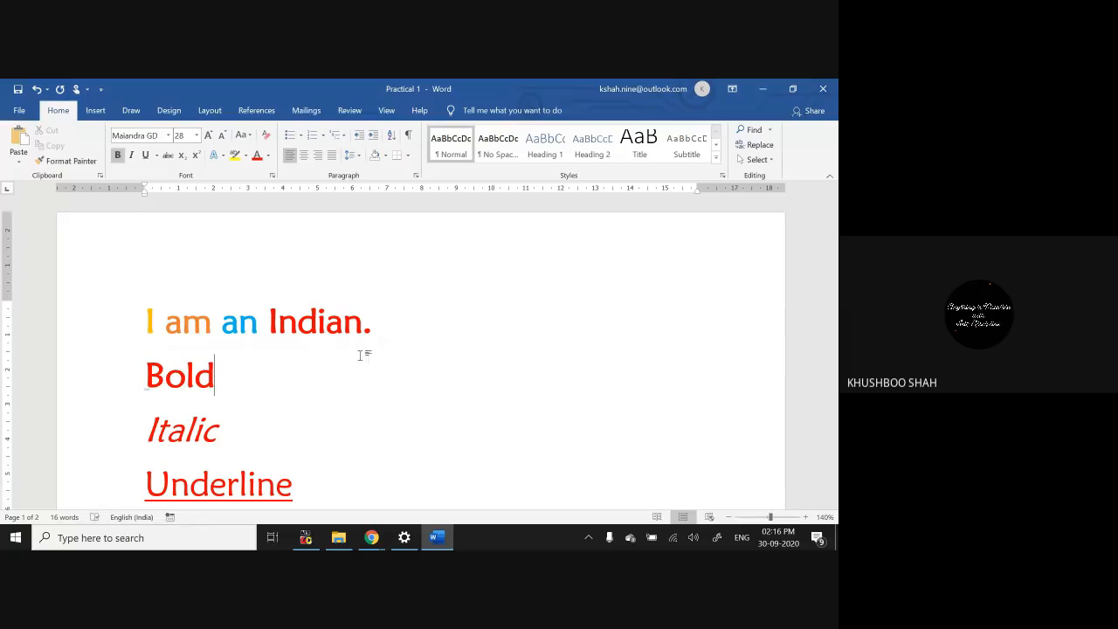
drag(146, 320, 372, 329)
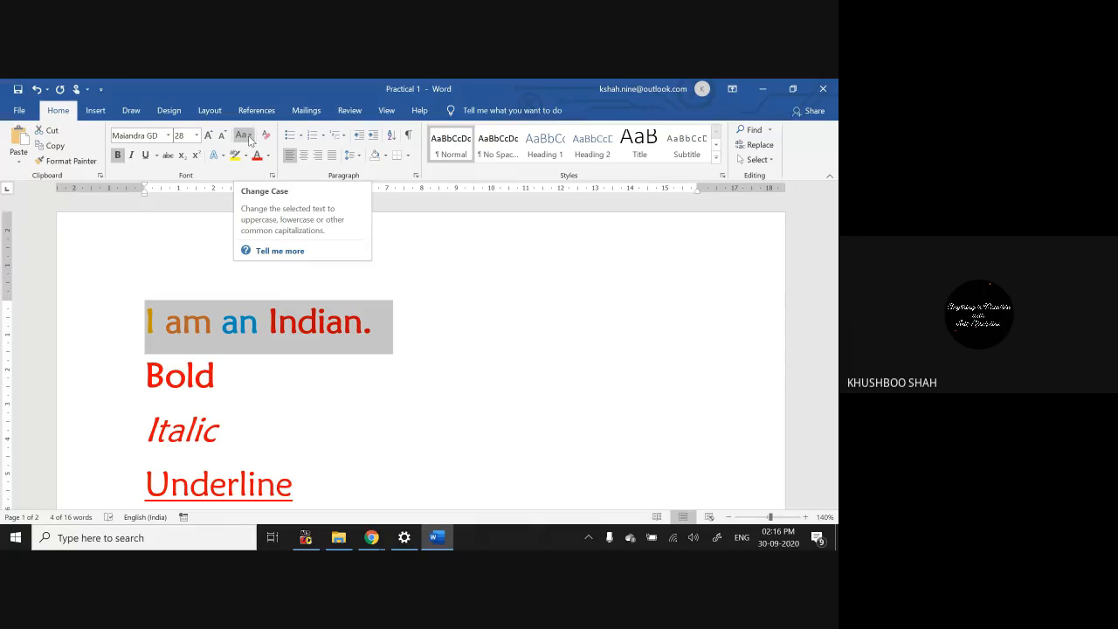
click(249, 137)
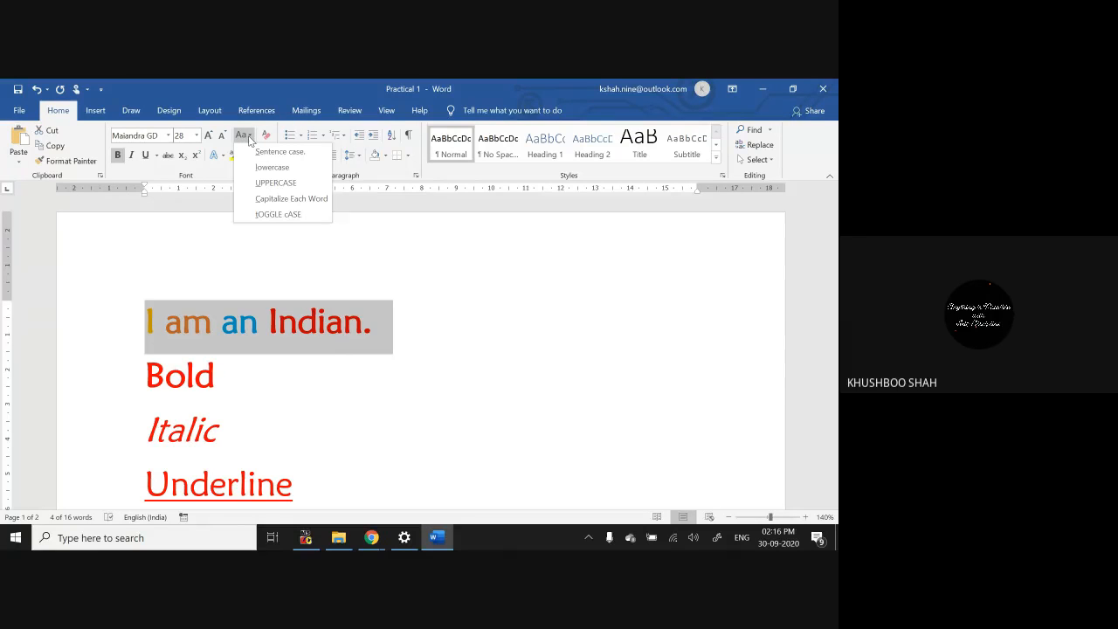
click(269, 183)
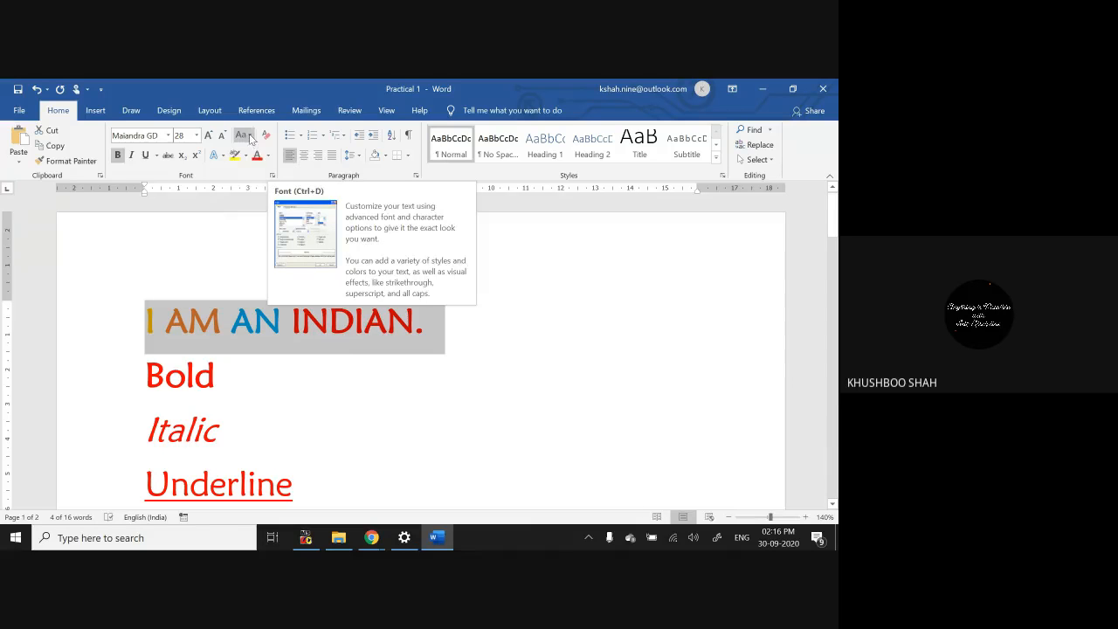
Step: Change the selected opening sentence to lowercase and from there to Sentence case
click(251, 138)
click(264, 166)
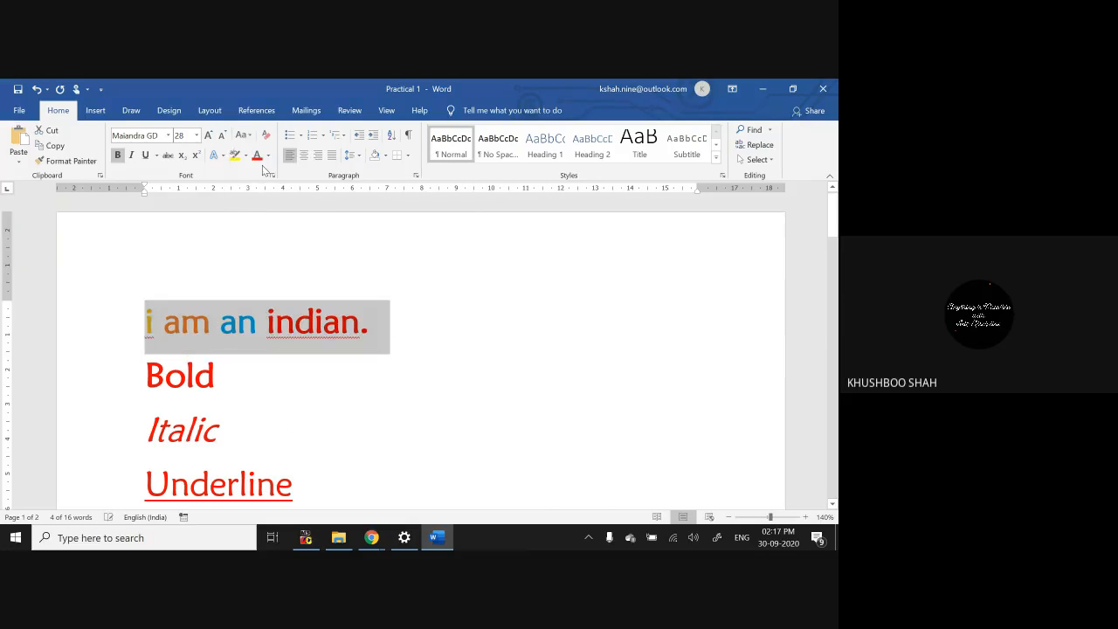
click(249, 137)
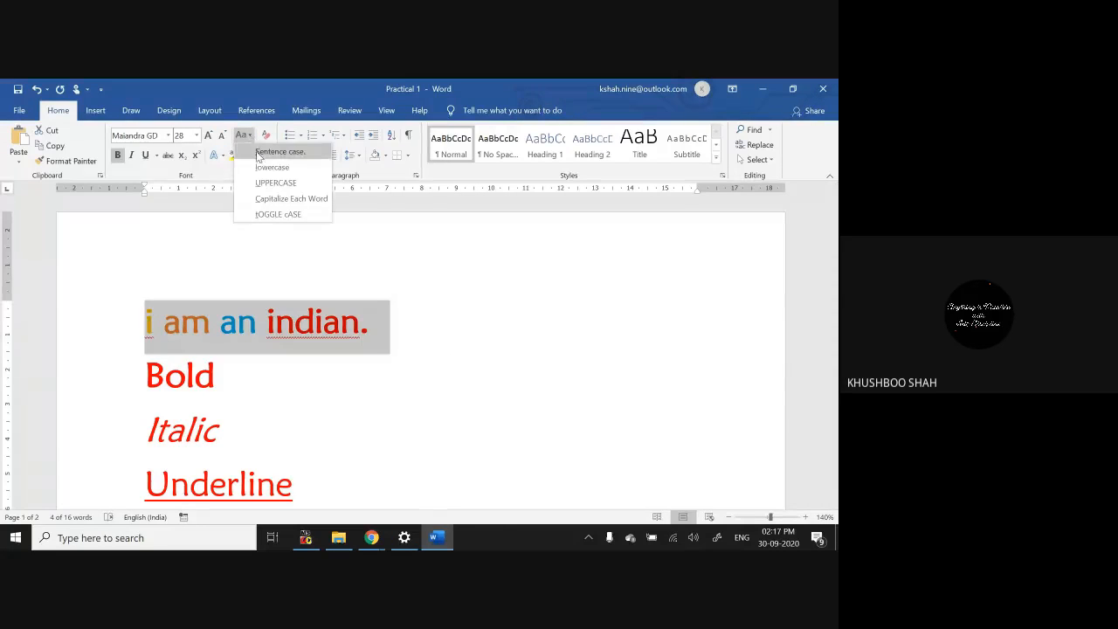
click(259, 156)
Step: Apply Capitalize Each Word to the selected opening sentence, followed by tOGGLE cASE
click(246, 136)
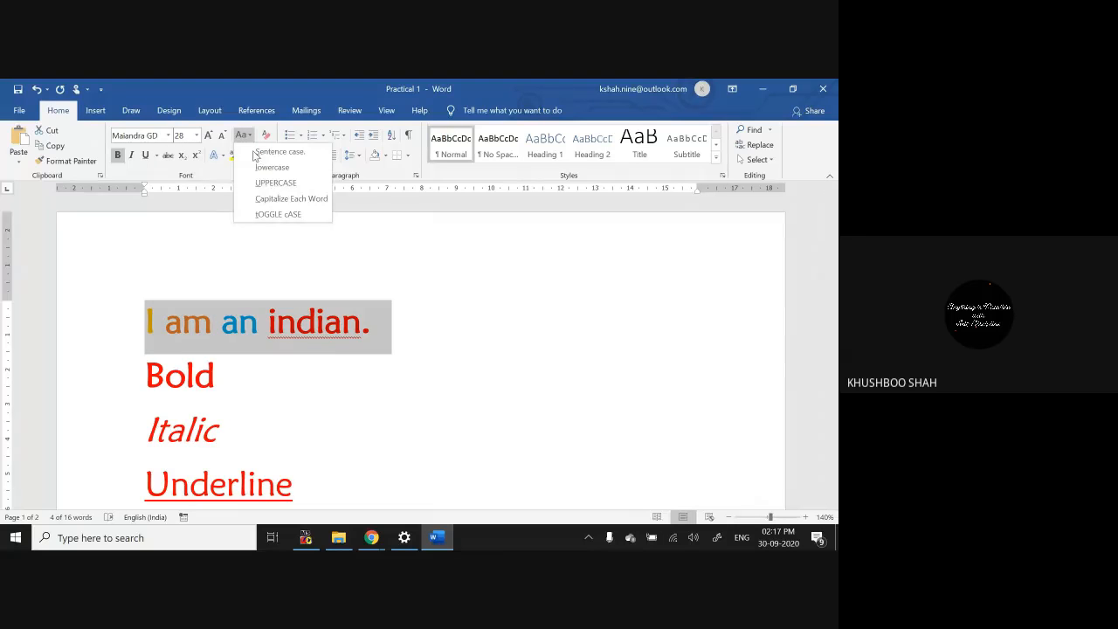
click(263, 199)
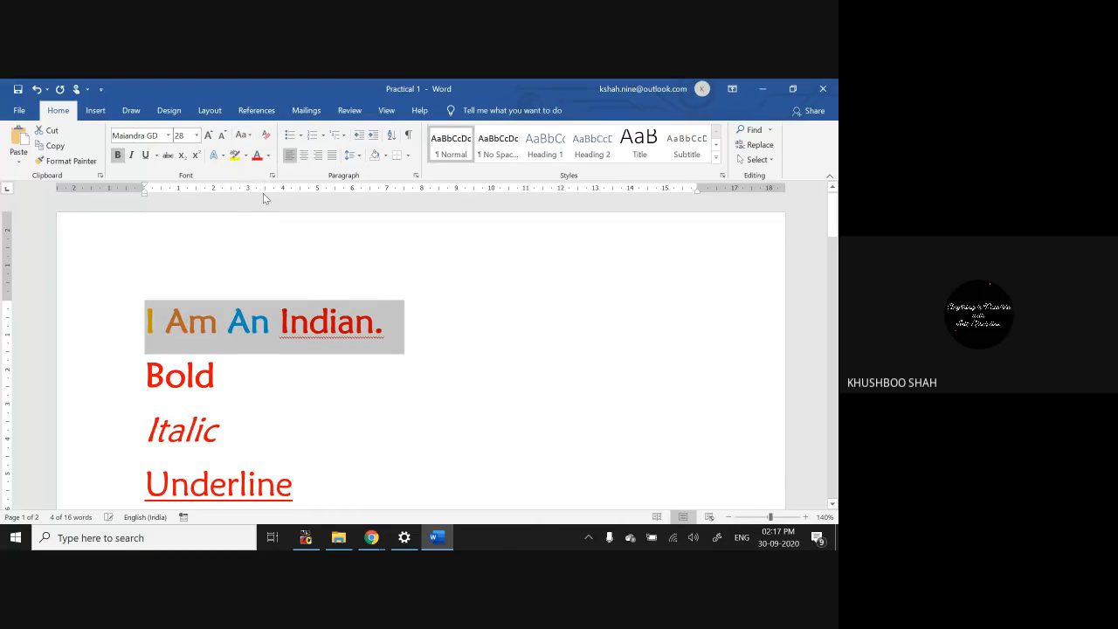
click(245, 136)
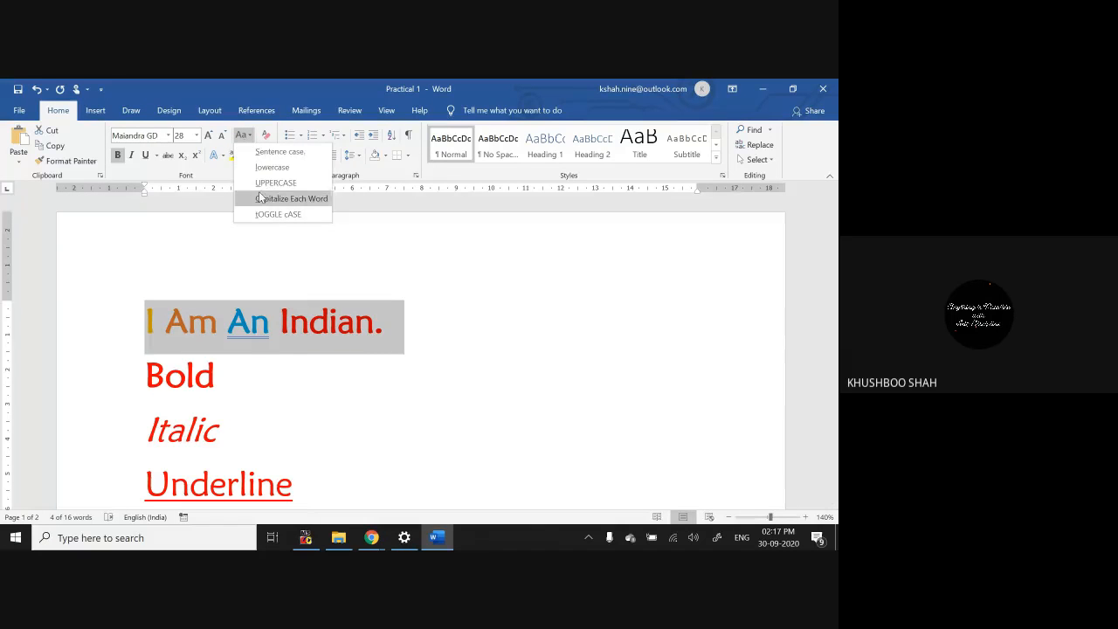
click(262, 208)
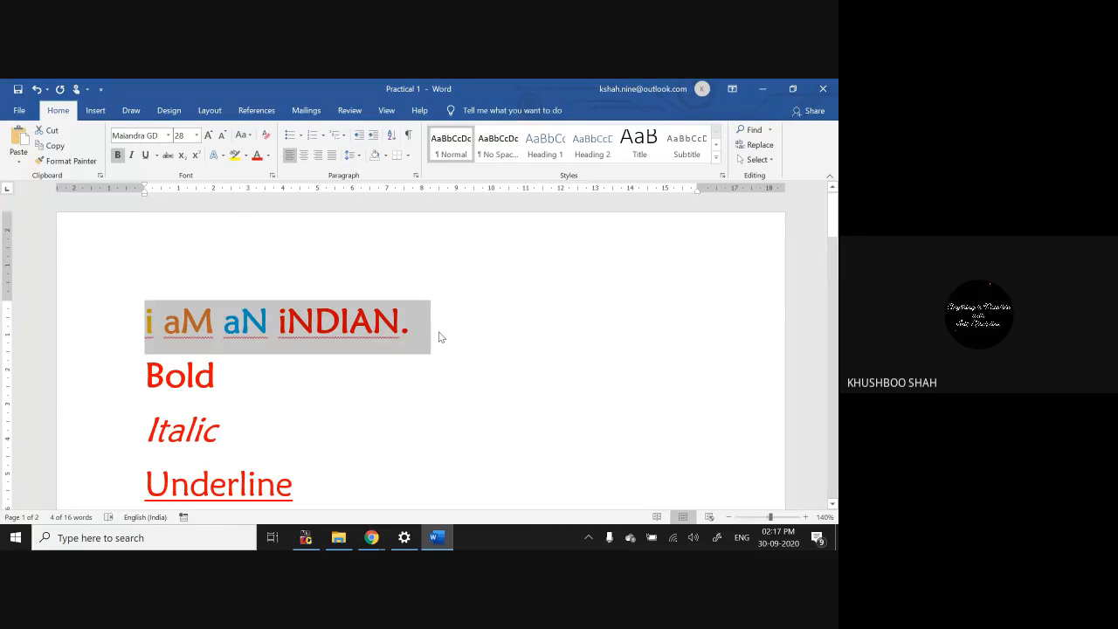
Step: Set the opening sentence back to Sentence case and deselect it
click(247, 137)
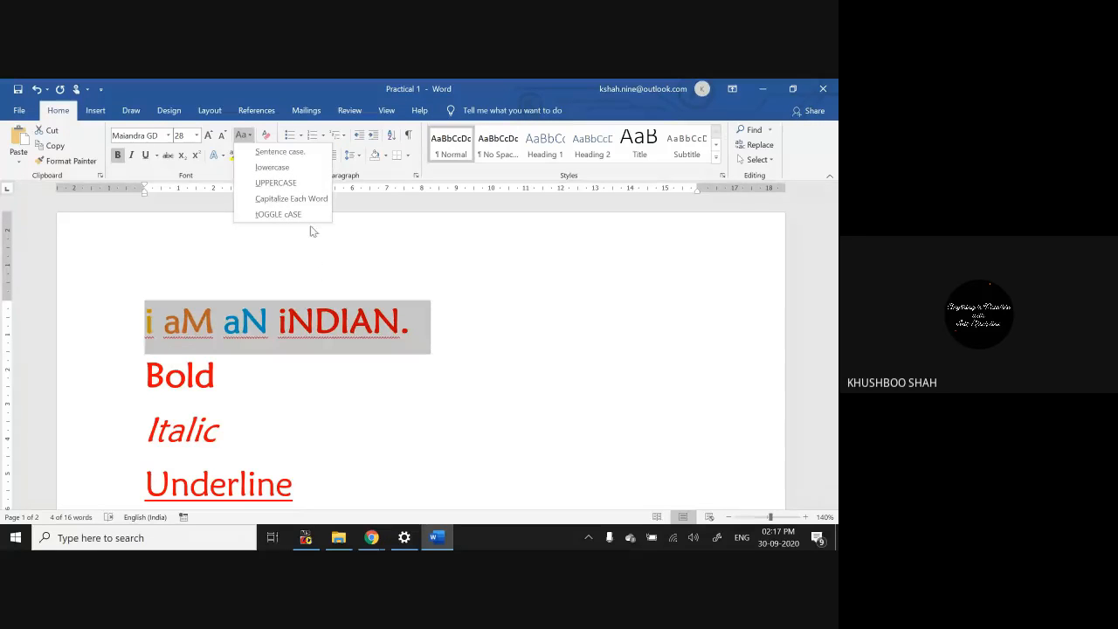
click(290, 153)
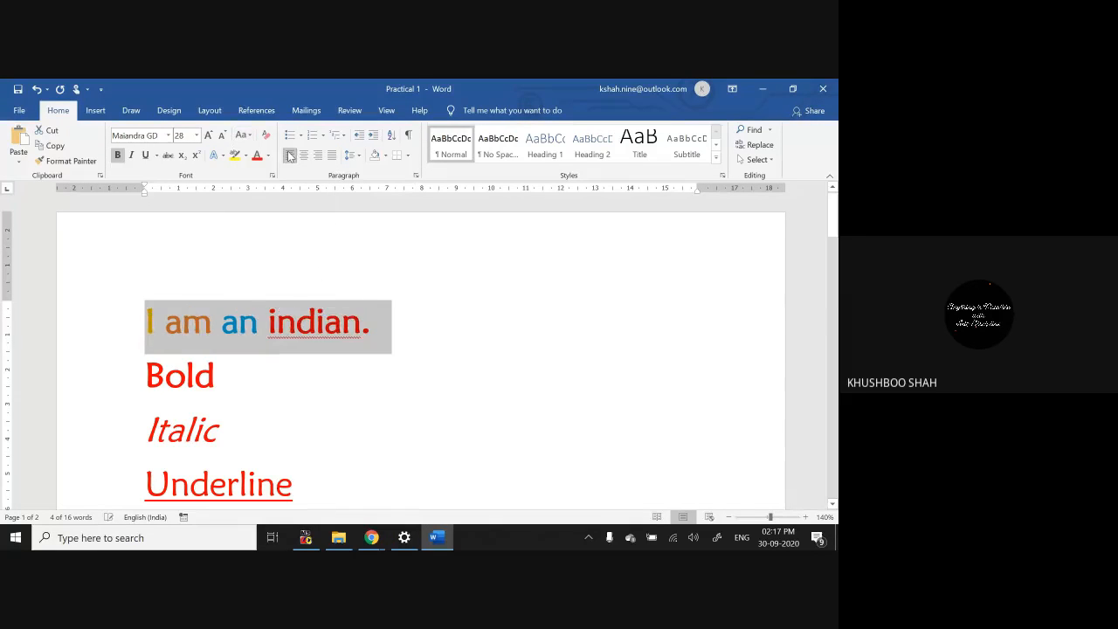
click(407, 336)
Step: Correct the flagged word "indian" in the opening sentence with the spelling suggestion "Indian"
click(270, 320)
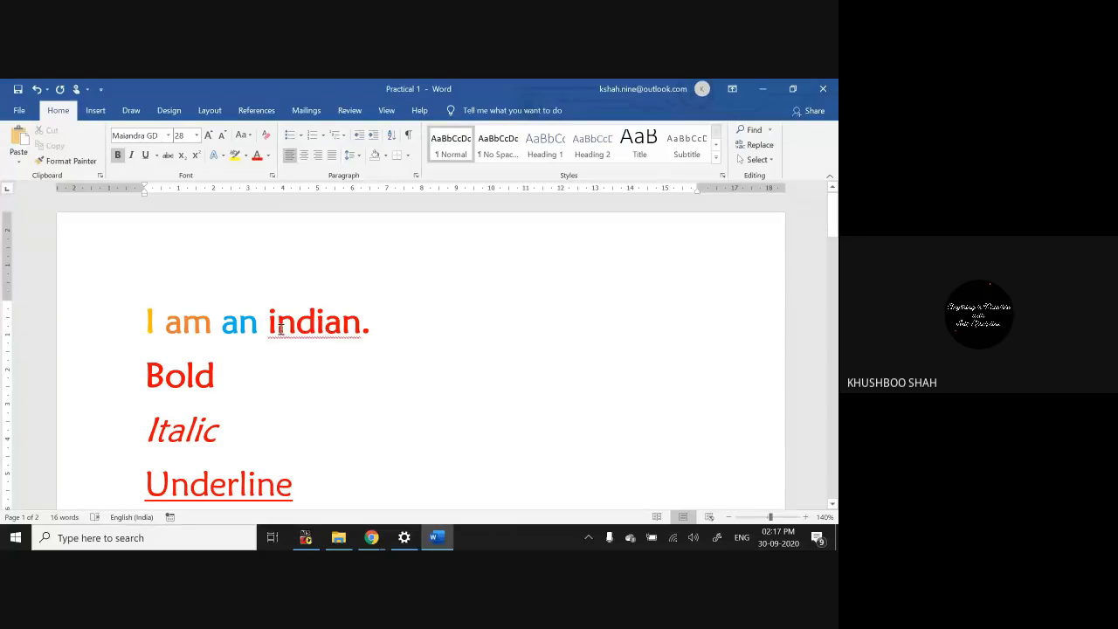
right_click(322, 330)
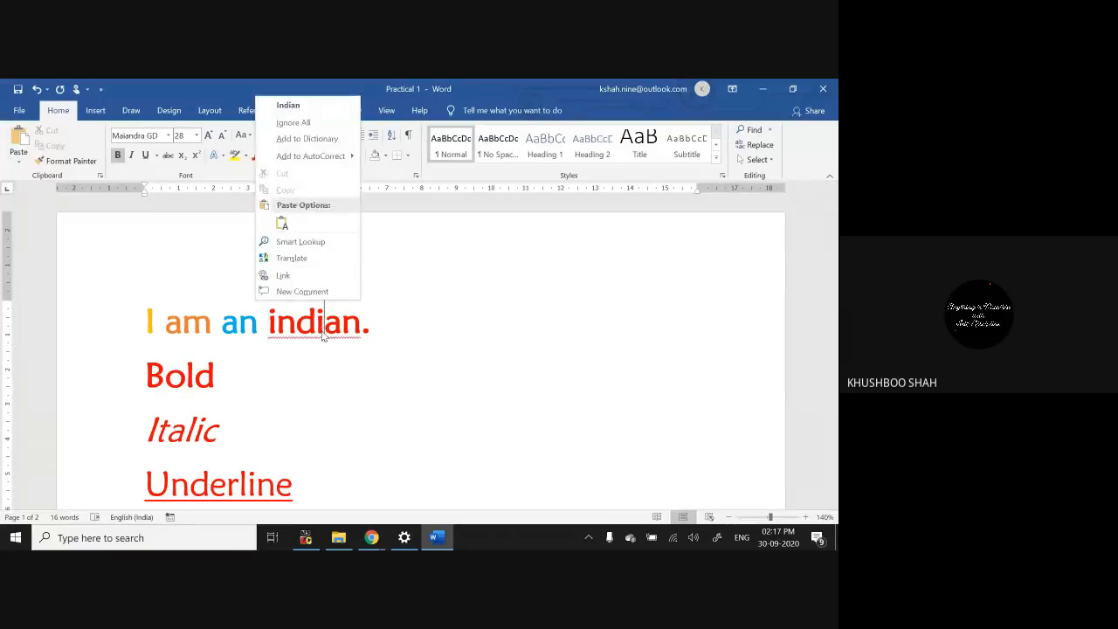
click(292, 111)
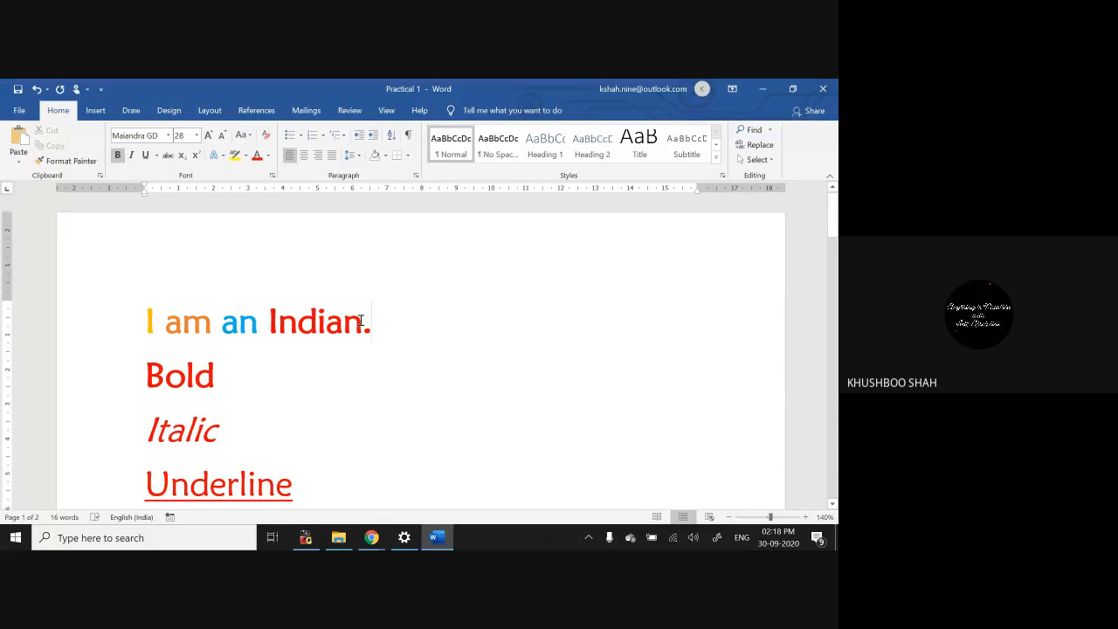
click(209, 137)
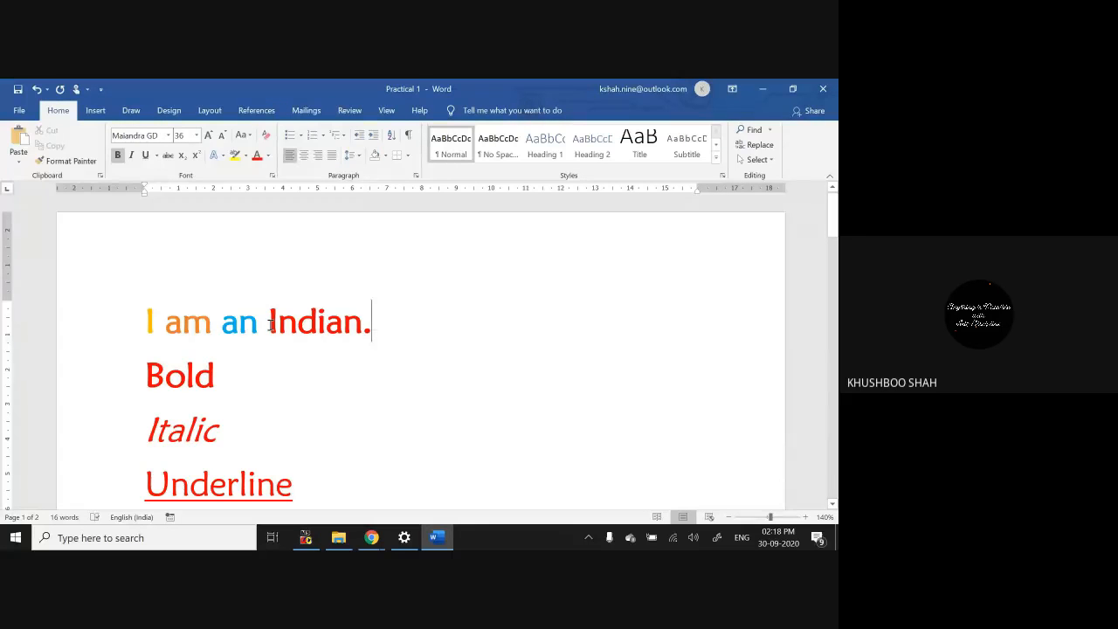
drag(270, 325, 360, 328)
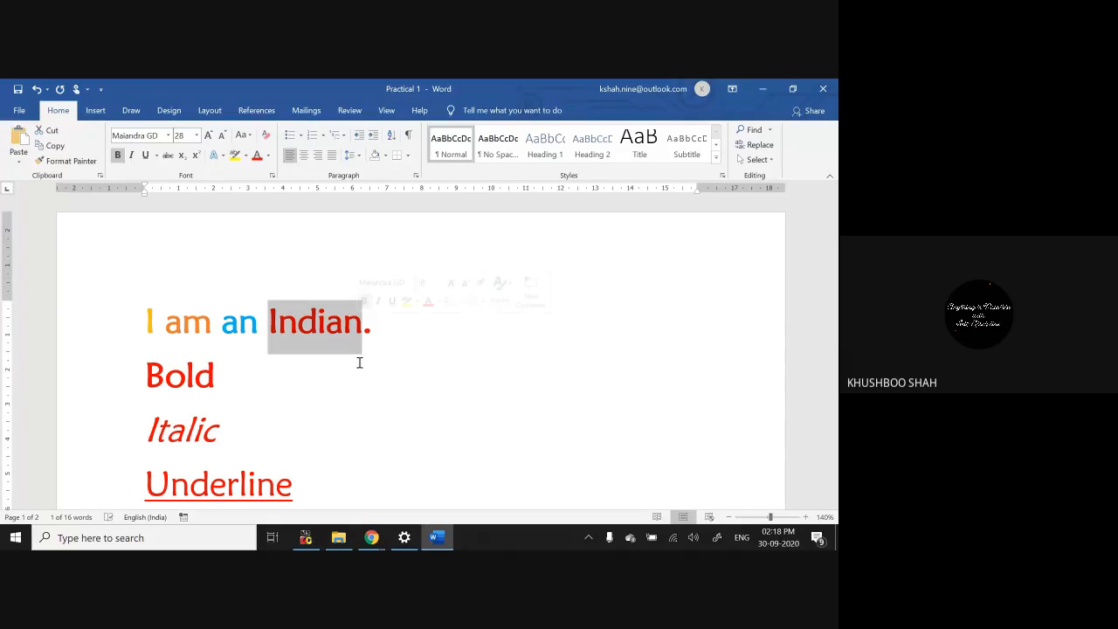
click(319, 353)
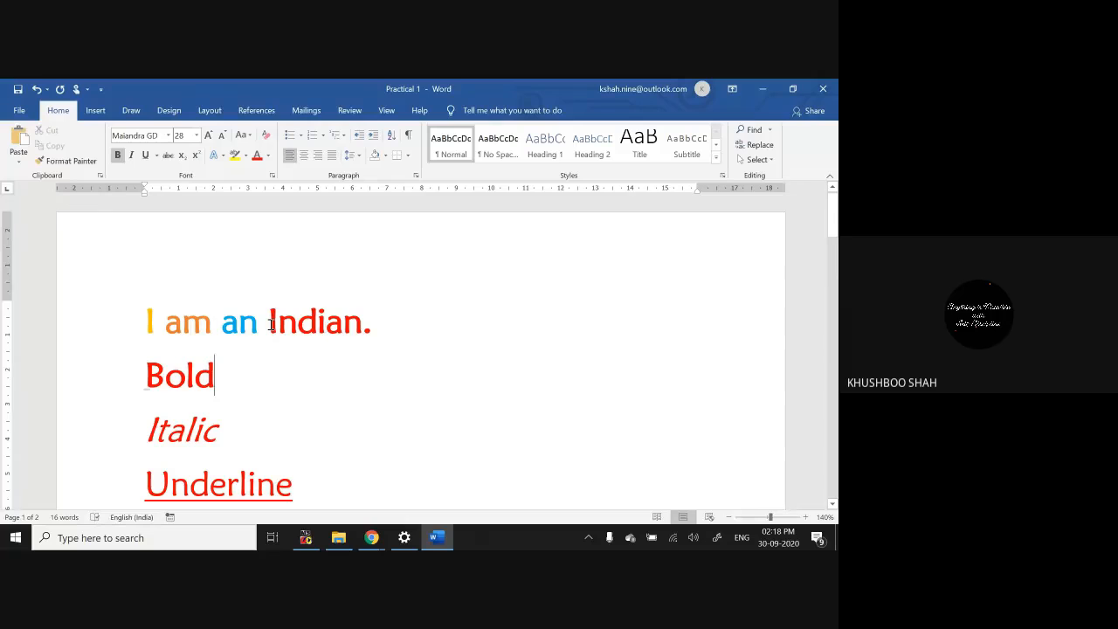
Step: Highlight only the word "Indian" in the opening sentence with dark blue and deselect it, leaving no extra line below
drag(270, 324, 358, 327)
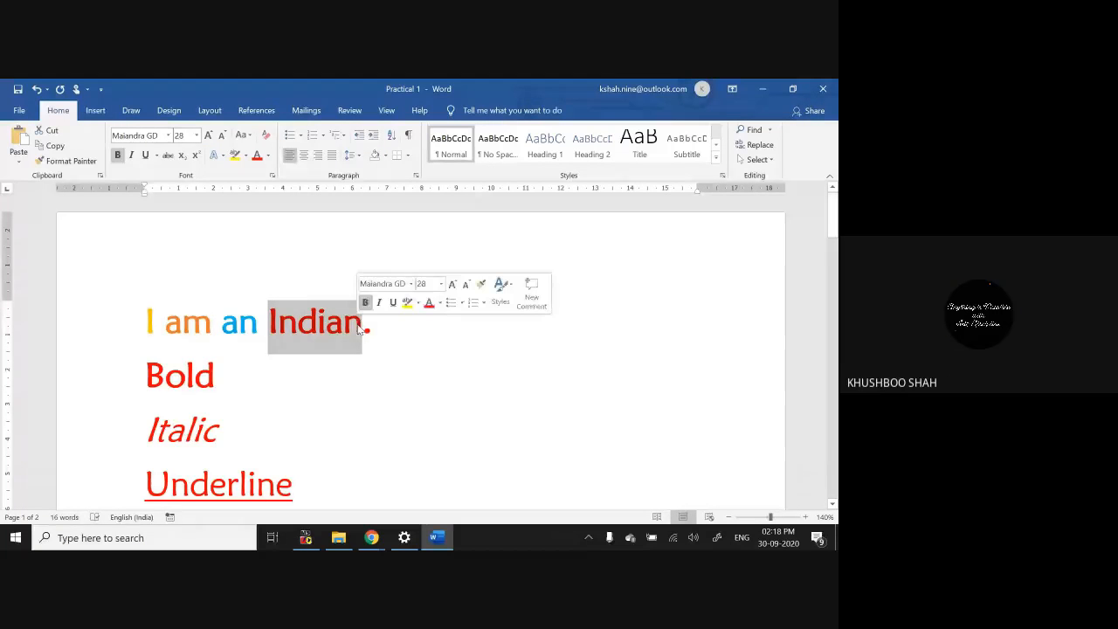
click(246, 156)
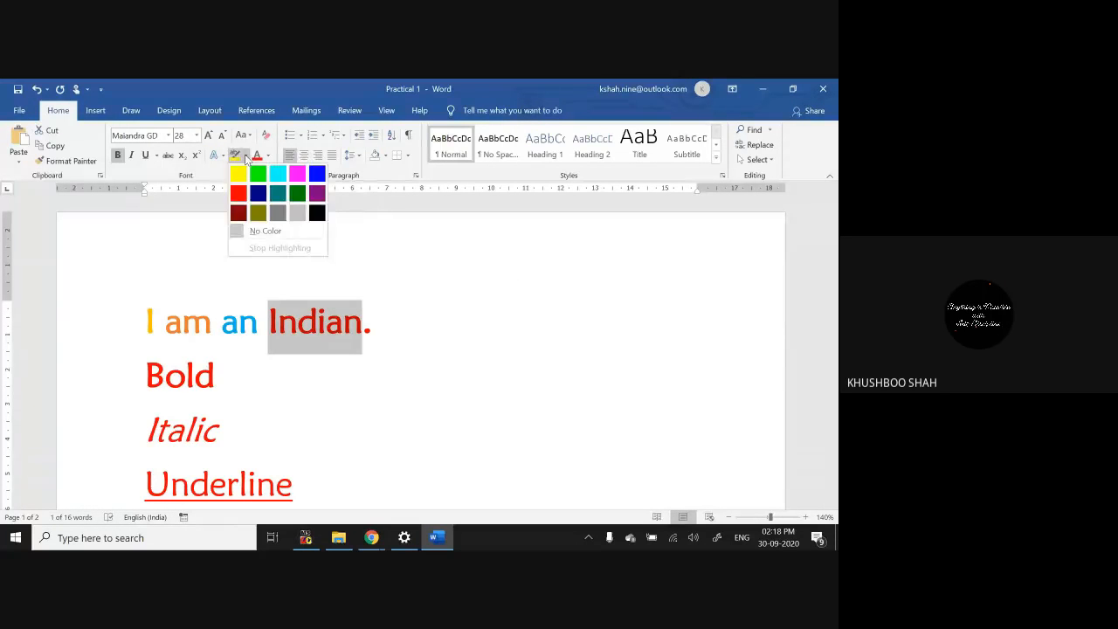
click(256, 200)
click(382, 310)
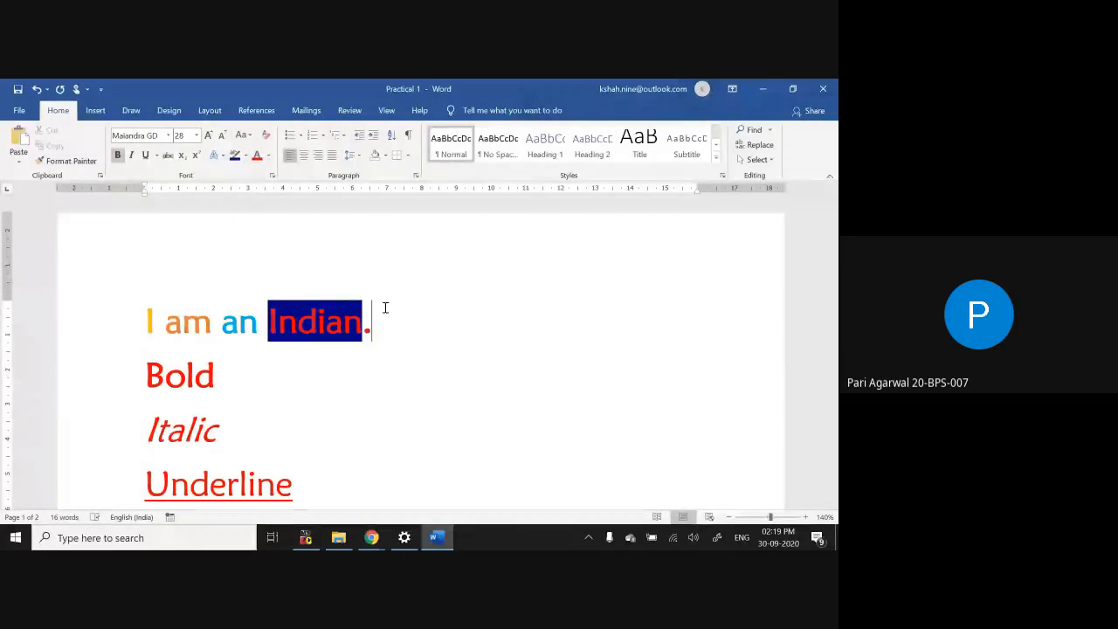
key(Return)
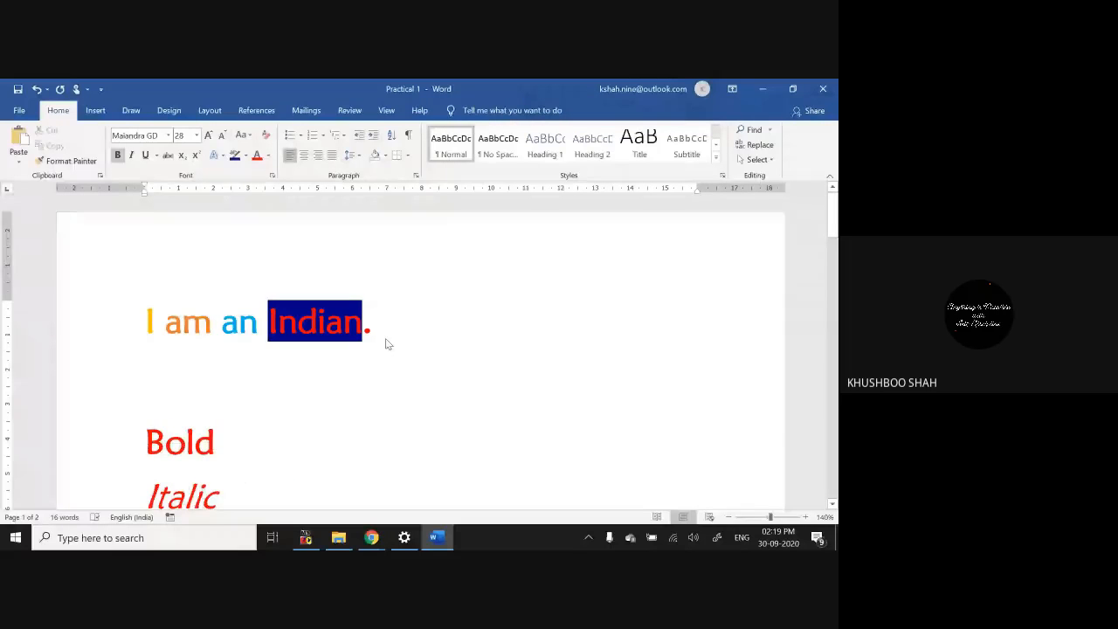
key(BackSpace)
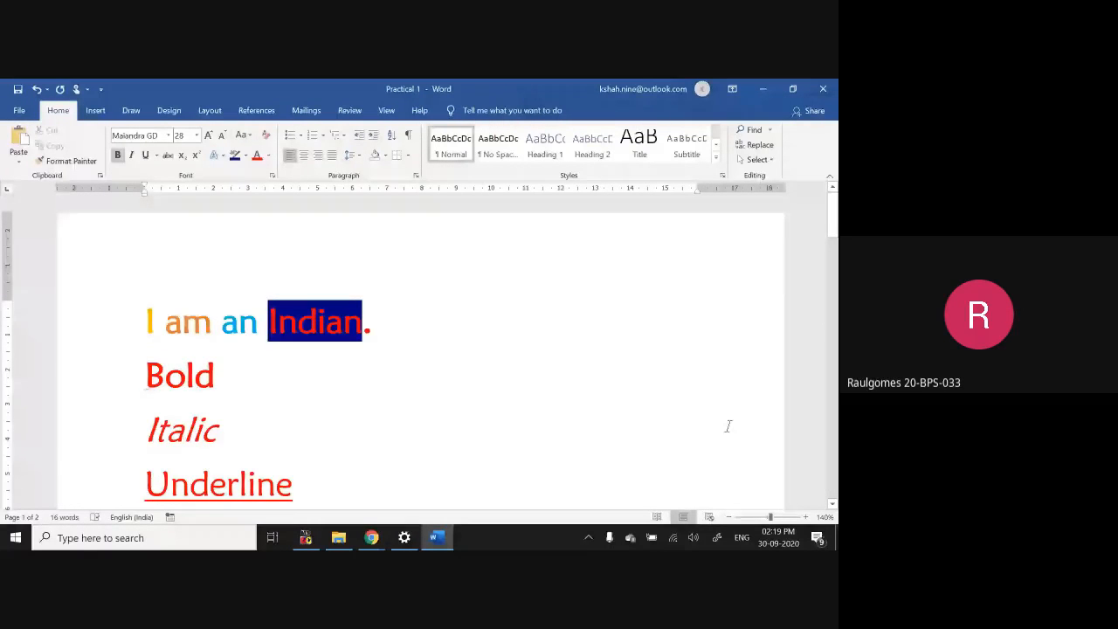
Step: Select all lines on the first page, center them and right-align them
click(731, 517)
click(730, 517)
click(731, 517)
click(730, 517)
click(731, 517)
click(730, 517)
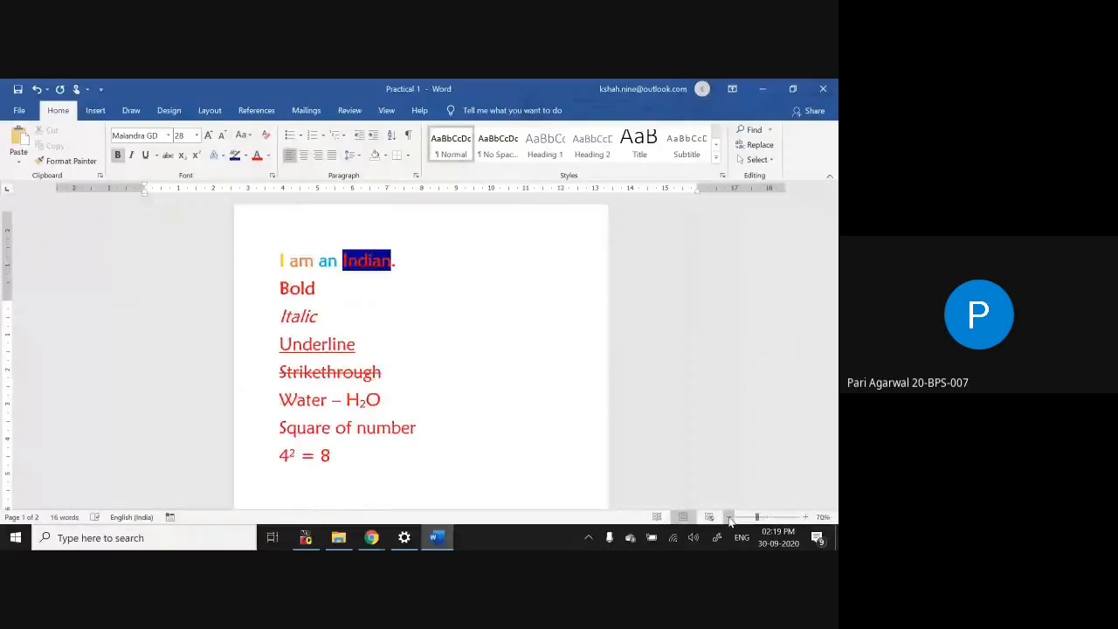
click(730, 517)
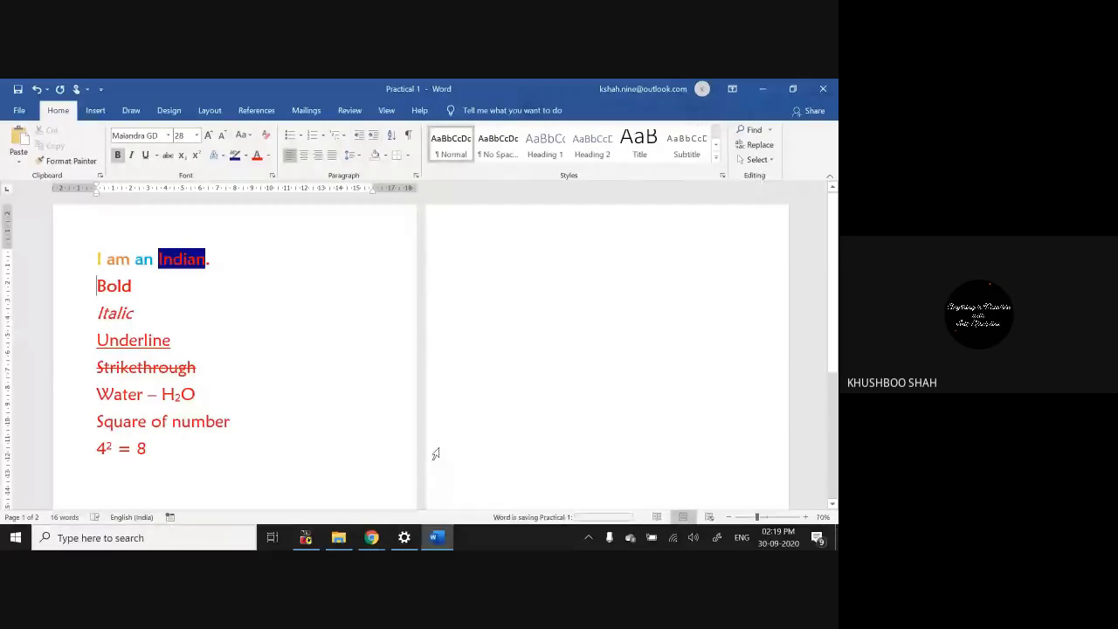
click(281, 327)
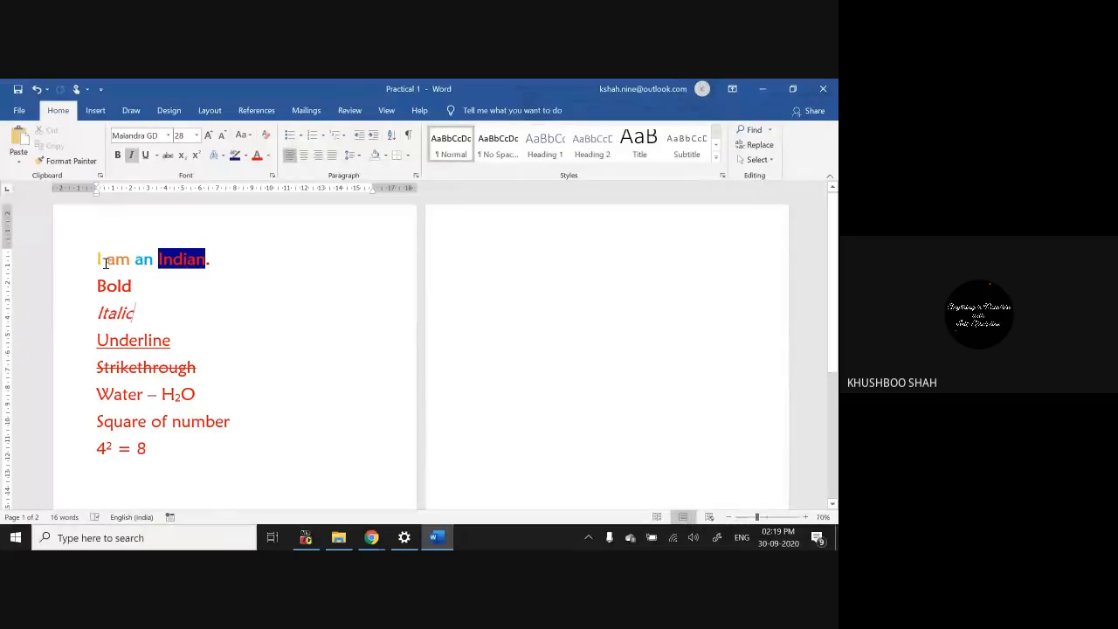
drag(97, 259, 192, 446)
click(192, 463)
drag(97, 260, 172, 469)
click(152, 400)
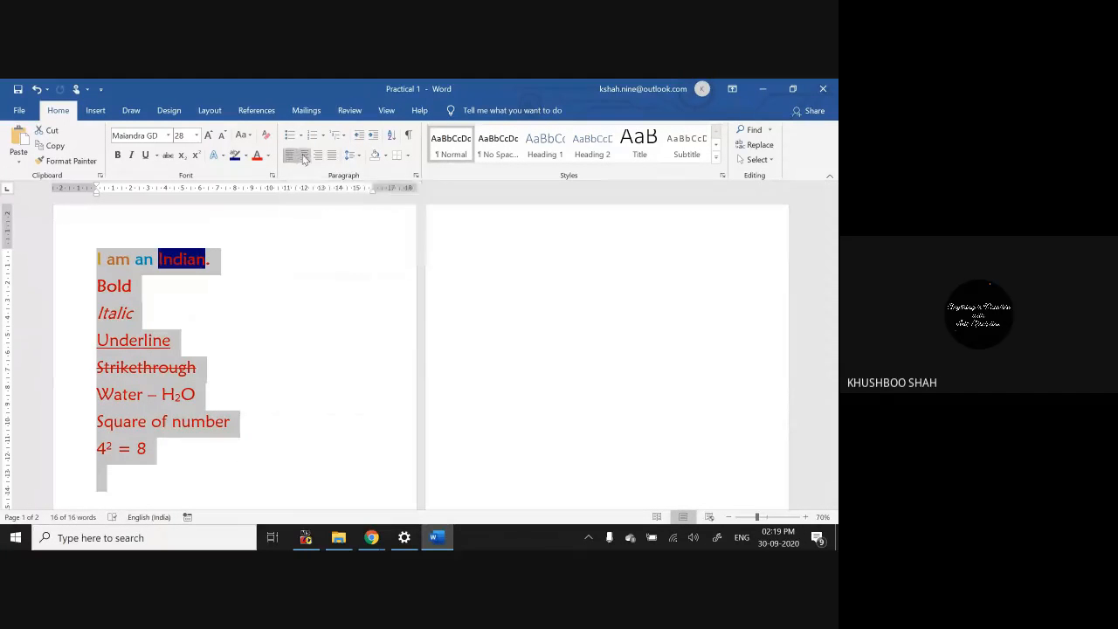
click(304, 156)
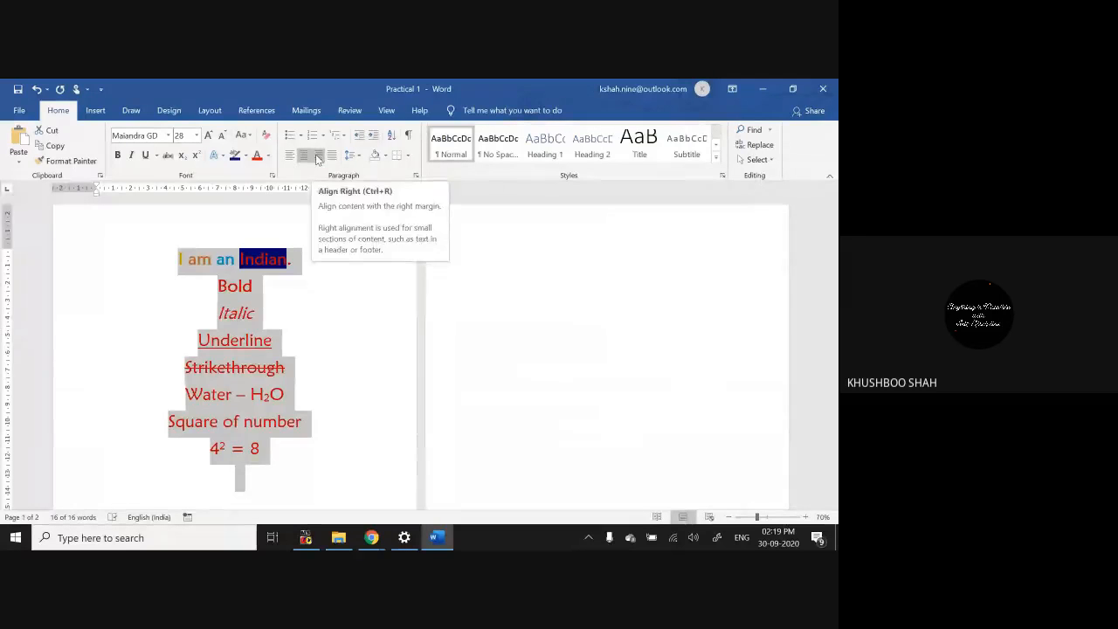
click(318, 156)
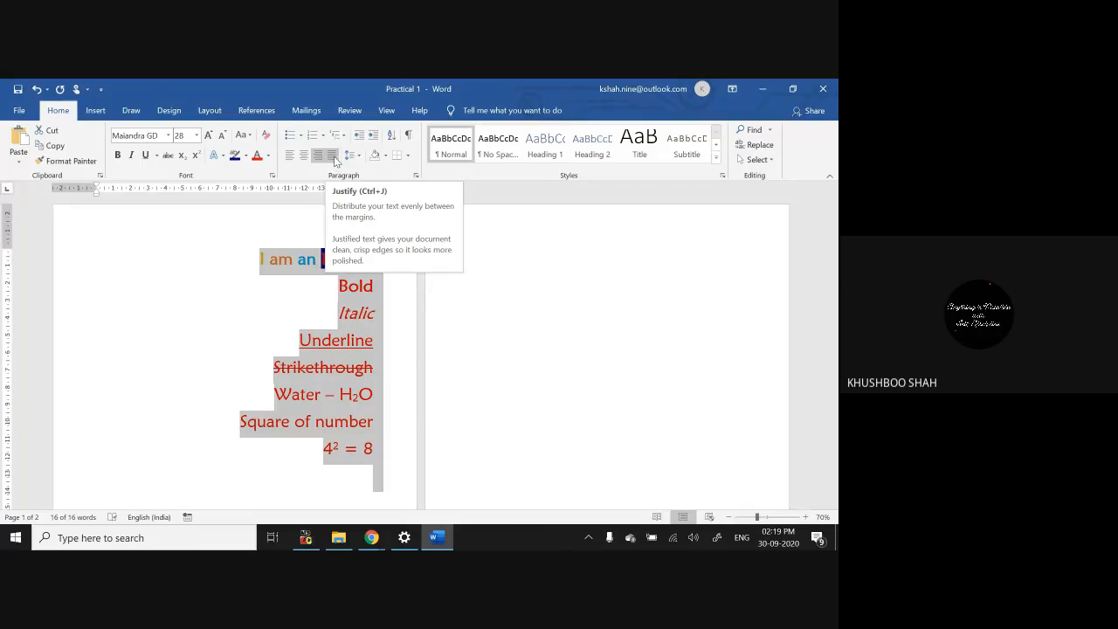
Step: Reselect all the lines on the first page and set their alignment back to left
click(449, 324)
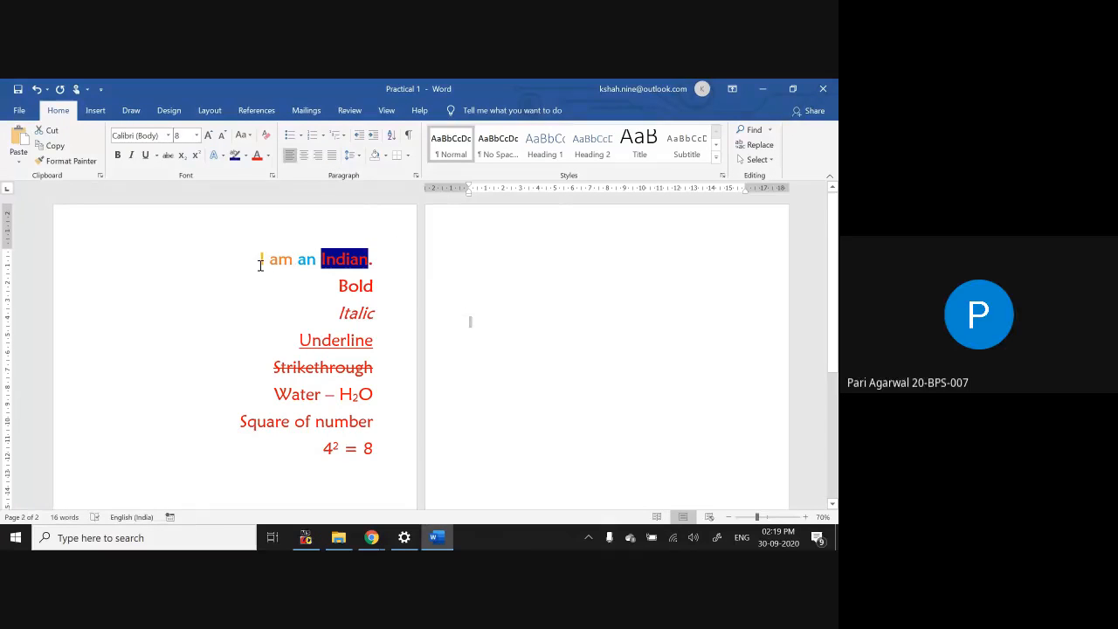
drag(262, 266, 376, 451)
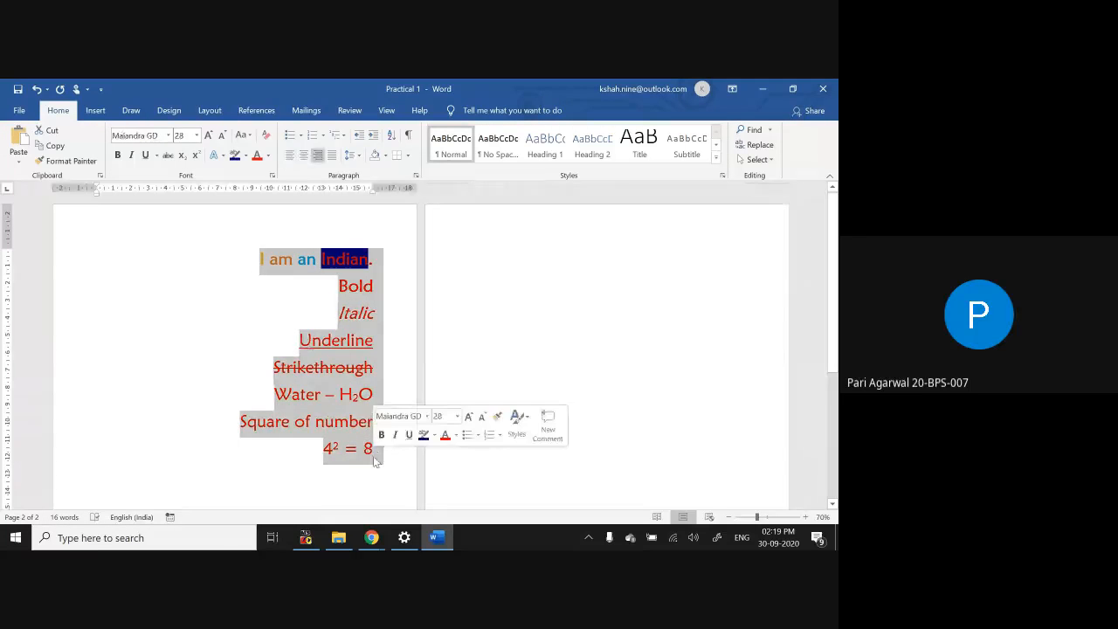
click(290, 156)
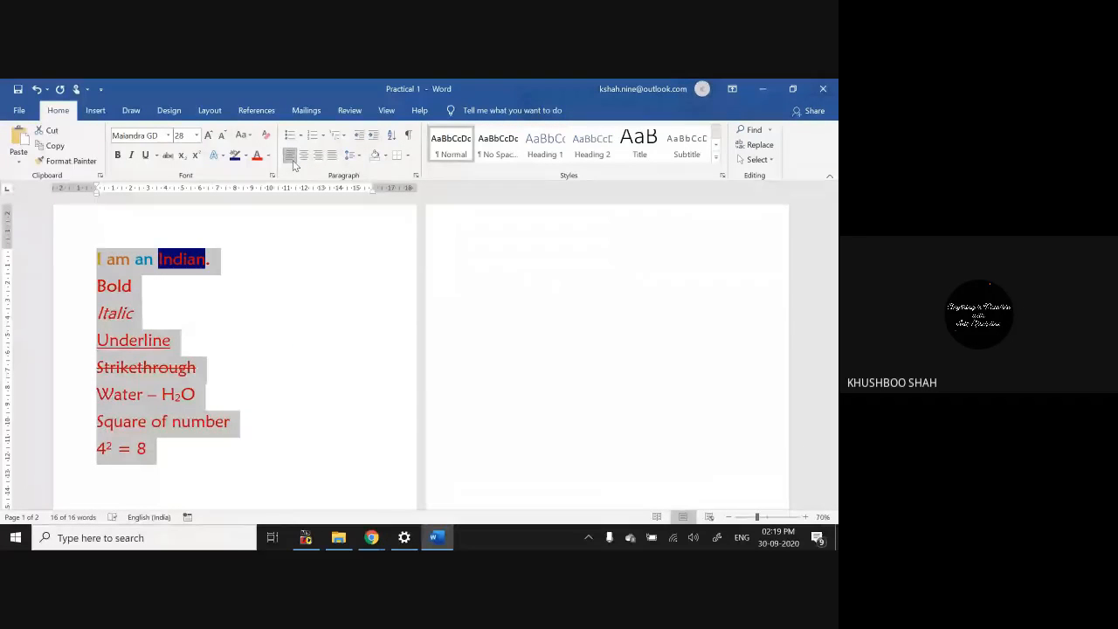
Step: Generate sample paragraphs on the second page with =rand(10), and delete all of the generated text
click(484, 273)
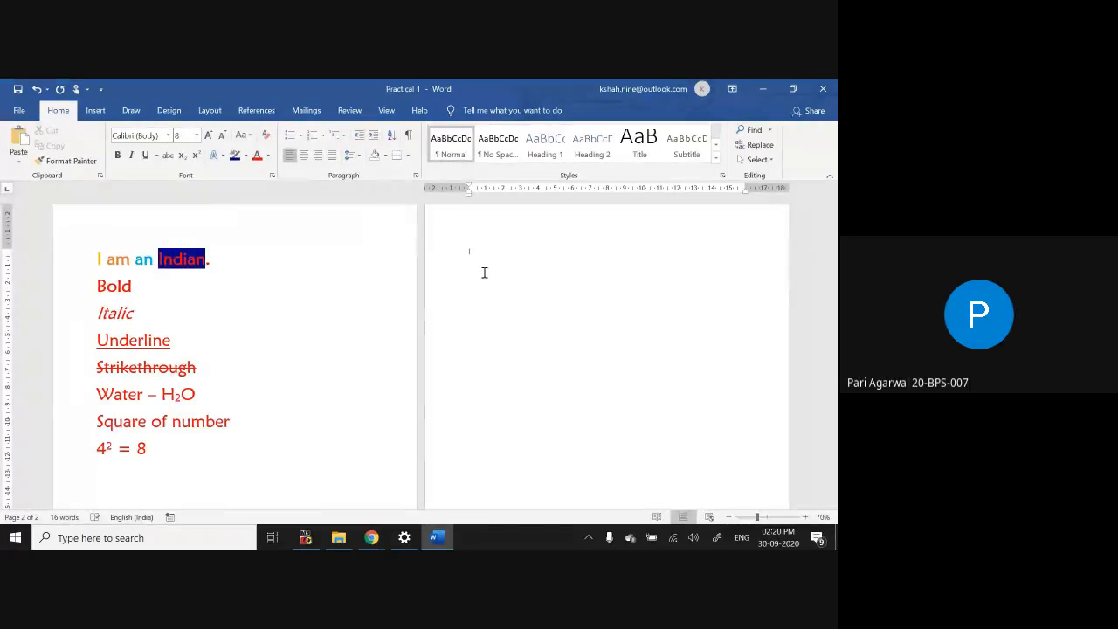
text(=rand()10)
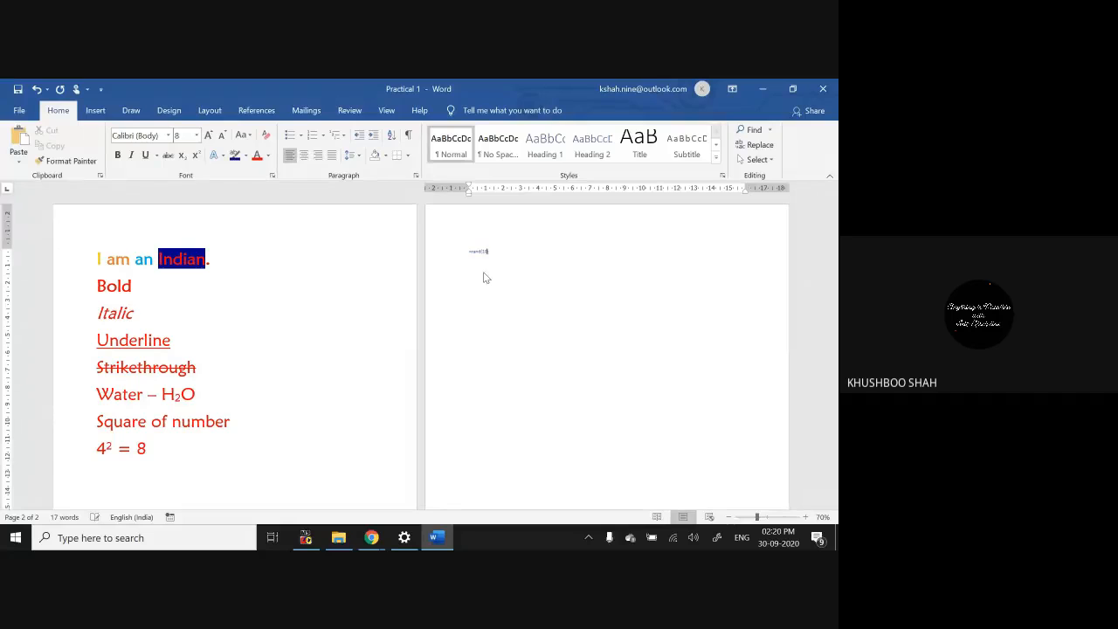
key(Return)
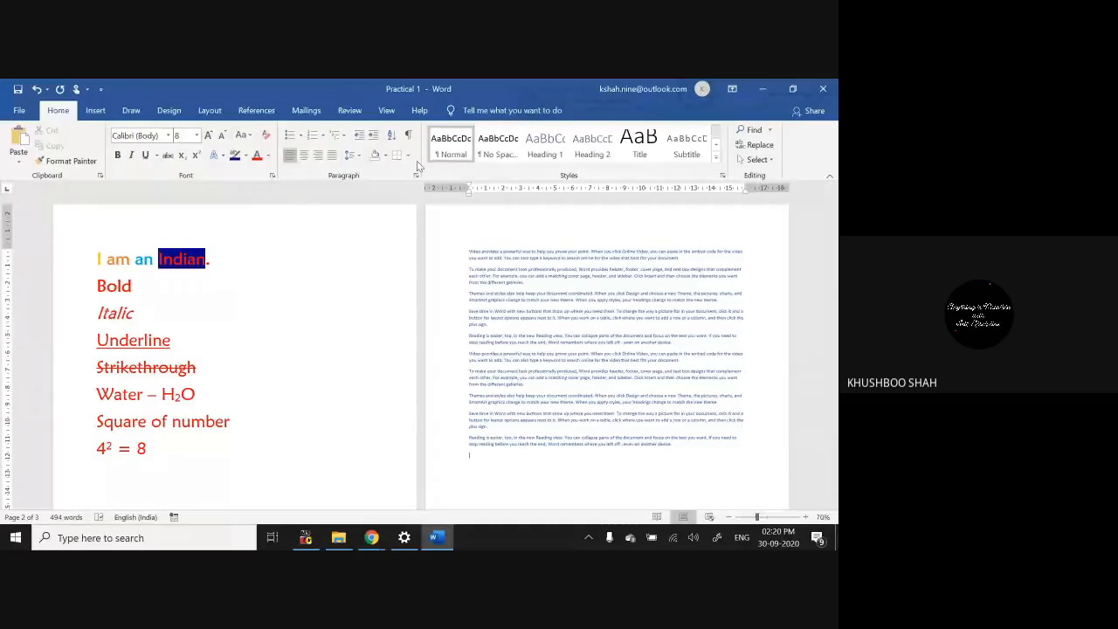
drag(467, 249, 699, 453)
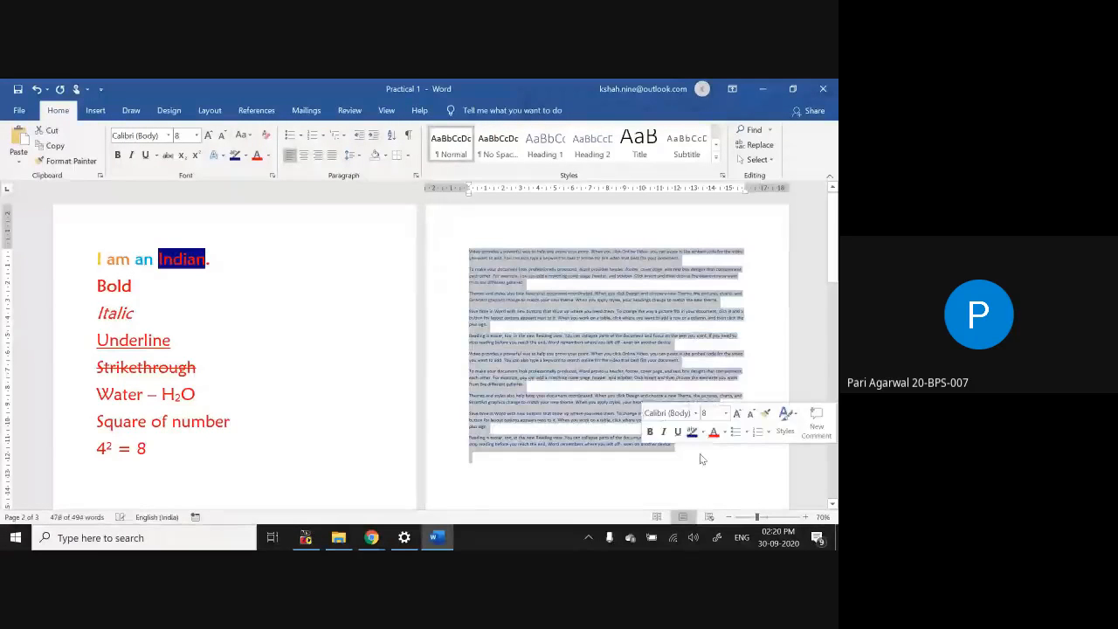
key(Delete)
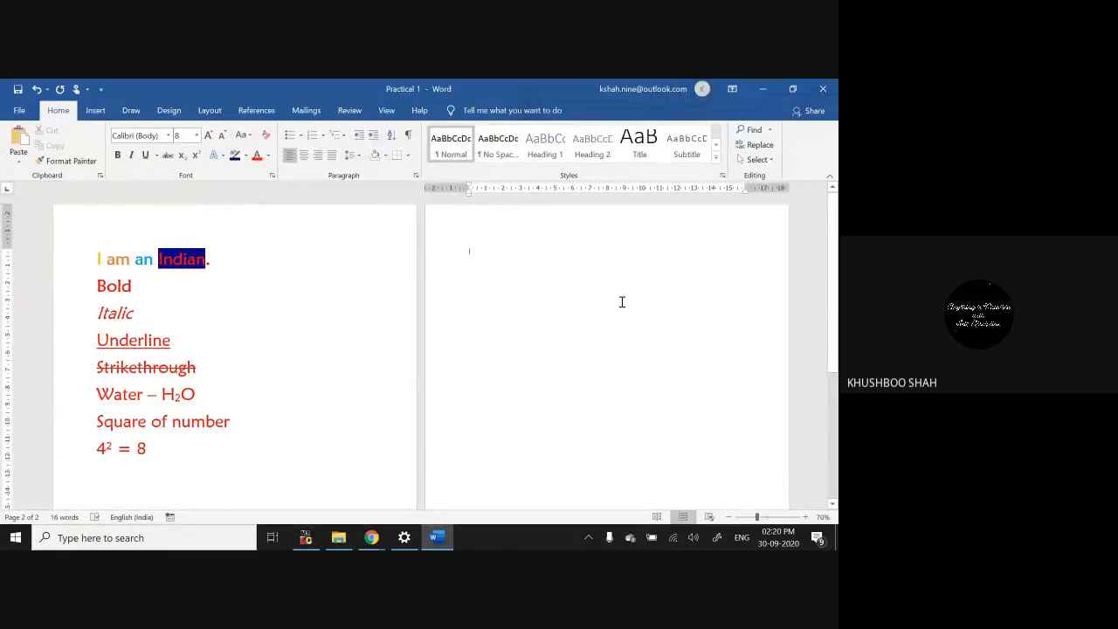
Step: Enter four short lines of random letters on the second page, and delete them all
text(asdf)
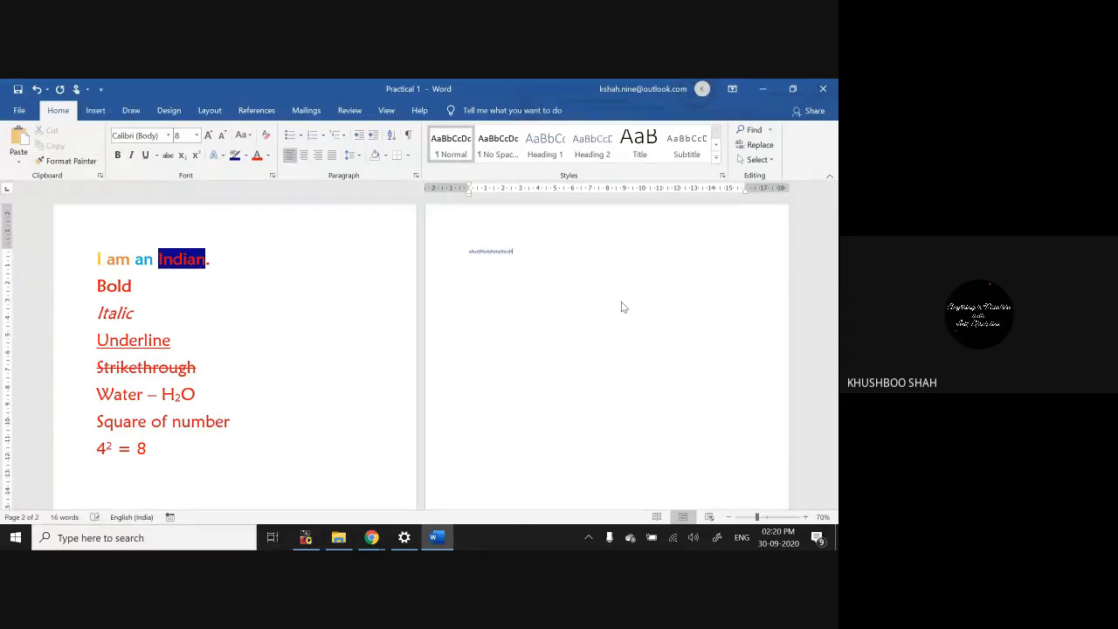
key(Return)
text(asdfasdf)
key(Return)
text(asdfasdfa)
key(Return)
text(dsdfasd)
key(Return)
key(shift+Up)
key(shift+Up)
key(shift+Up)
key(shift+Up)
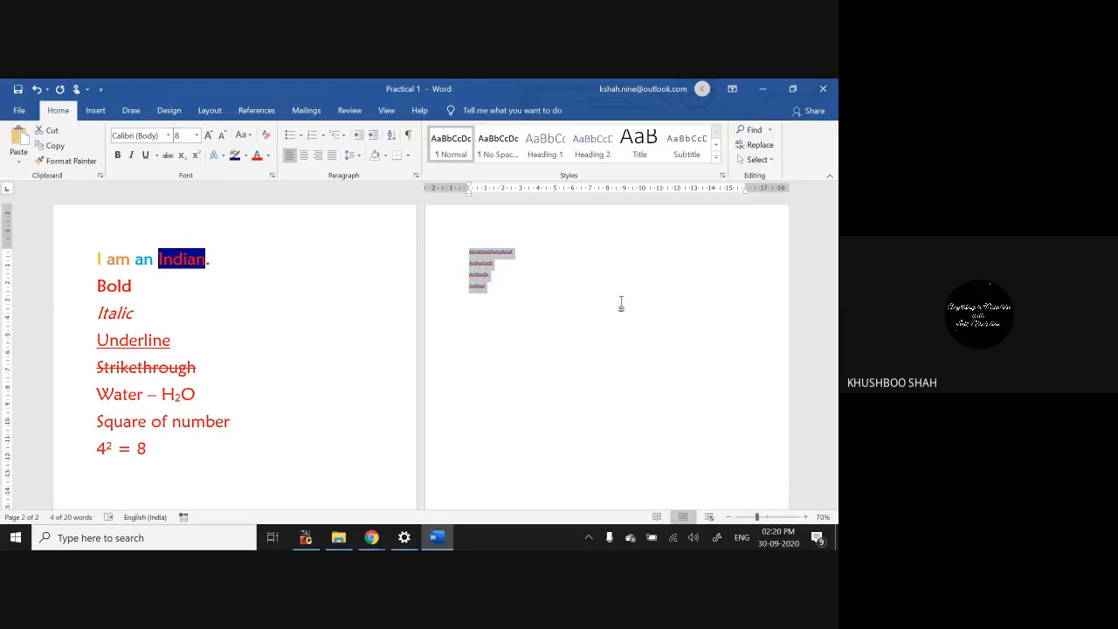
key(Delete)
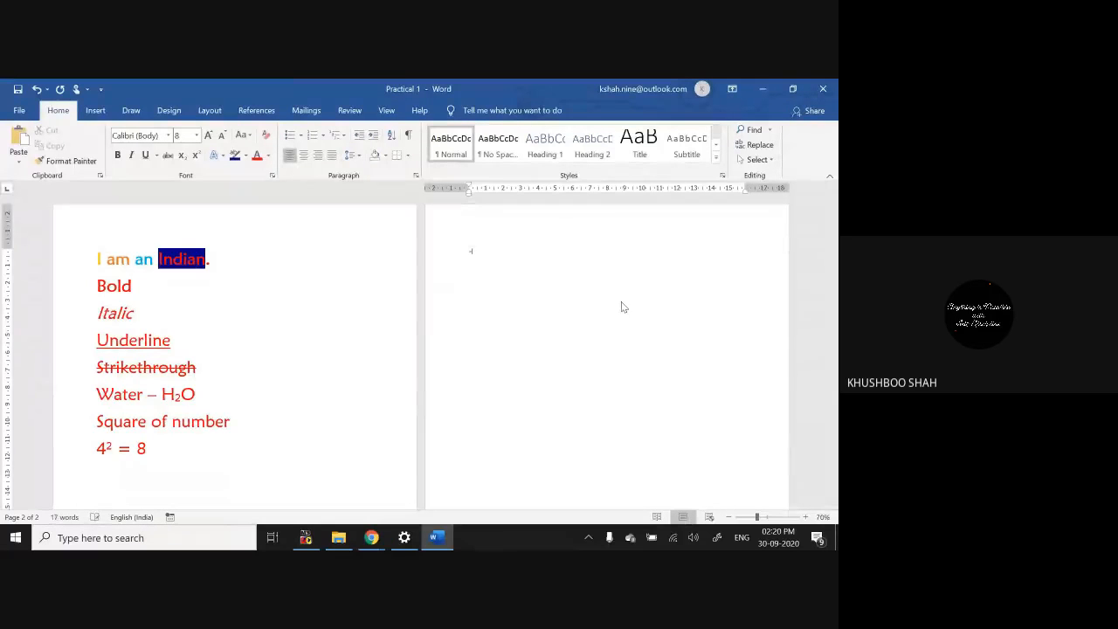
Step: Generate a longer run of sample paragraphs from the second page onward with the =rand() function, and delete all of it
text(=rand())
key(Return)
key(BackSpace)
key(Return)
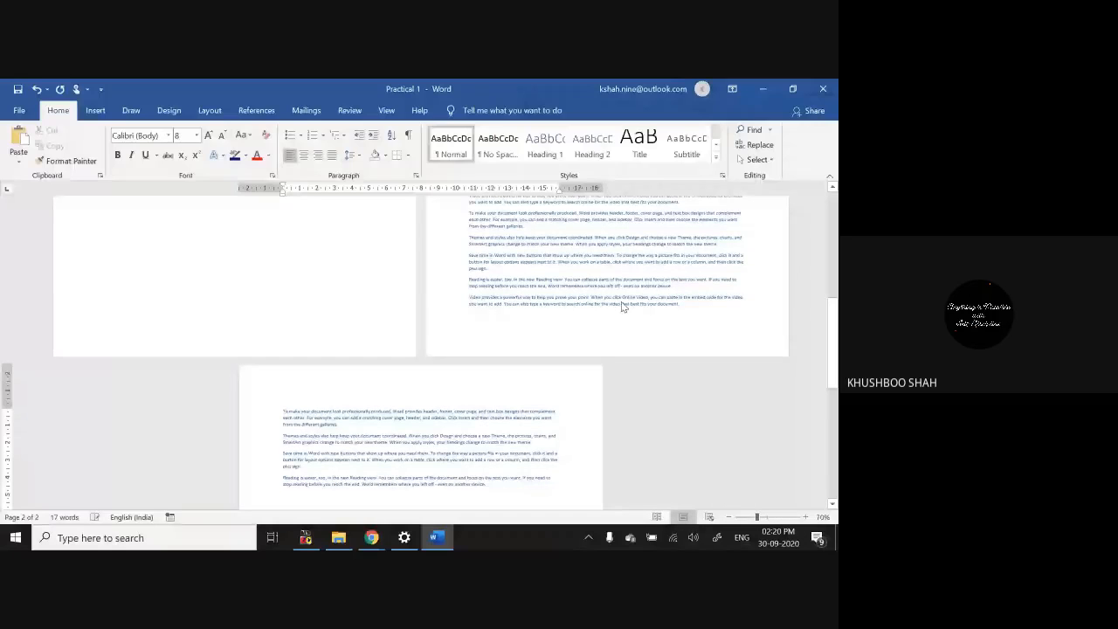
drag(834, 337, 836, 233)
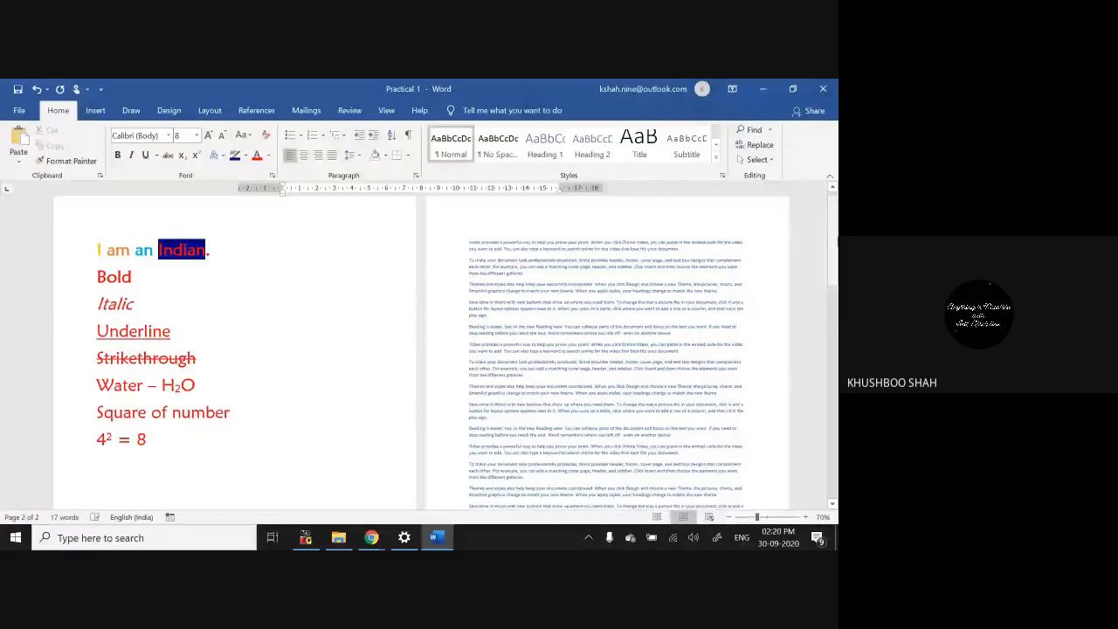
click(467, 243)
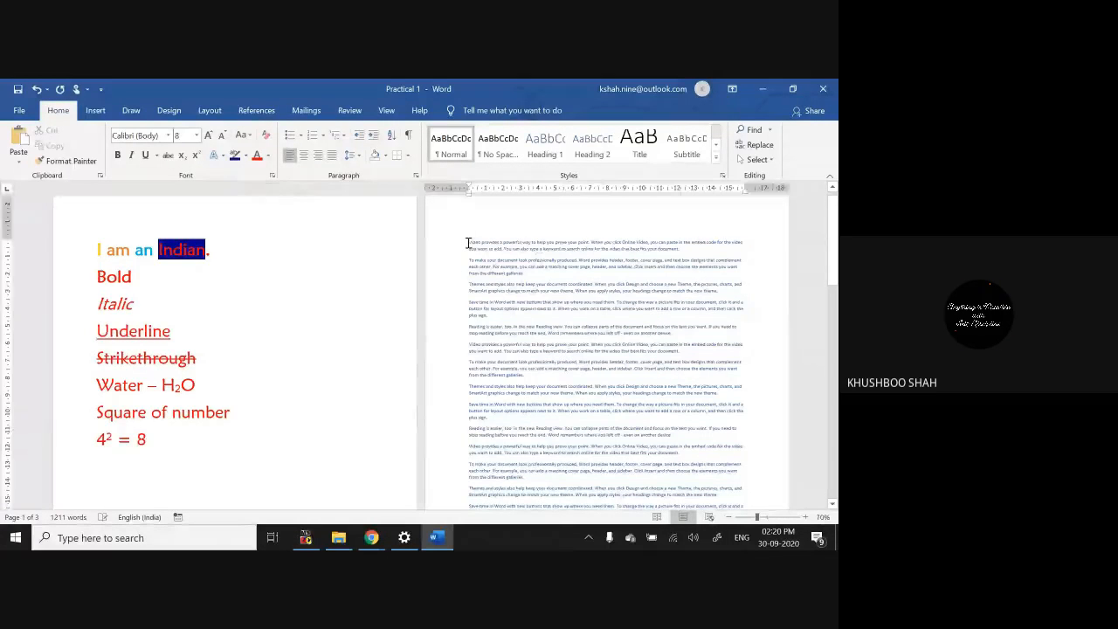
click(468, 246)
key(ctrl+shift+End)
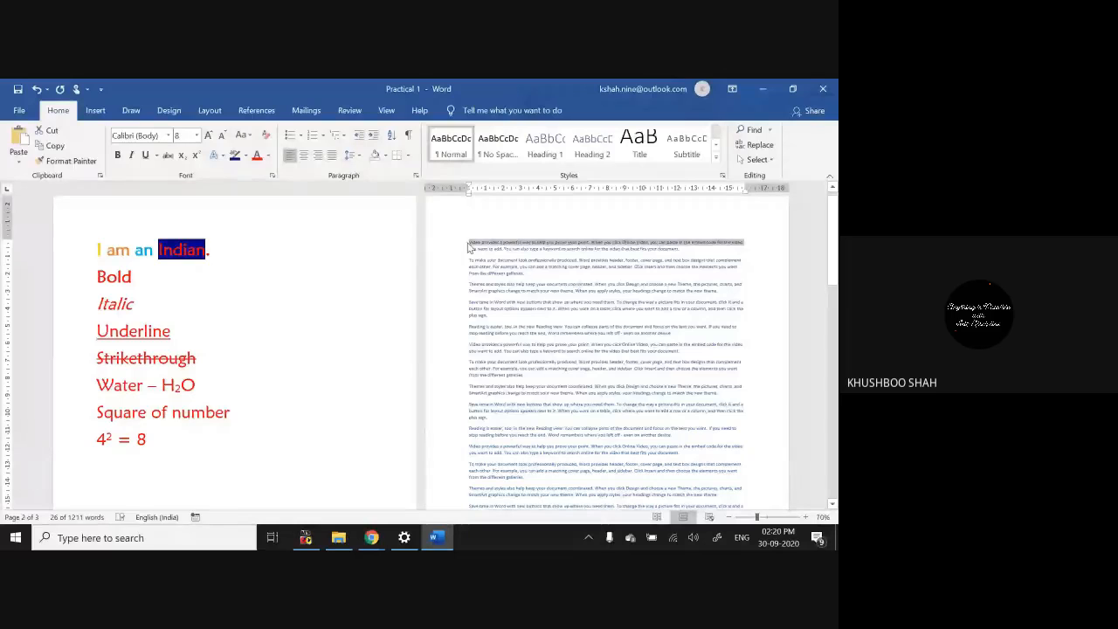
key(Delete)
Step: Start a new blank second page after the line "4² = 8" and place the cursor on it
click(412, 240)
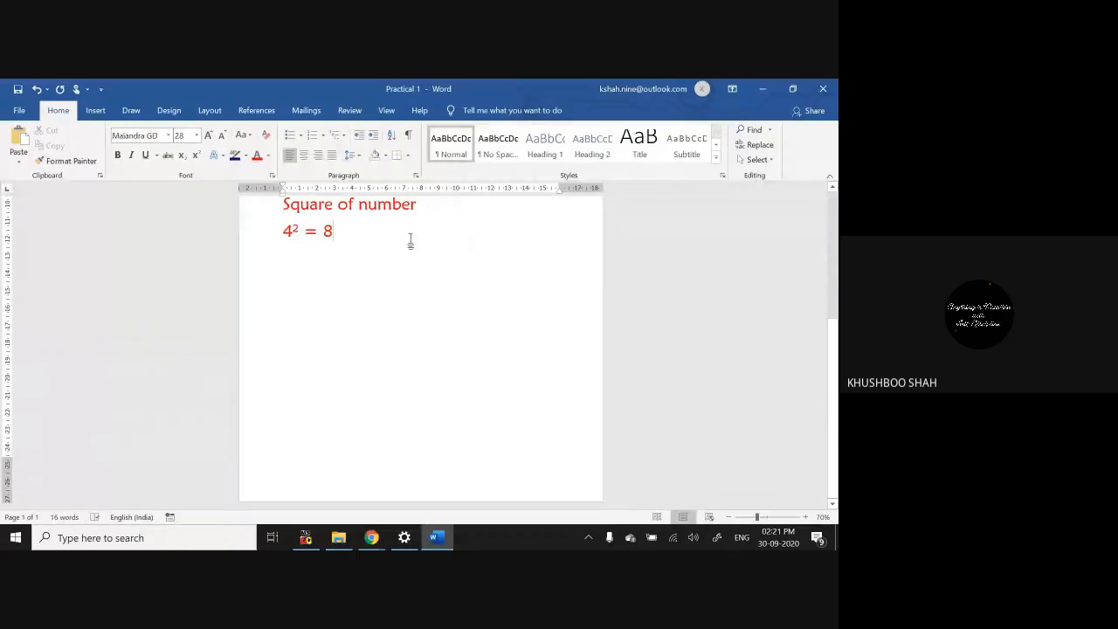
key(Return)
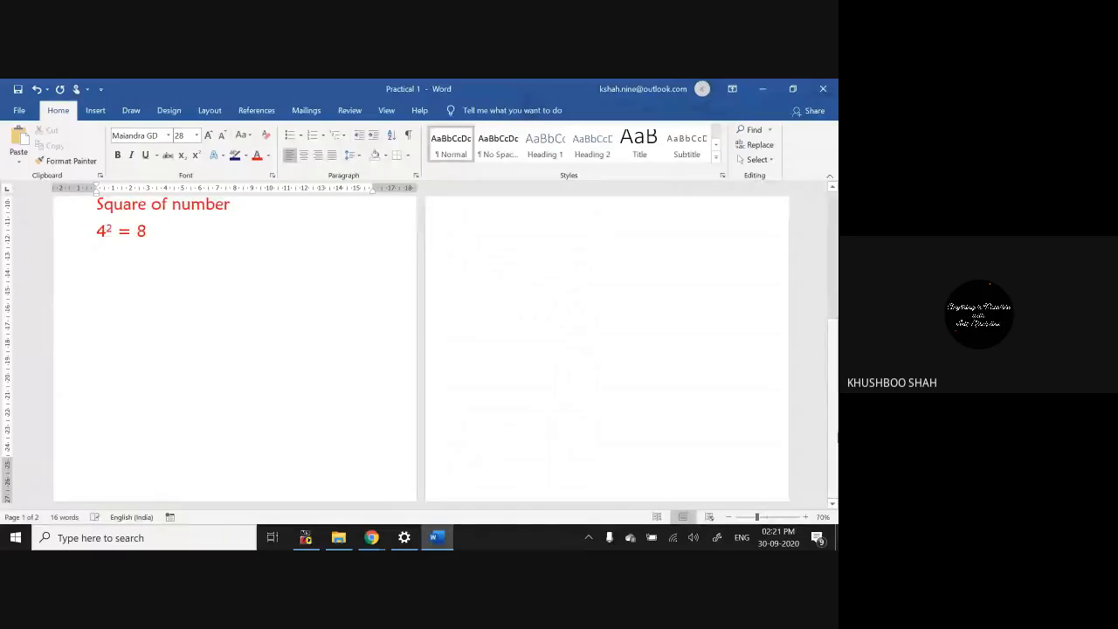
click(568, 288)
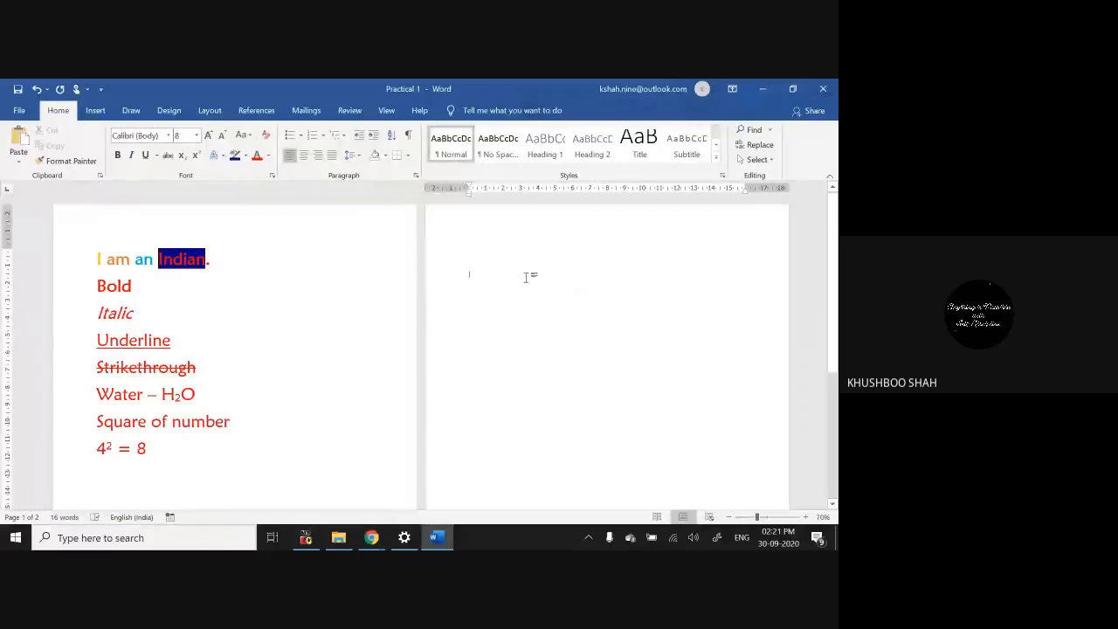
Step: Enter =rand on the blank second page and enlarge its text to 16 pt
click(805, 517)
click(806, 517)
click(806, 517)
click(806, 518)
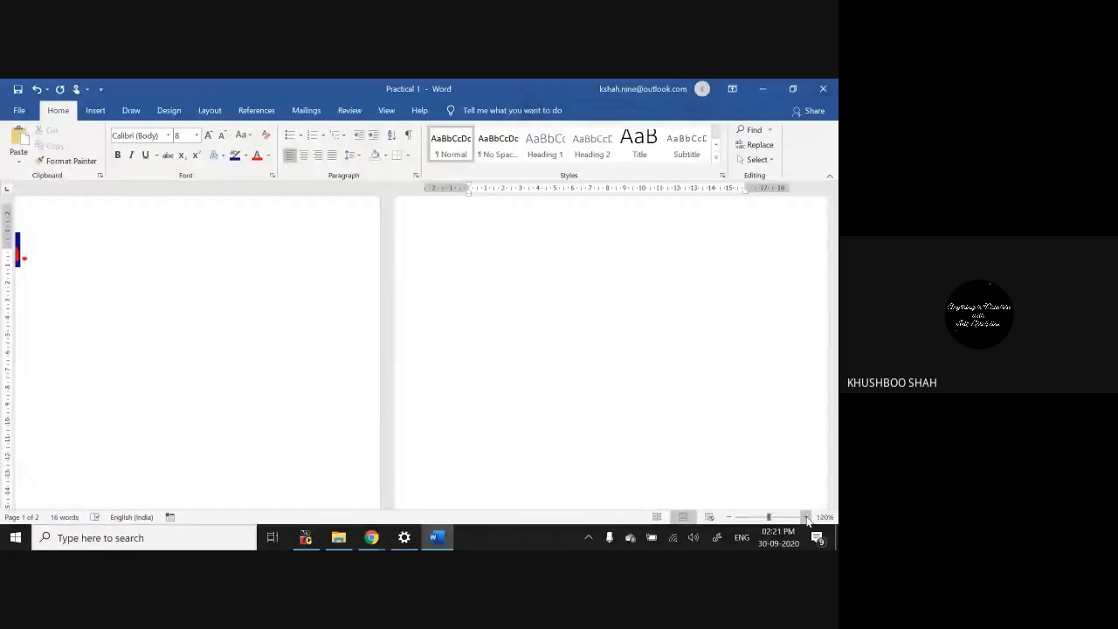
click(805, 517)
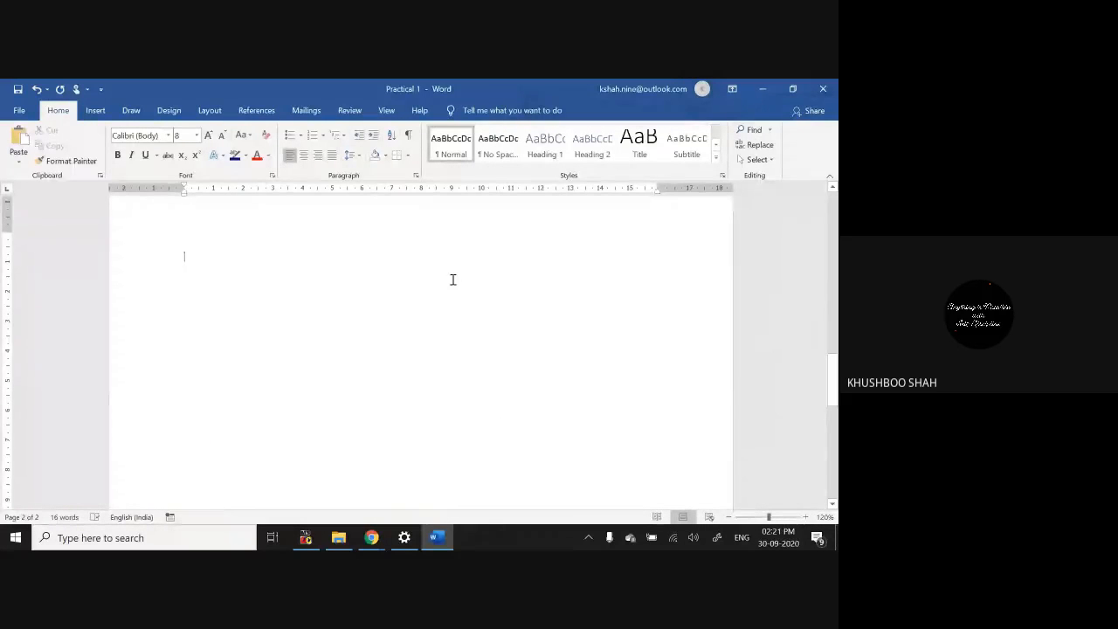
scroll(453, 280, up, 3)
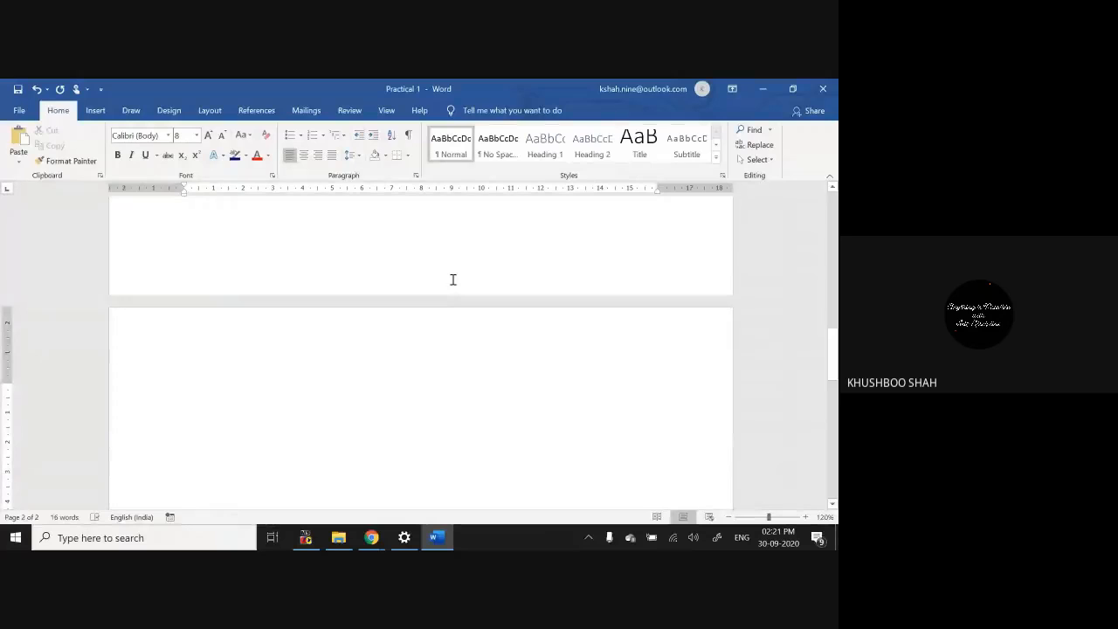
text(-)
text(rand)
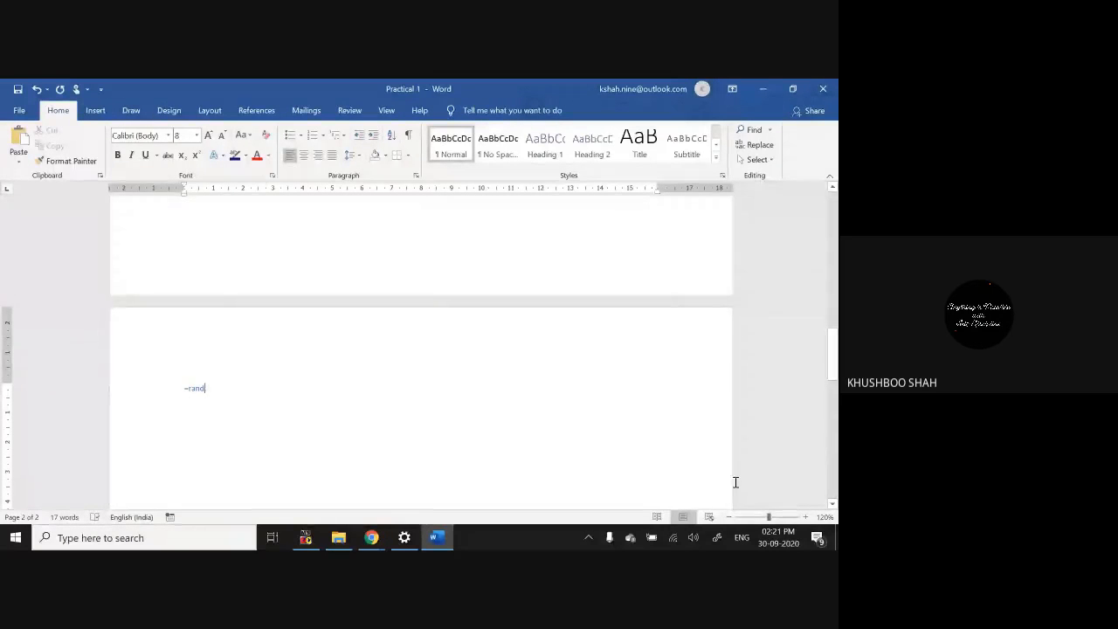
key(shift+Home)
key(ctrl+shift+period)
key(ctrl+shift+period)
key(ctrl+shift+period)
key(ctrl+shift+period)
key(ctrl+shift+period)
key(ctrl+shift+period)
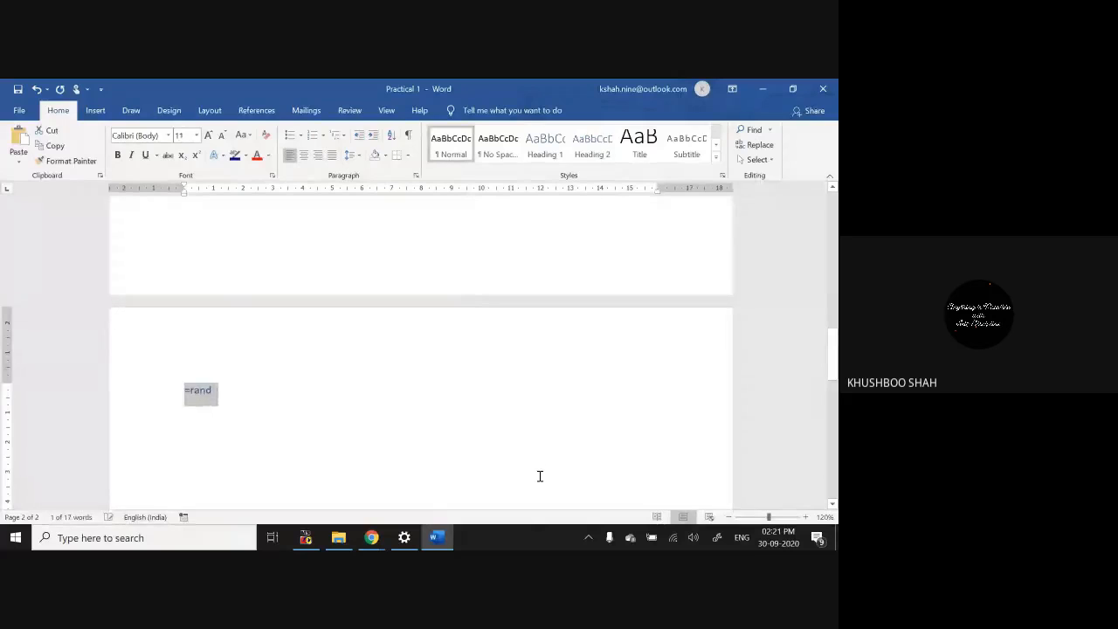
key(End)
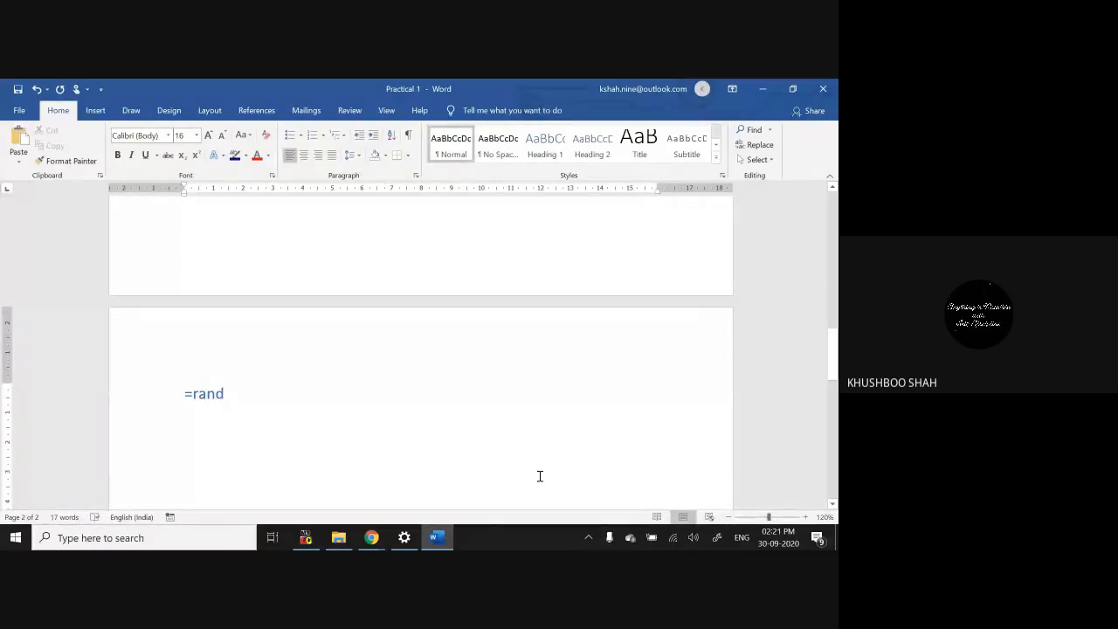
Step: Complete the formula as =rand(1) and generate one paragraph of sample text on the second page
text(())
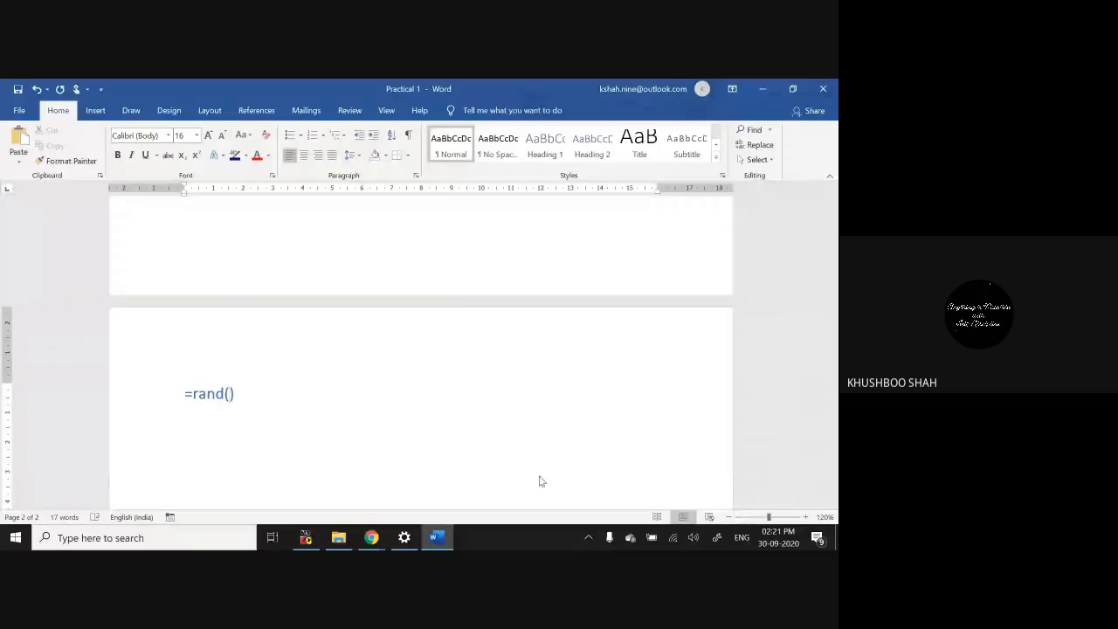
key(Left)
text(1)
key(End)
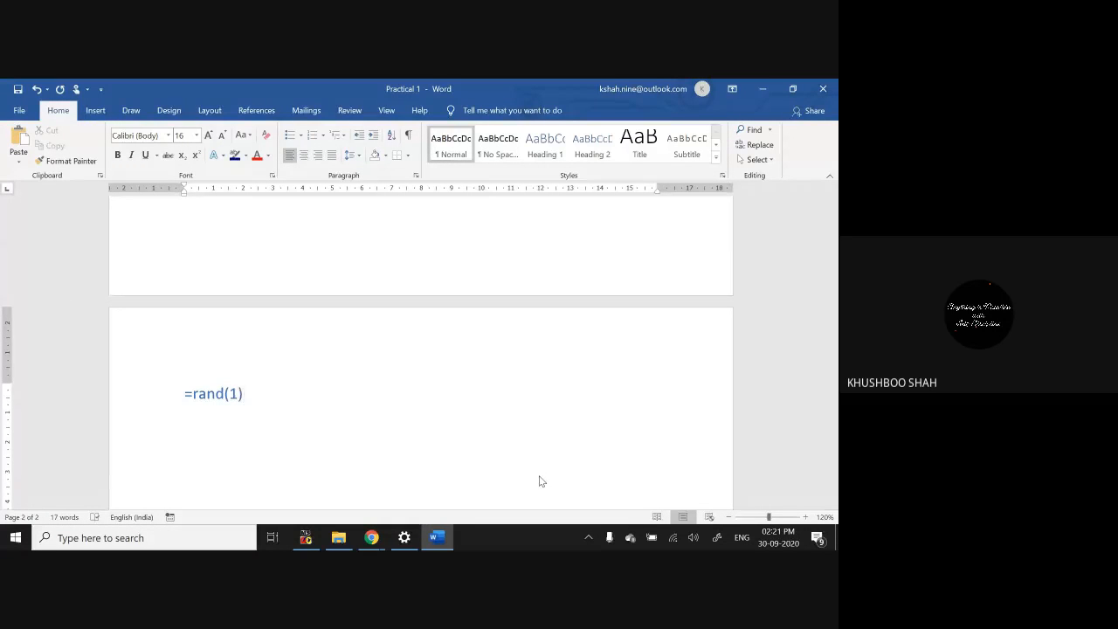
key(Return)
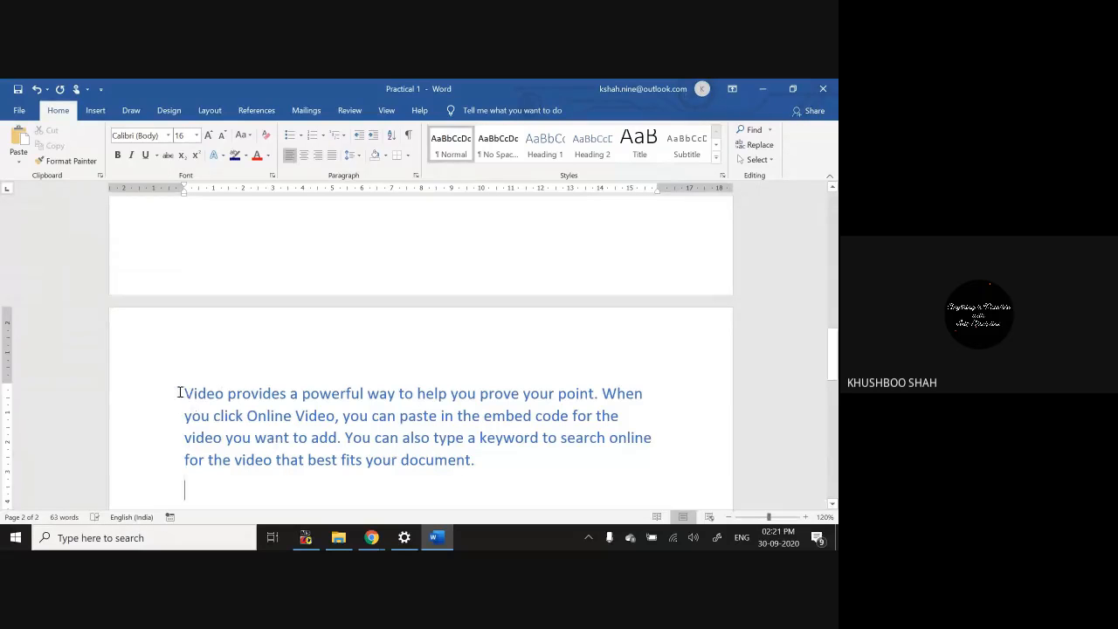
drag(179, 393, 491, 472)
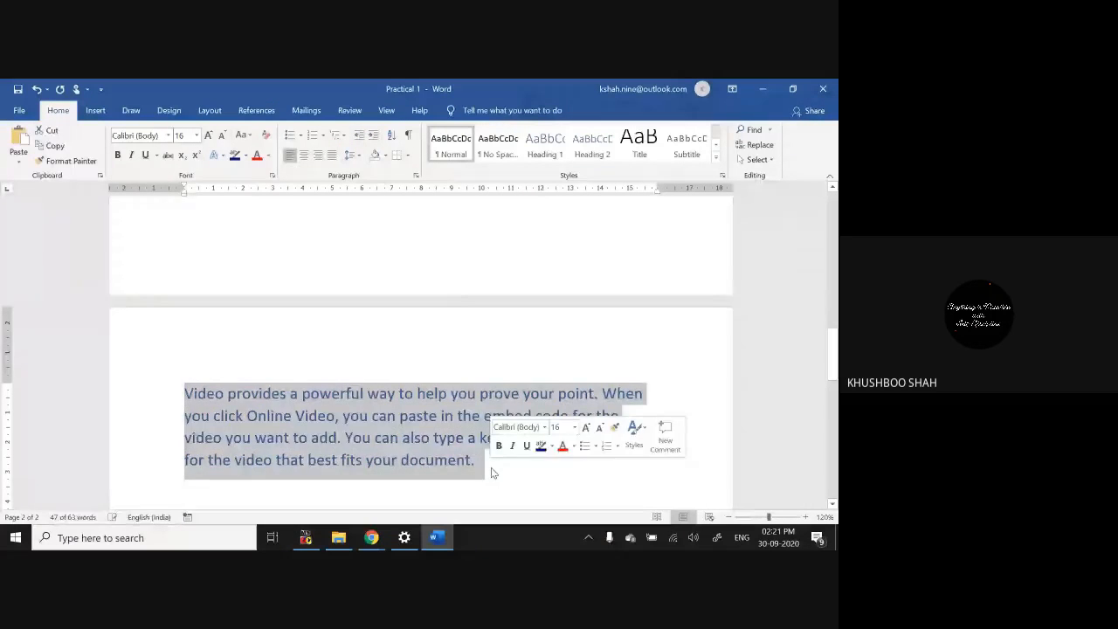
click(491, 470)
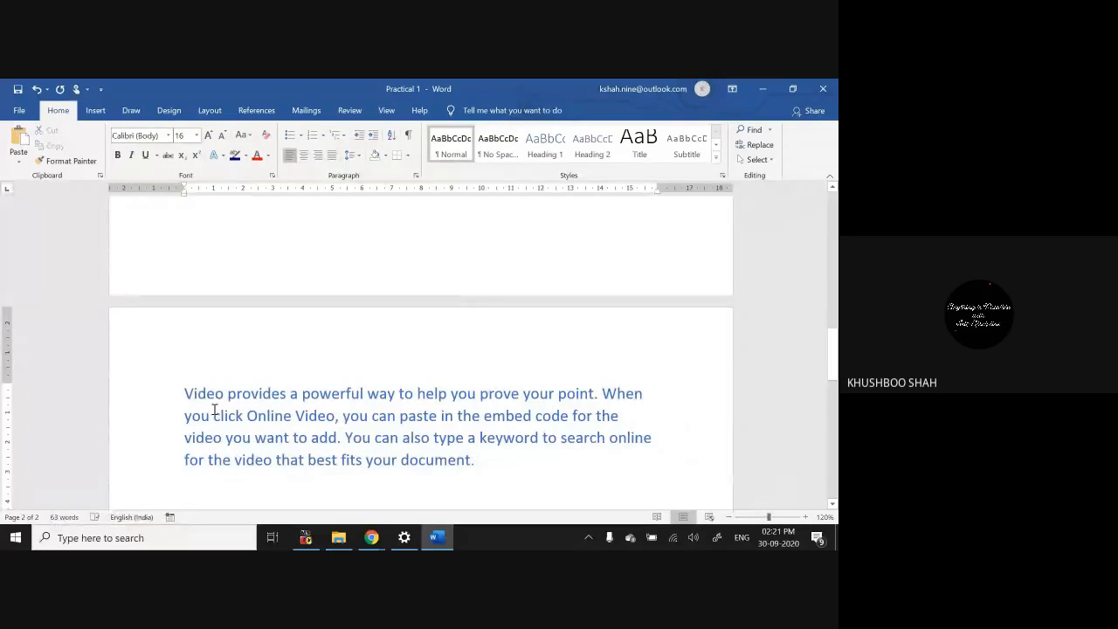
Step: Delete the sample paragraph on the second page and generate two paragraphs there with =rand(2)
drag(215, 399, 474, 462)
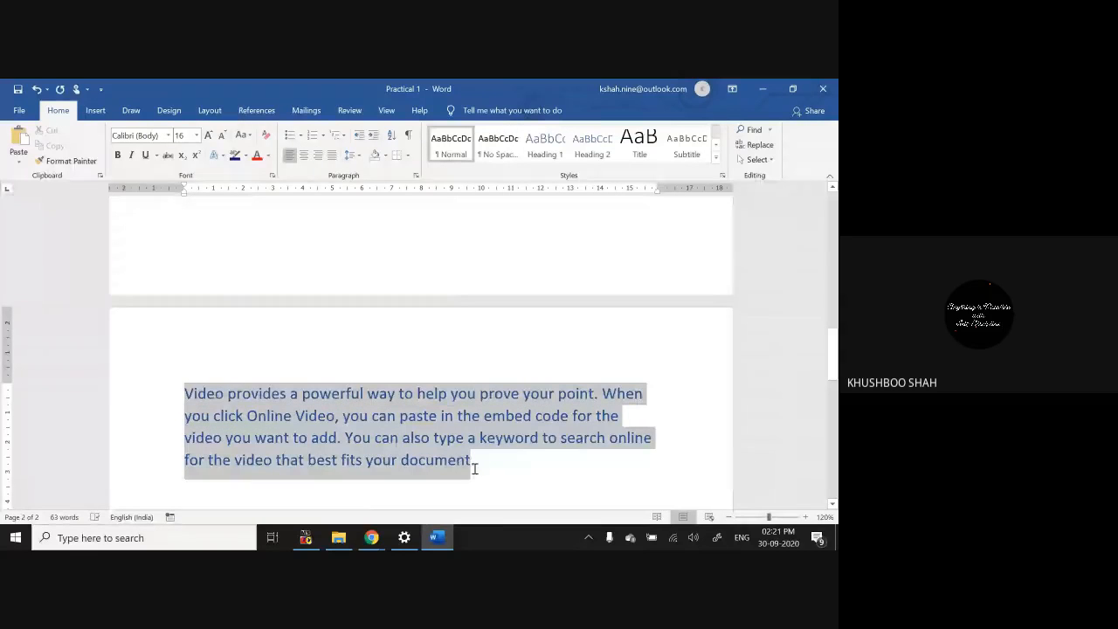
key(Delete)
text(=rand())
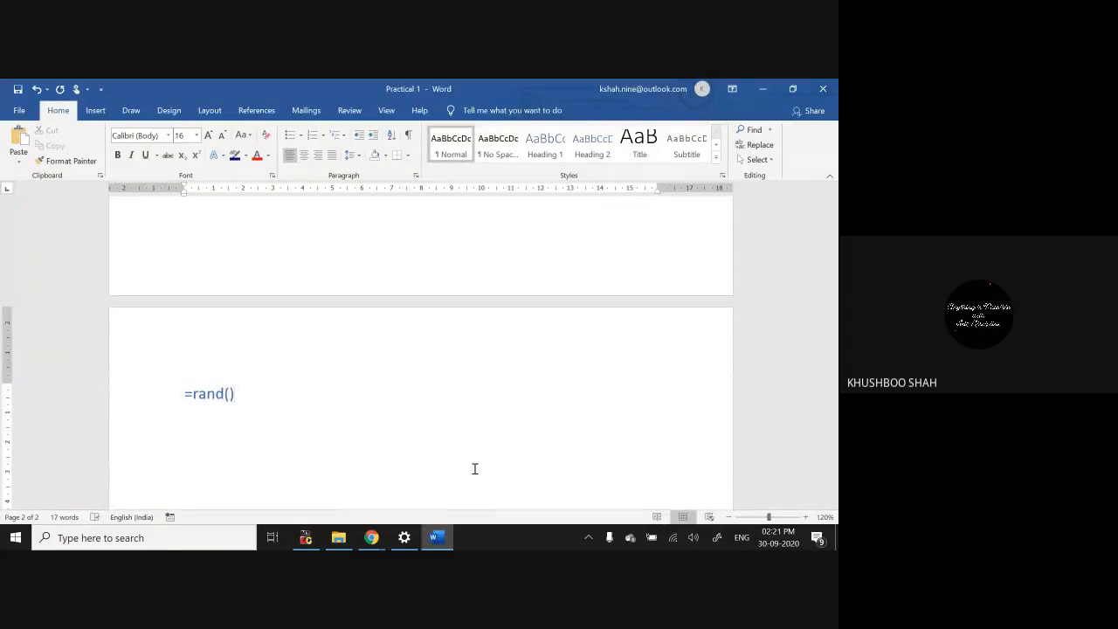
key(BackSpace)
text(2))
key(Return)
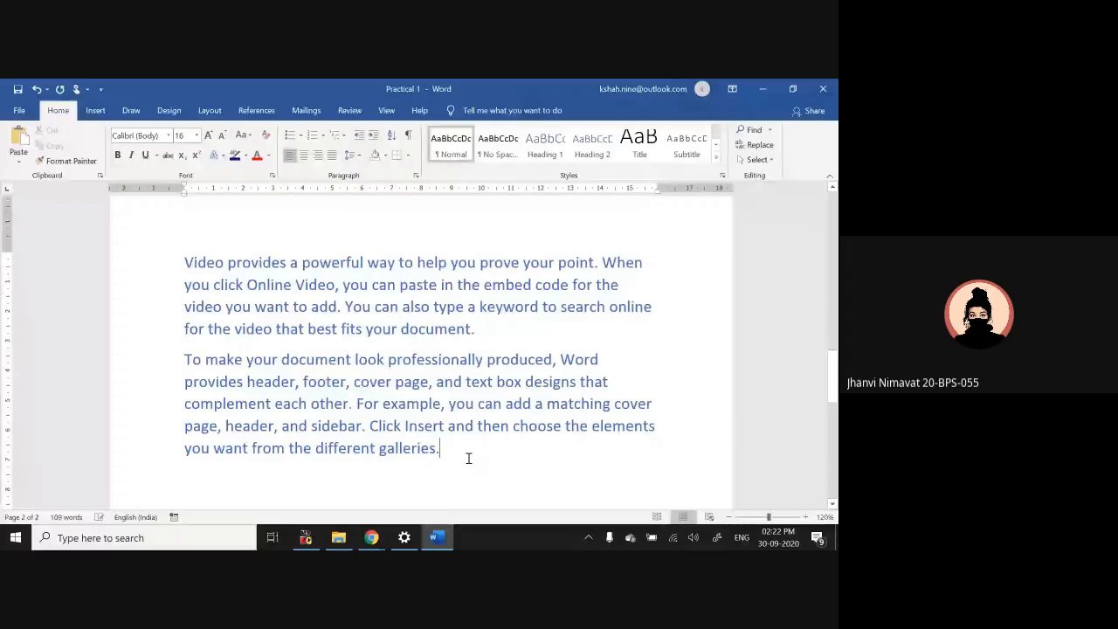
Step: Add blank lines after the second sample paragraph, remove the extra ones and place the cursor in the empty area below
key(Return)
key(Return)
key(Return)
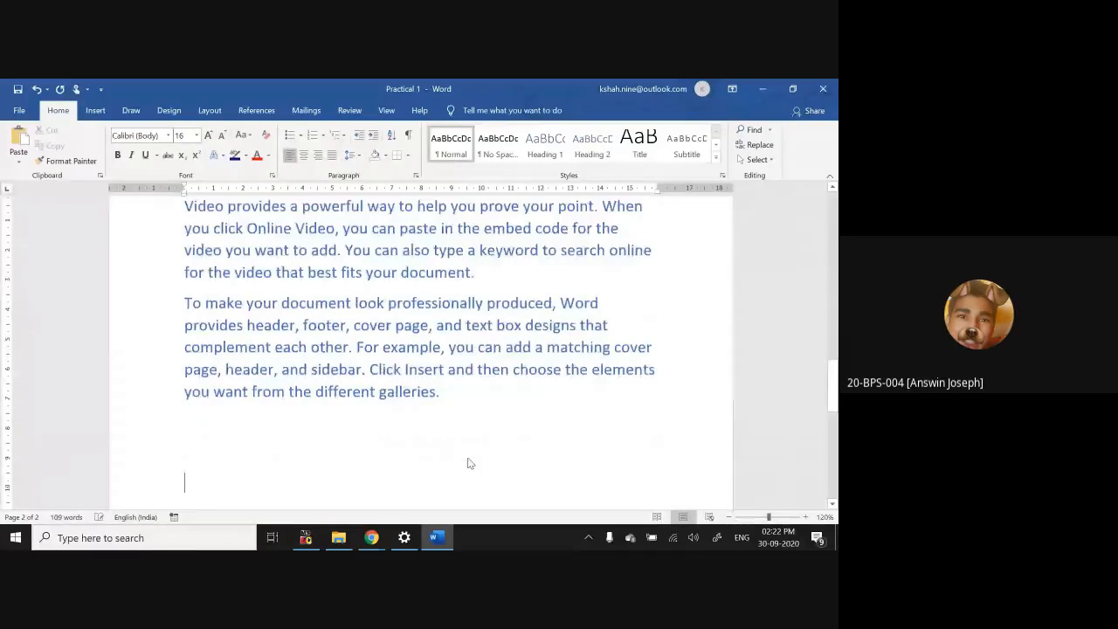
key(Return)
key(Return)
key(BackSpace)
key(BackSpace)
key(BackSpace)
key(BackSpace)
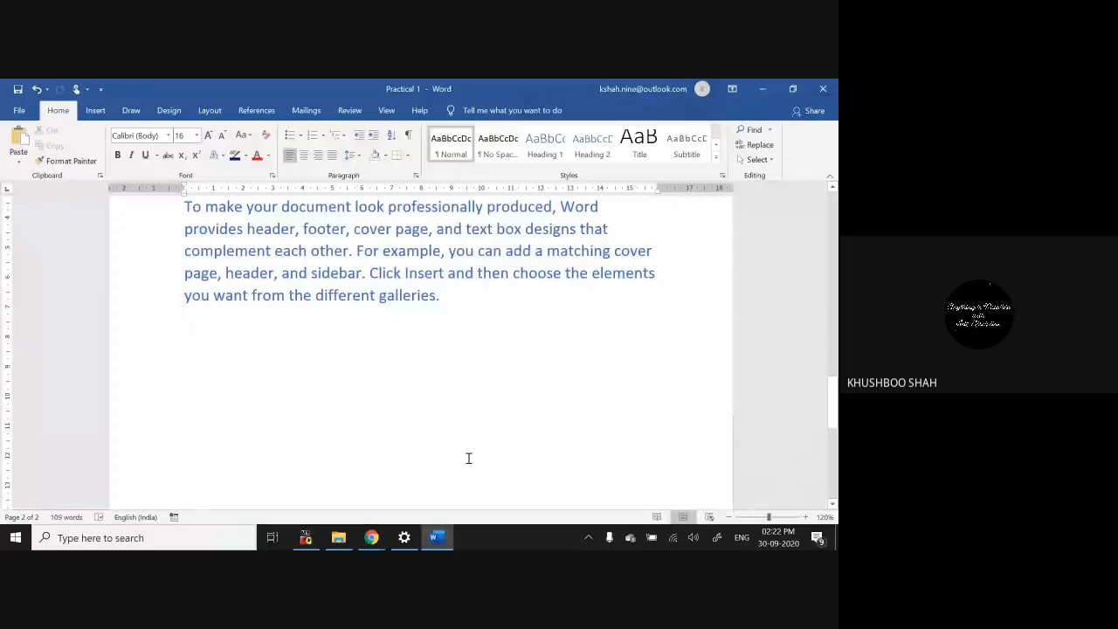
double_click(344, 368)
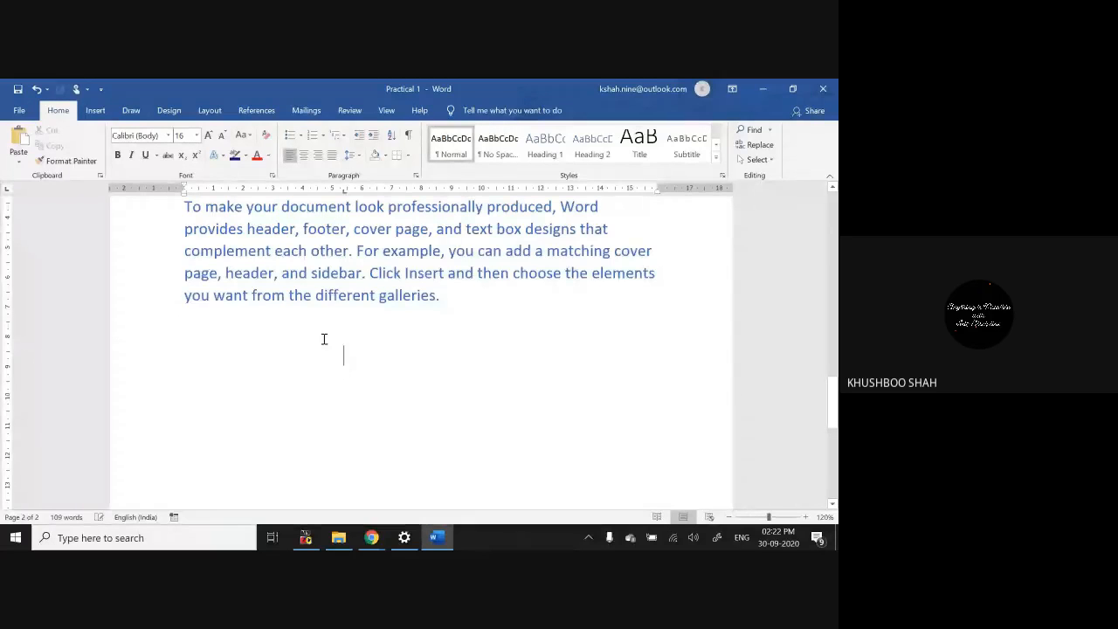
Step: Try centre and right alignment on both sample paragraphs, and finish with them justified
drag(834, 388, 834, 355)
drag(184, 295, 450, 482)
click(304, 156)
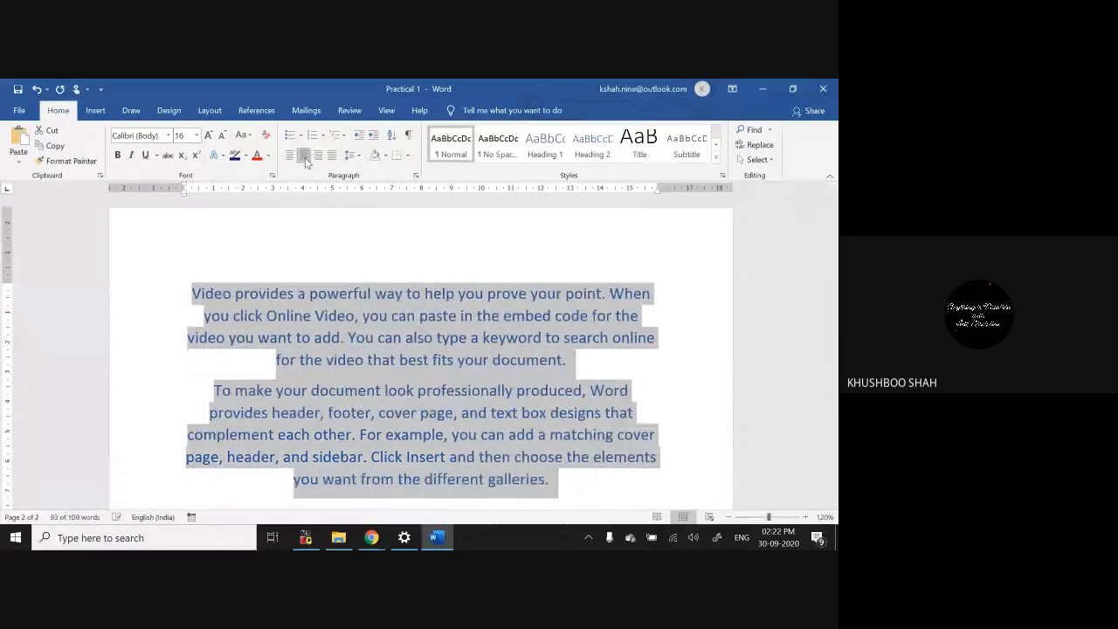
click(318, 156)
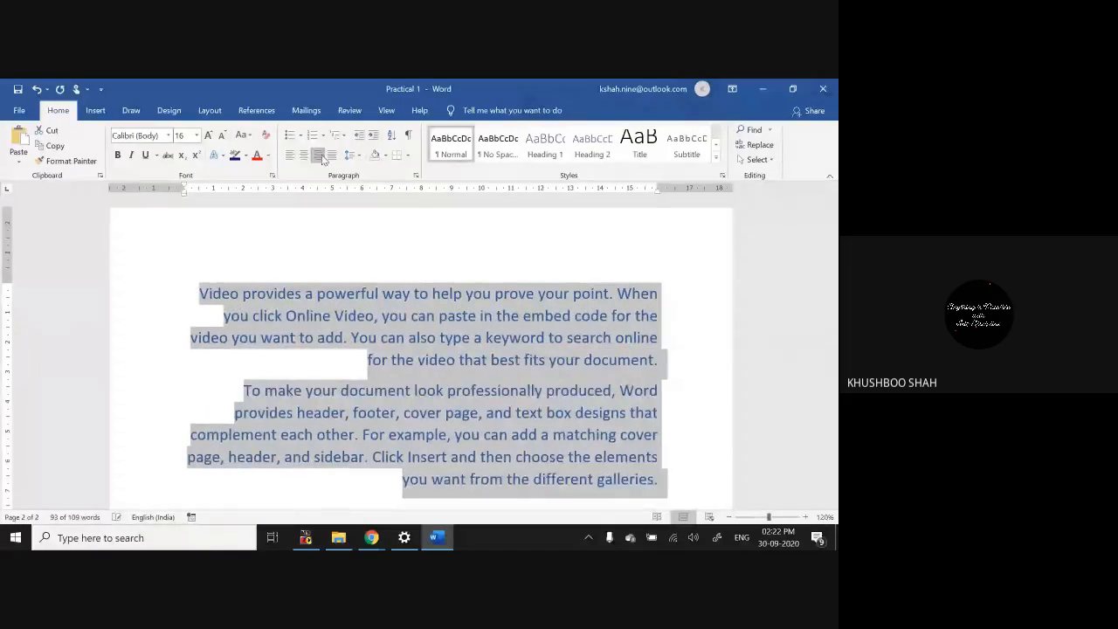
click(332, 155)
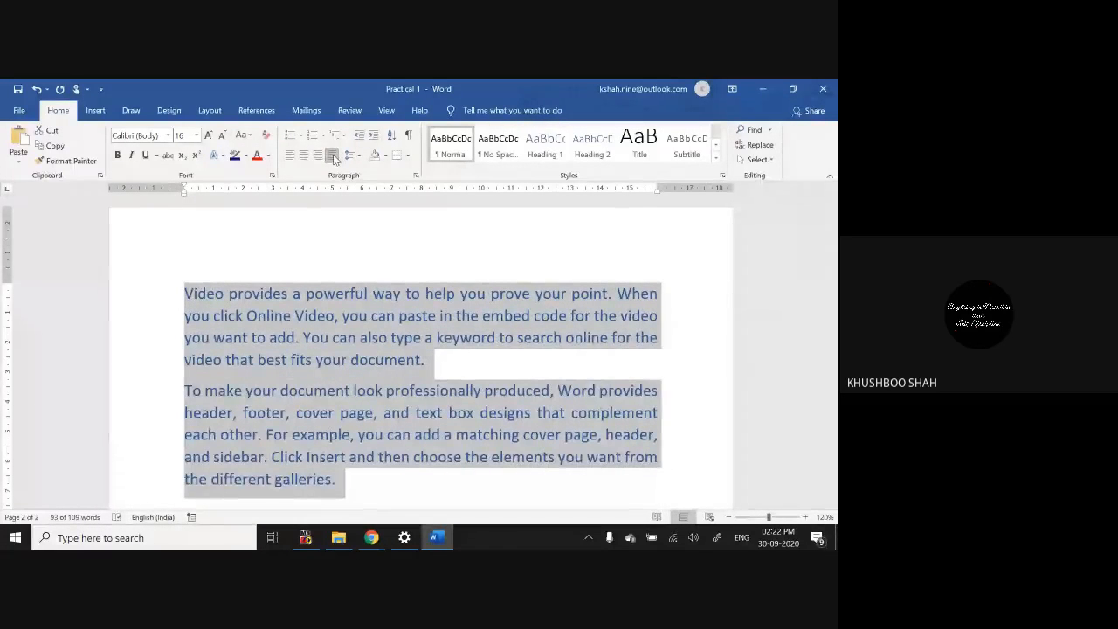
click(473, 363)
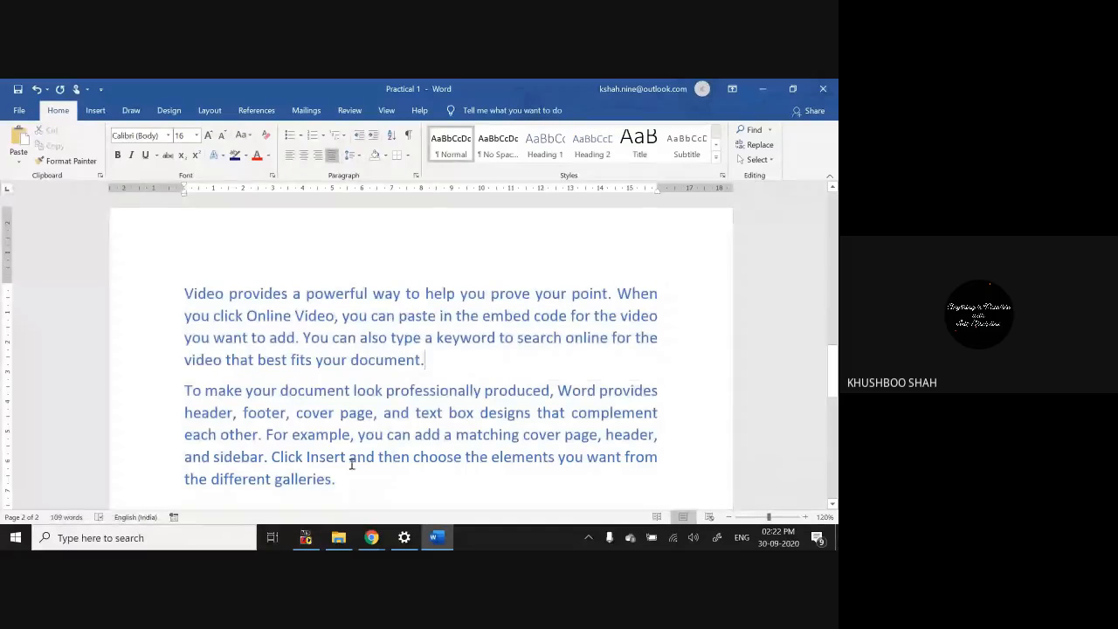
Step: Set the line spacing of both sample paragraphs to 1.0
drag(184, 292, 340, 480)
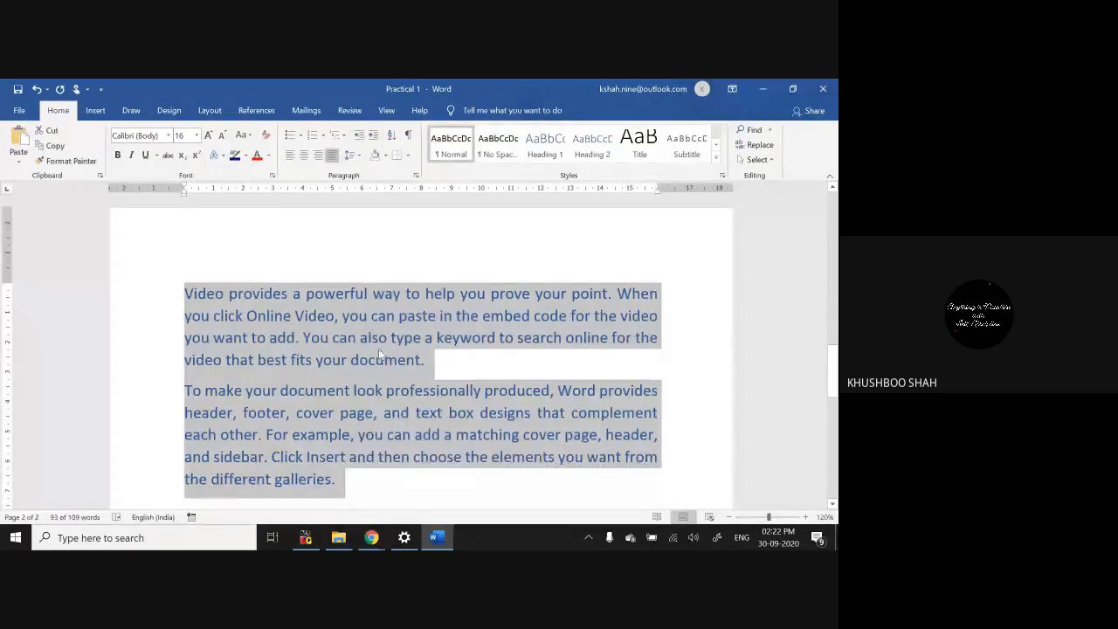
click(360, 157)
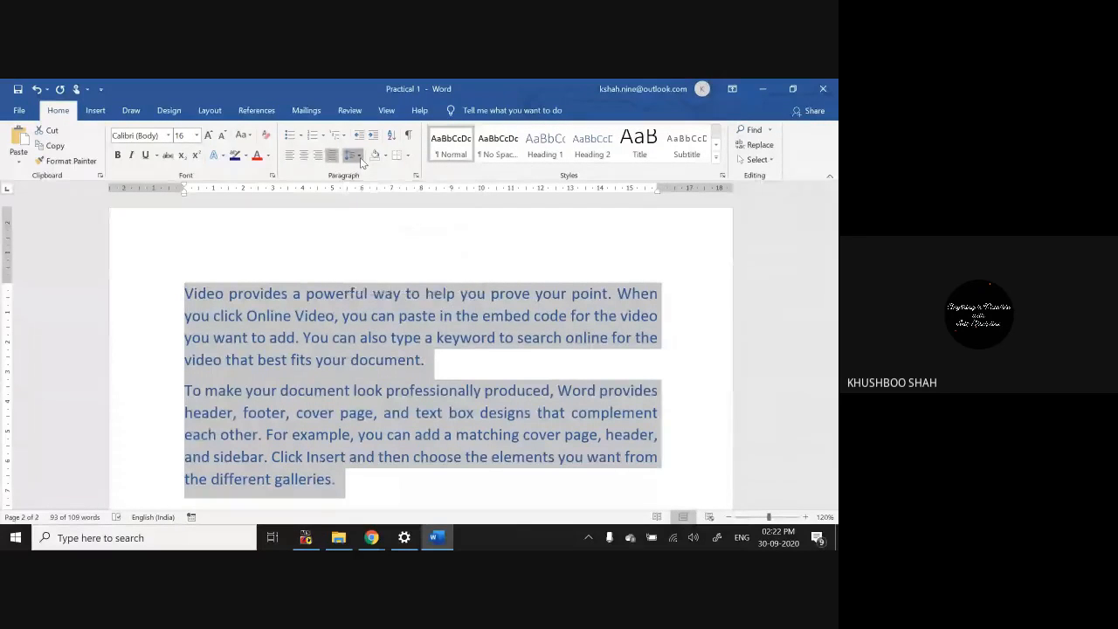
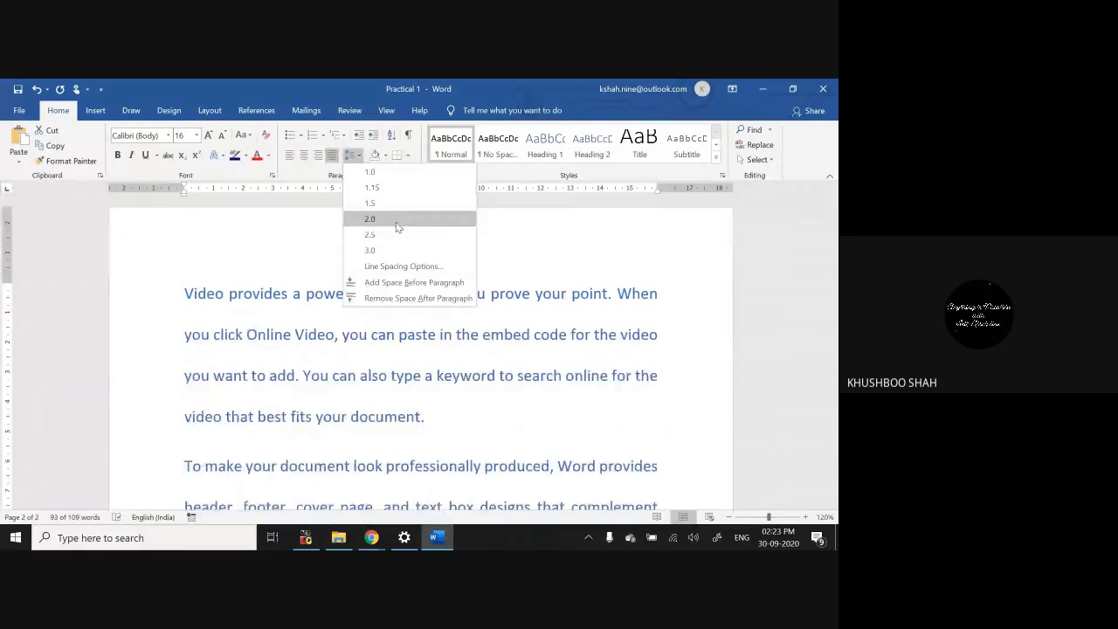
click(397, 172)
Step: Add a blank line after the second sample paragraph and look over the paragraph shading colours
click(375, 464)
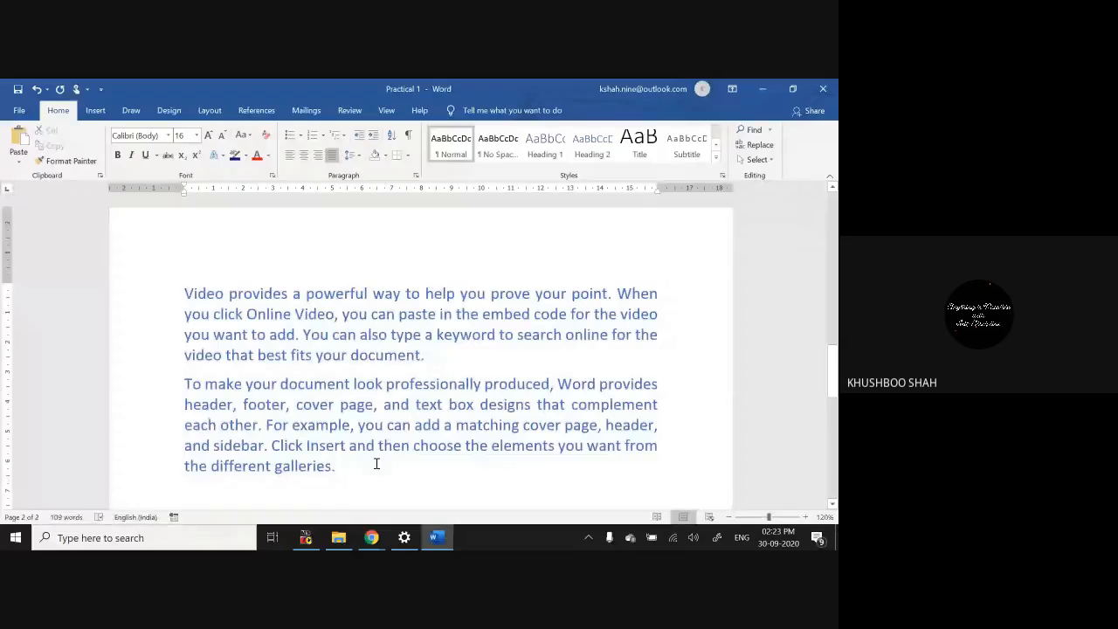
key(Return)
key(Return)
key(Return)
key(Return)
key(BackSpace)
key(BackSpace)
key(BackSpace)
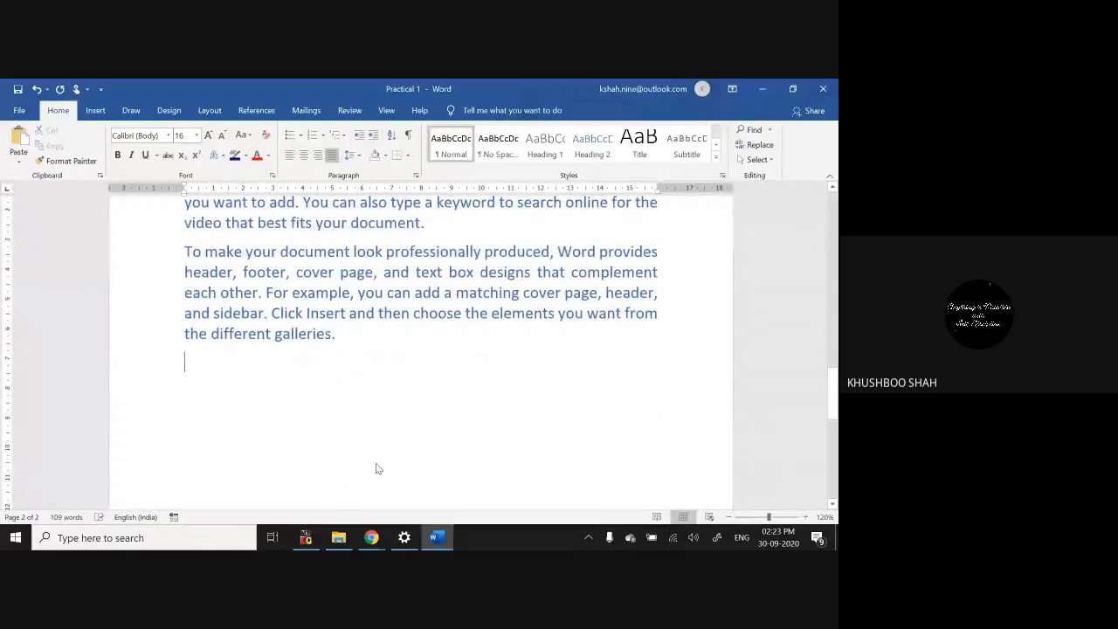
click(385, 156)
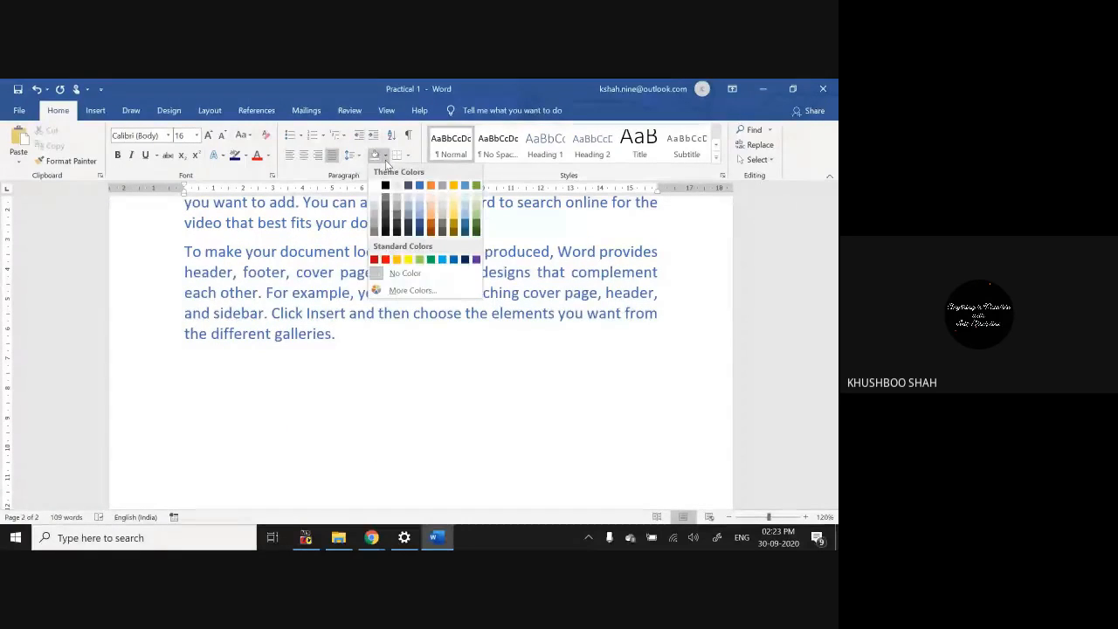
click(383, 345)
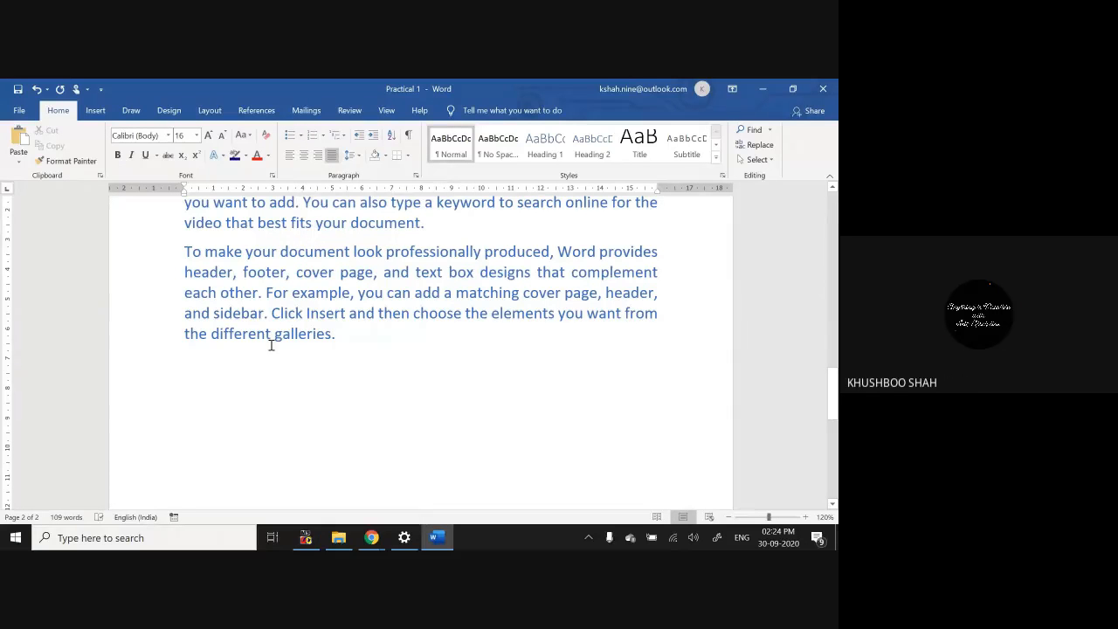
Step: Enter the numbers 1 to 4 on separate lines below the sample paragraphs and delete them again
key(Return)
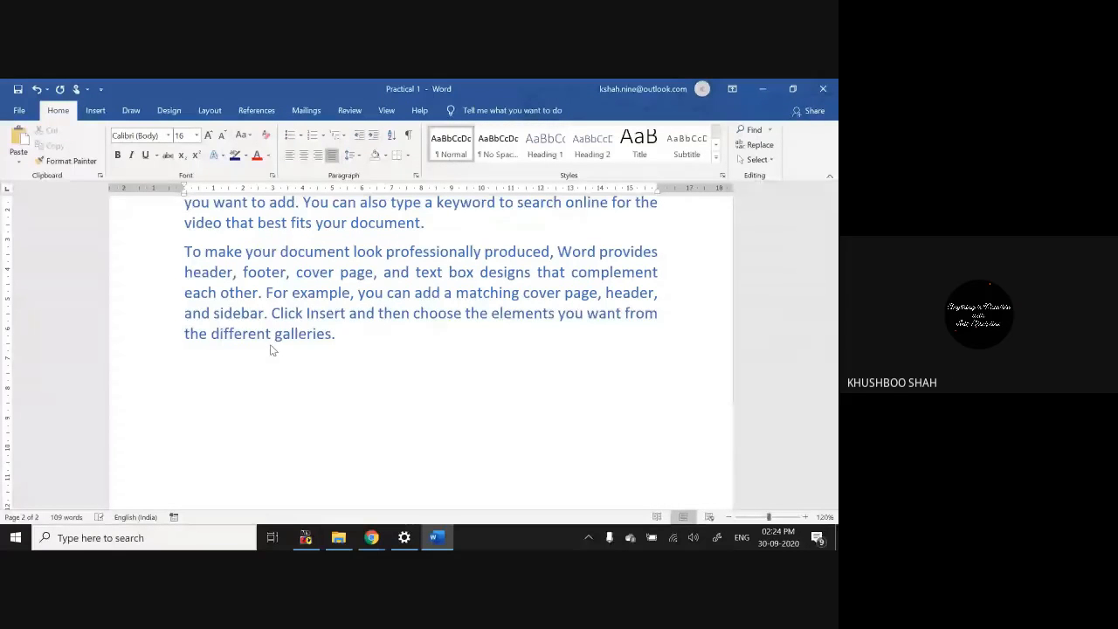
text(1)
key(Return)
text(2)
key(Return)
text(3)
key(Return)
text(4)
key(Return)
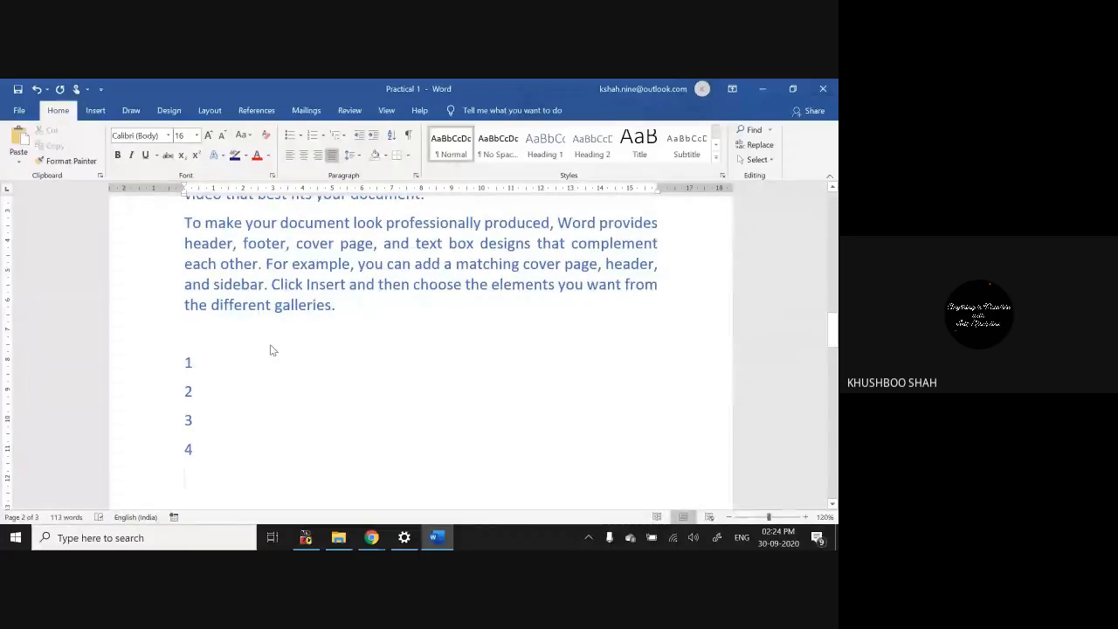
key(Up)
key(Up)
key(Up)
key(Up)
key(shift+Down)
key(shift+Down)
key(shift+Down)
key(shift+Down)
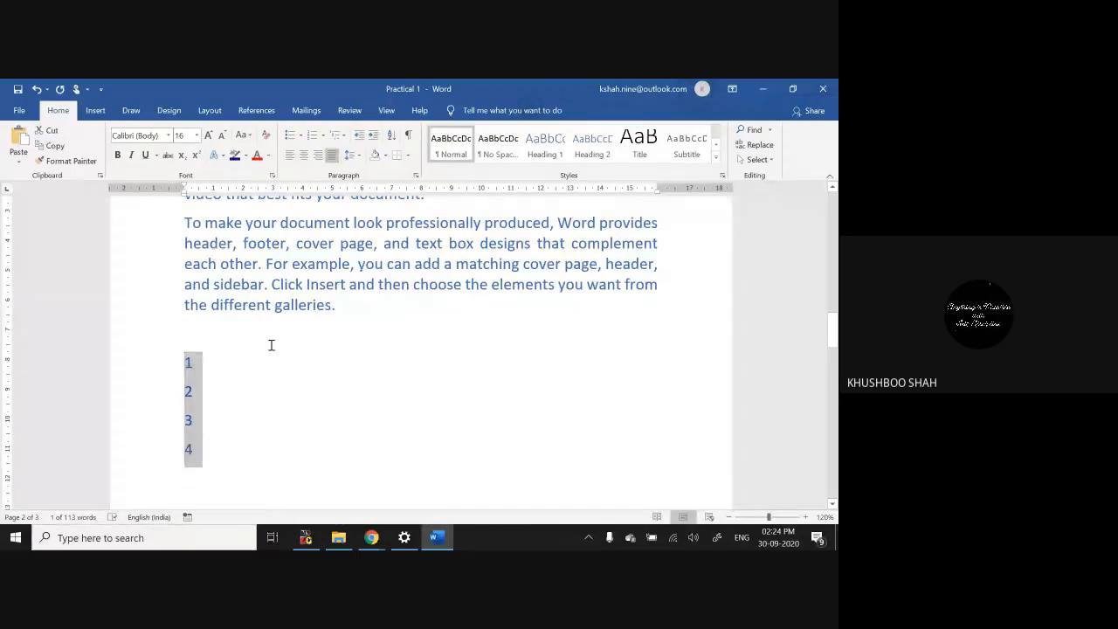
key(Delete)
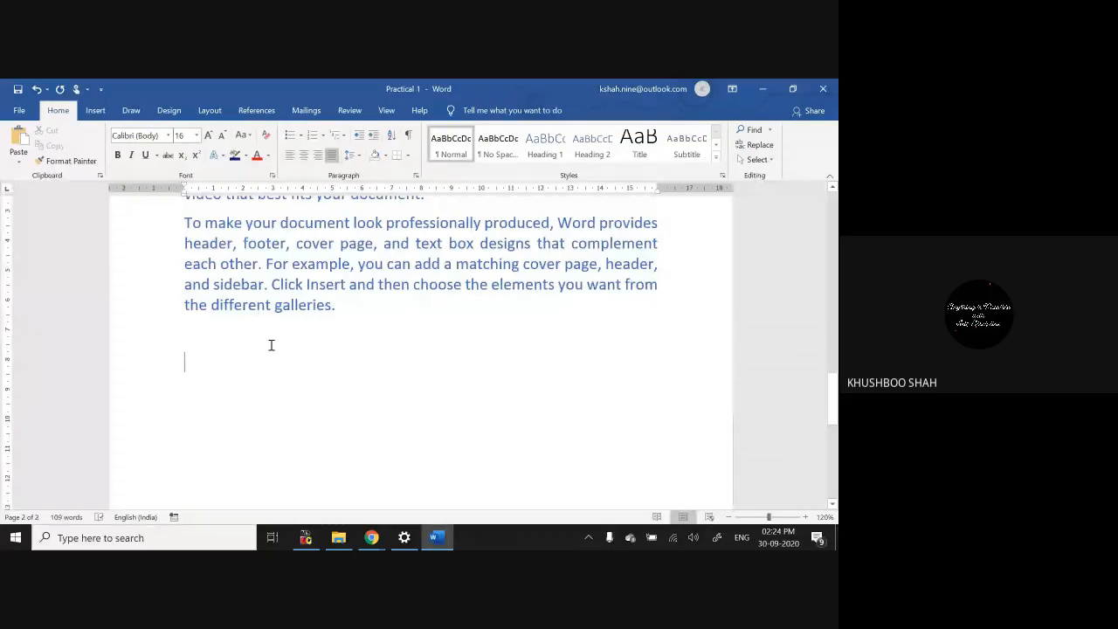
Step: Enter the colour names Red, Green, Blue and Yellow on separate lines below the sample paragraphs
text(red)
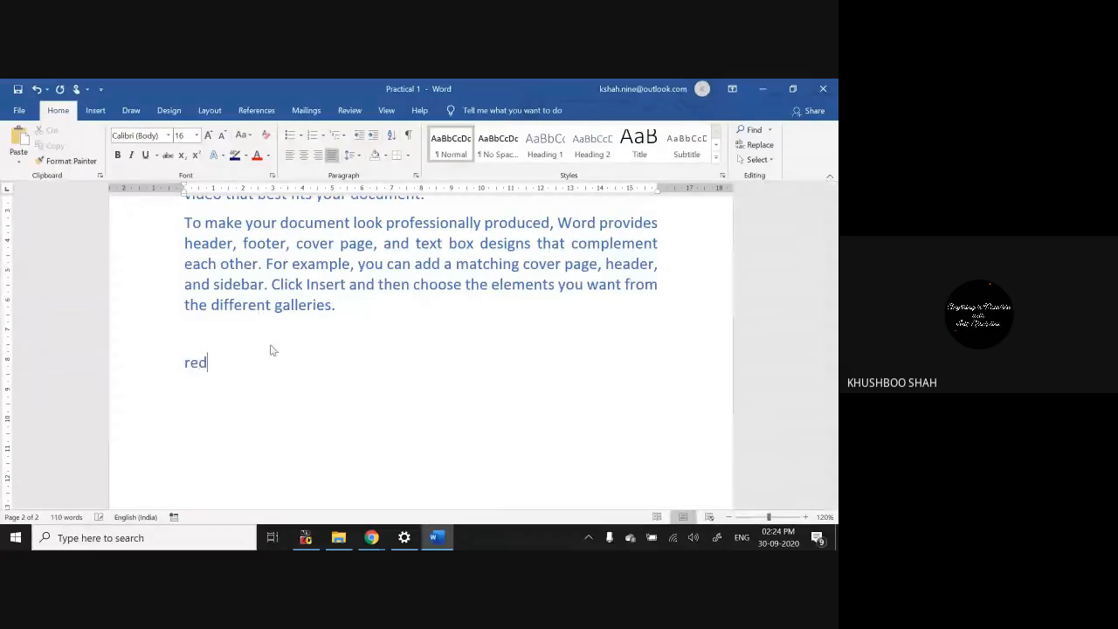
key(Return)
text(green)
key(Return)
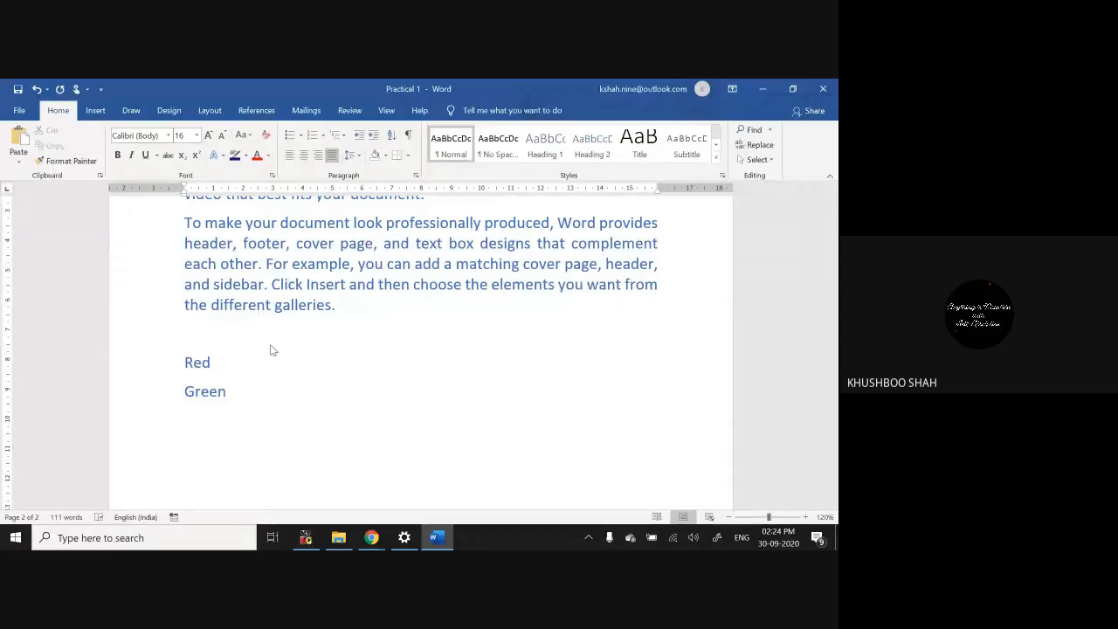
text(blue)
key(Return)
text(yellow)
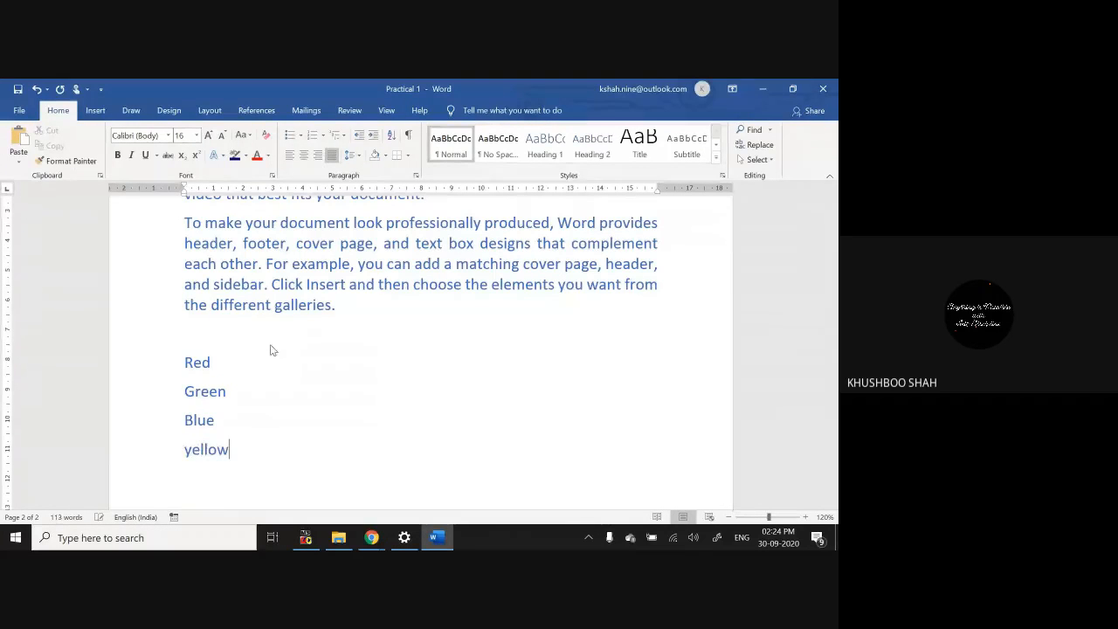
key(Return)
Step: Format the four colour names as a bulleted list with hollow circle bullets
key(Up)
key(Up)
key(Up)
key(Up)
key(shift+Down)
key(shift+Down)
key(shift+Down)
key(shift+Down)
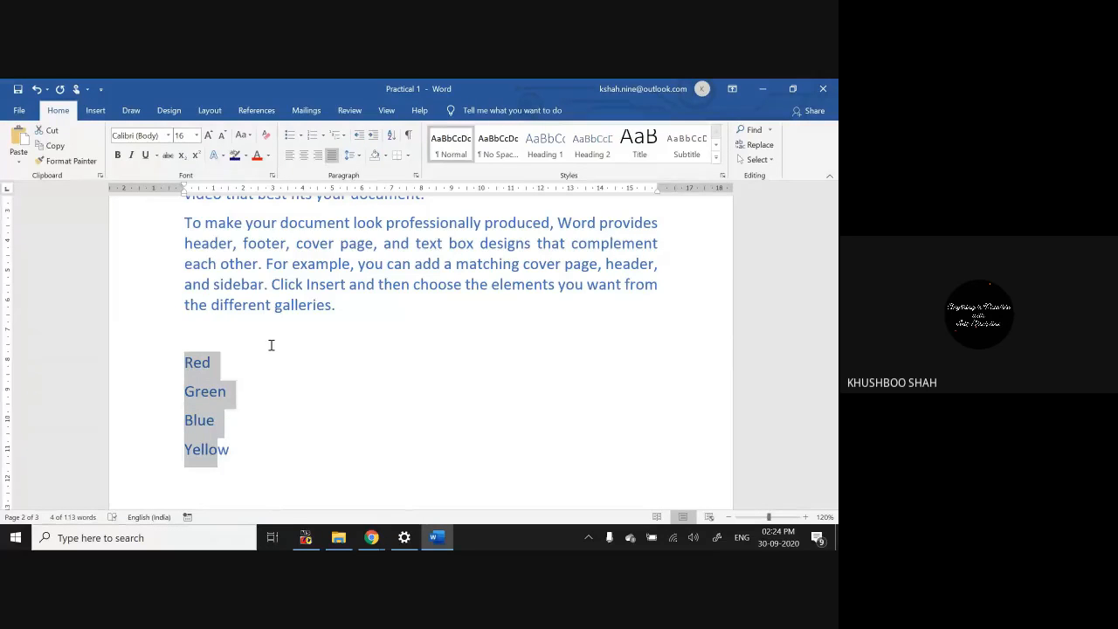
click(299, 138)
click(323, 140)
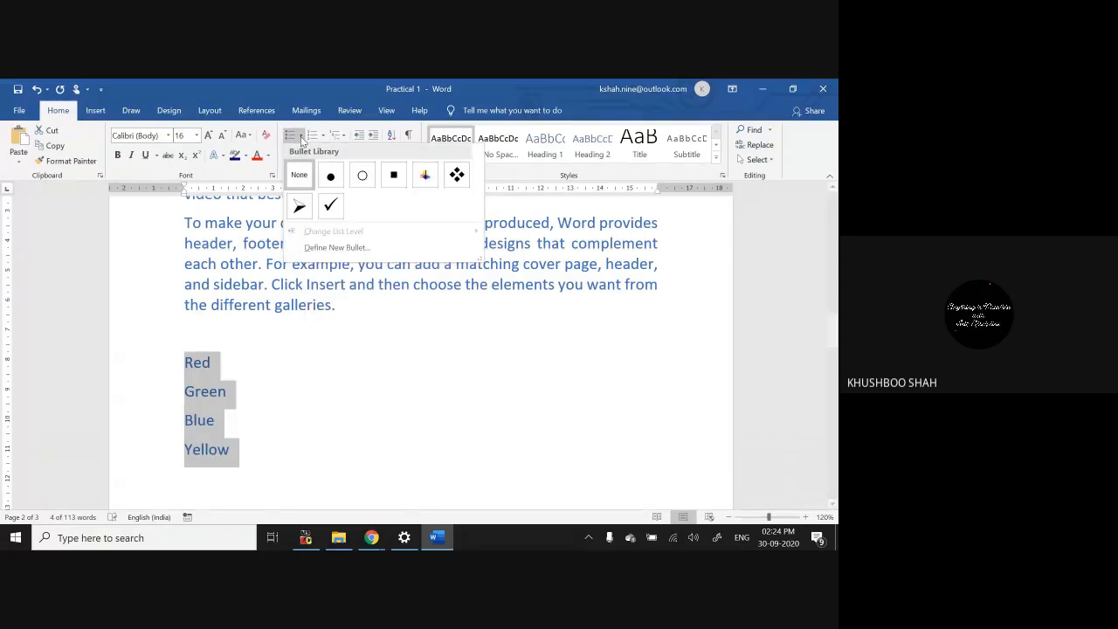
click(301, 136)
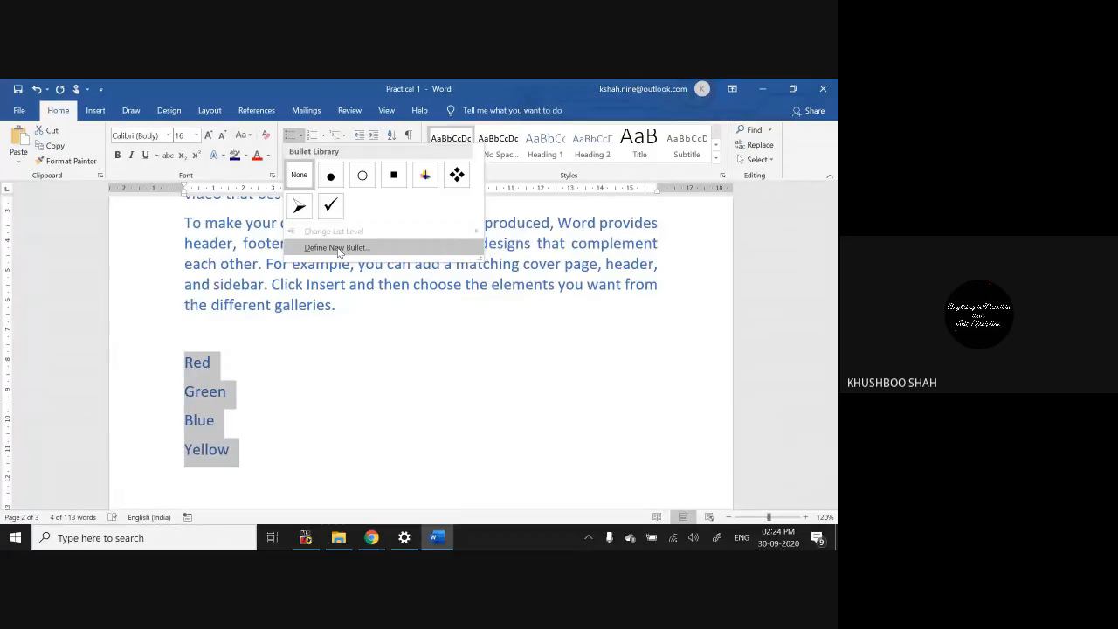
click(363, 176)
Step: End the bulleted list after Yellow and start a plain line below it, leaving a blank line between
click(307, 424)
key(Return)
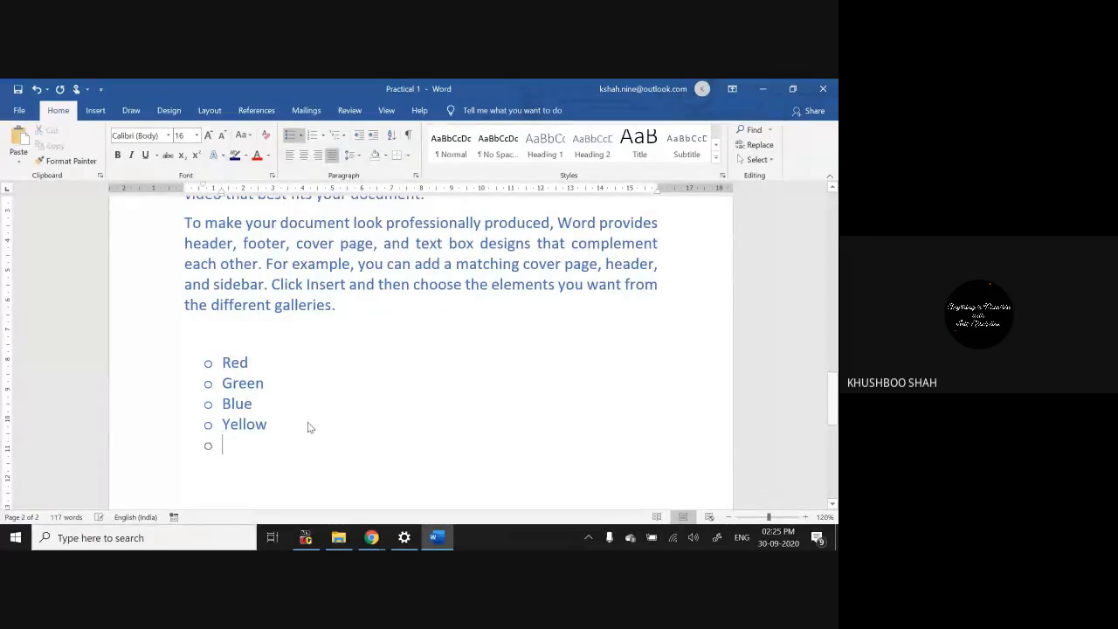
key(Return)
key(Return)
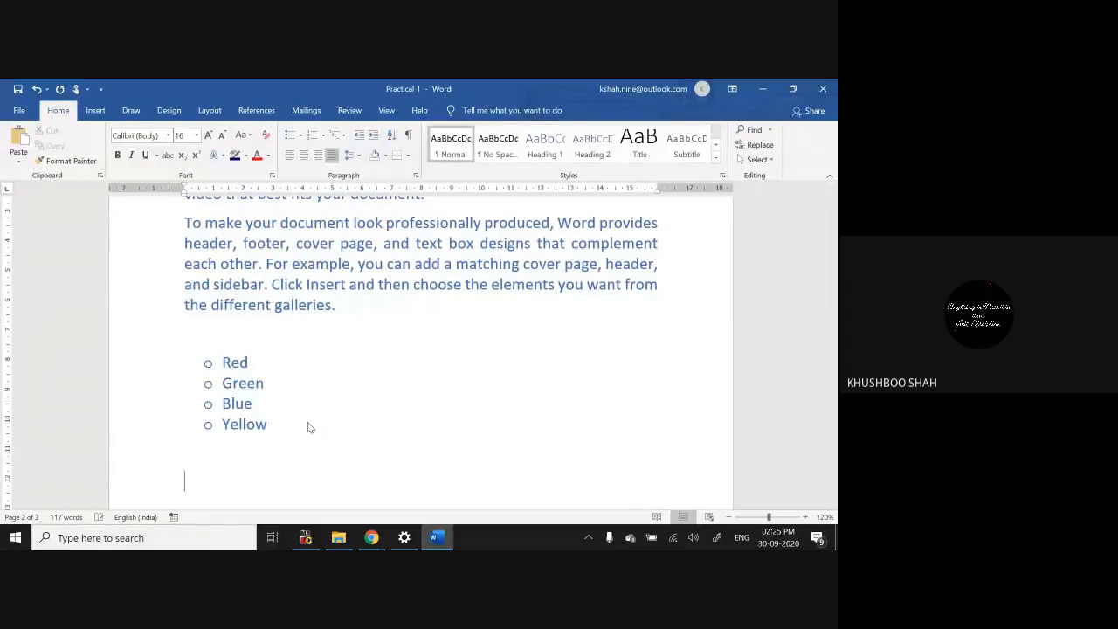
key(BackSpace)
key(Return)
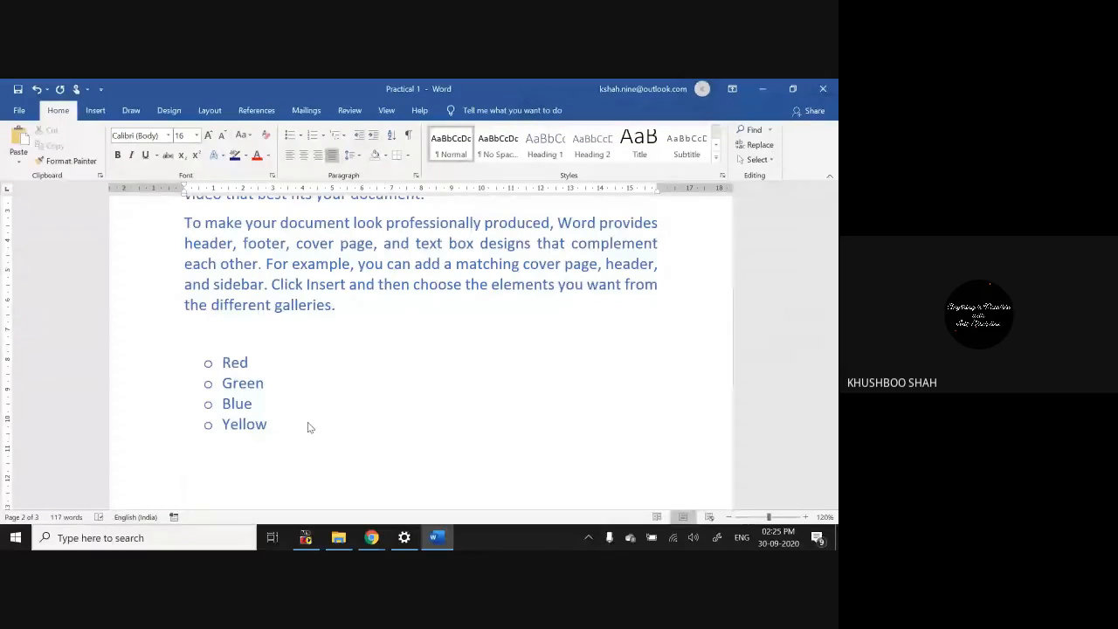
Step: Enter the category names Drinks, Food and Colours on separate lines below the bulleted list
text(drinks)
key(Return)
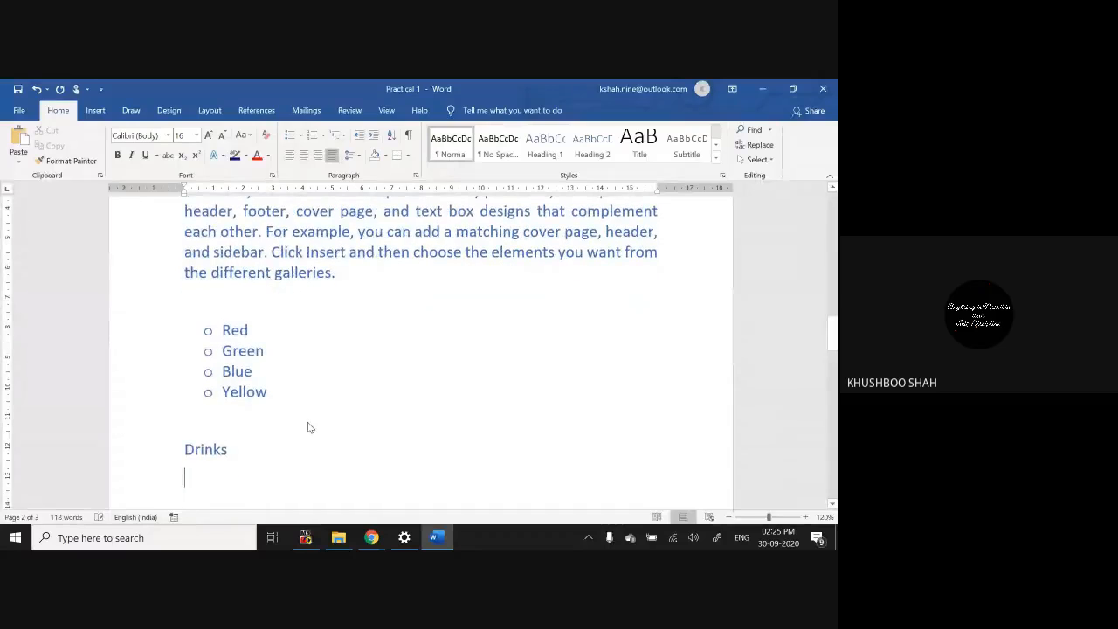
text(food)
key(Return)
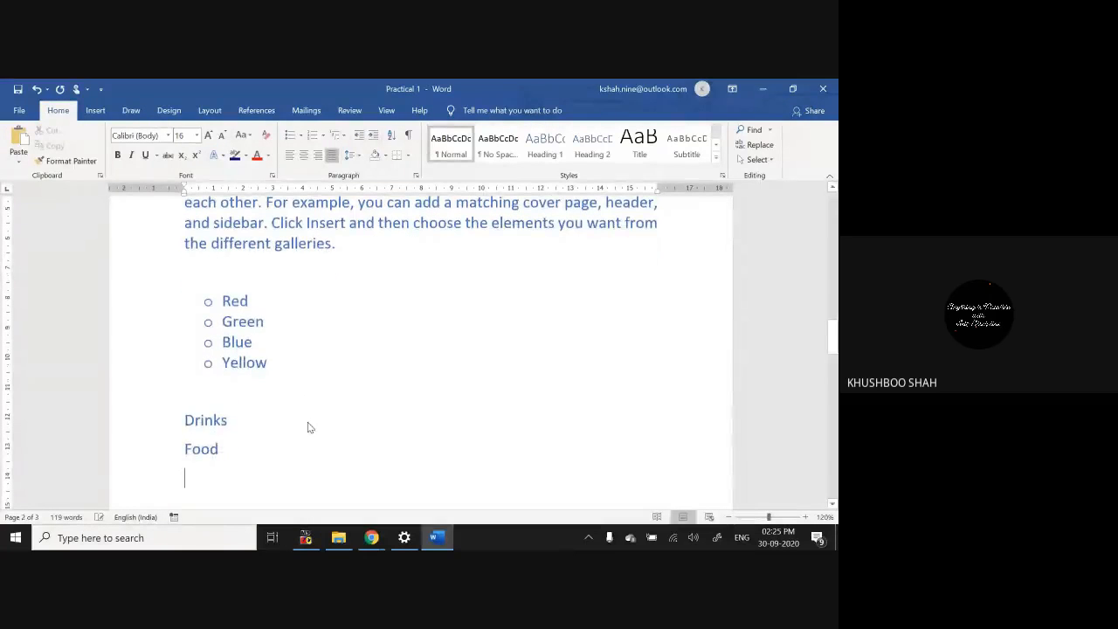
text(colours)
key(Return)
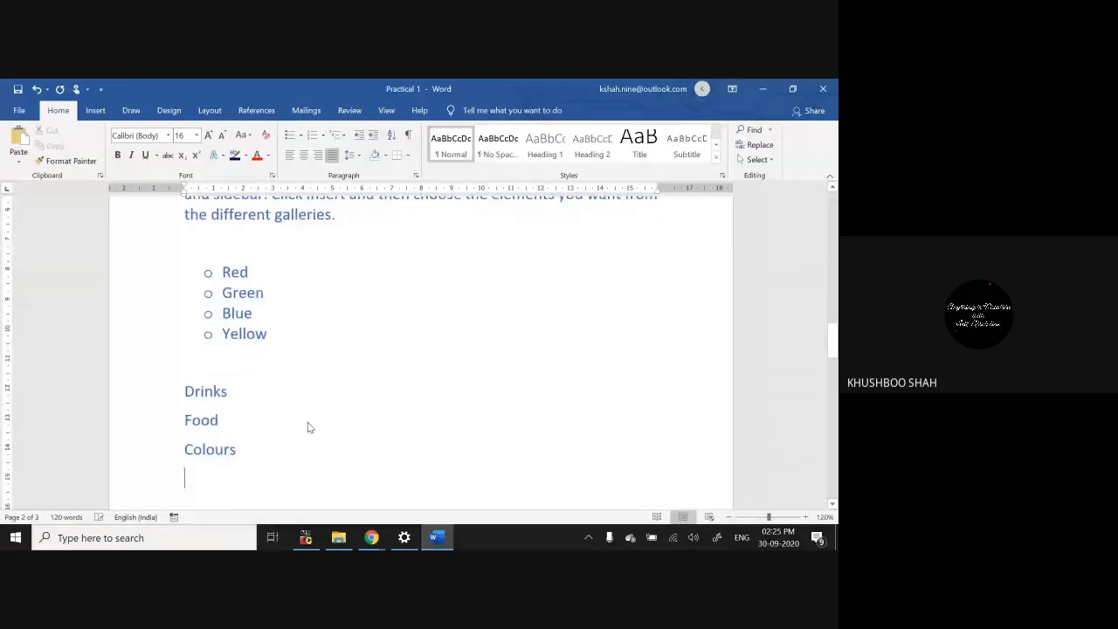
Step: Add the drink names Cocacola, Pepsi and Thumsup on separate lines between Drinks and Food, without a blank line
key(Up)
key(Up)
key(Up)
key(End)
key(Return)
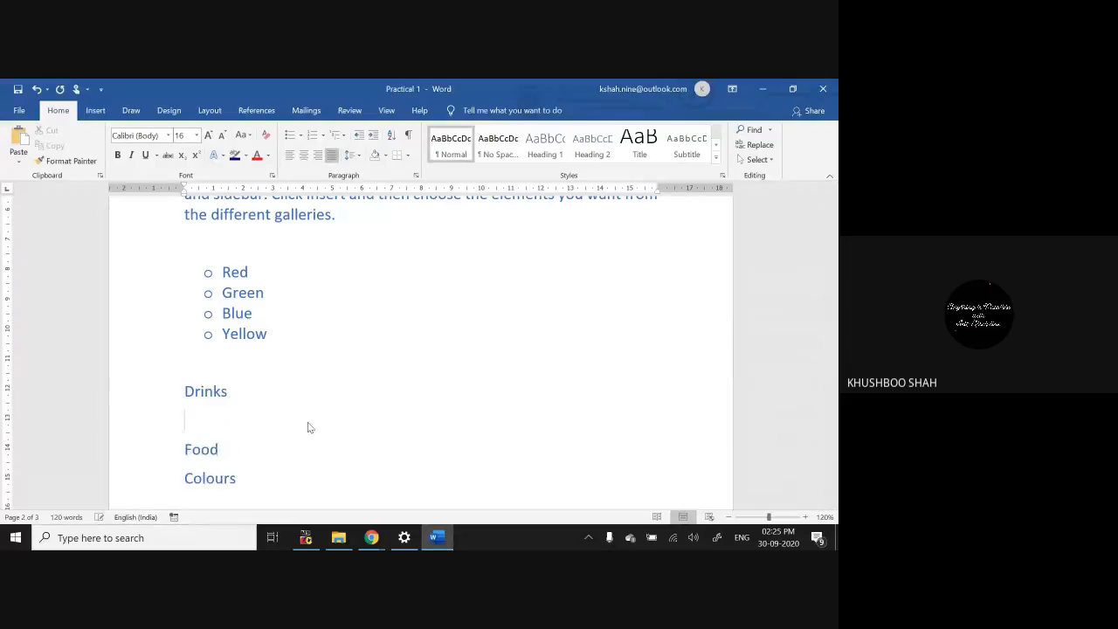
text(cocaco)
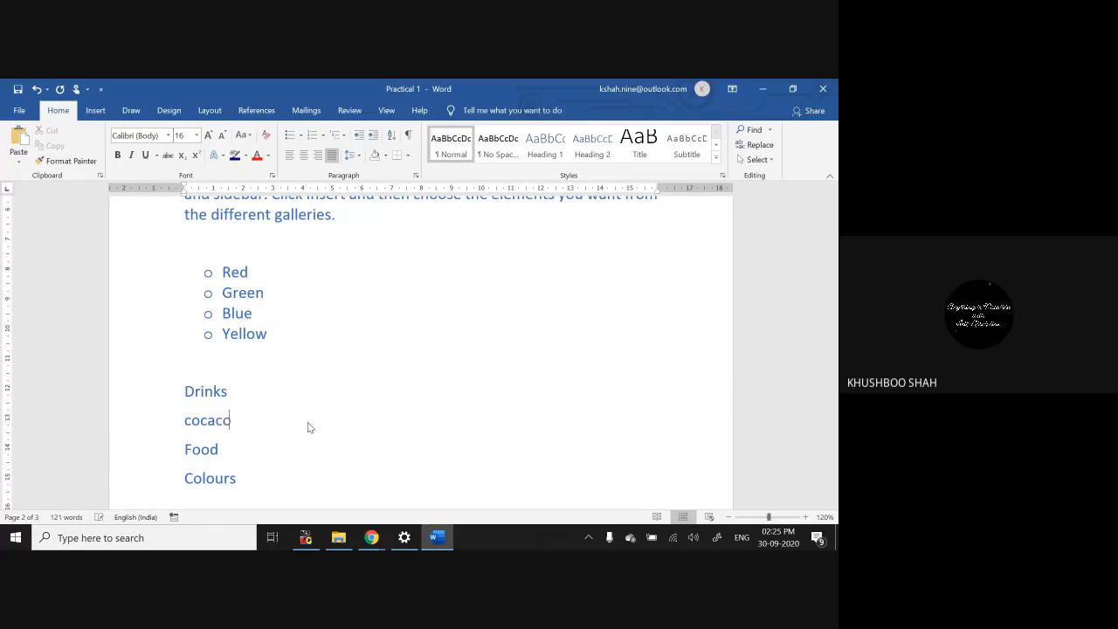
text(la)
key(Return)
text(pep)
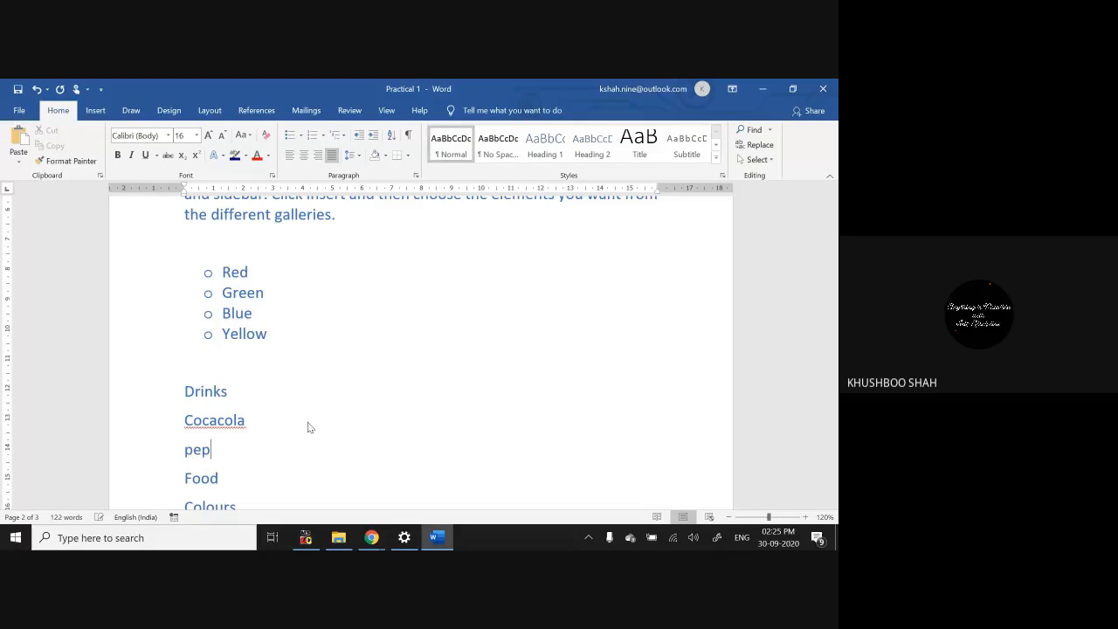
text(si)
key(Return)
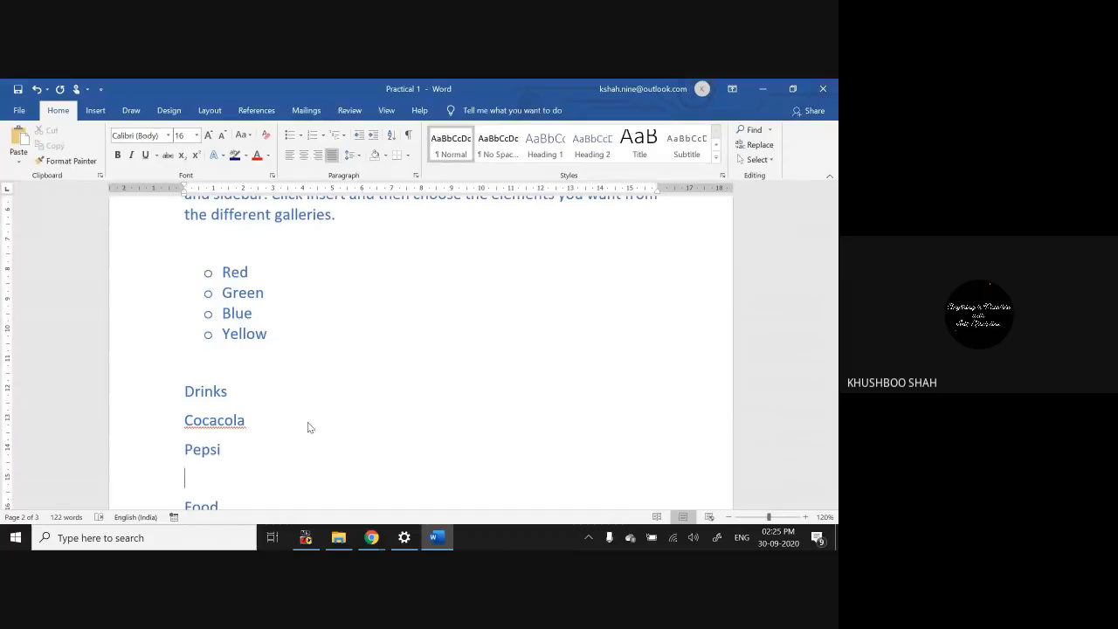
text(thumsau)
key(BackSpace)
key(BackSpace)
text(up)
key(Return)
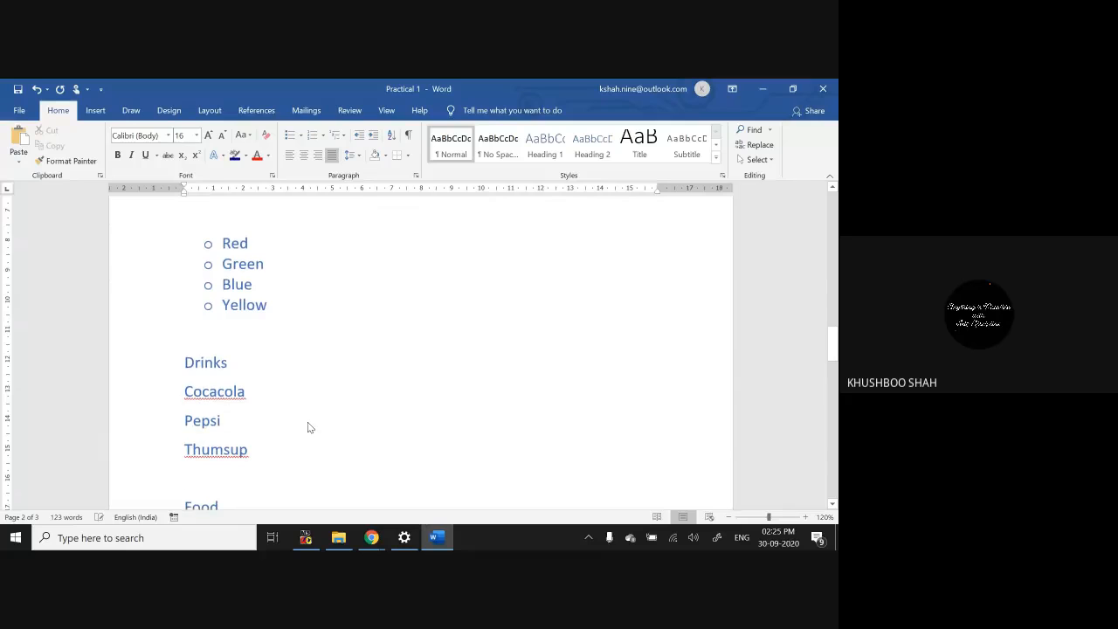
key(Delete)
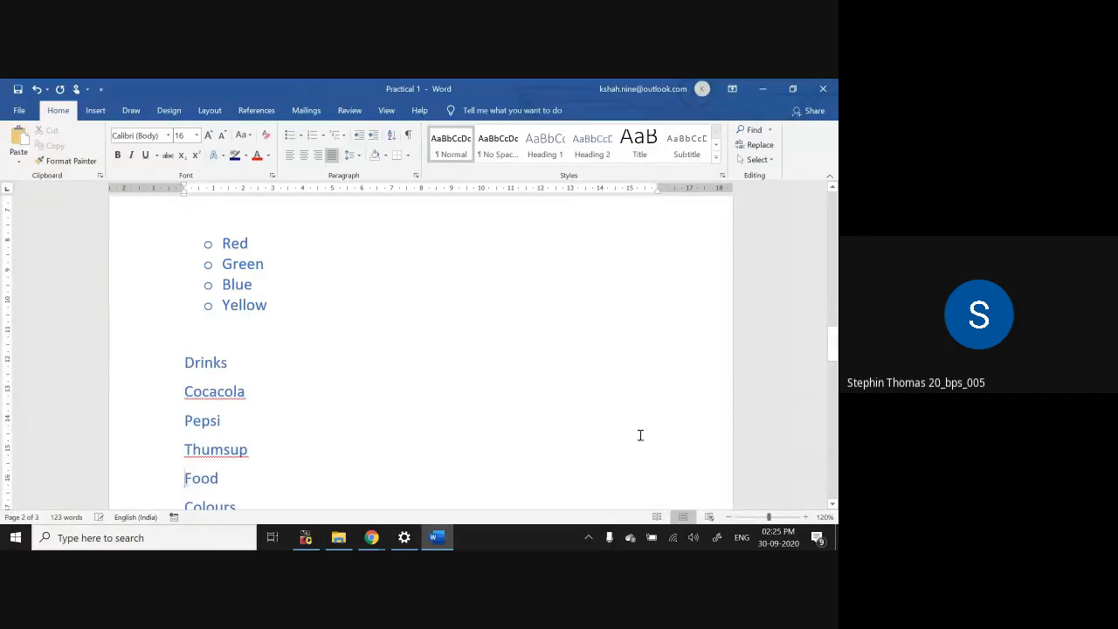
Step: Add the food names Pizza and Pasta on separate lines between Food and Colours
click(832, 504)
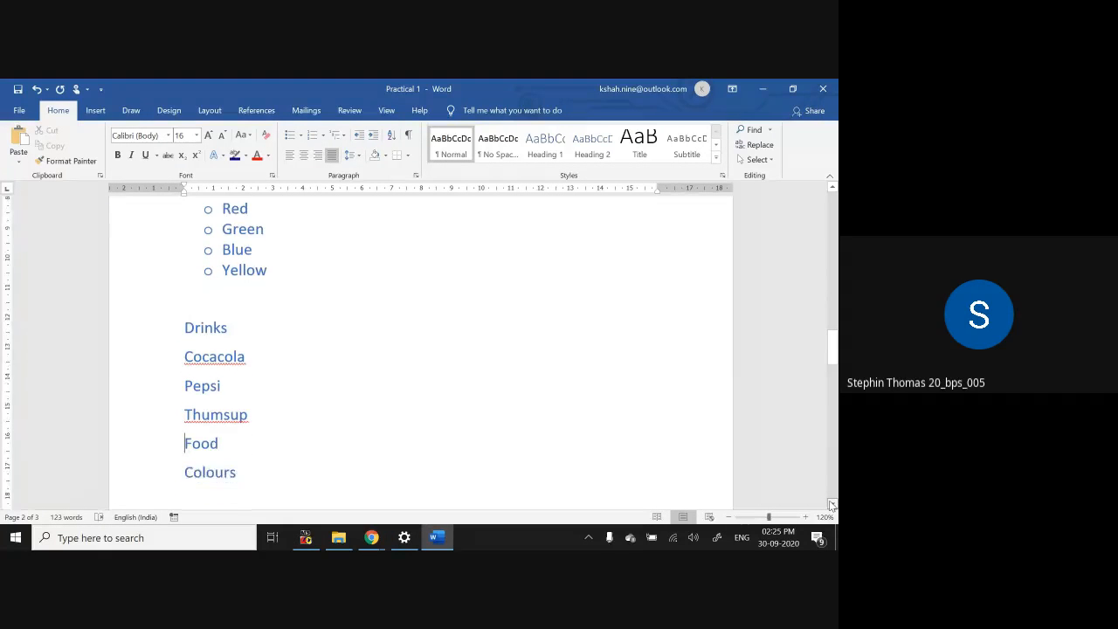
drag(832, 504, 831, 504)
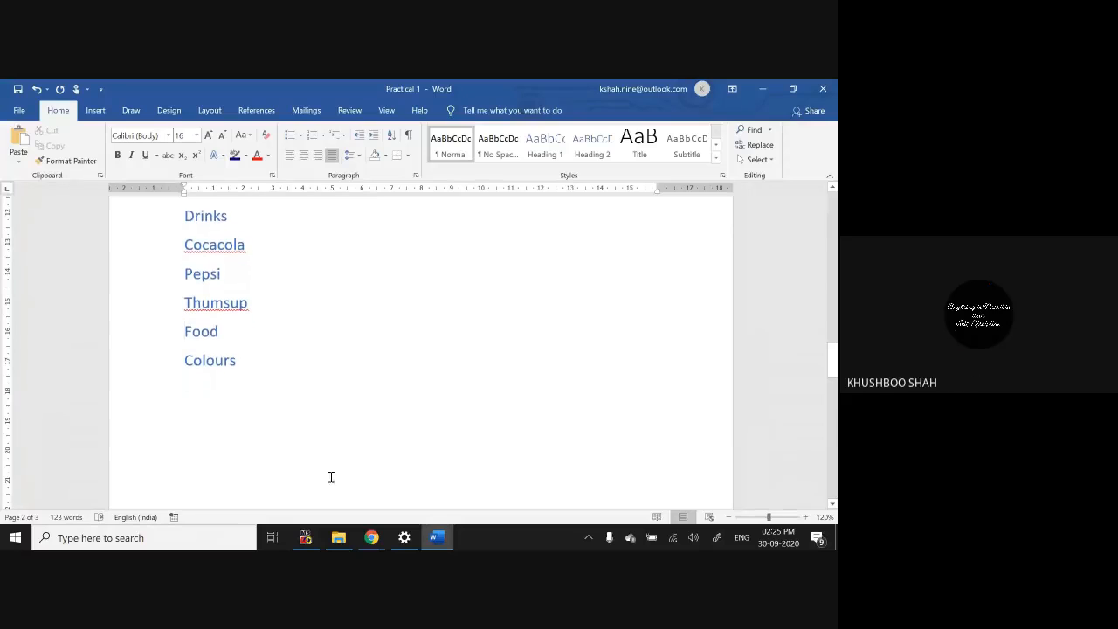
click(237, 332)
key(Return)
text(piz)
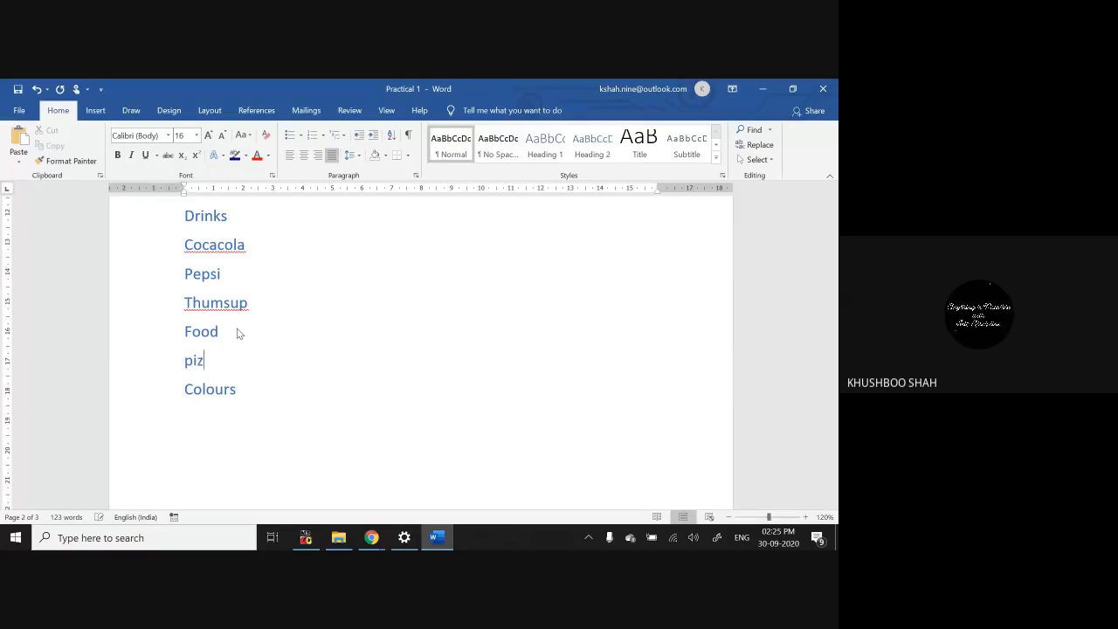
text(za)
key(Return)
text(pasta)
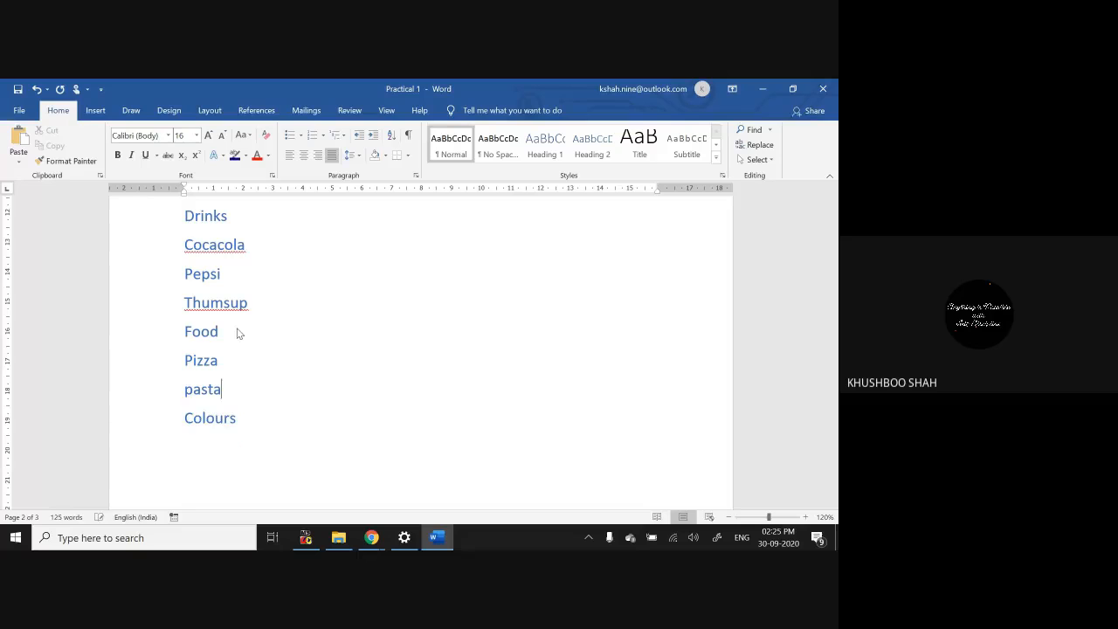
key(Return)
key(Delete)
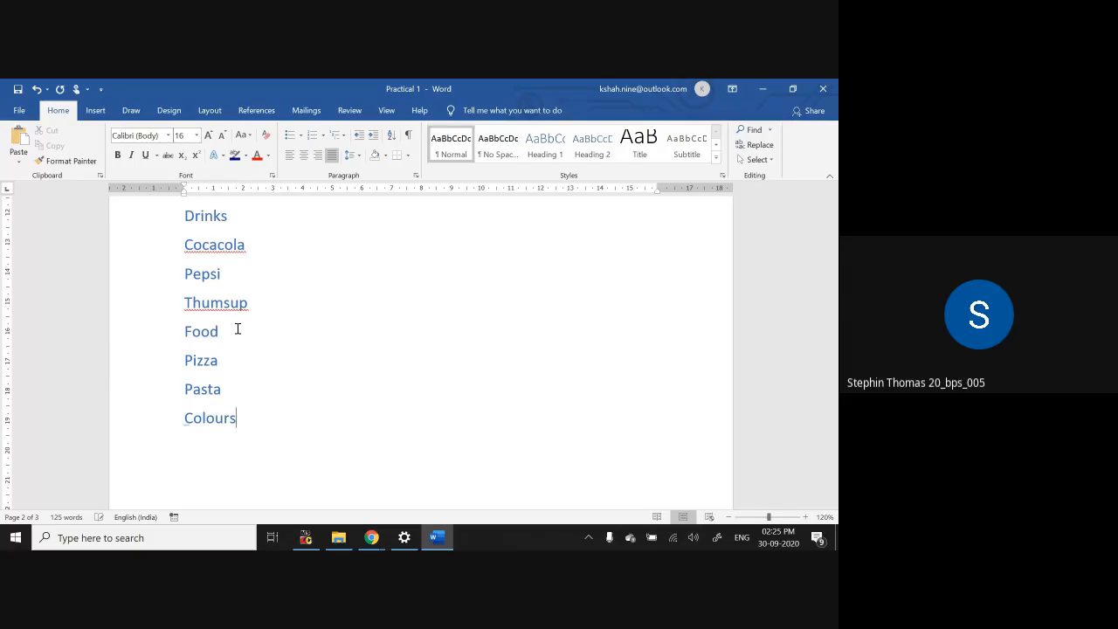
Step: Add the colour names Red, Green and Blue on separate lines below Colours
key(Return)
text(red)
key(Return)
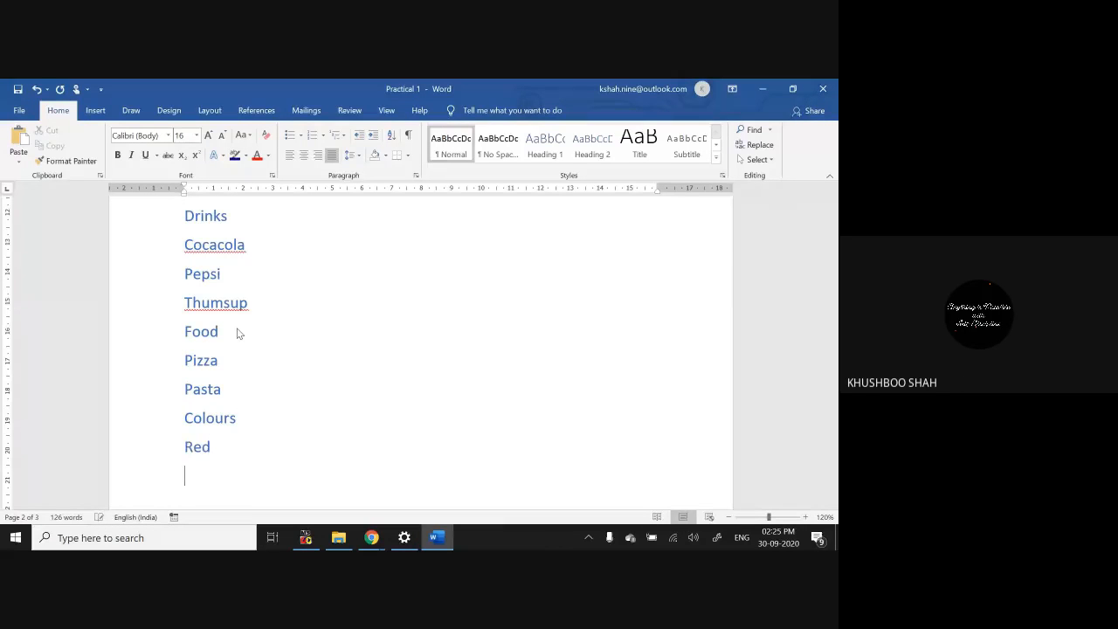
text(green)
key(Return)
text(blue)
key(Return)
Step: Format all lines from Drinks to Blue as a bulleted list with solid round bullets
key(Up)
key(Up)
key(Up)
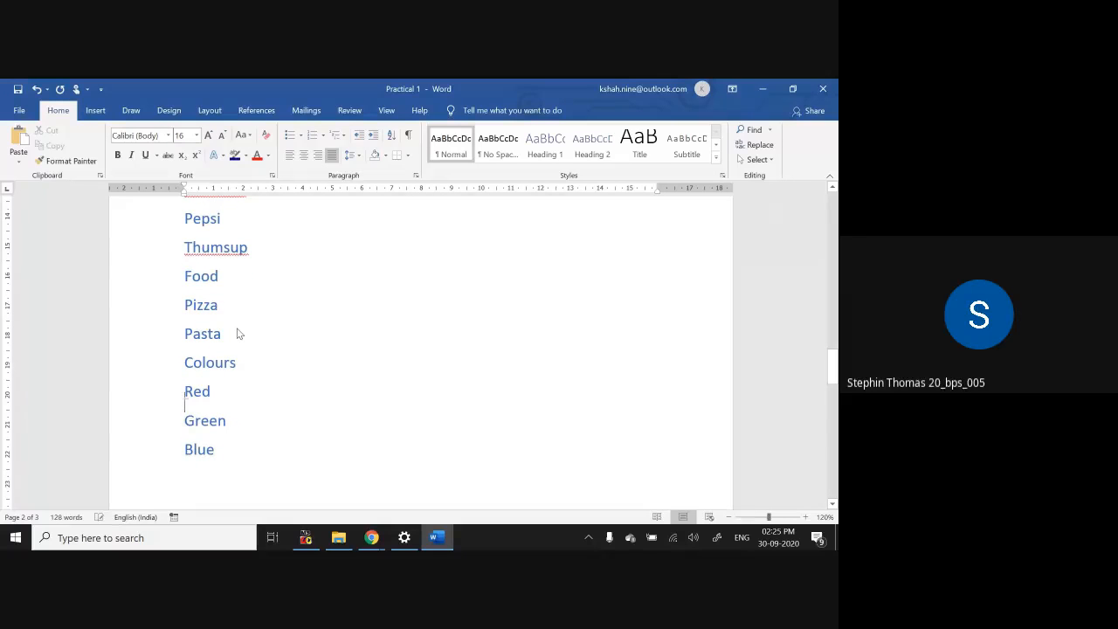
key(Up)
key(Up)
key(Up)
key(Up)
key(Up)
key(Up)
key(Up)
key(Up)
key(Up)
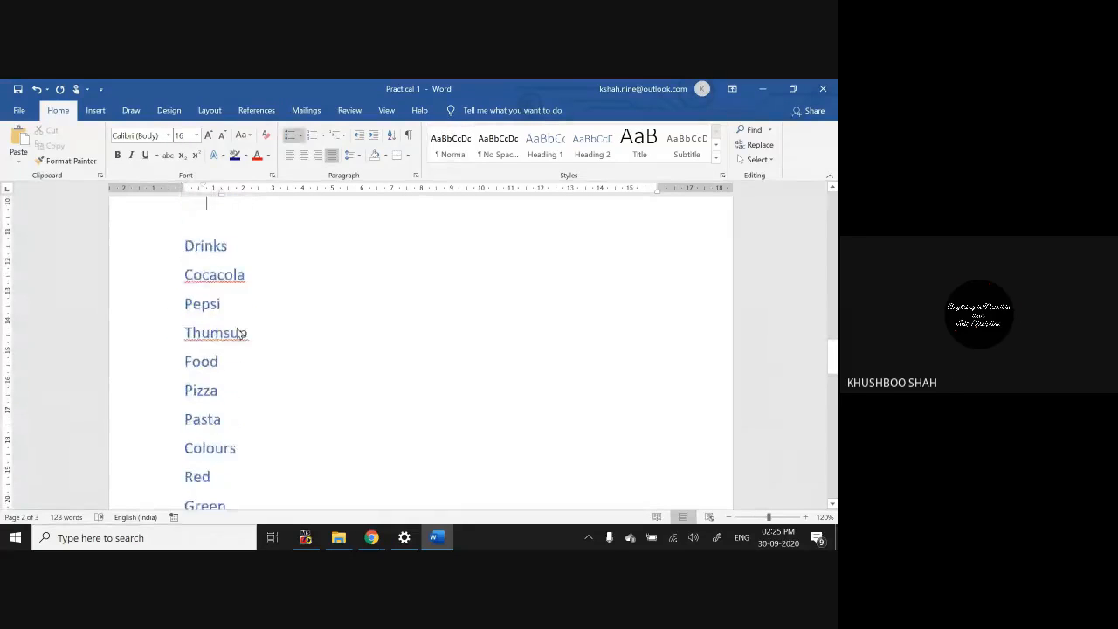
key(Down)
key(Down)
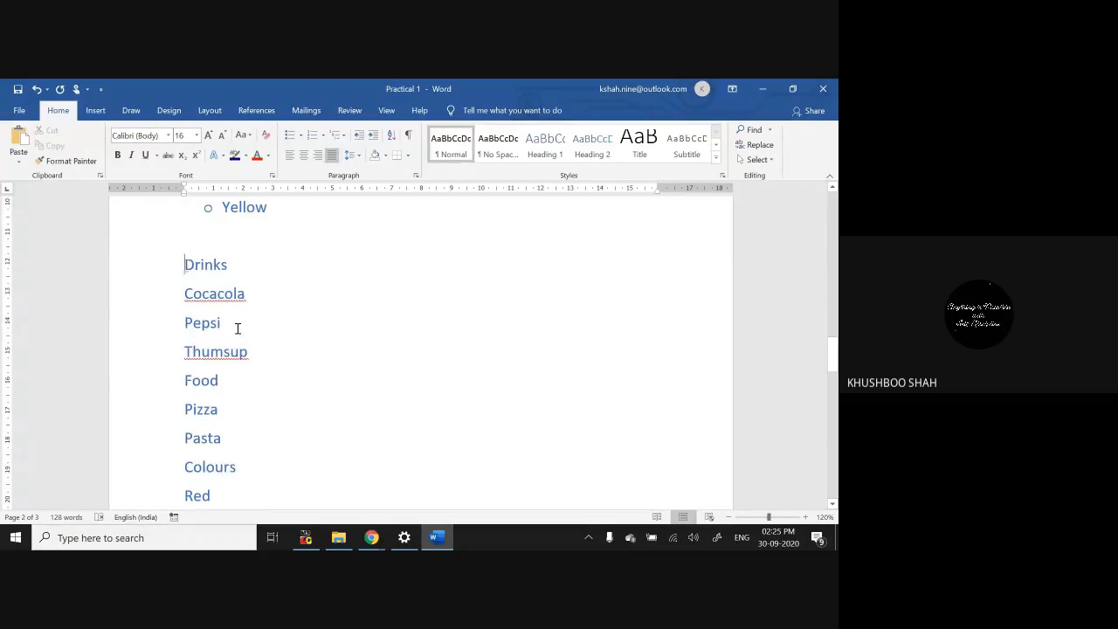
key(shift+Down)
key(shift+Down)
key(shift+Down)
key(shift+Down)
key(shift+Down)
key(shift+Down)
key(shift+Down)
key(shift+Down)
key(shift+Down)
key(shift+Down)
key(shift+Down)
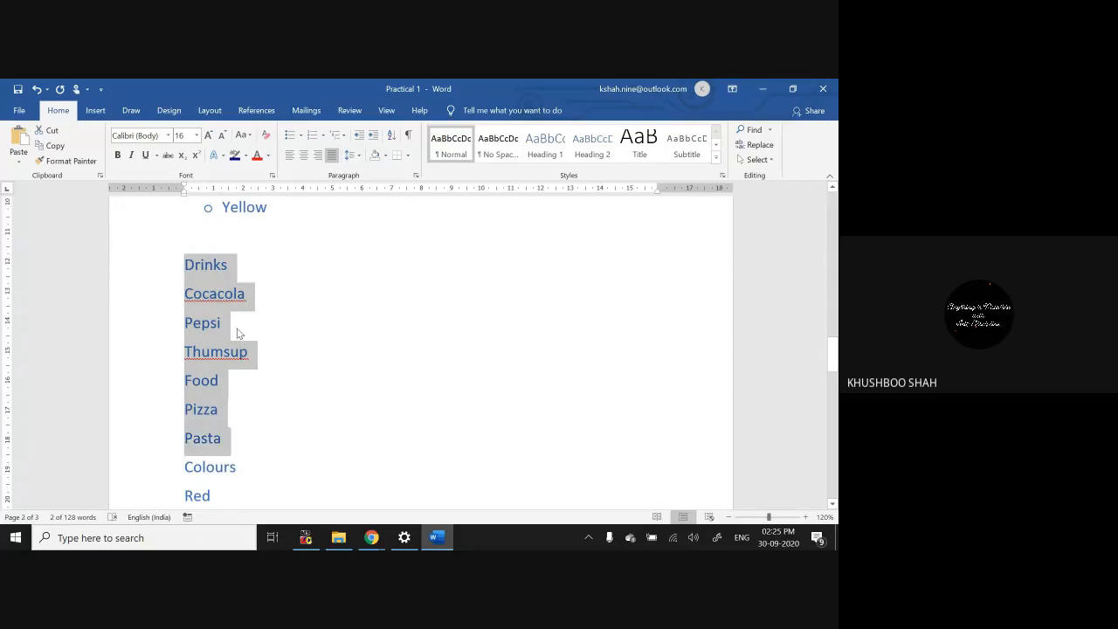
key(shift+Down)
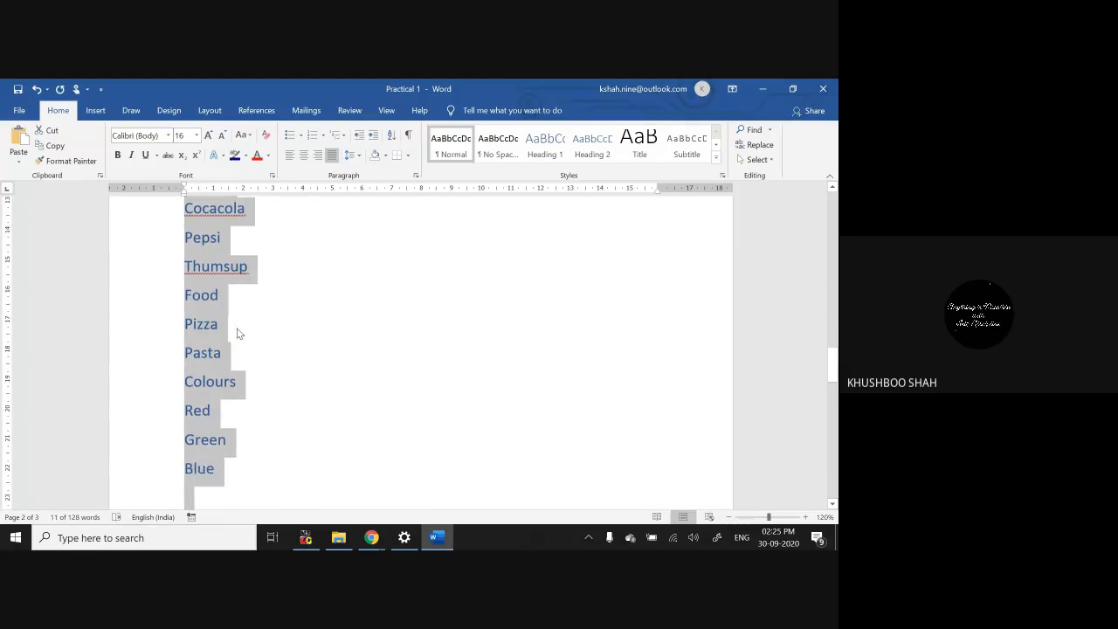
click(299, 137)
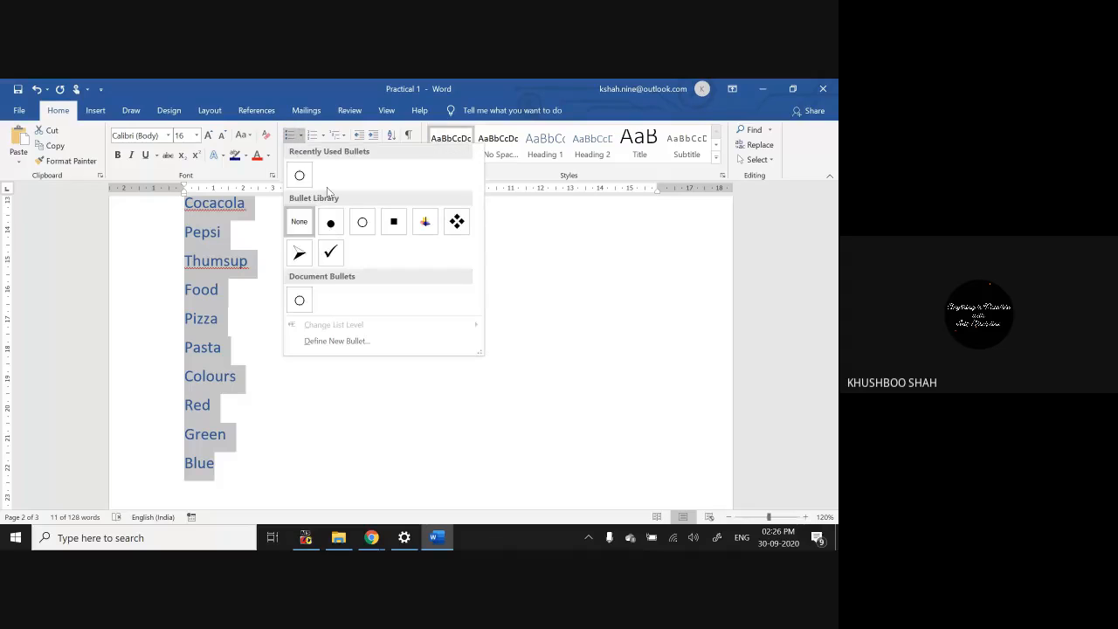
click(334, 222)
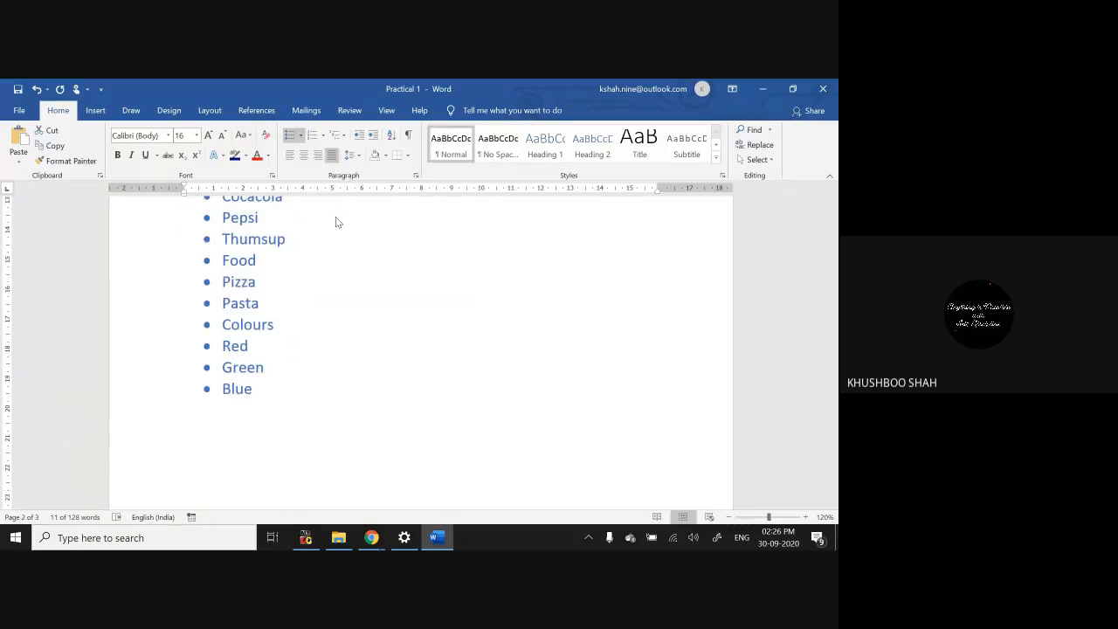
Step: Demote Cocacola, Pepsi and Thumsup to second-level bullets under Drinks
scroll(832, 192, up, 3)
click(832, 192)
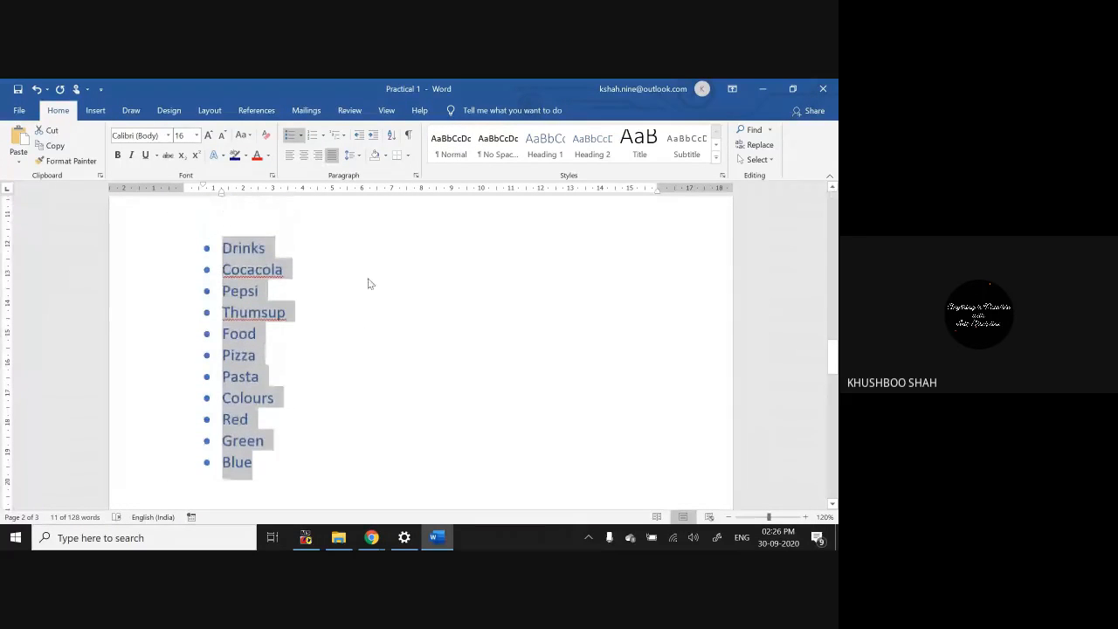
click(309, 267)
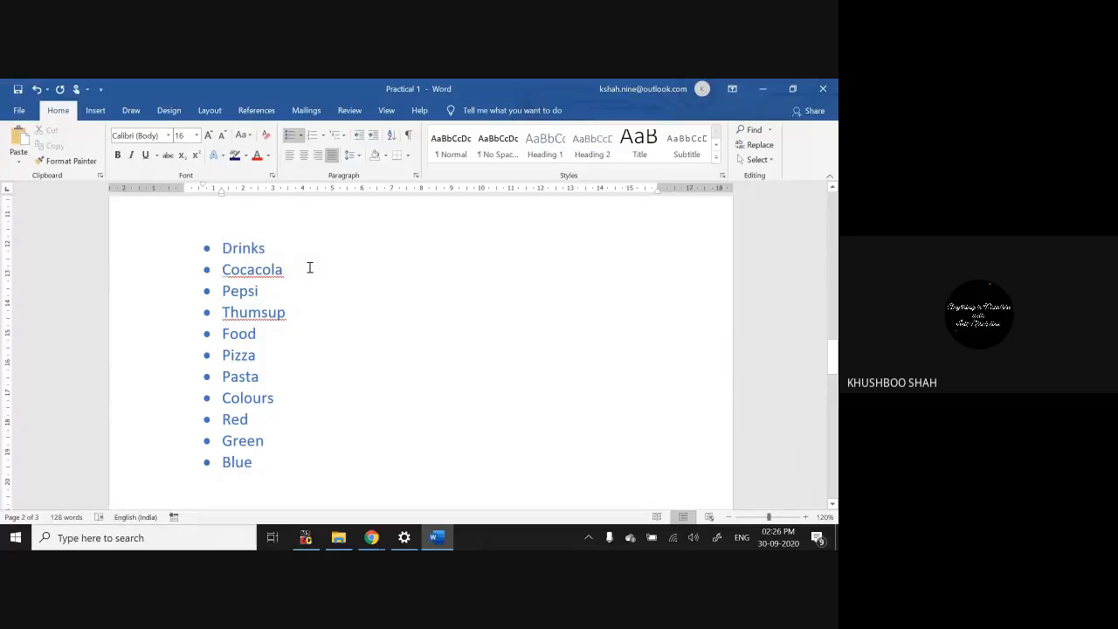
key(Home)
key(Tab)
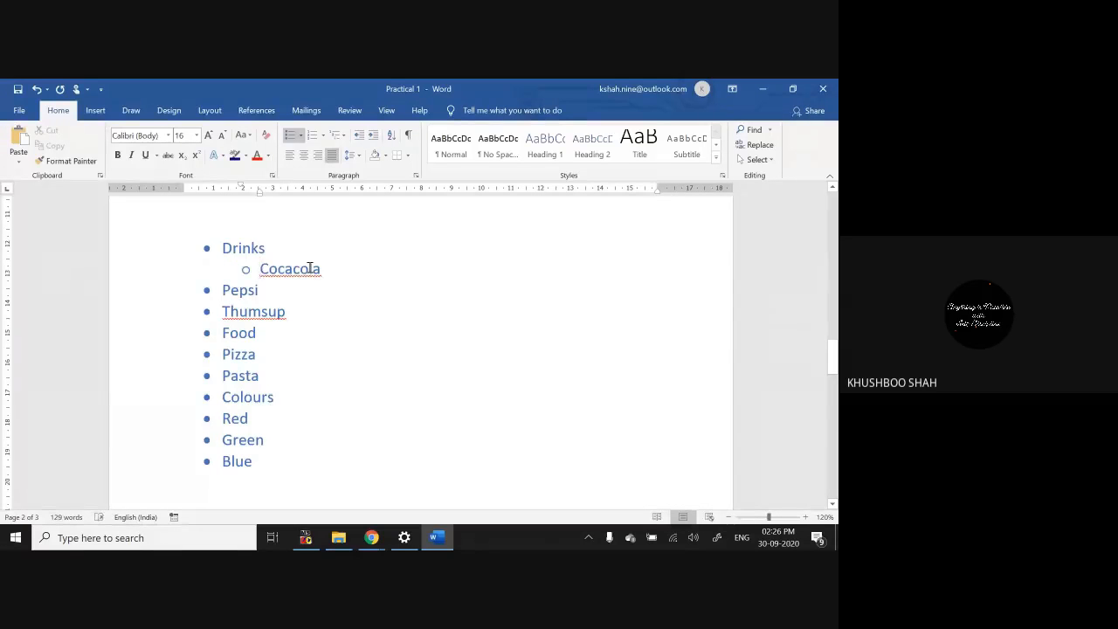
key(Down)
key(Left)
key(Left)
key(Left)
key(Left)
key(Left)
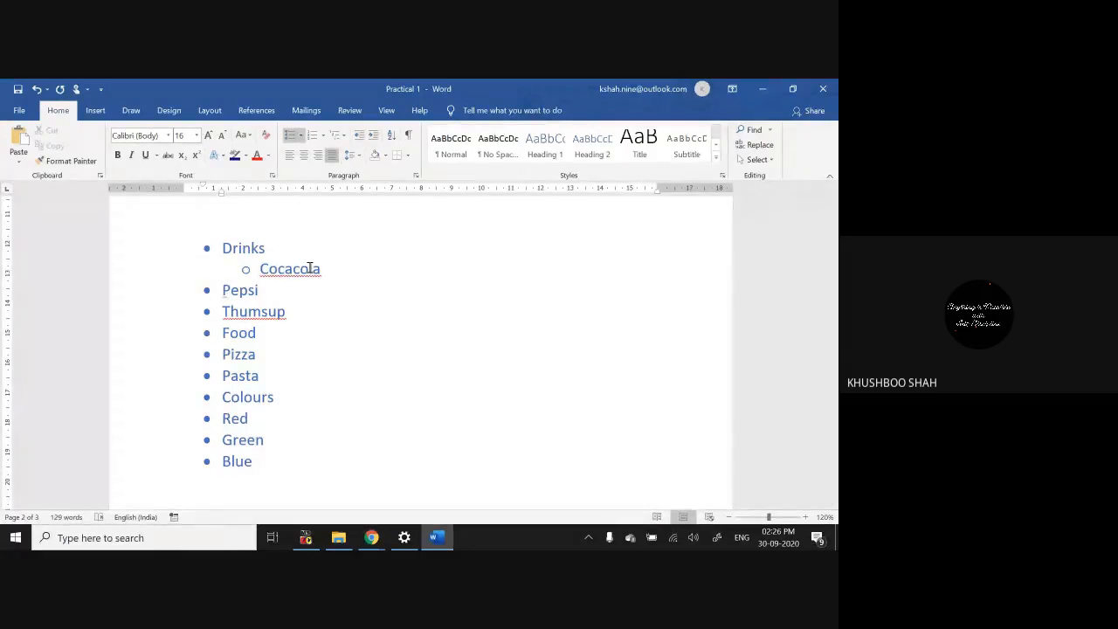
key(Tab)
key(Down)
key(Down)
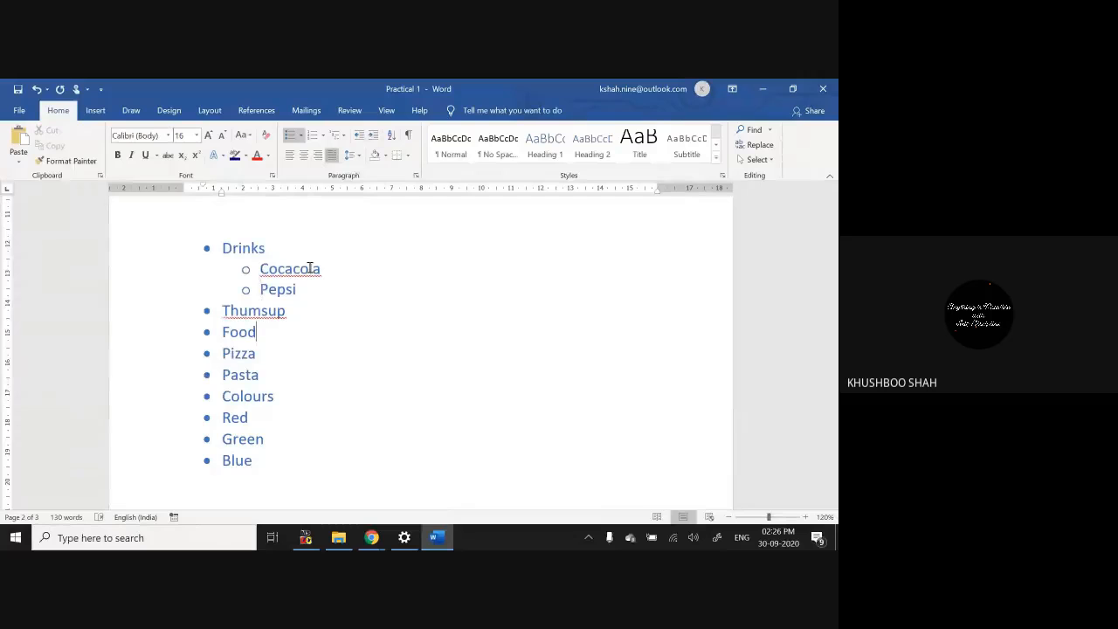
key(Up)
key(Left)
key(Left)
key(Left)
key(Left)
key(Tab)
key(Down)
key(Left)
key(Left)
key(Left)
key(Left)
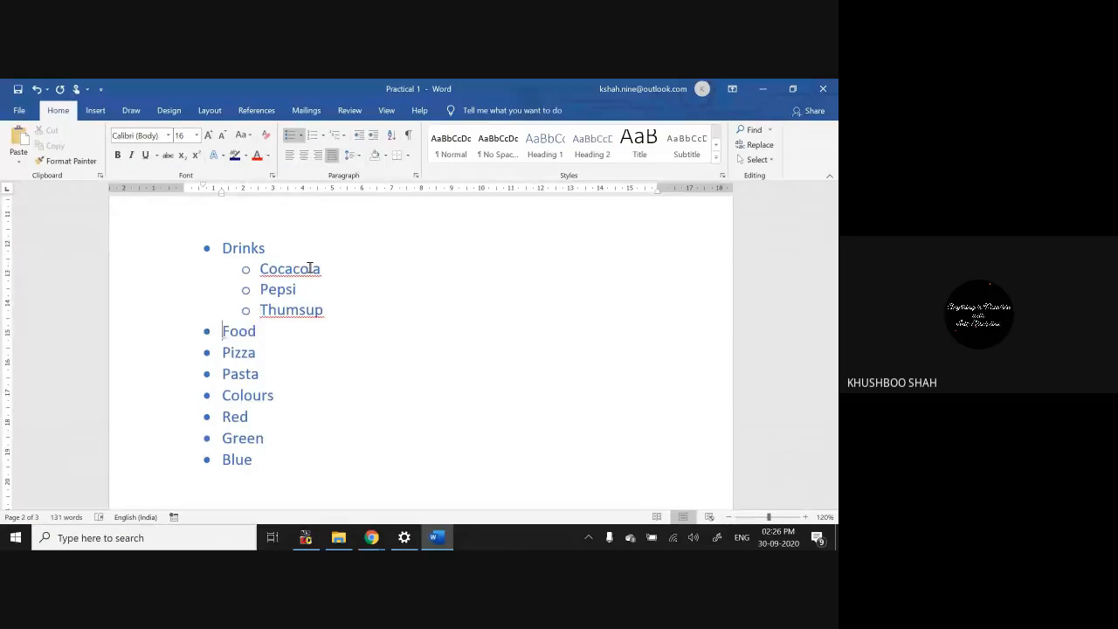
key(Tab)
key(Down)
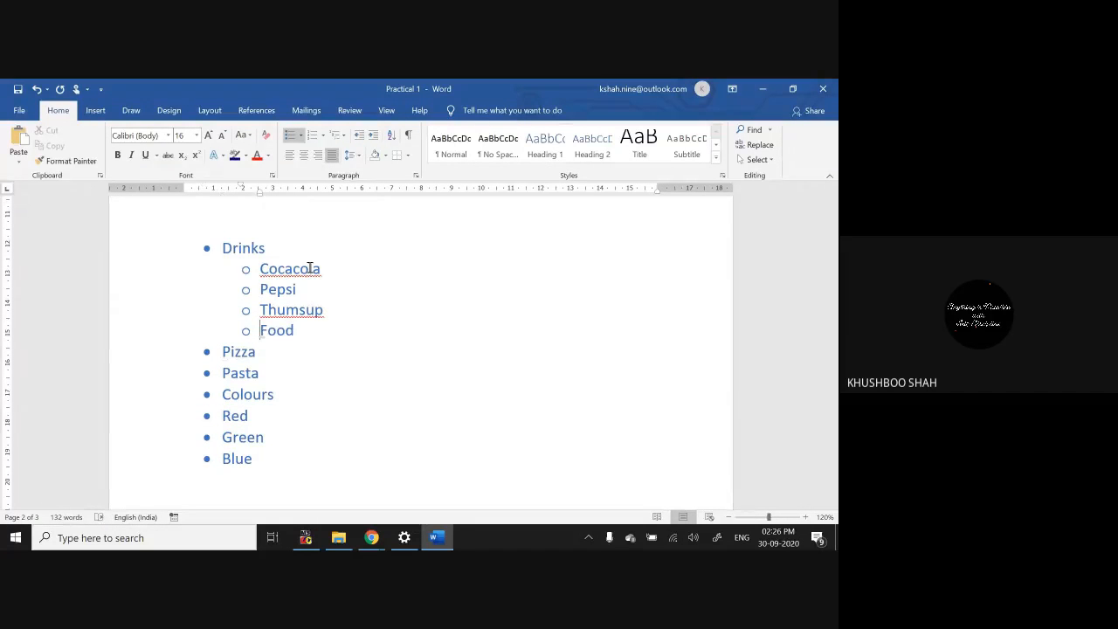
key(shift+Tab)
Step: Demote Pizza and Pasta to second-level bullets under Food
key(Down)
key(Tab)
key(Down)
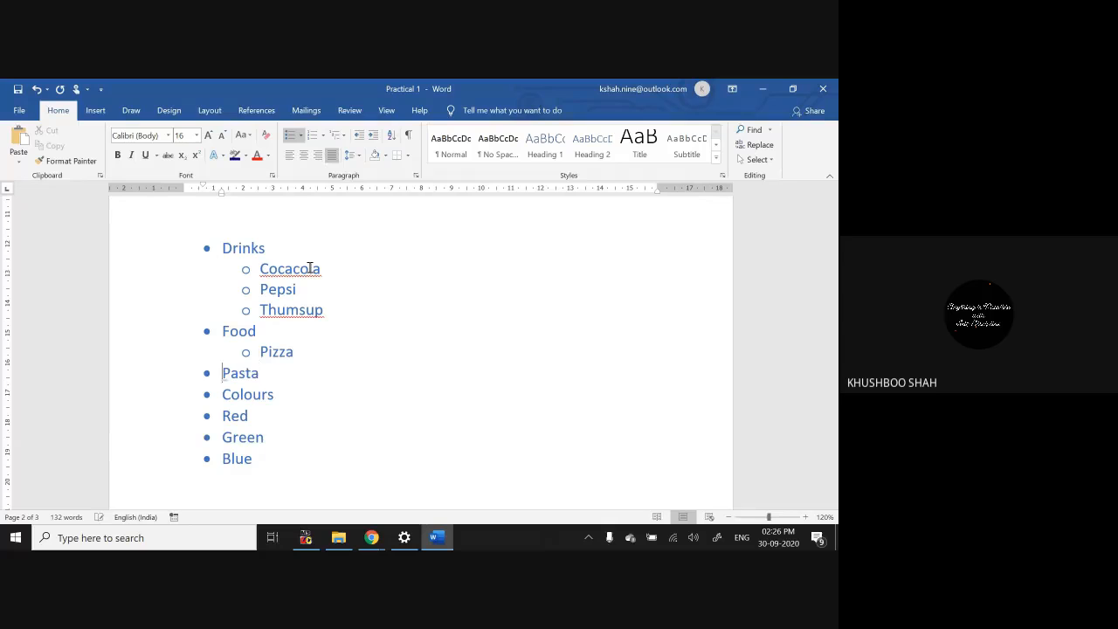
key(Tab)
Step: Demote the list items Red, Green and Blue to second-level bullets under Colours
key(Down)
key(Home)
key(Down)
key(Tab)
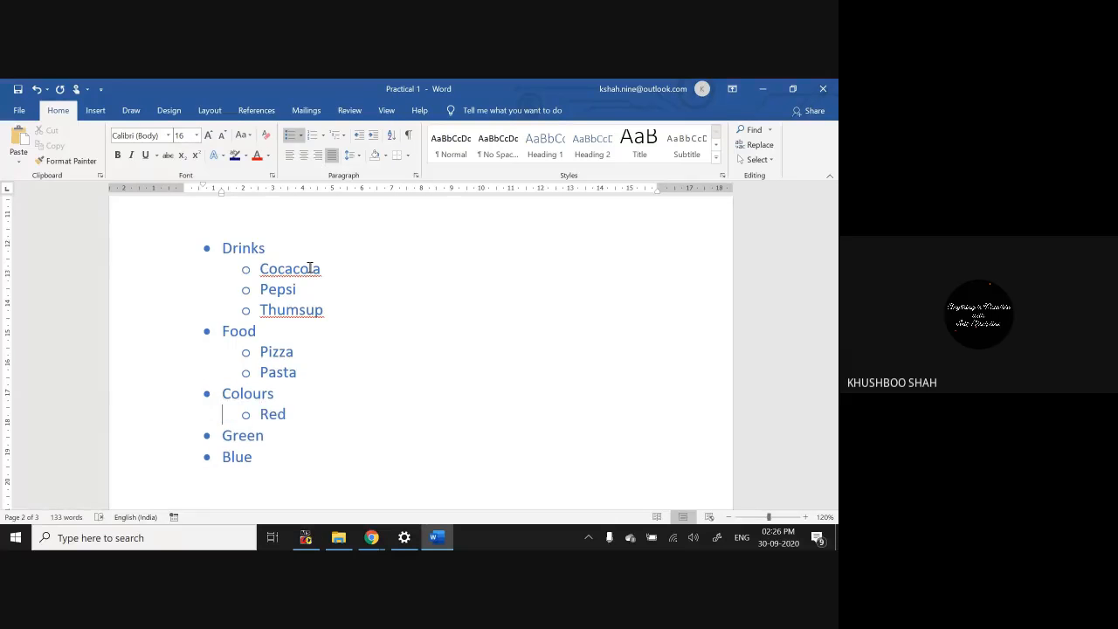
key(Down)
key(Home)
key(Tab)
key(Down)
key(Home)
key(Tab)
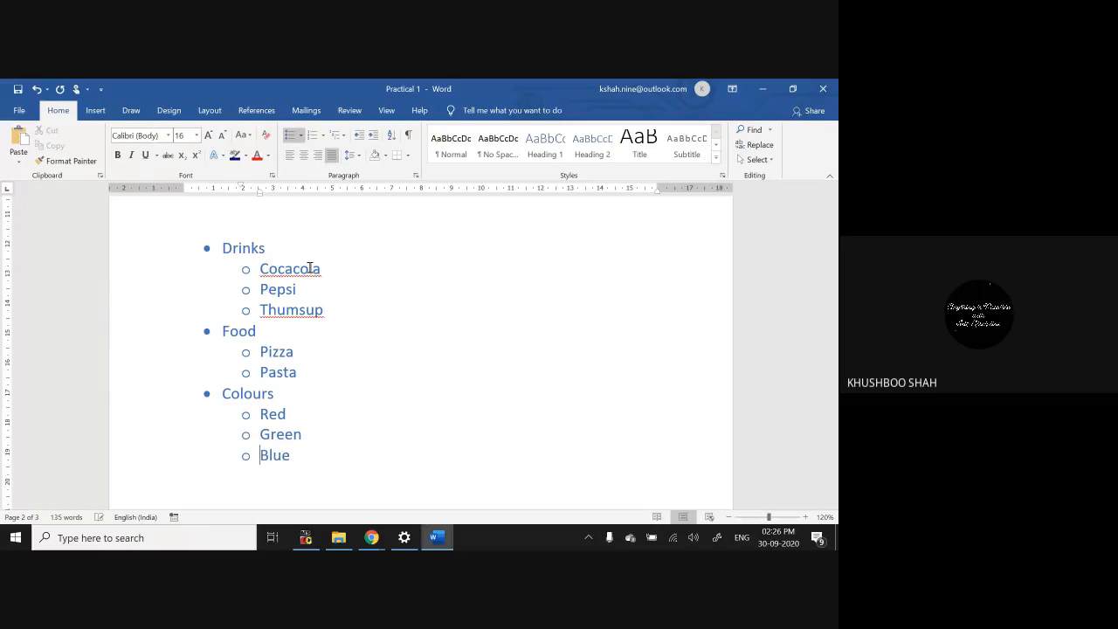
Step: Insert the items Dark red and Pink between Red and Green in the Colours sublist, leaving no empty bullet
key(Up)
key(End)
key(Return)
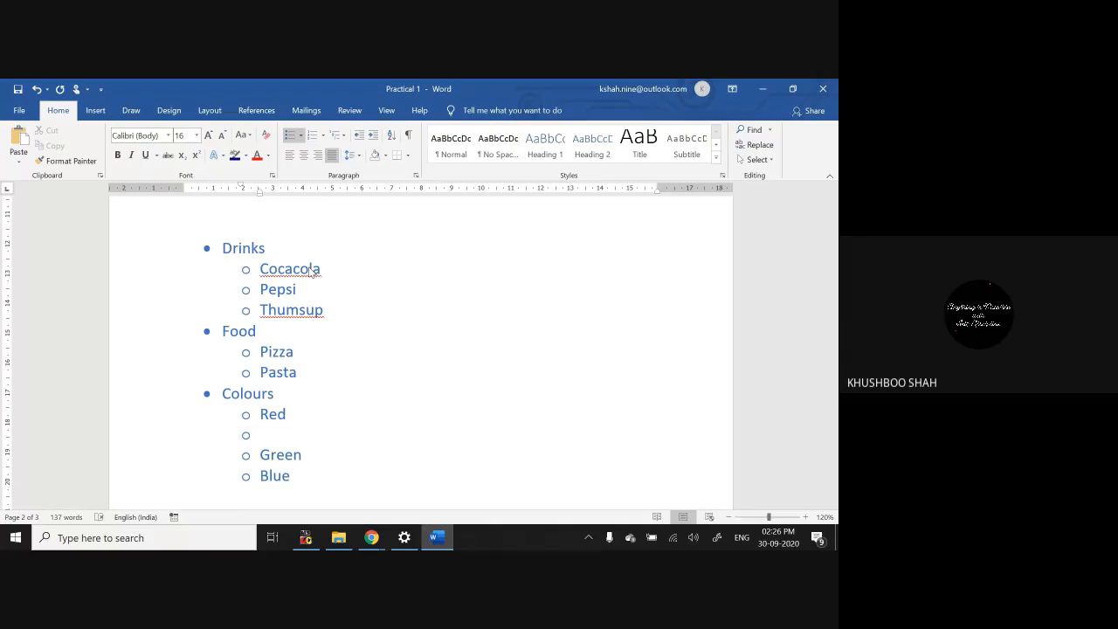
text(dark red)
key(Return)
text(pi)
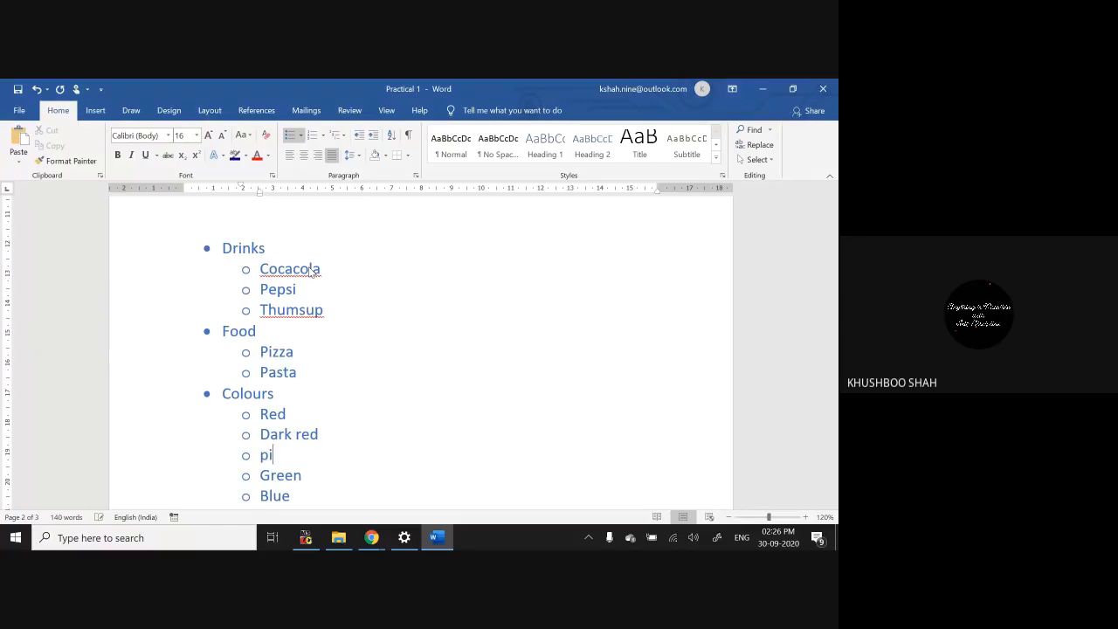
text(nk)
key(Return)
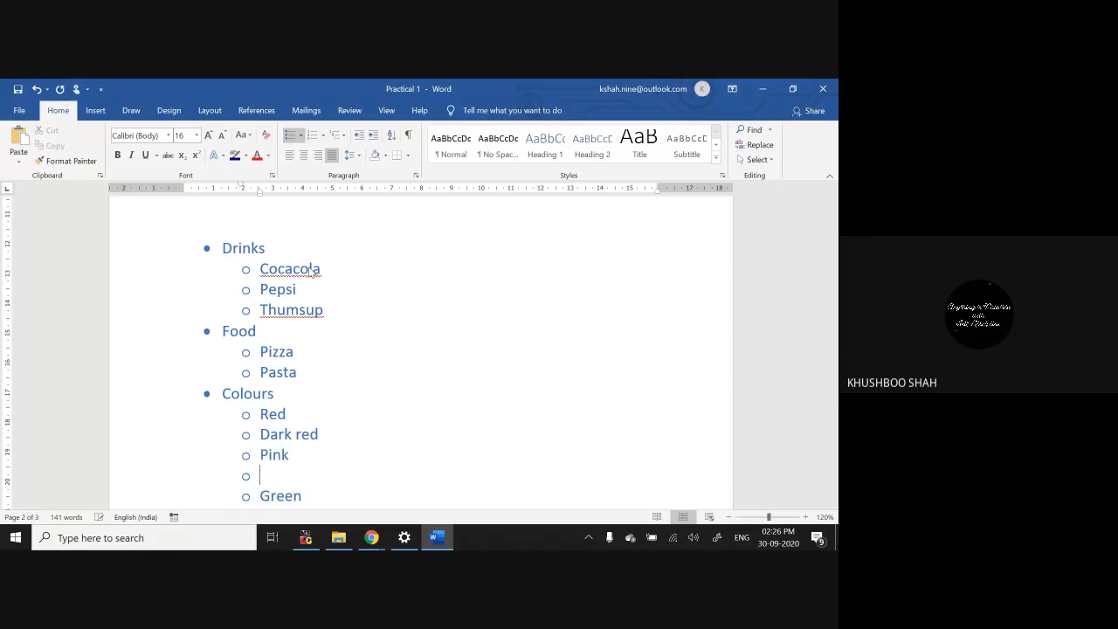
key(BackSpace)
key(BackSpace)
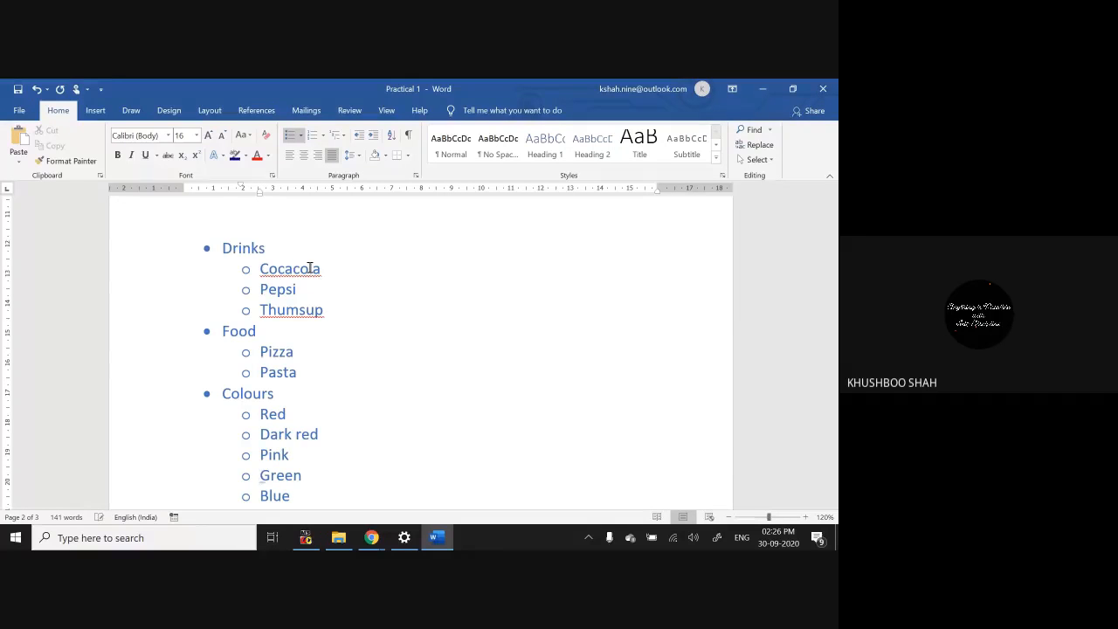
Step: Demote Dark red and Pink to third-level bullets under Red
key(Up)
key(Tab)
key(Down)
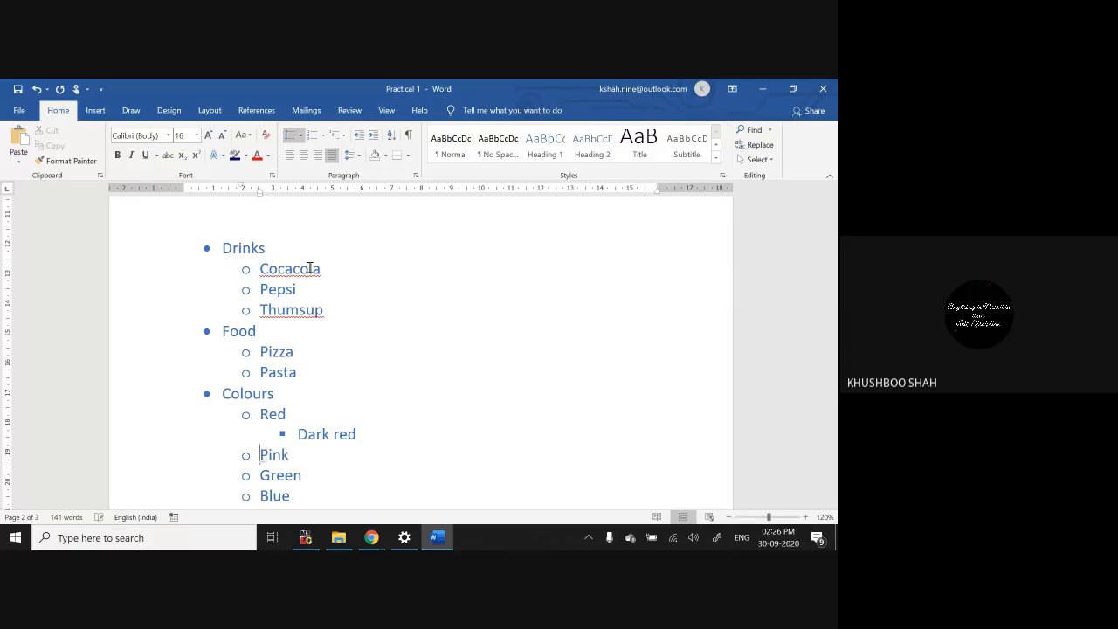
key(Tab)
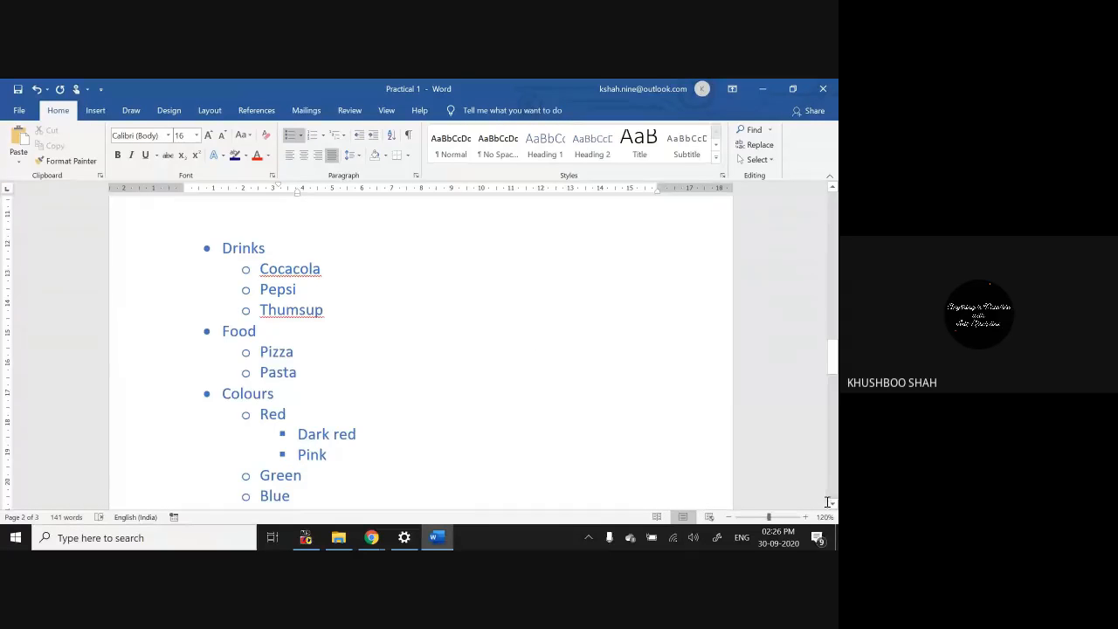
Step: Examine the numbering formats and list levels available for the whole Drinks, Food and Colours list, without applying any
click(832, 505)
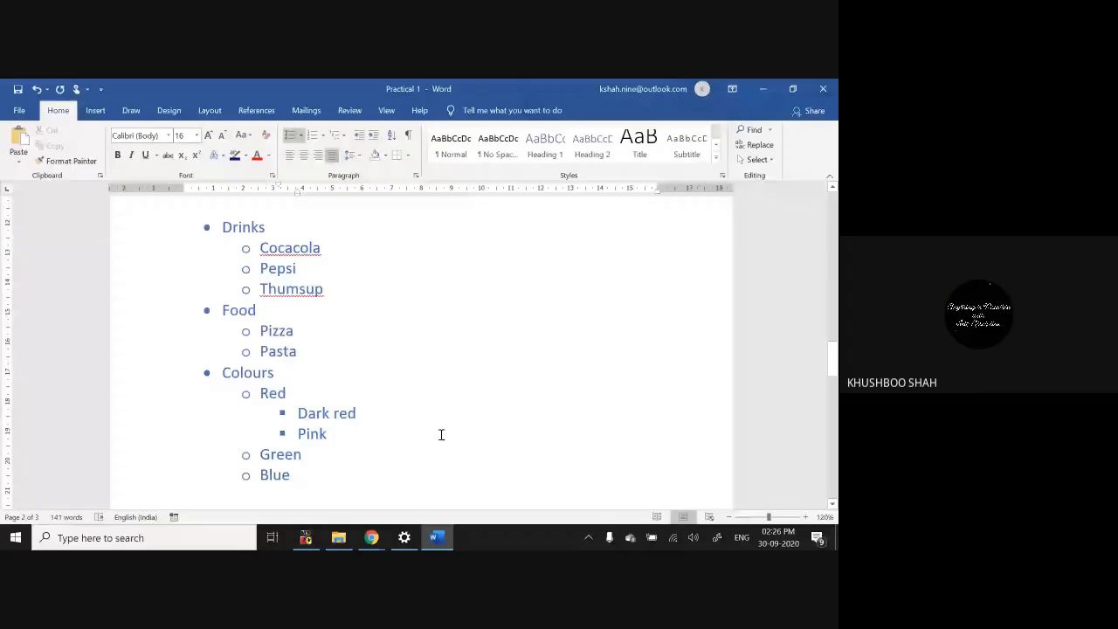
click(298, 433)
drag(222, 227, 190, 500)
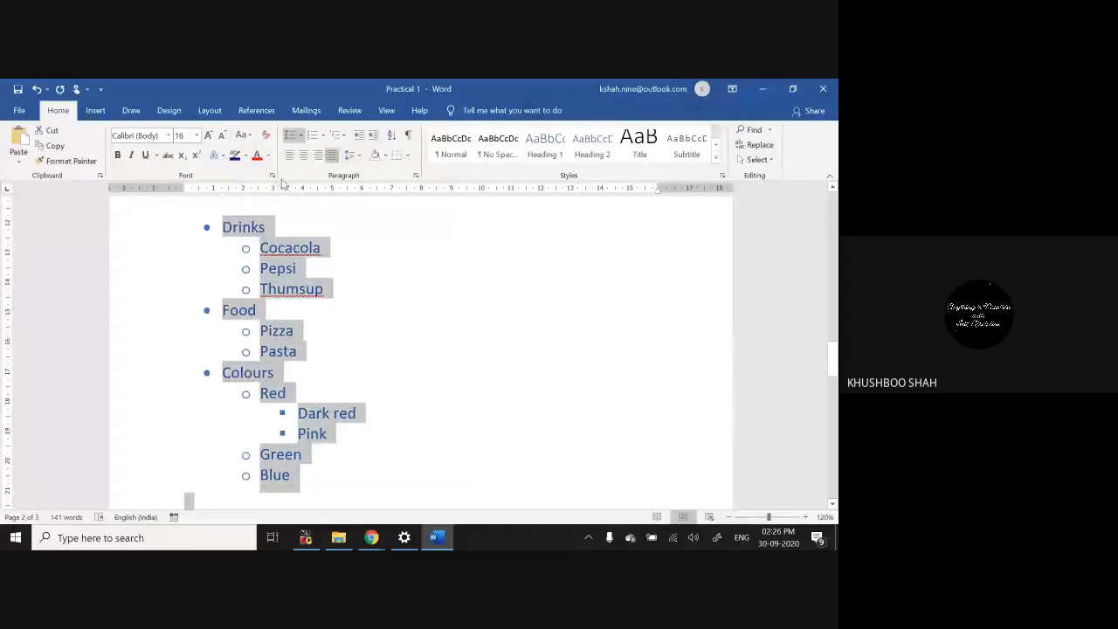
click(303, 138)
click(323, 135)
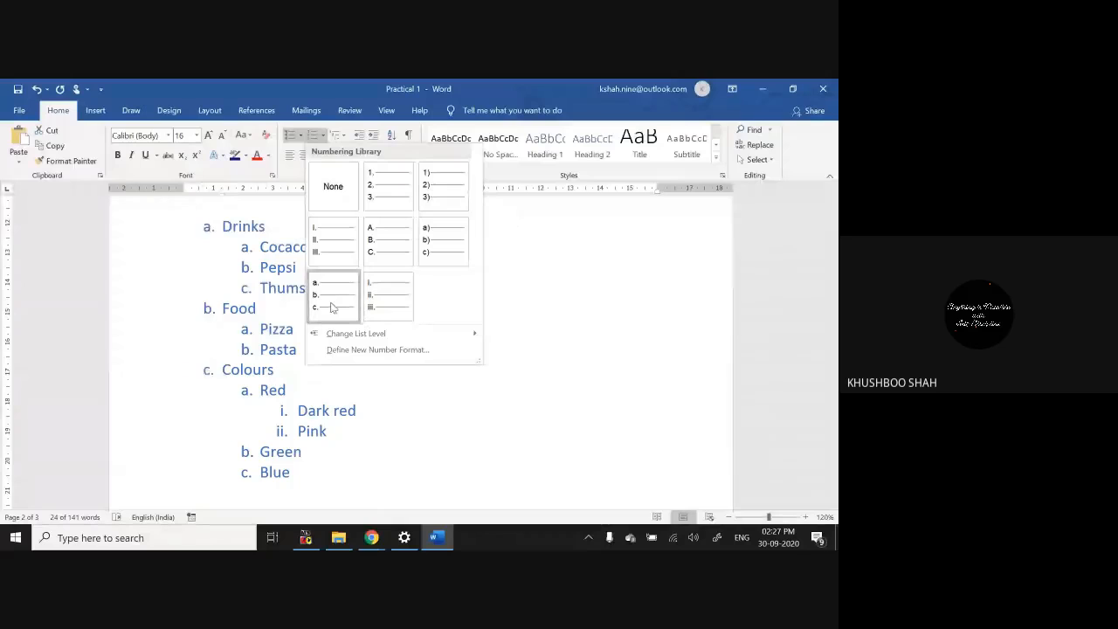
mouse_move(347, 339)
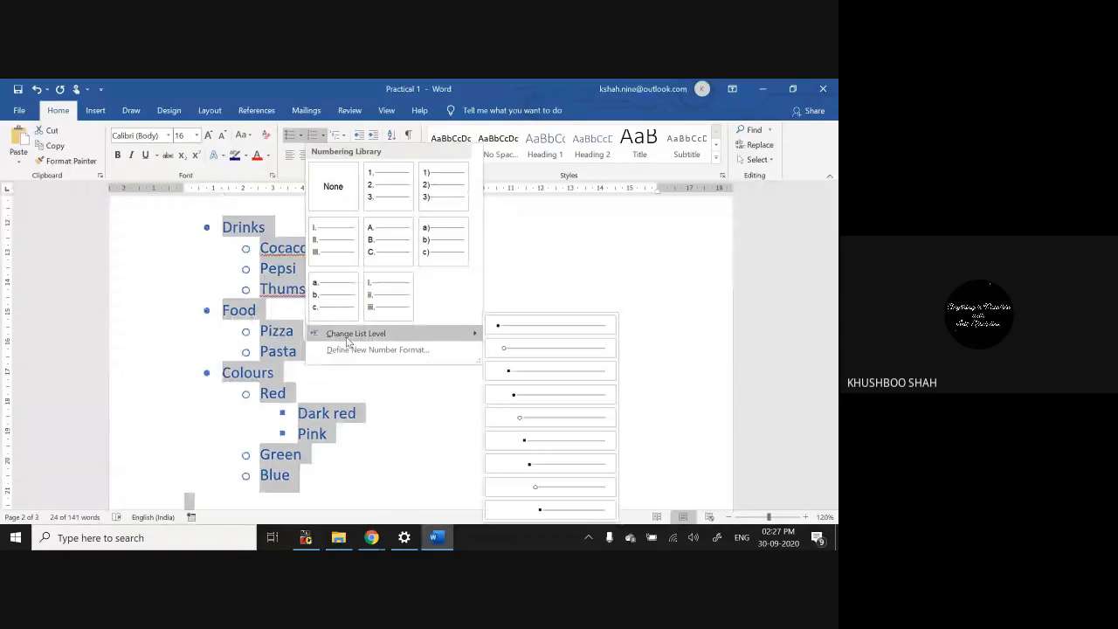
mouse_move(465, 333)
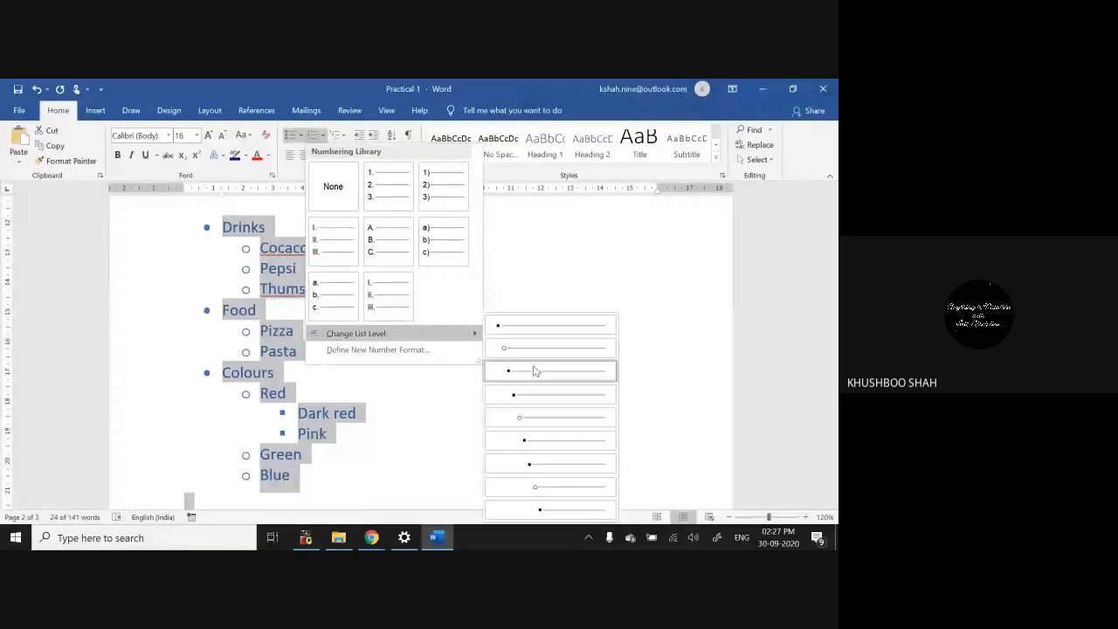
click(536, 254)
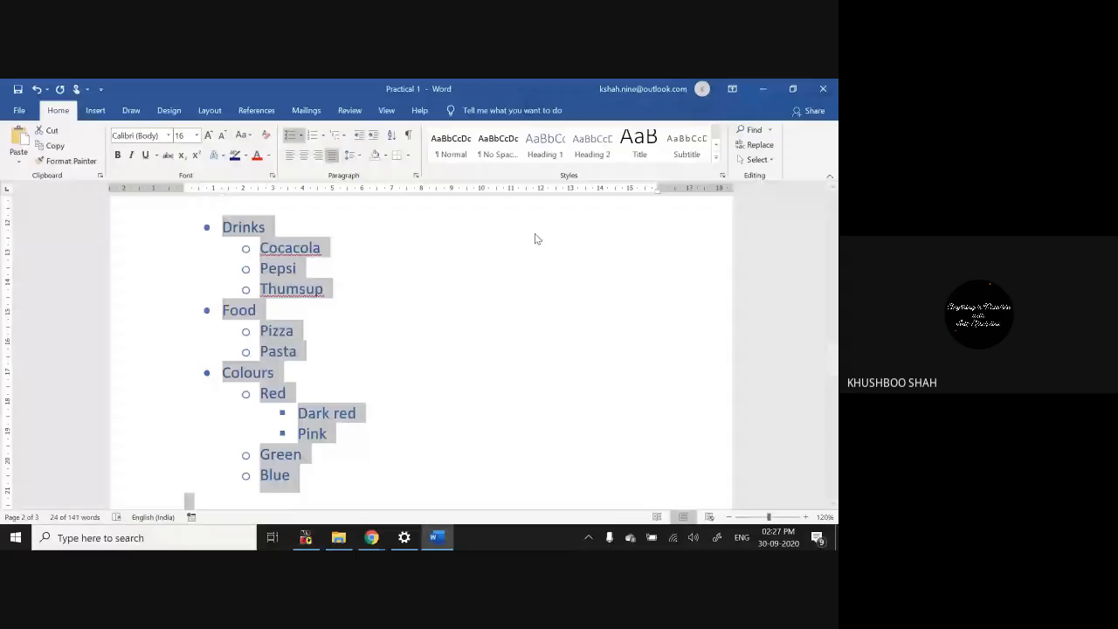
click(409, 329)
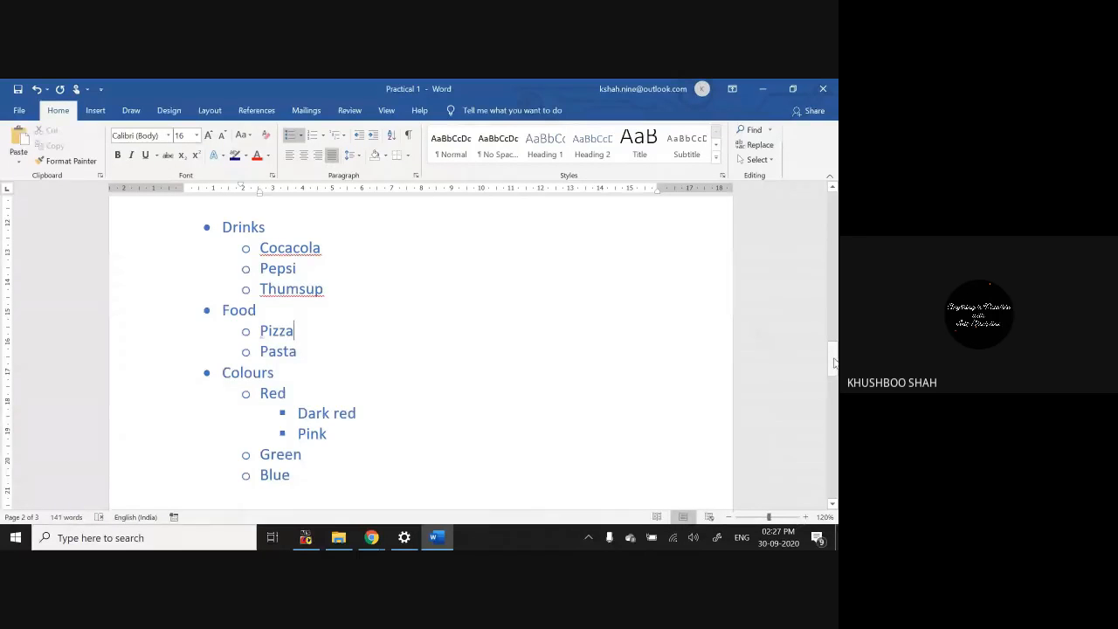
Step: Insert several blank lines between the second body paragraph and the Red, Green, Blue, Yellow list
drag(835, 358, 835, 333)
click(417, 332)
key(Return)
key(Return)
key(Return)
key(Return)
key(Return)
key(Return)
key(Return)
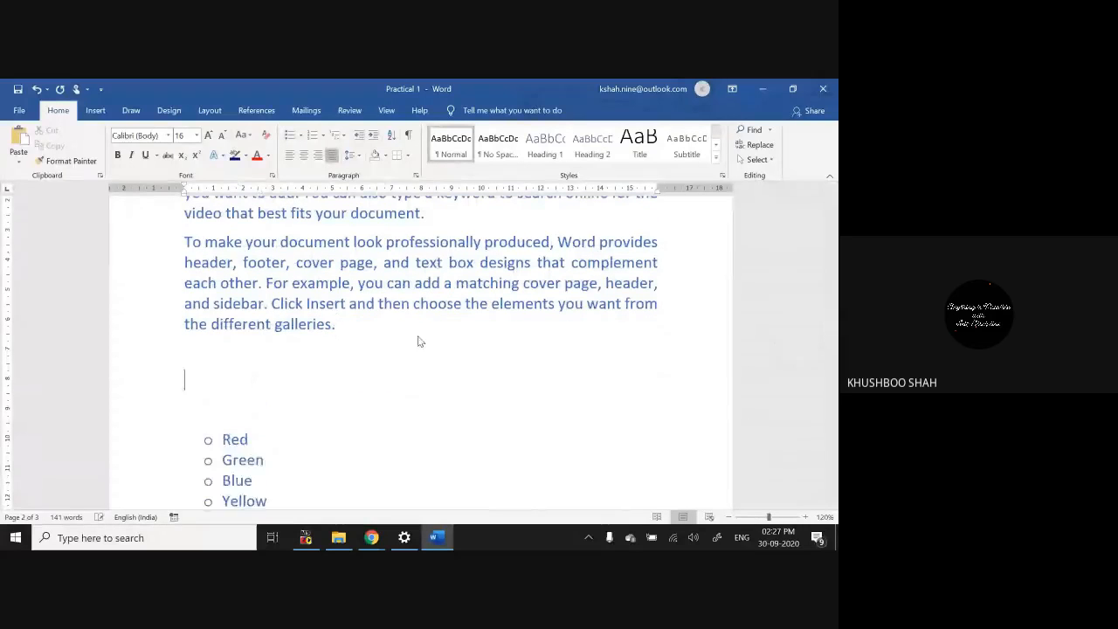
key(BackSpace)
key(BackSpace)
key(BackSpace)
Step: Add the closing lines "Yours faithfully" and "xyz" on separate lines directly below the second paragraph
scroll(417, 342, up, 1)
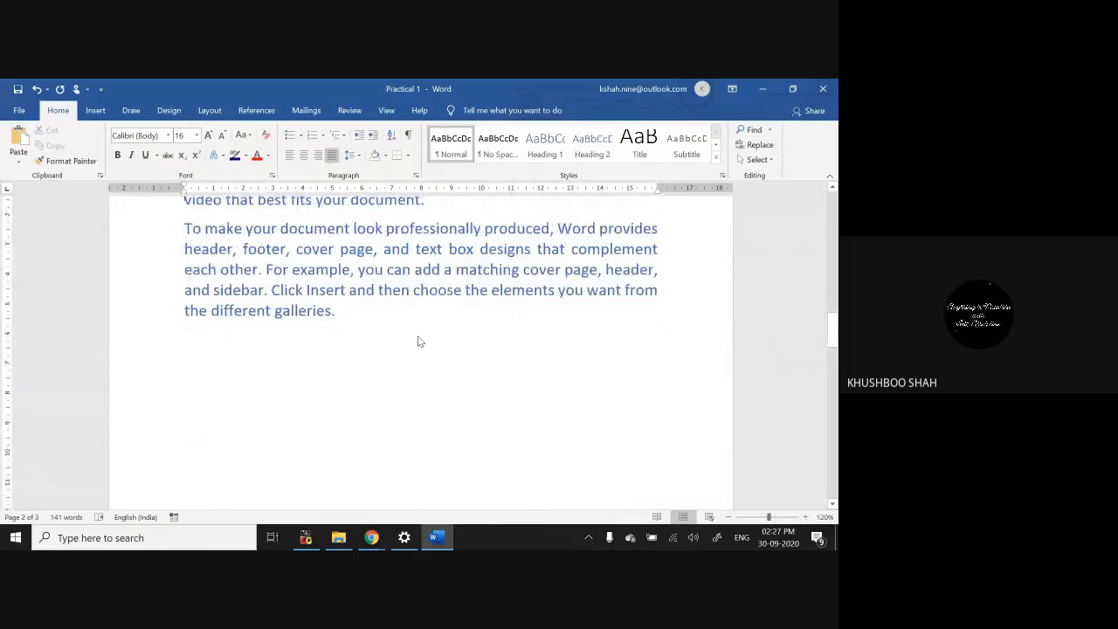
scroll(417, 342, up, 1)
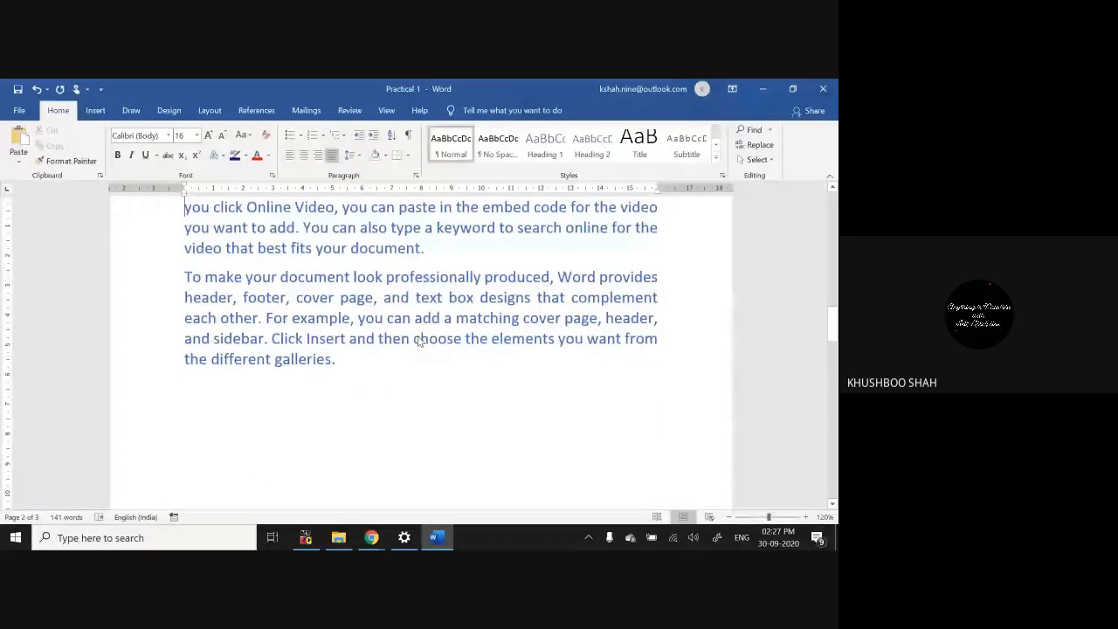
scroll(417, 342, up, 3)
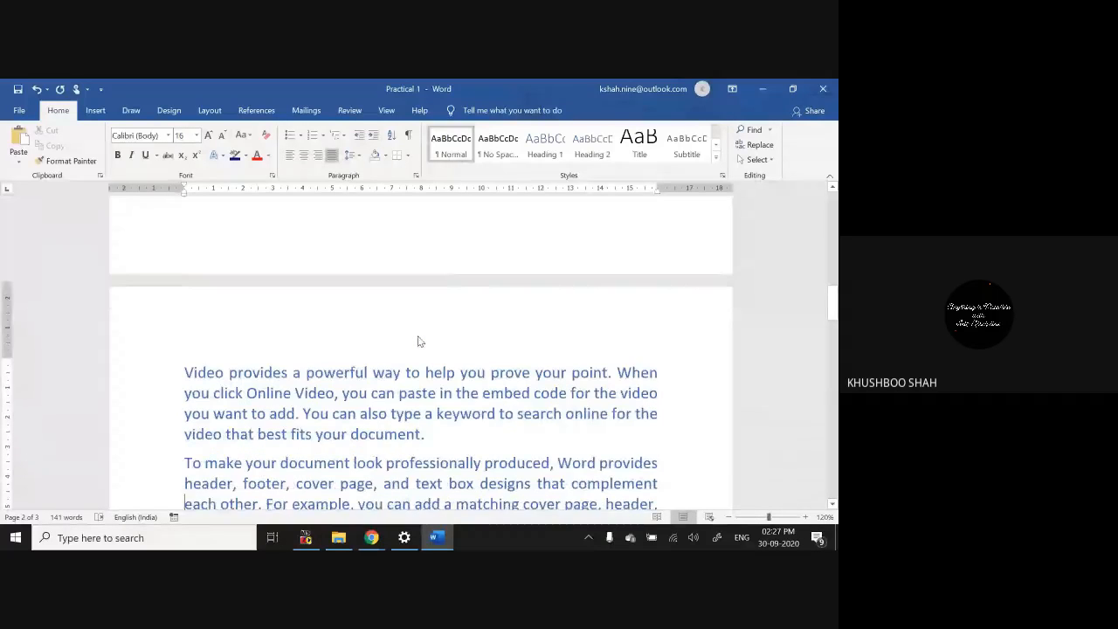
scroll(417, 342, down, 1)
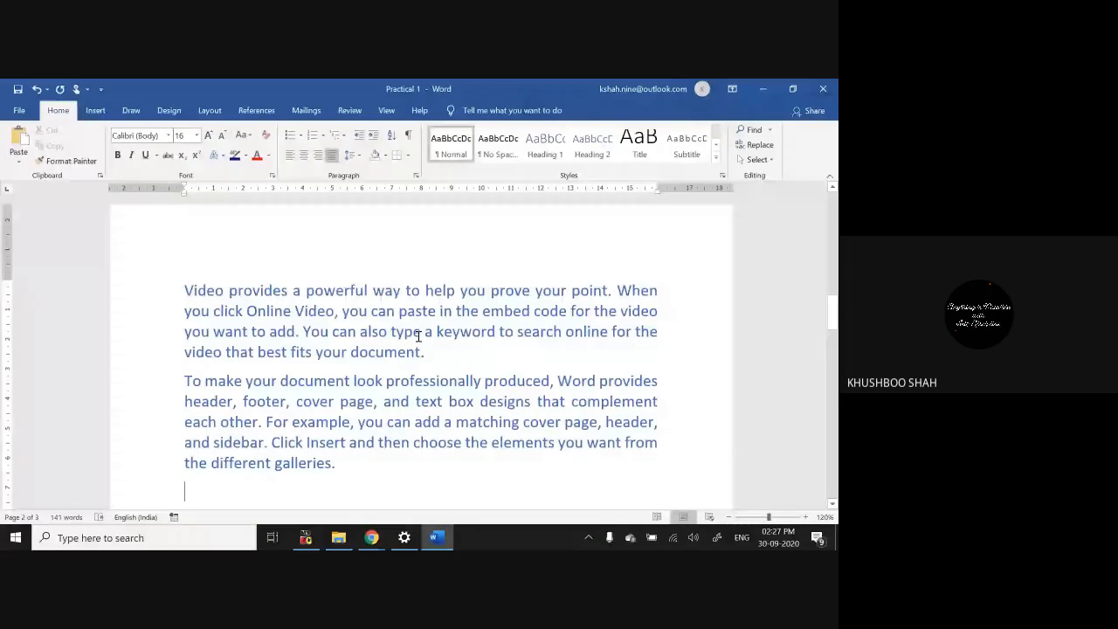
text(Yours faithfully)
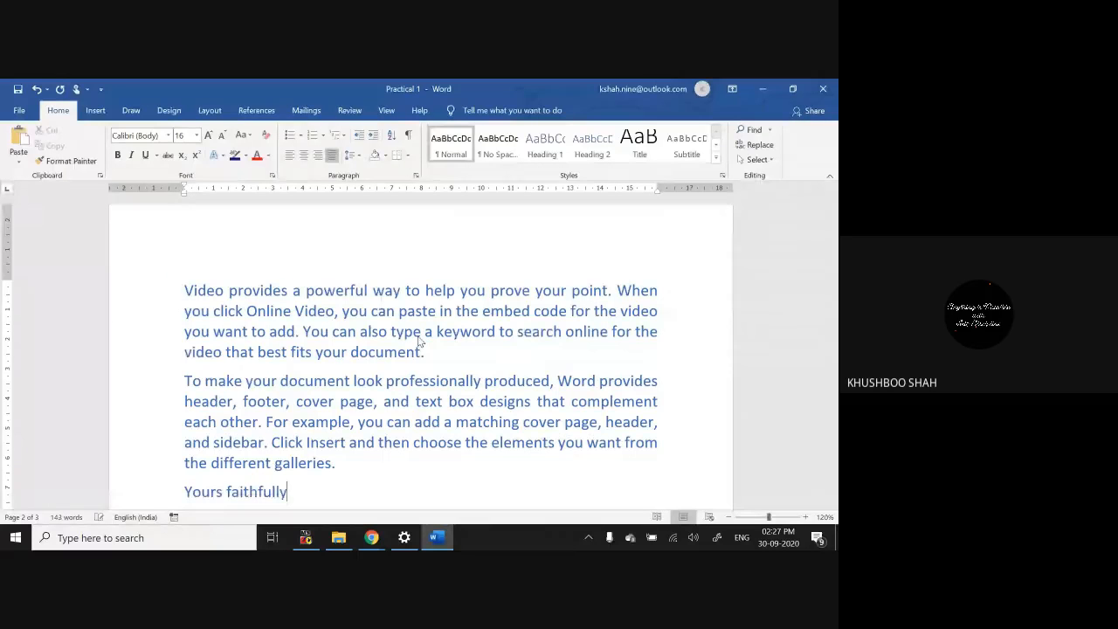
key(Return)
text(xyz)
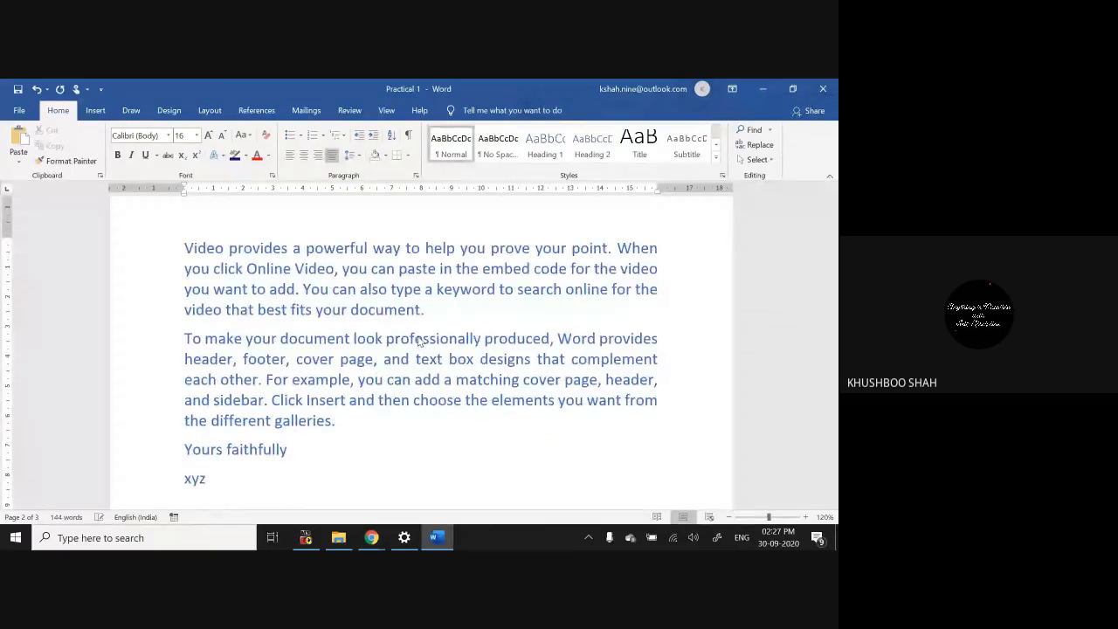
Step: Increase the left indent of the two closing lines by ten levels and reduce it by one, keeping "Yours faithfully" on one line
key(ctrl+shift+Up)
key(ctrl+shift+Up)
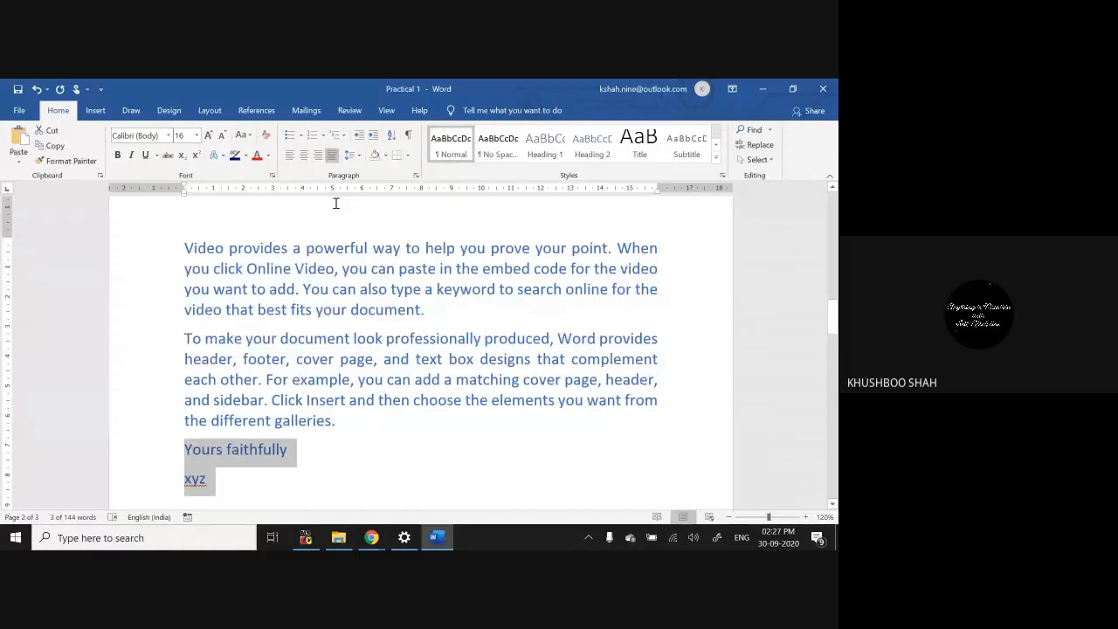
click(373, 137)
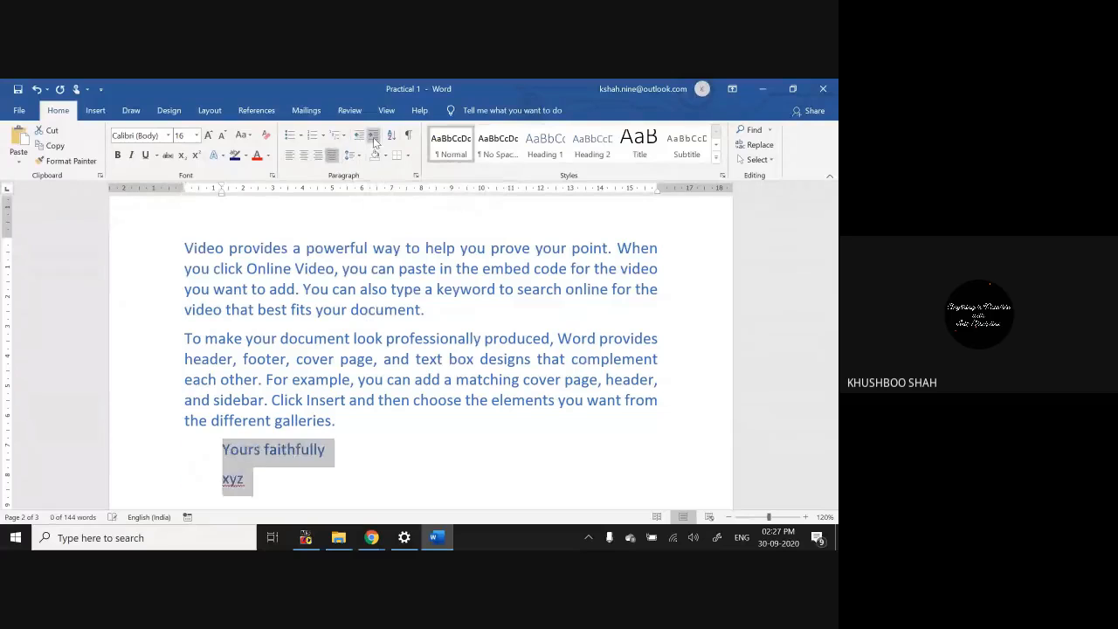
click(373, 138)
click(373, 137)
click(373, 138)
click(373, 137)
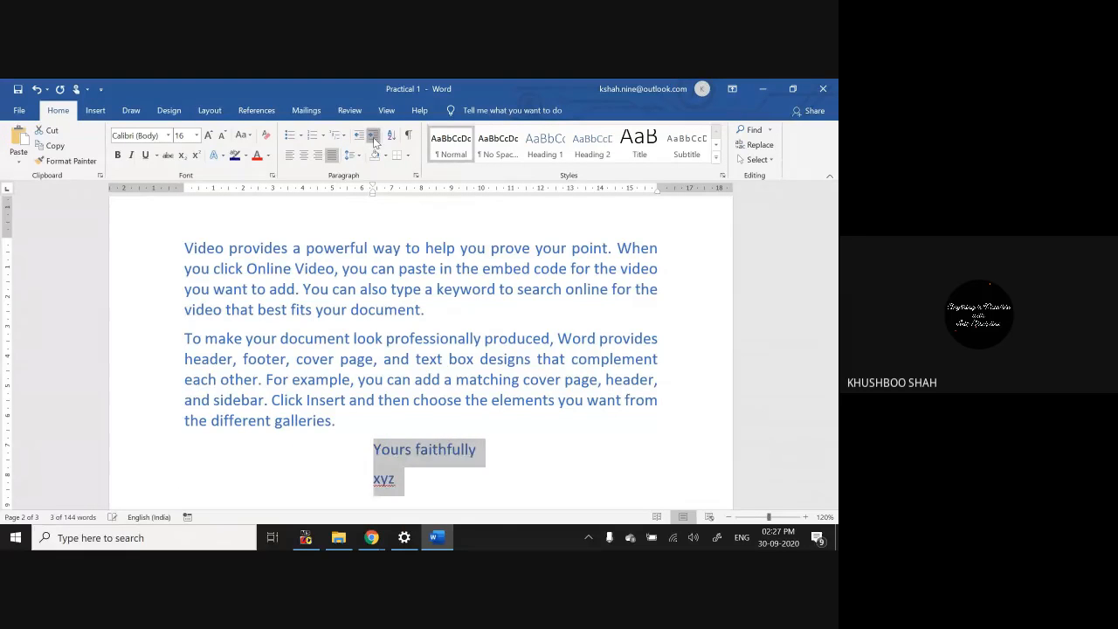
click(373, 137)
click(373, 137)
click(373, 137)
click(373, 137)
click(373, 137)
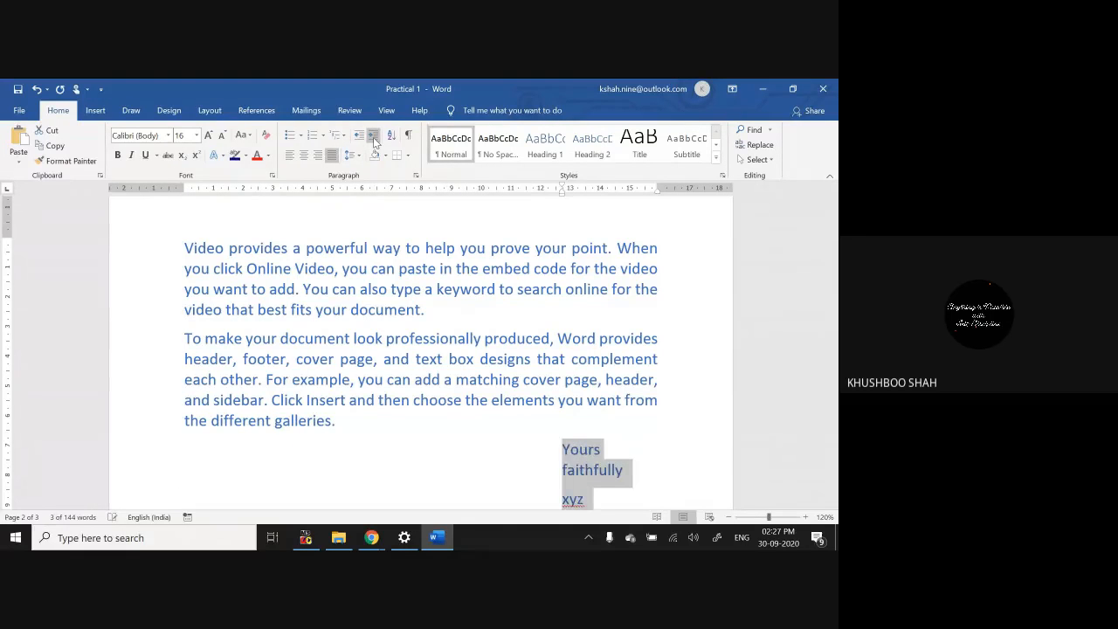
click(359, 136)
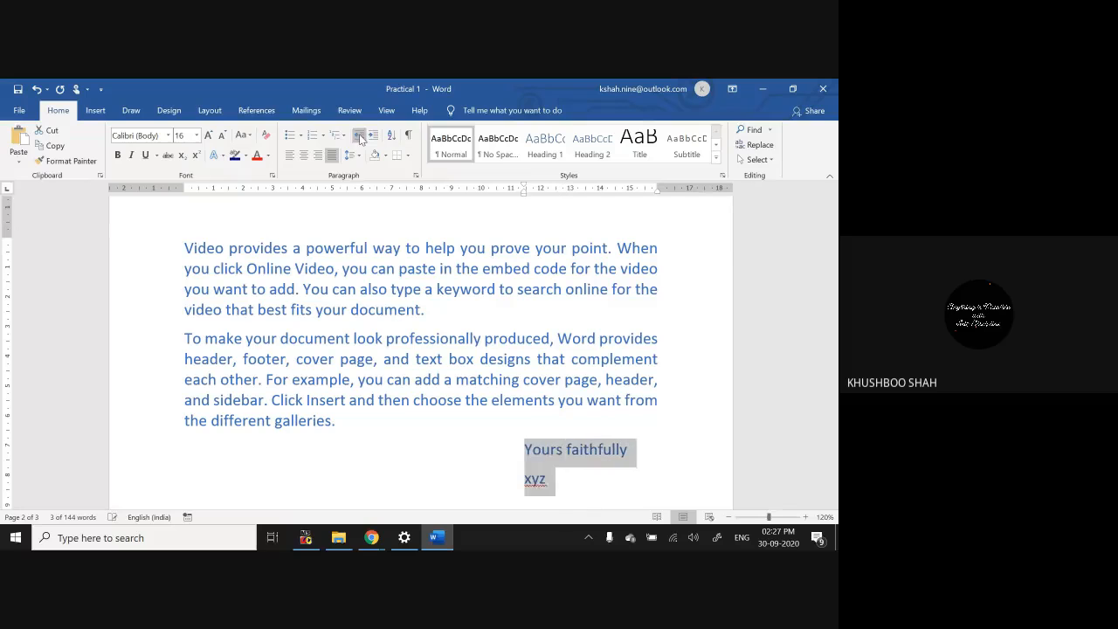
click(474, 330)
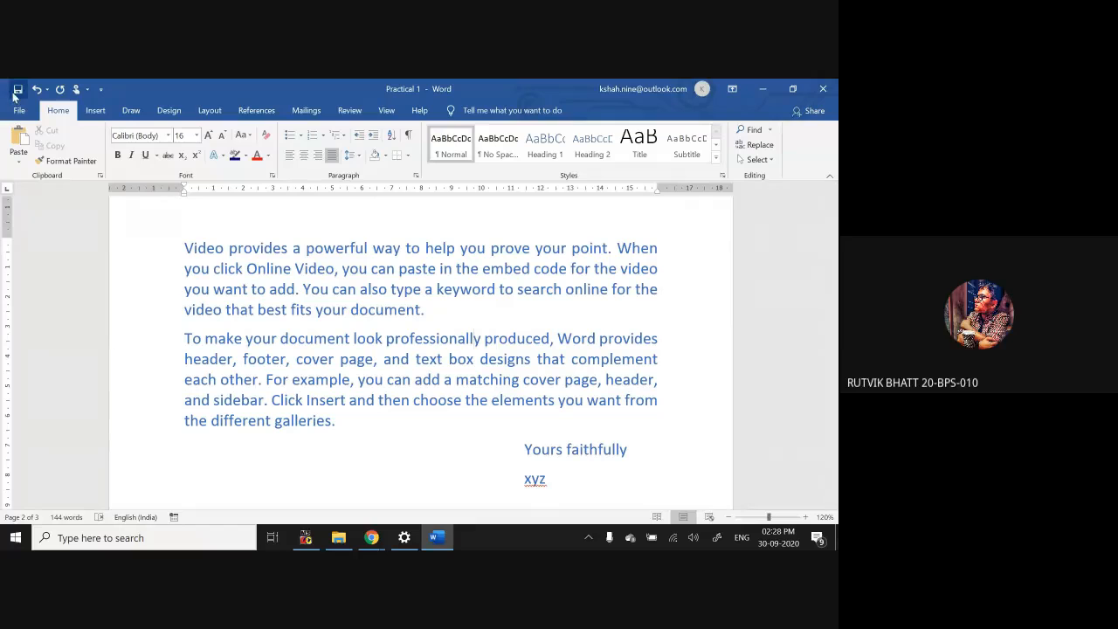
Step: Preview styles such as Title and Intense Quote on the second paragraph without applying any
click(349, 419)
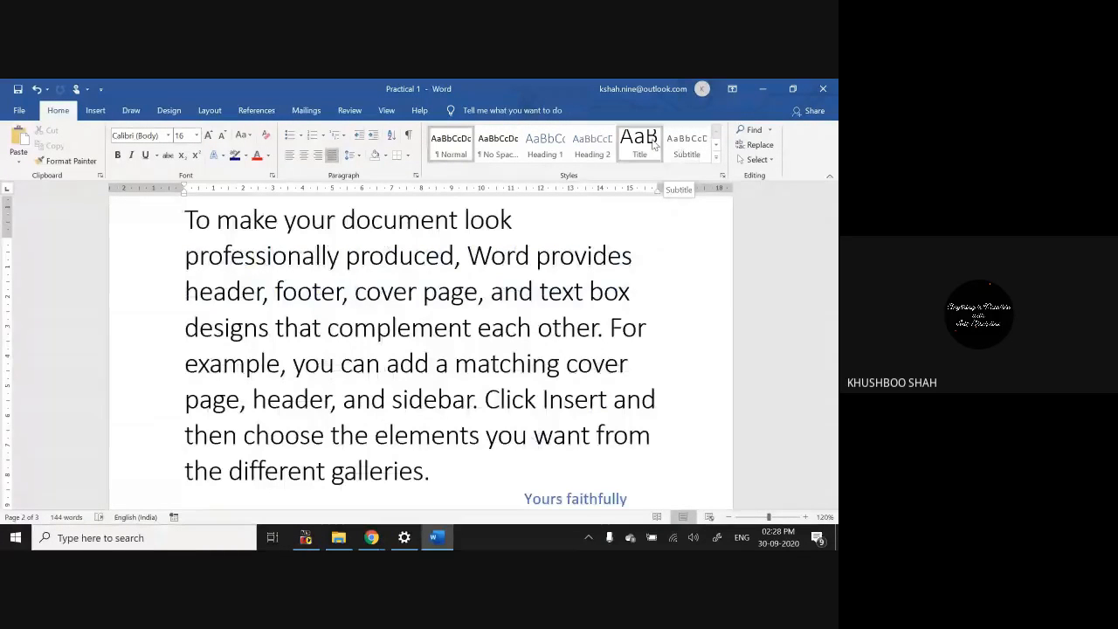
click(716, 158)
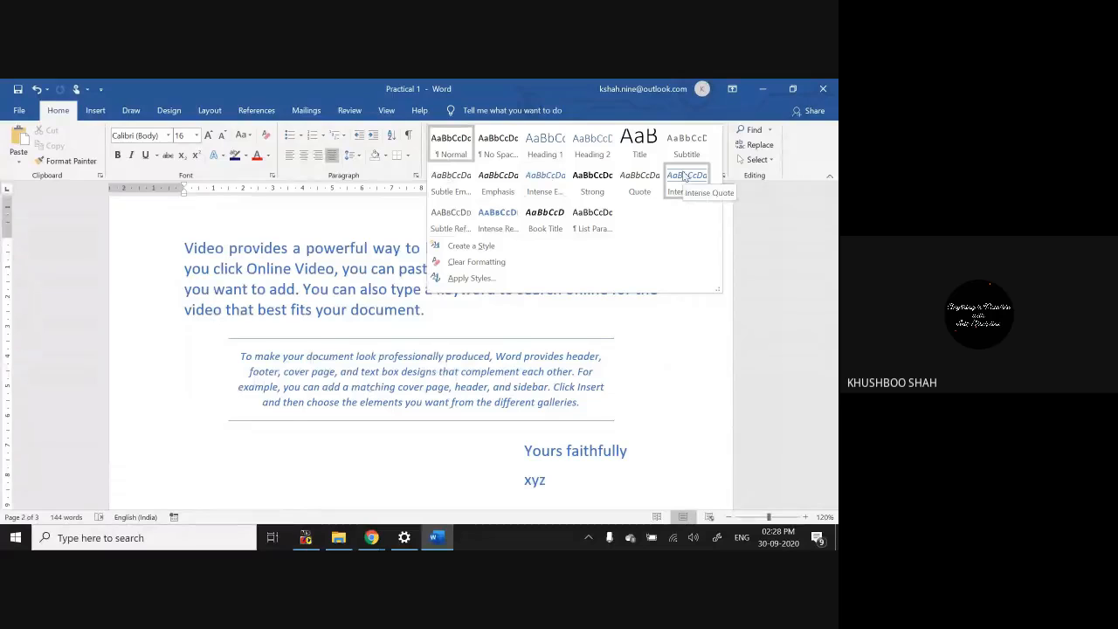
click(637, 352)
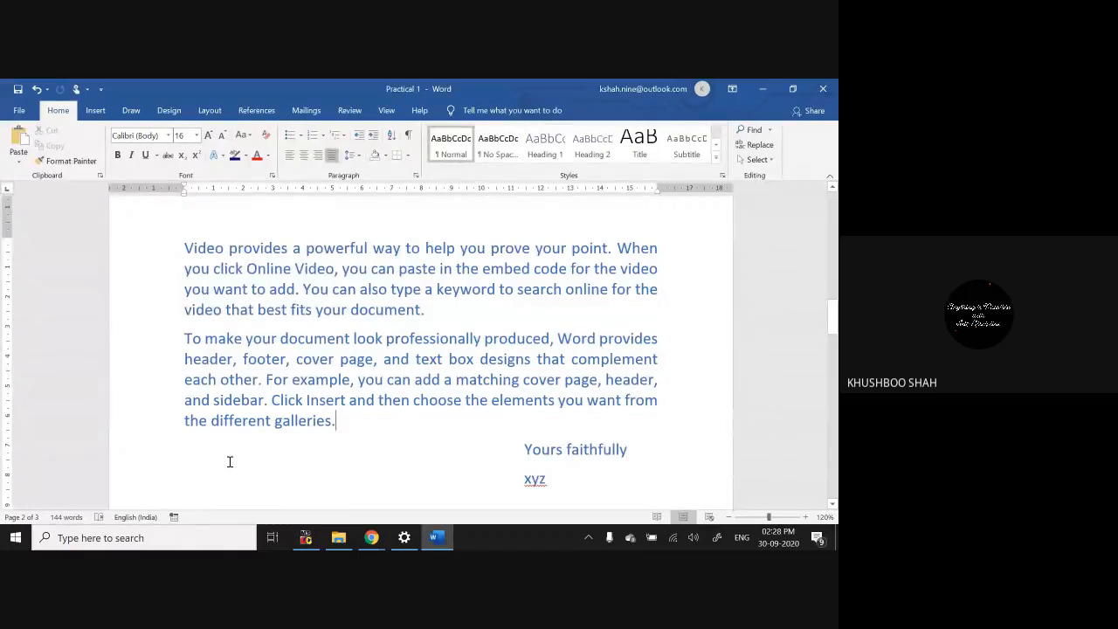
Step: Add two sample first names on separate lines between the second paragraph and the closing lines
key(Return)
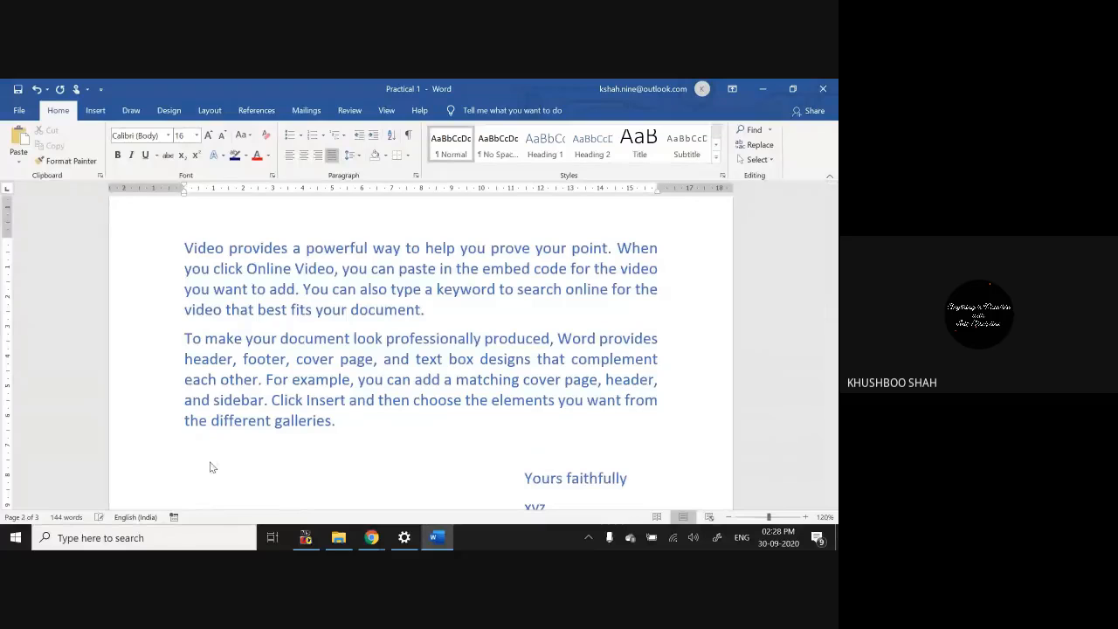
text(Amit)
key(Return)
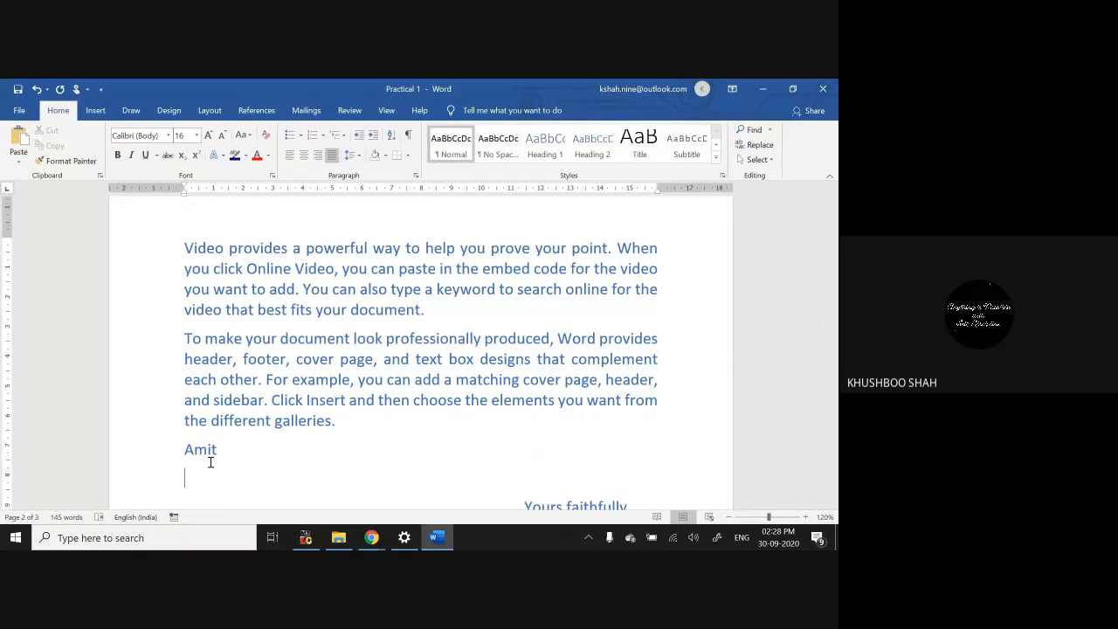
text(Adit)
key(Up)
key(Home)
key(shift+Down)
click(210, 464)
key(shift+Down)
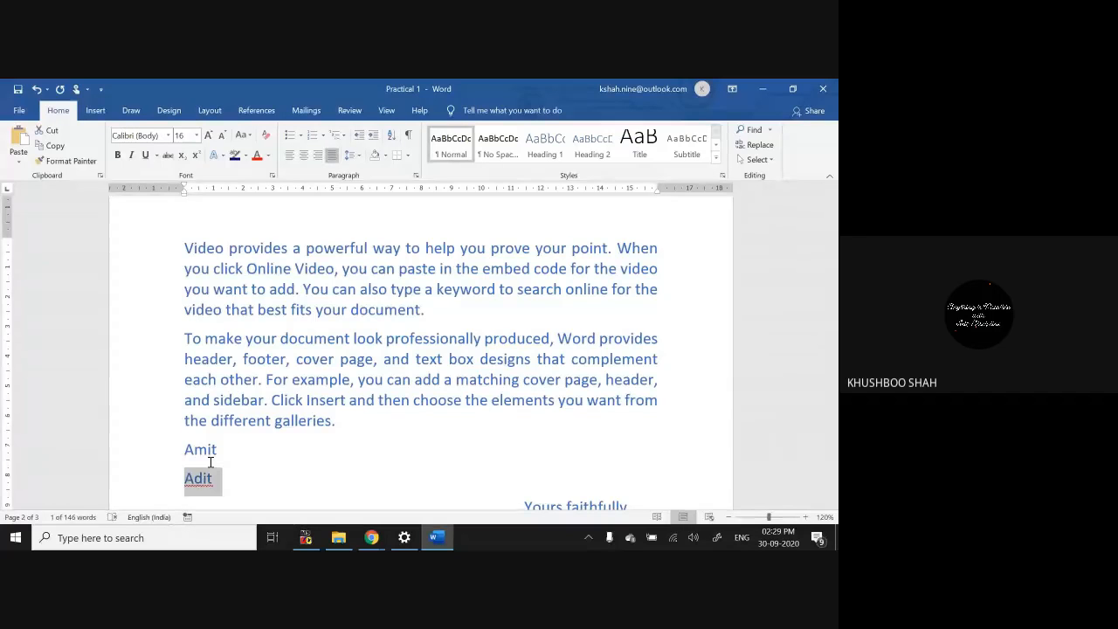
click(832, 504)
click(300, 498)
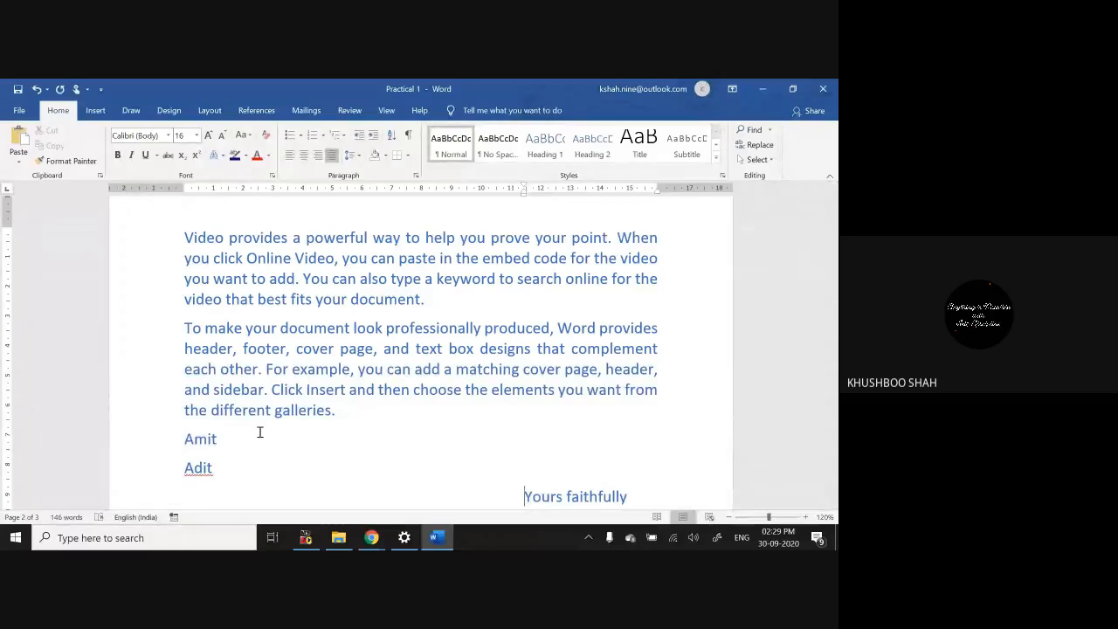
drag(186, 439, 227, 441)
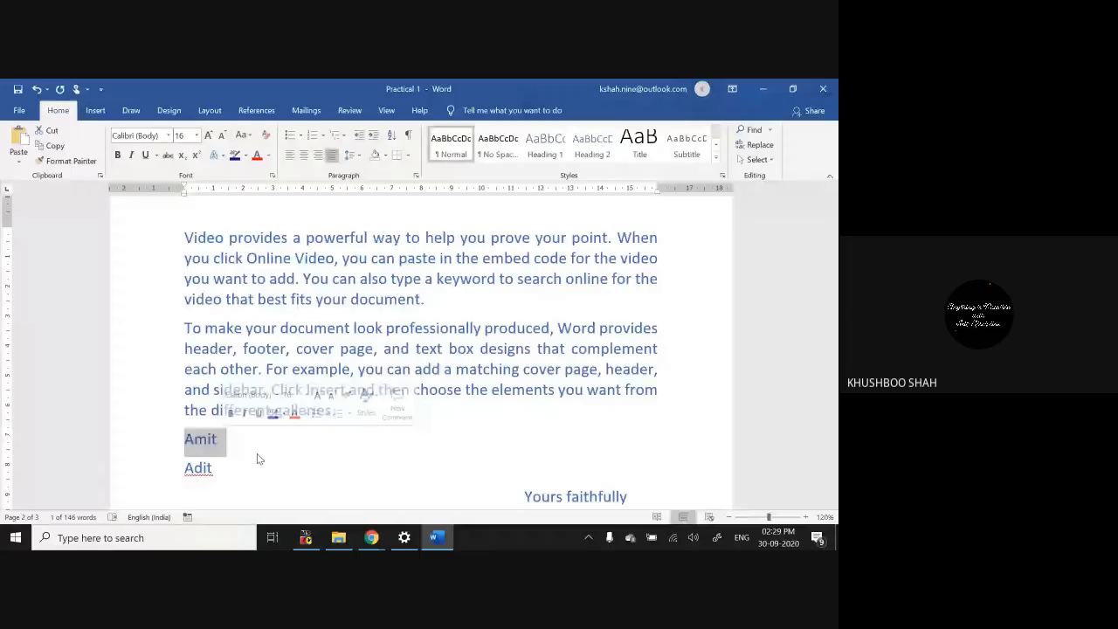
click(192, 437)
drag(184, 467, 218, 469)
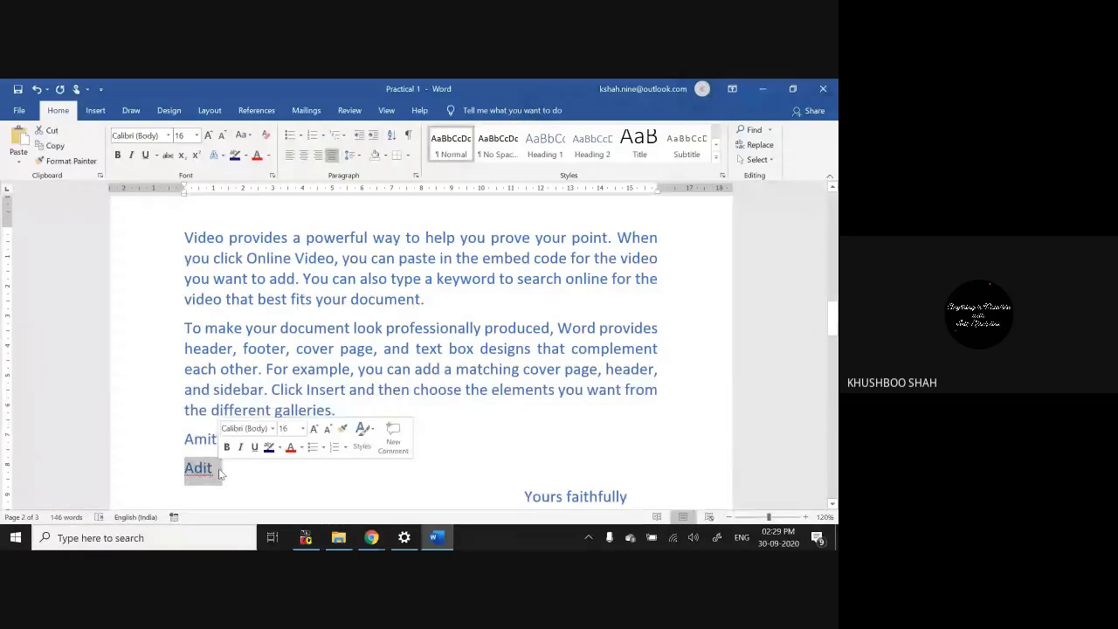
click(185, 439)
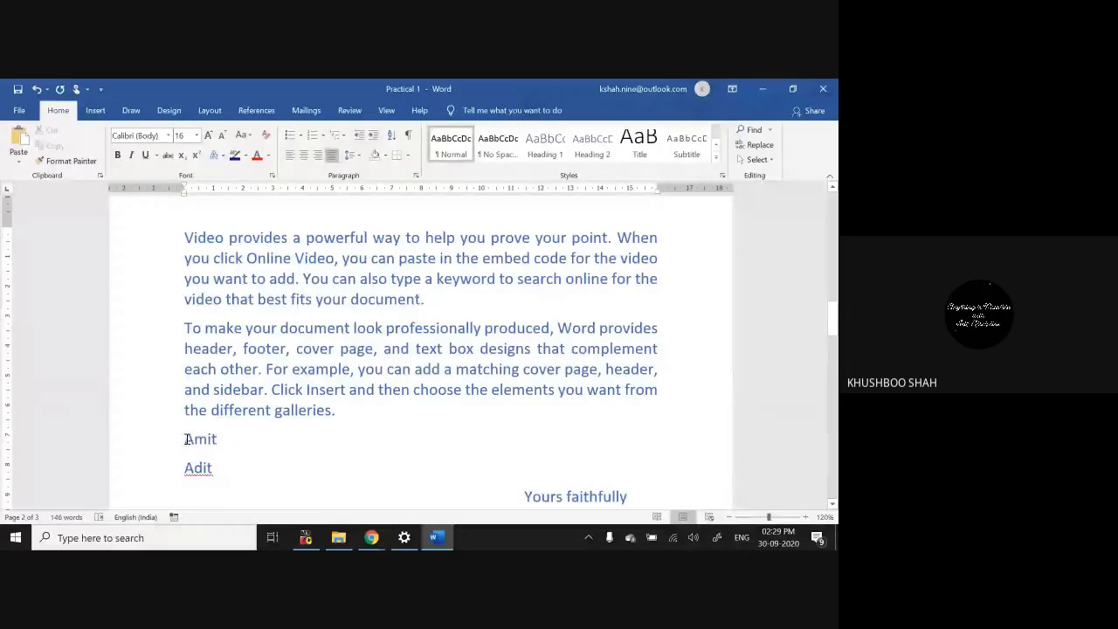
drag(184, 438, 219, 439)
click(224, 468)
drag(834, 323, 833, 325)
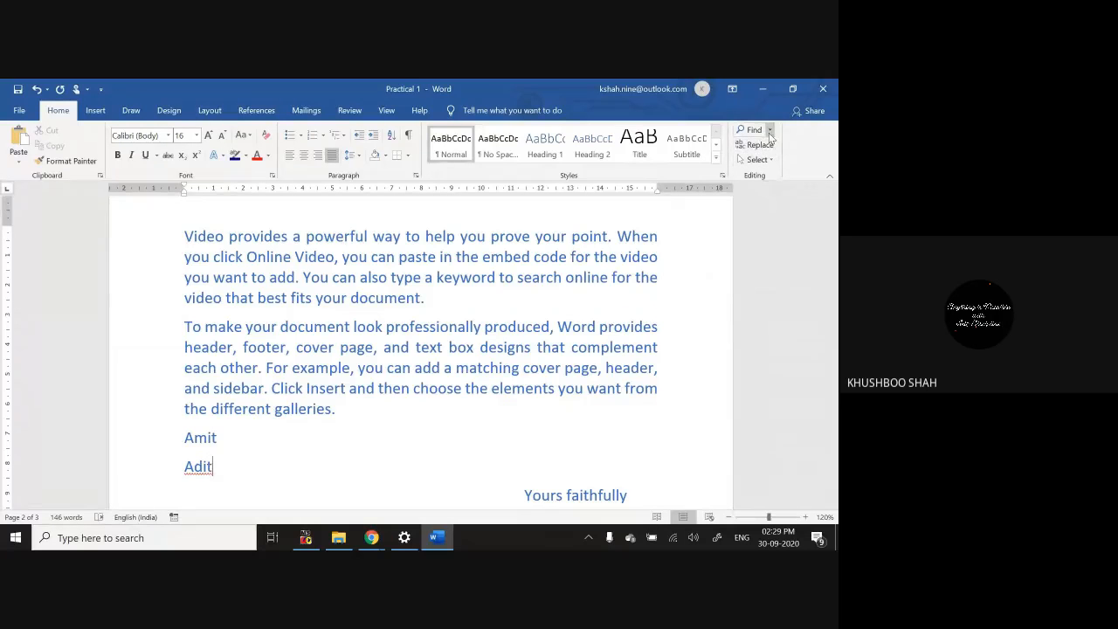
Step: Search the document for the first of the two added names
click(770, 131)
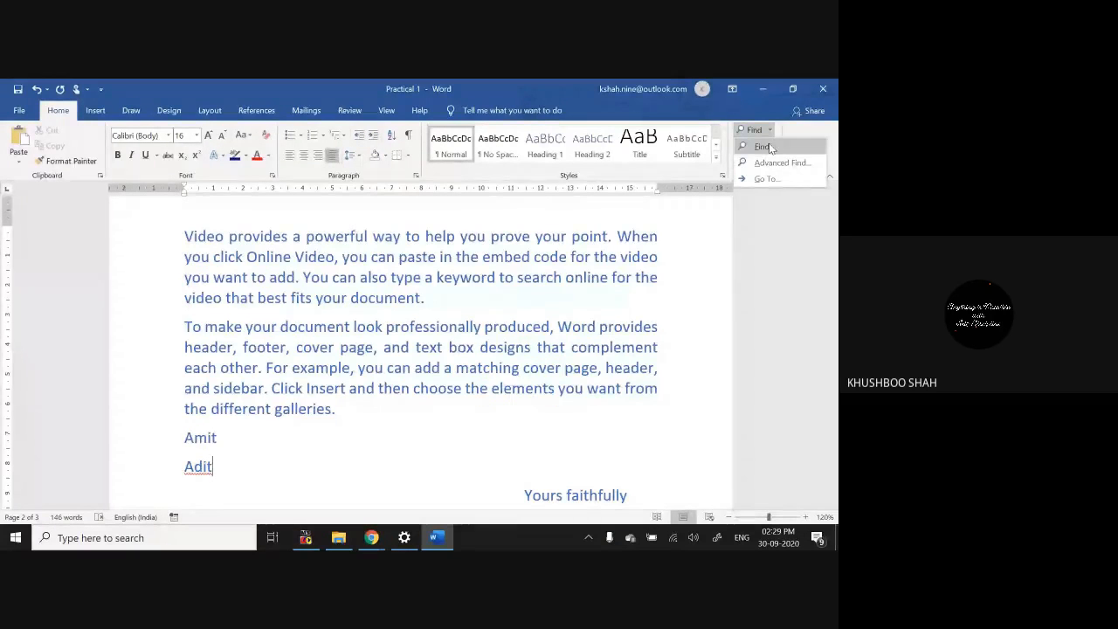
click(763, 147)
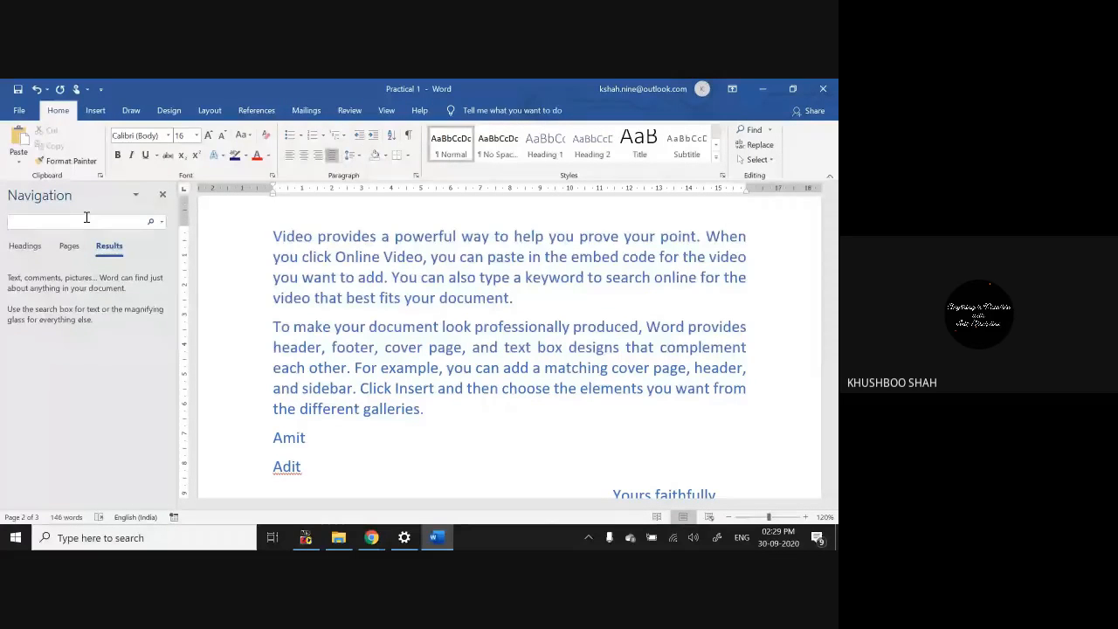
text(Amit)
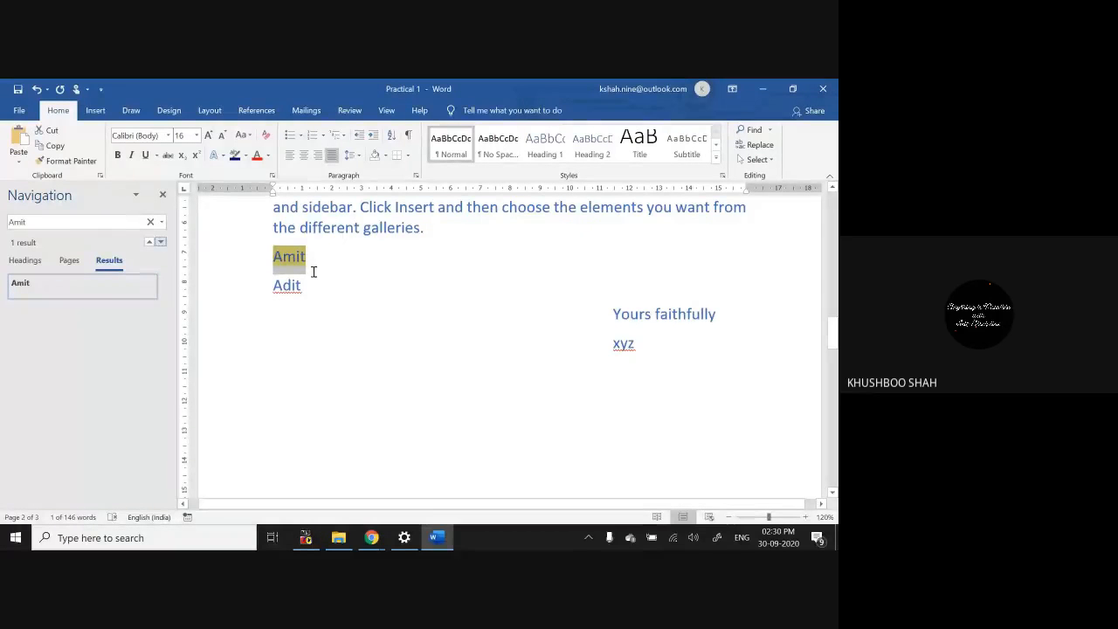
Step: Replace the first sample name with the second sample name using Find and Replace, continuing the search from the beginning of the document
click(772, 149)
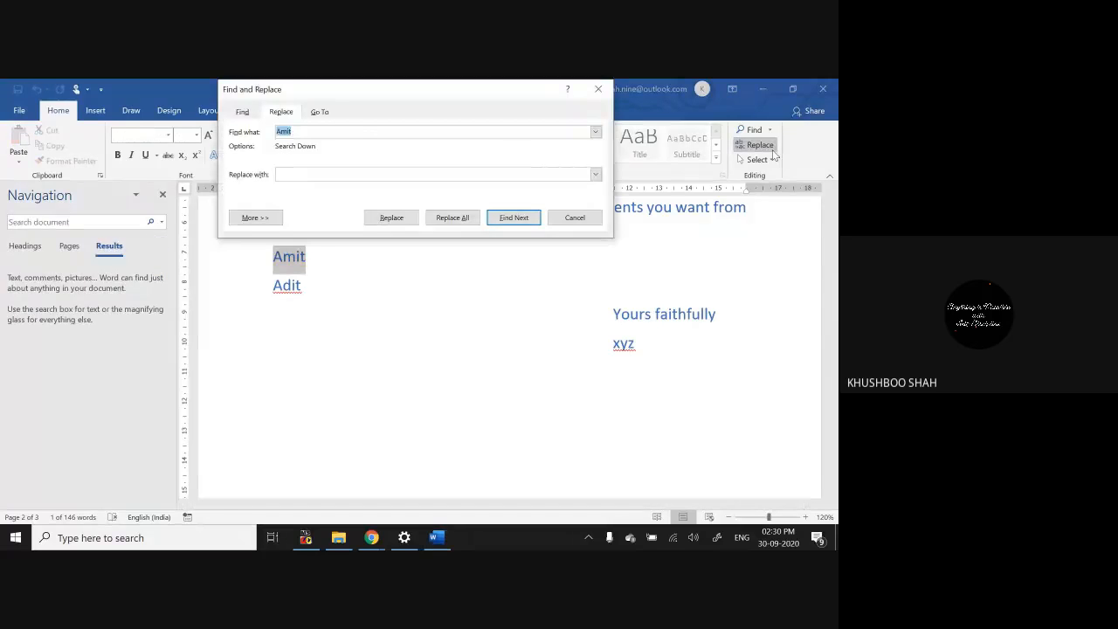
click(344, 132)
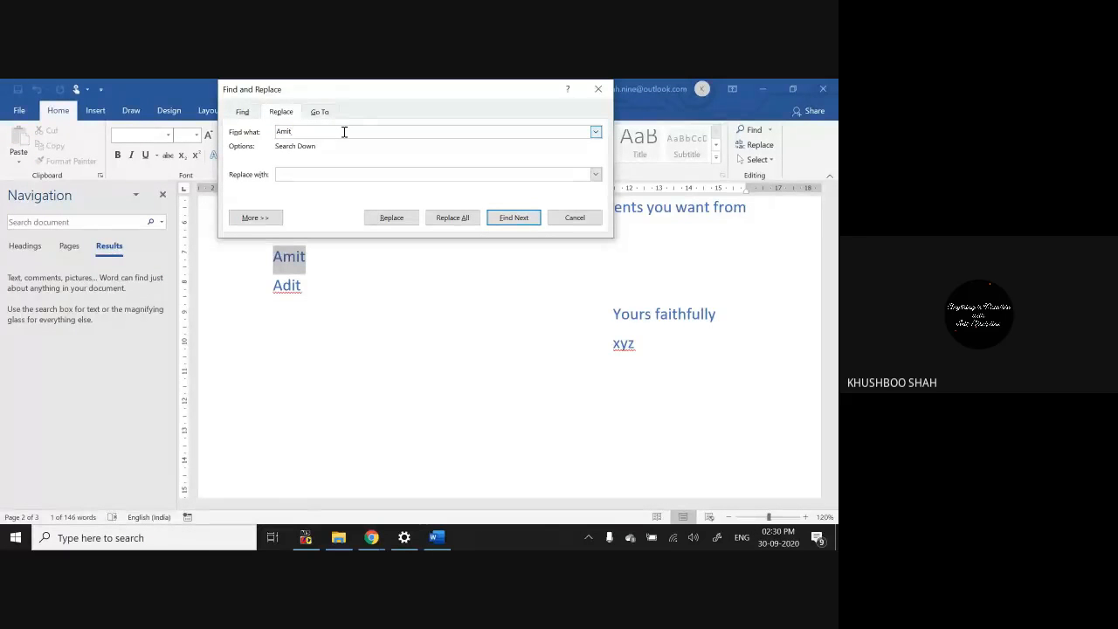
drag(368, 87, 593, 303)
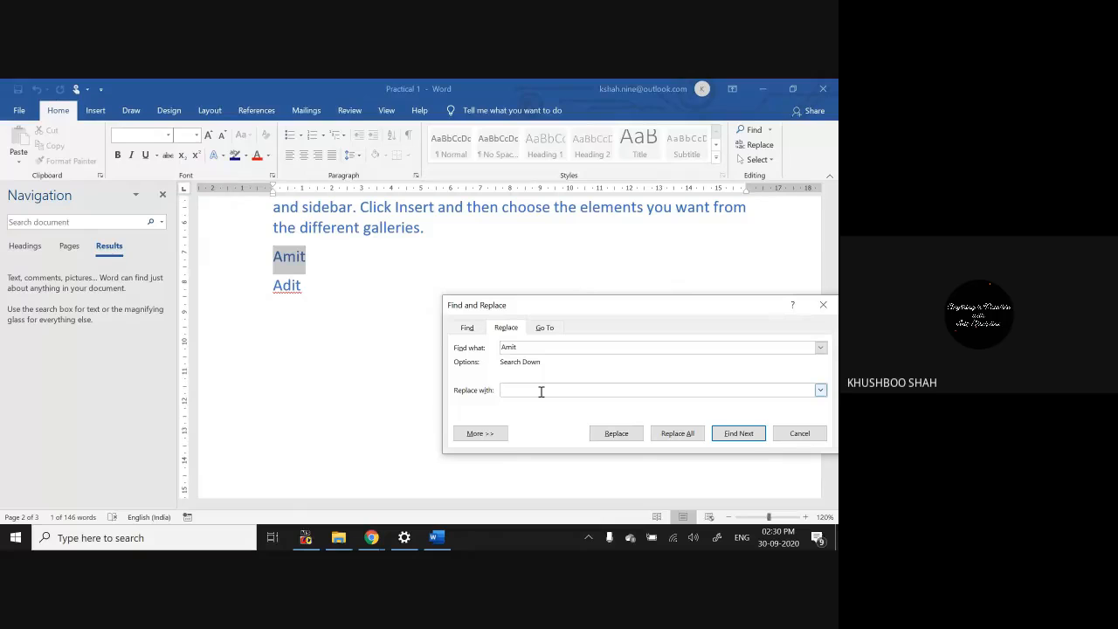
text(Adit)
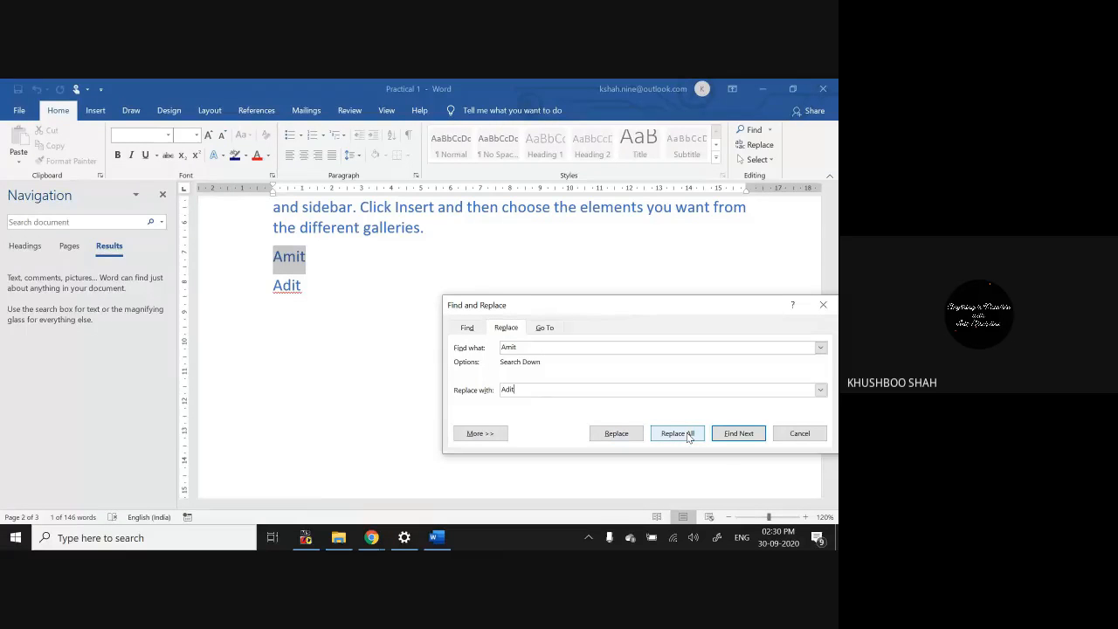
click(615, 433)
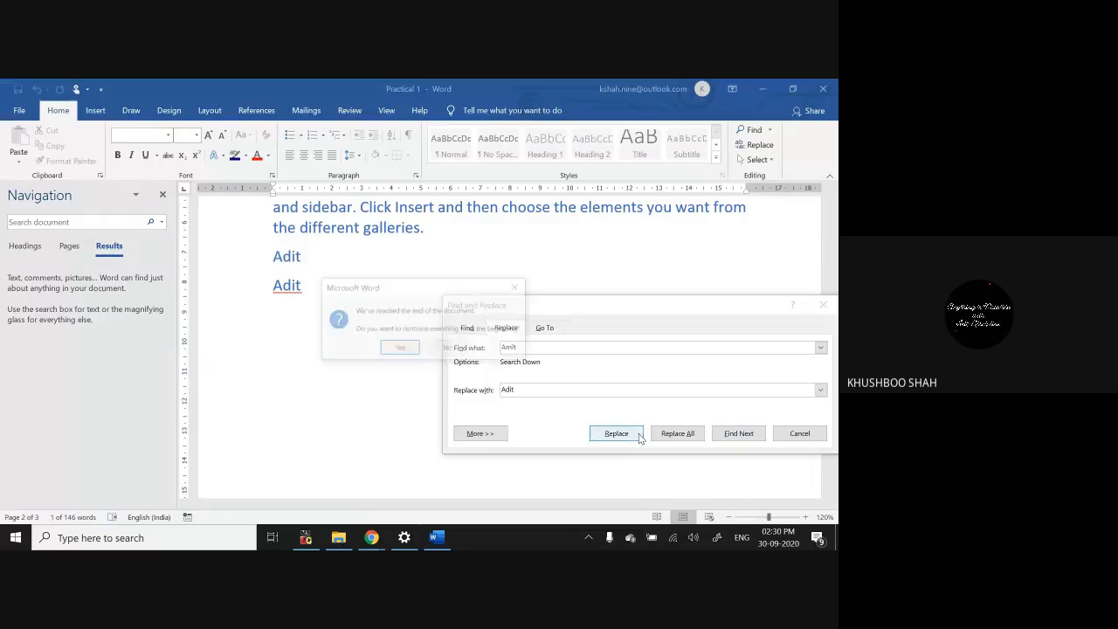
click(399, 349)
click(419, 347)
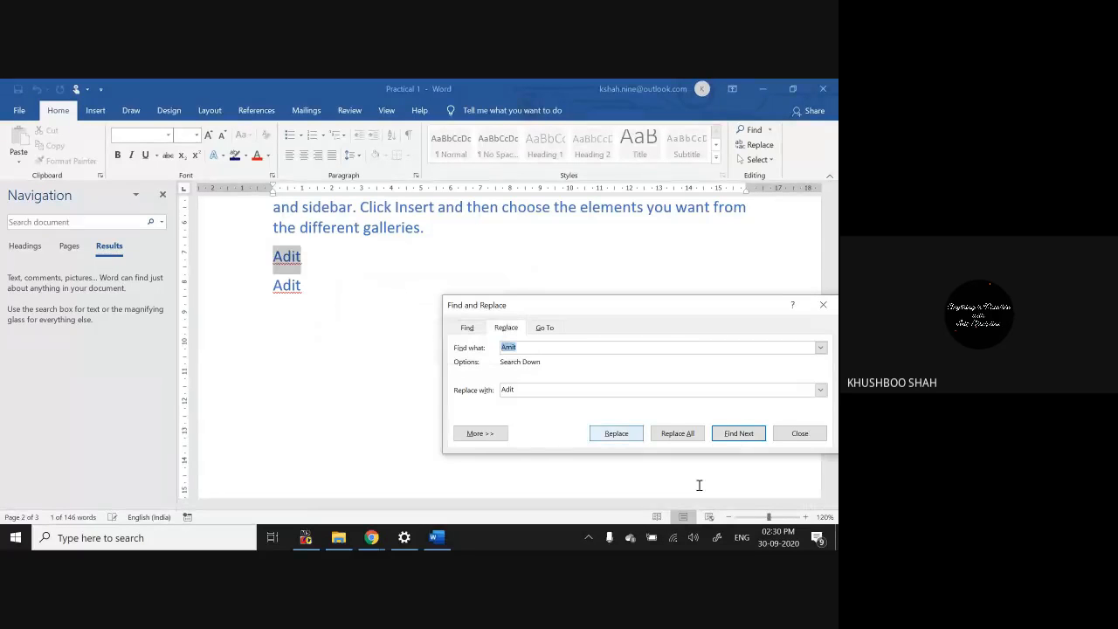
click(794, 434)
click(489, 343)
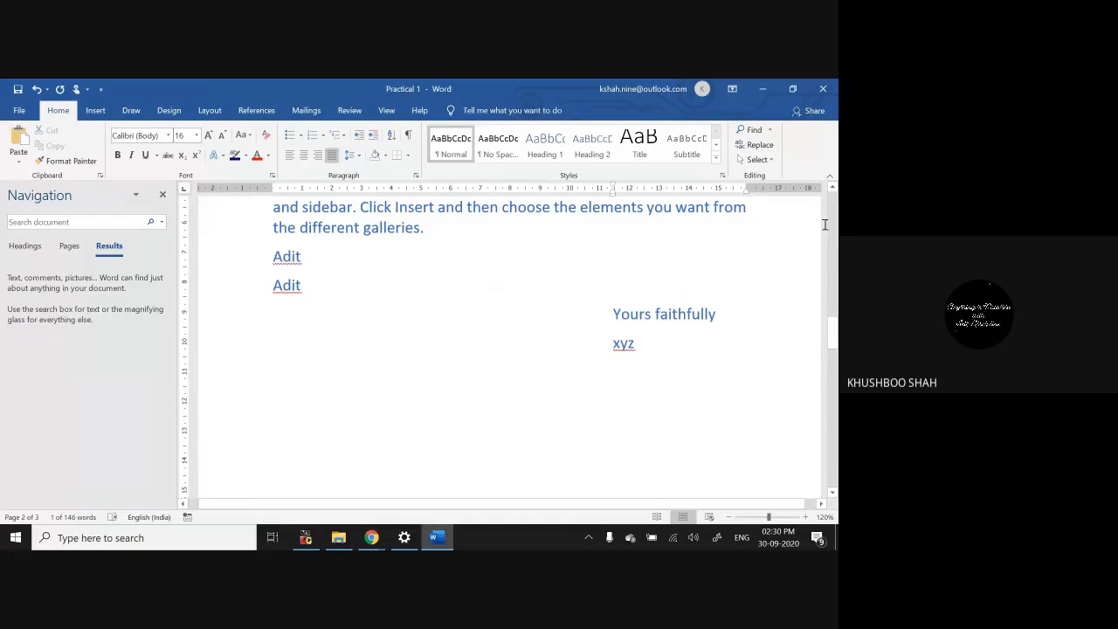
click(833, 187)
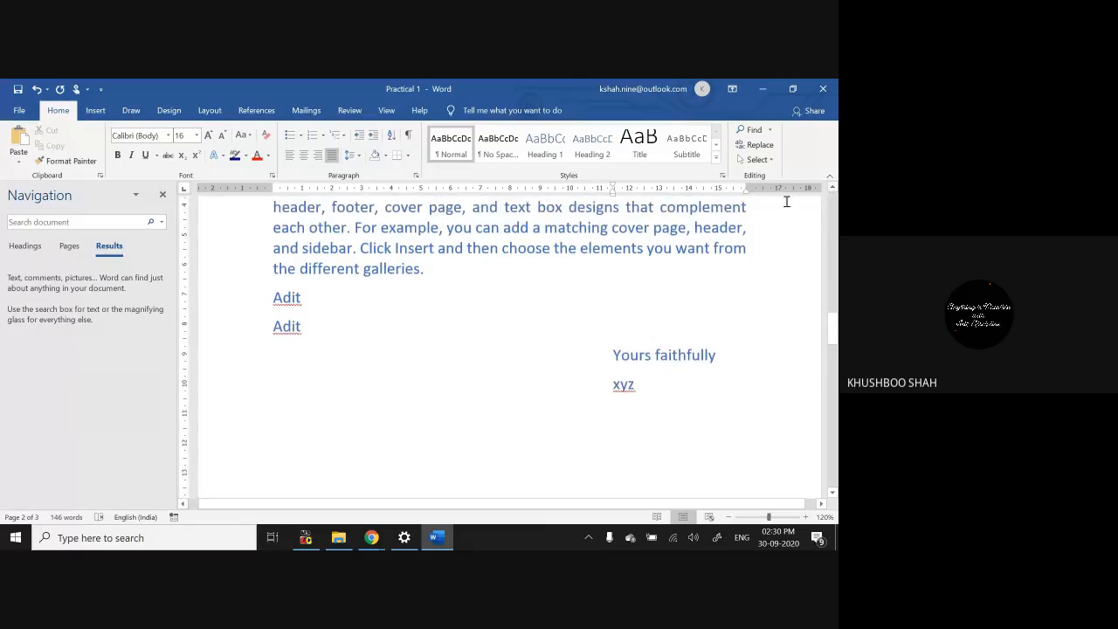
drag(276, 298, 317, 332)
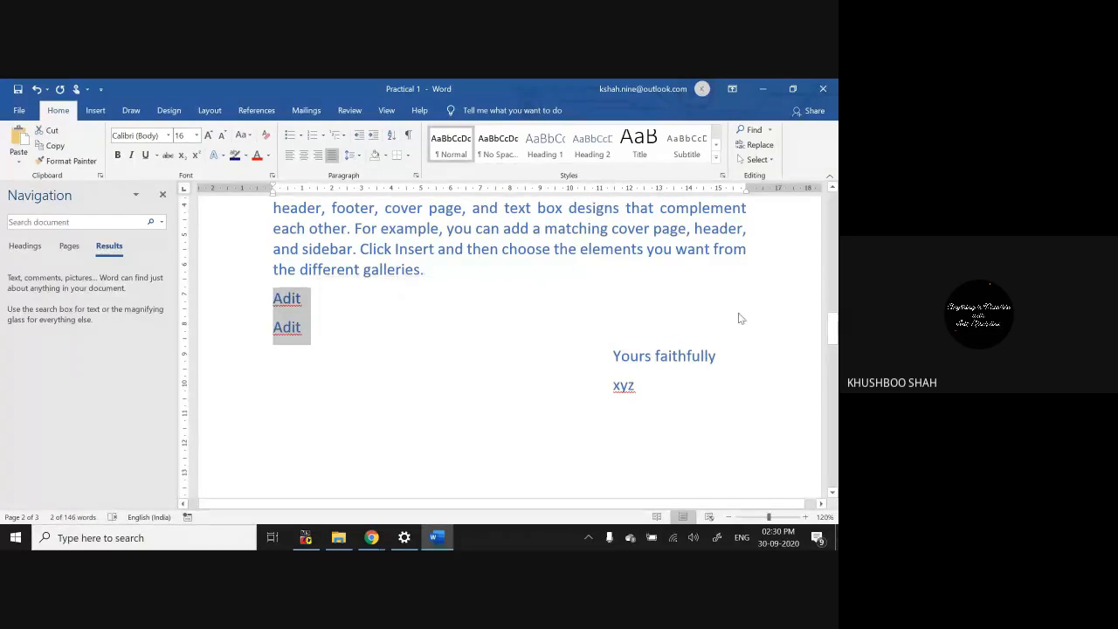
drag(833, 330, 832, 305)
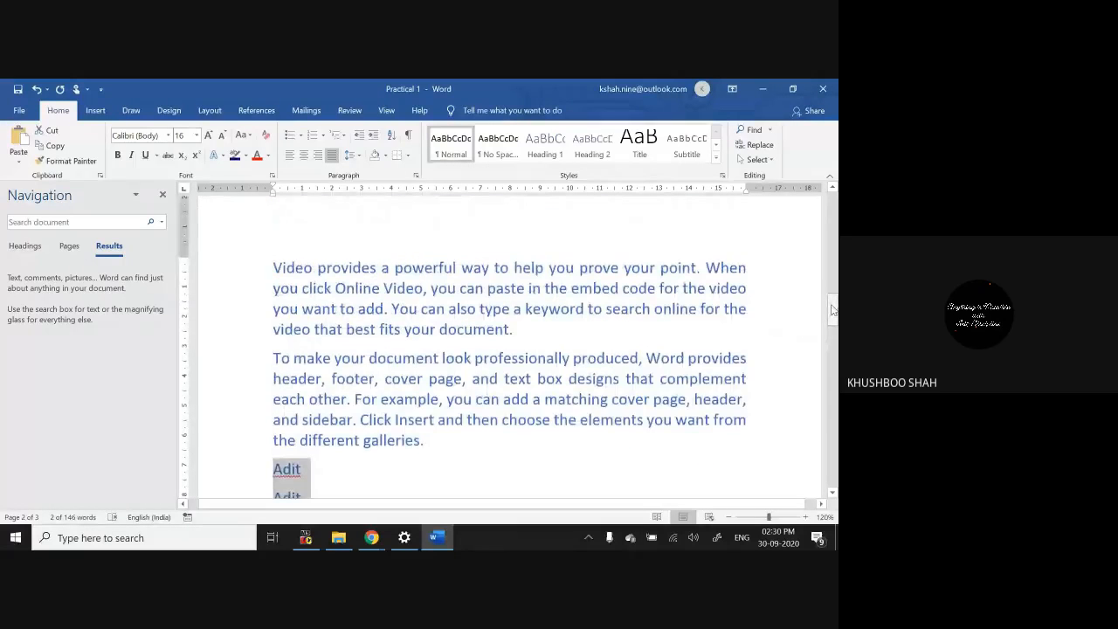
drag(273, 268, 521, 330)
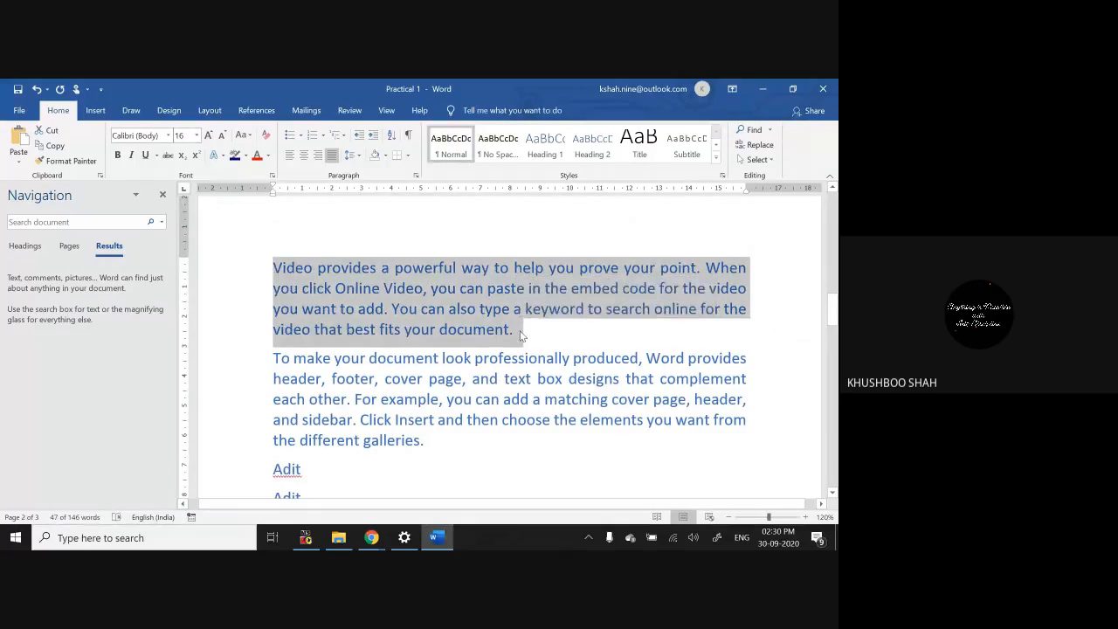
click(521, 335)
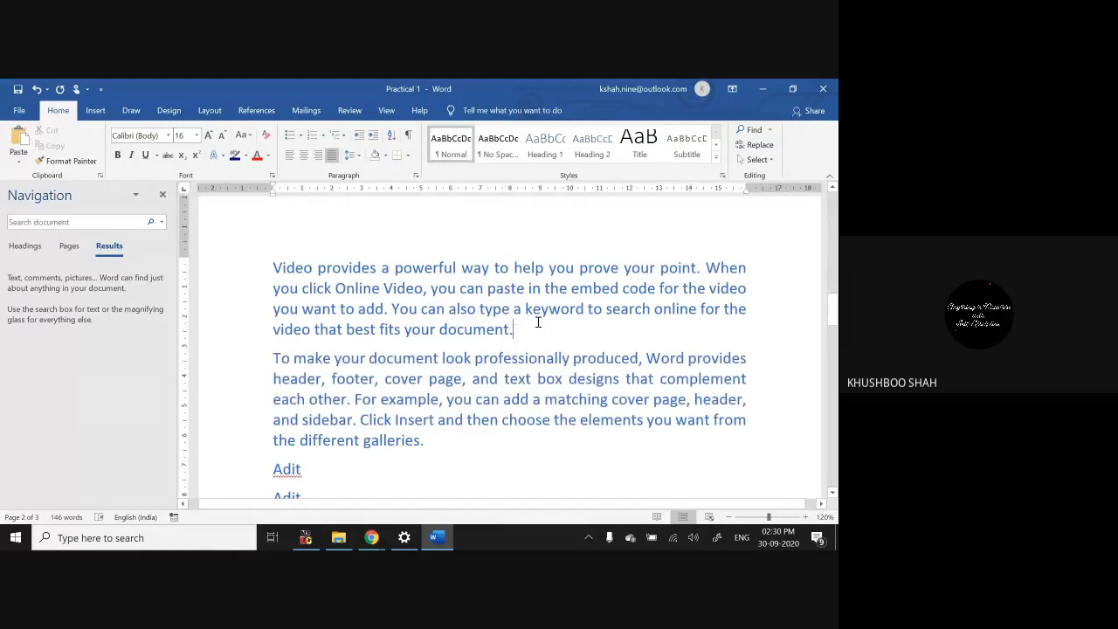
Step: Select the two body paragraphs above the sample names and search for the word "to"
double_click(496, 267)
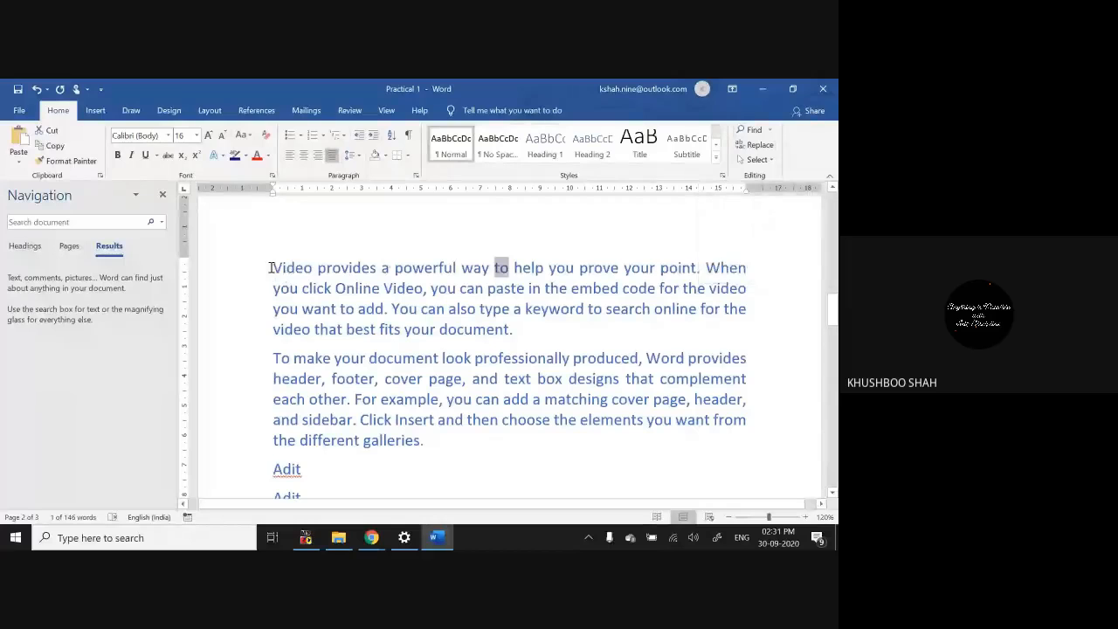
drag(271, 267, 454, 439)
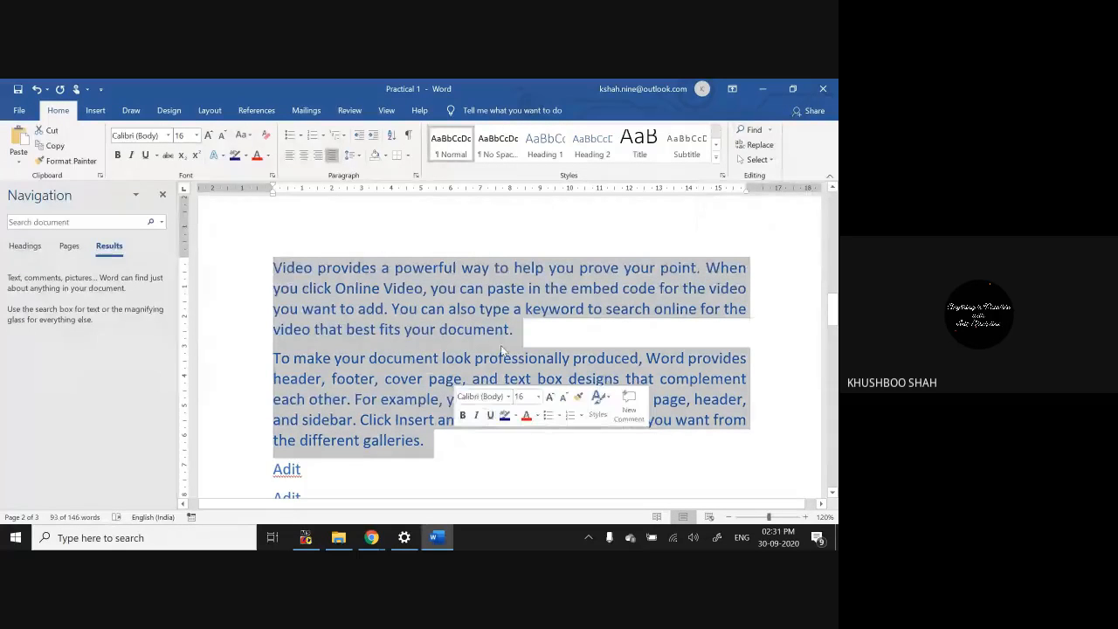
click(753, 130)
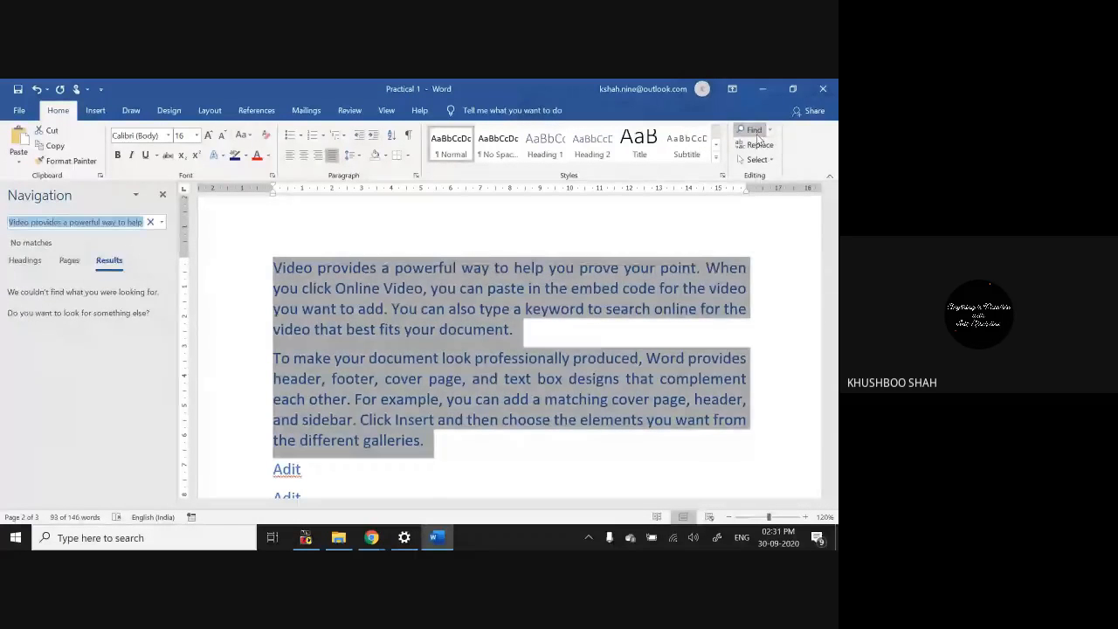
key(BackSpace)
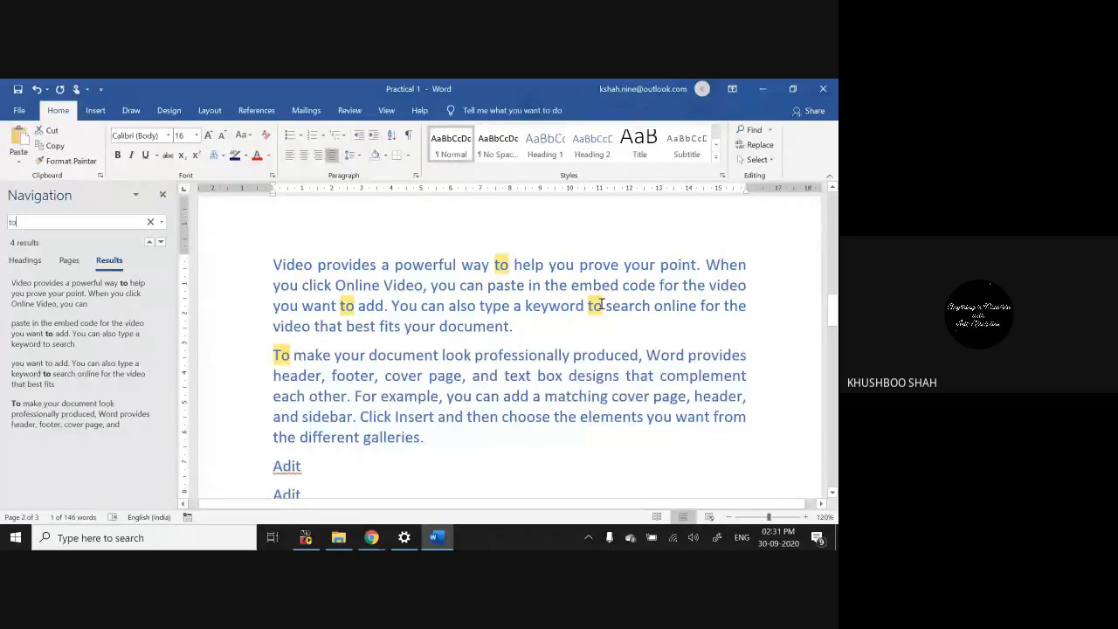
Step: Replace the first two occurrences of "to" in the first paragraph with "TO", one at a time
click(760, 146)
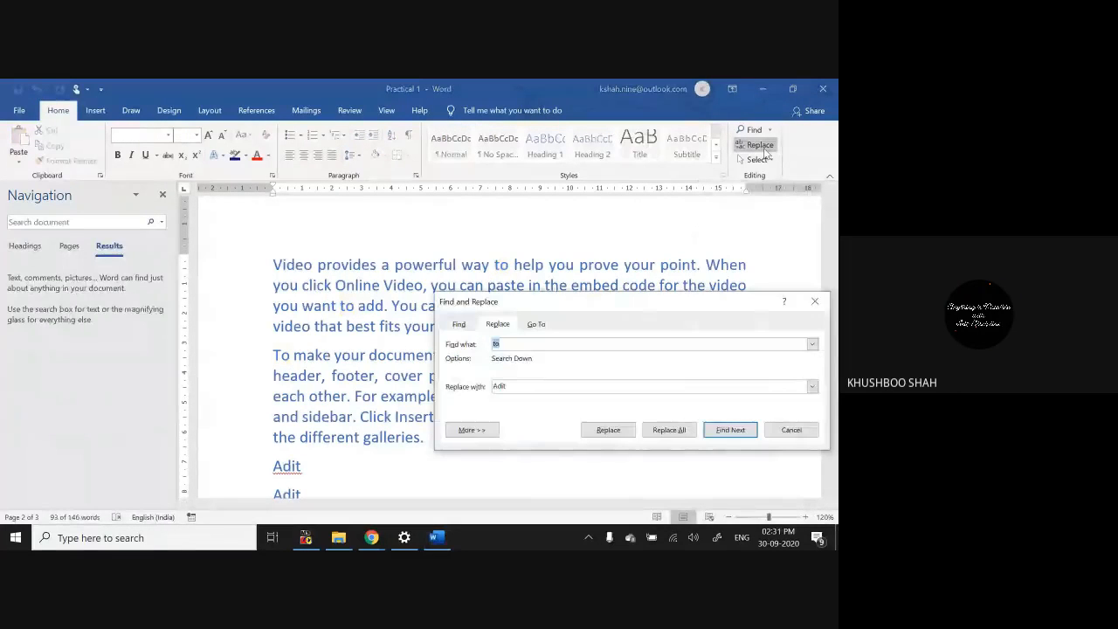
click(586, 385)
key(BackSpace)
key(BackSpace)
key(BackSpace)
key(BackSpace)
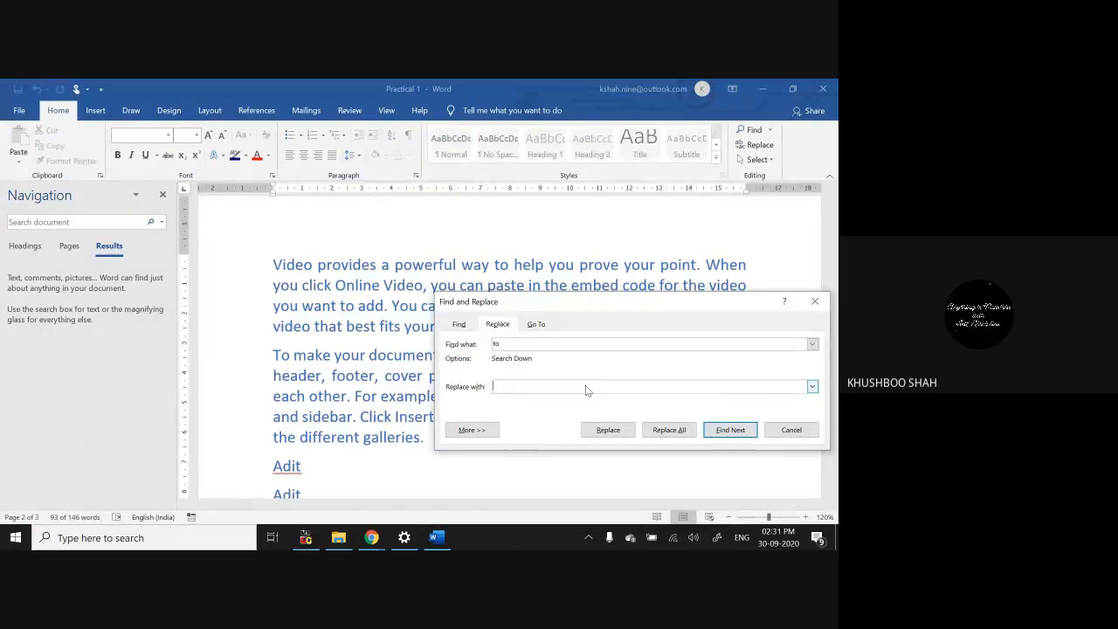
text(TO)
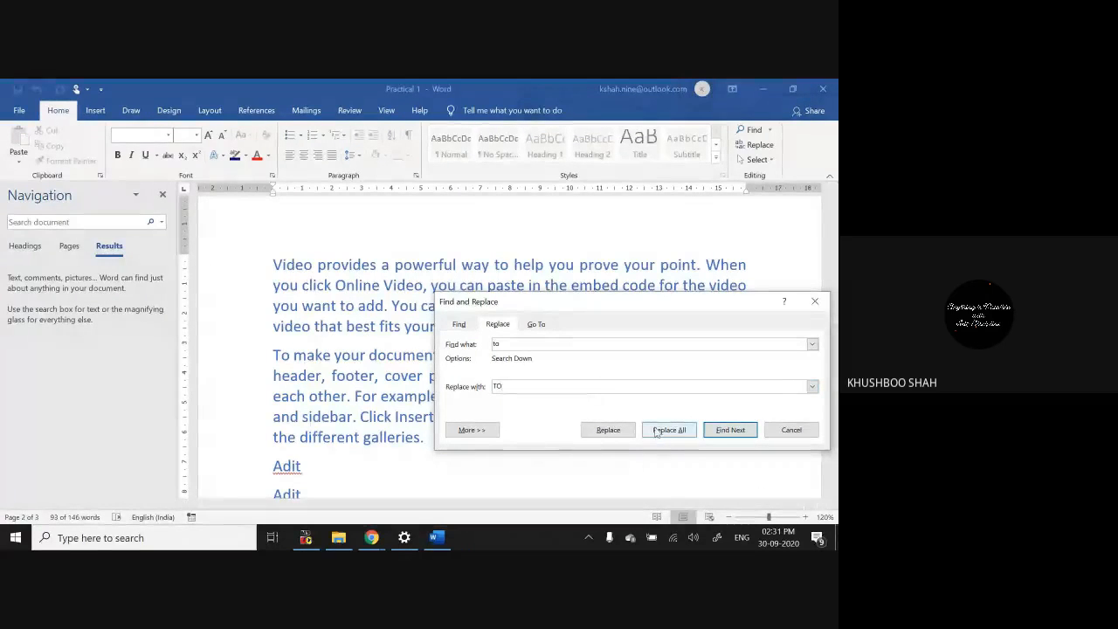
click(611, 436)
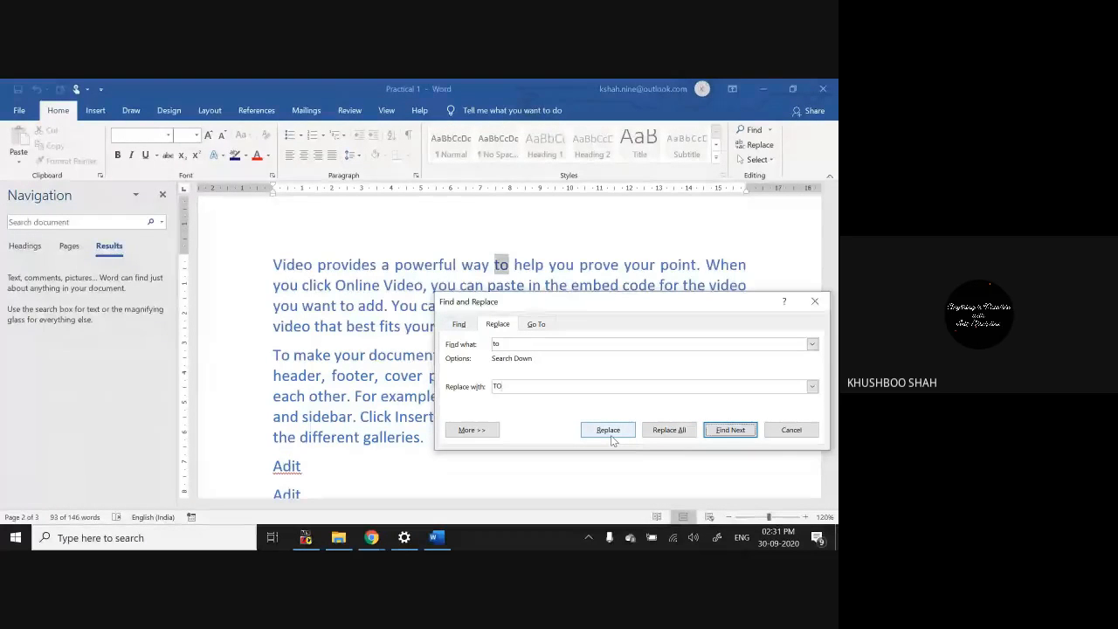
drag(645, 307, 631, 351)
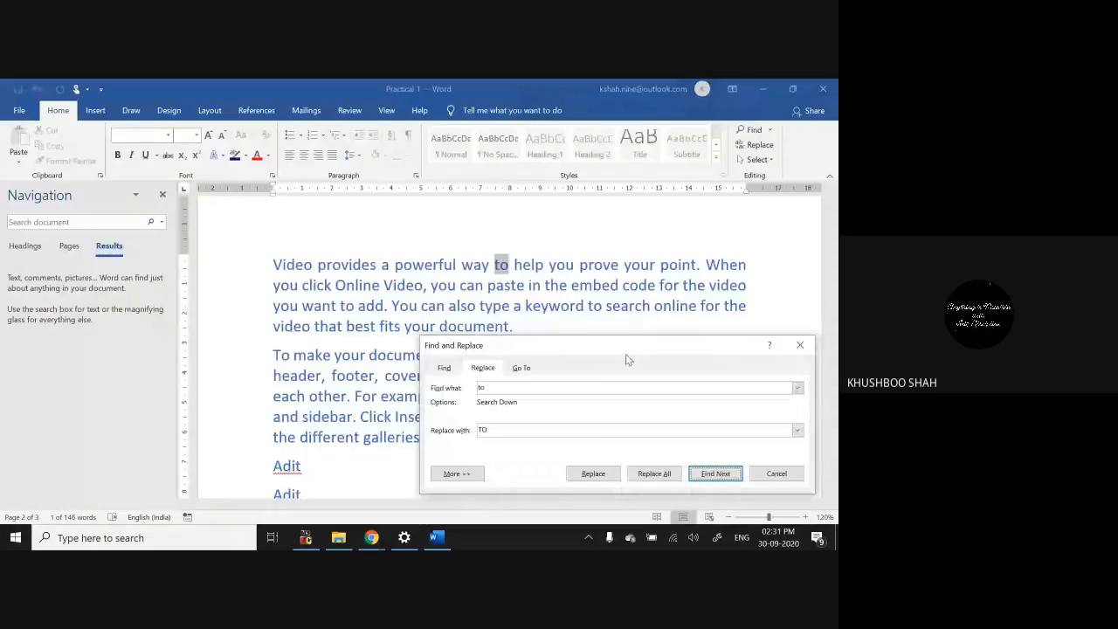
click(592, 474)
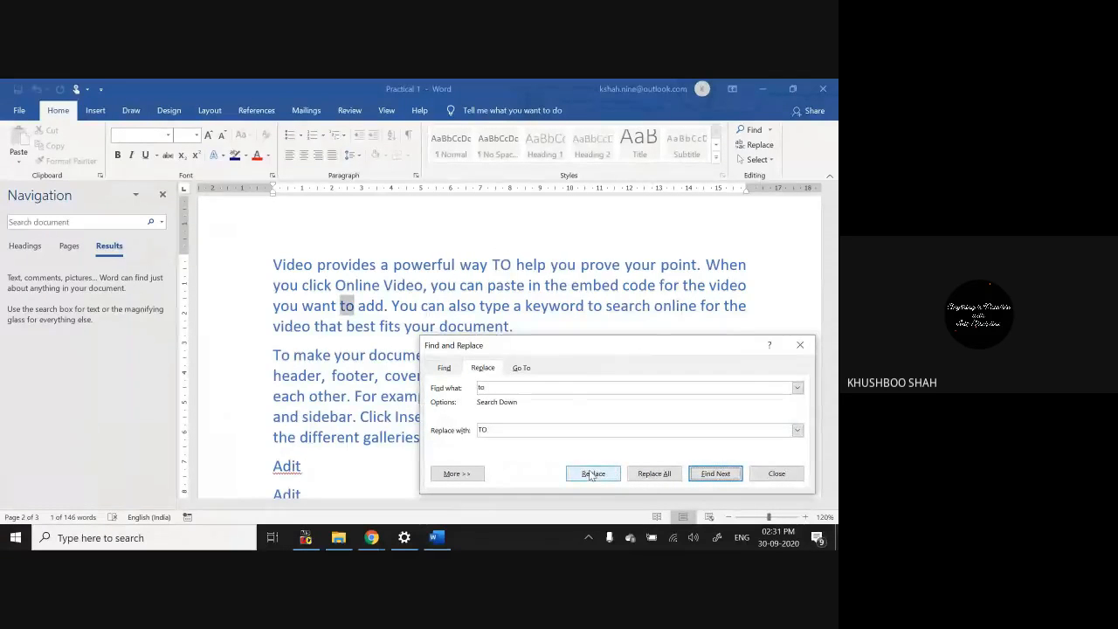
click(592, 473)
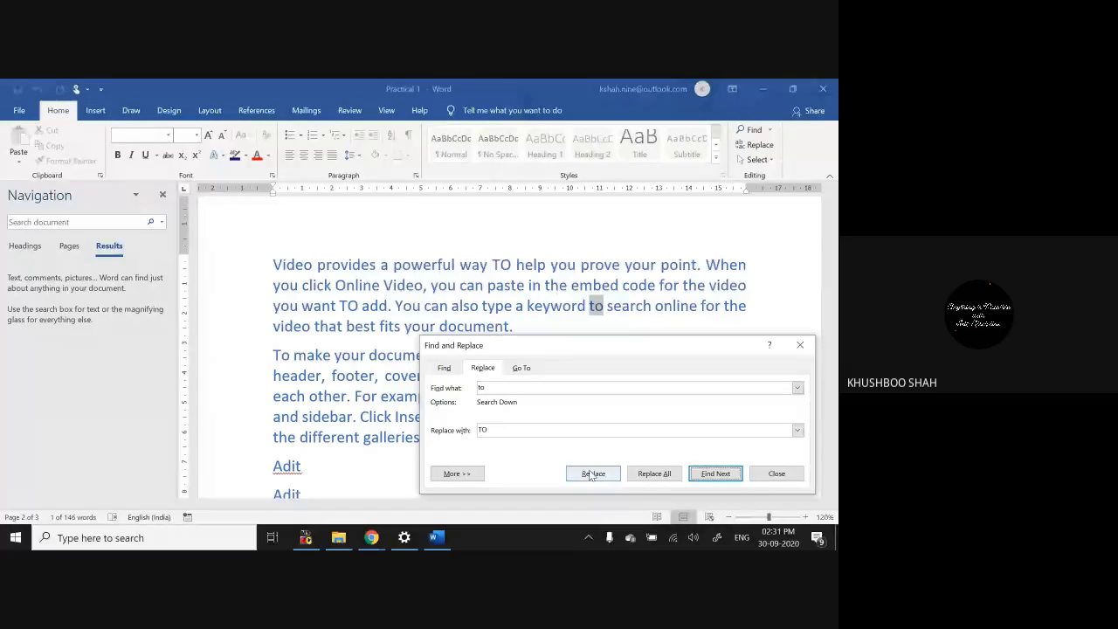
Step: Skip the remaining matches of "to" without replacing them, continue the search through the whole document, and close Find and Replace
click(716, 474)
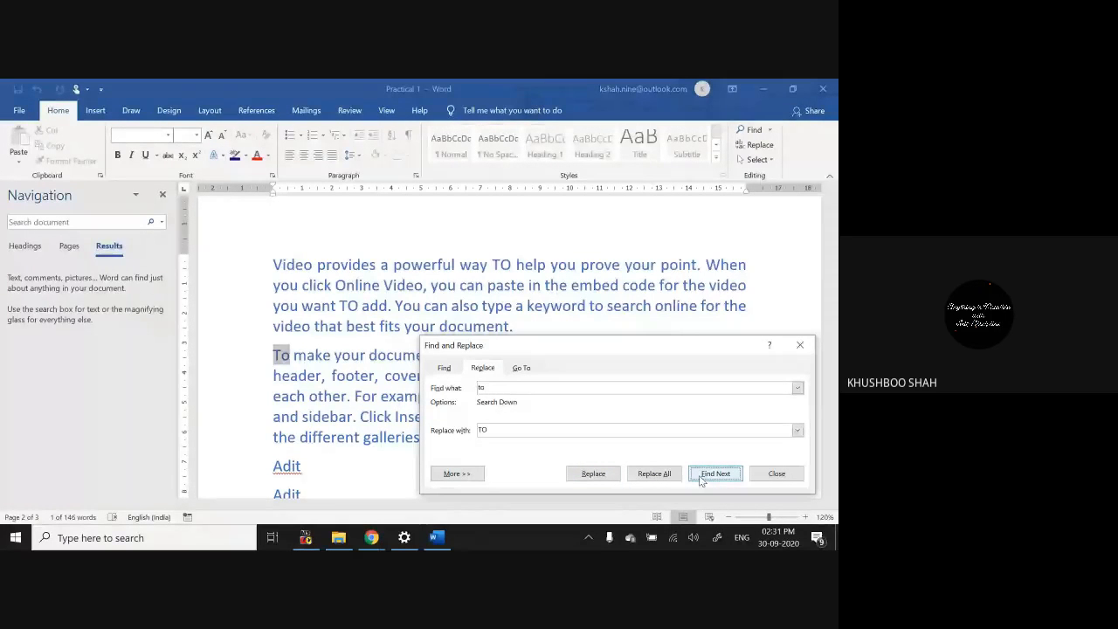
click(702, 477)
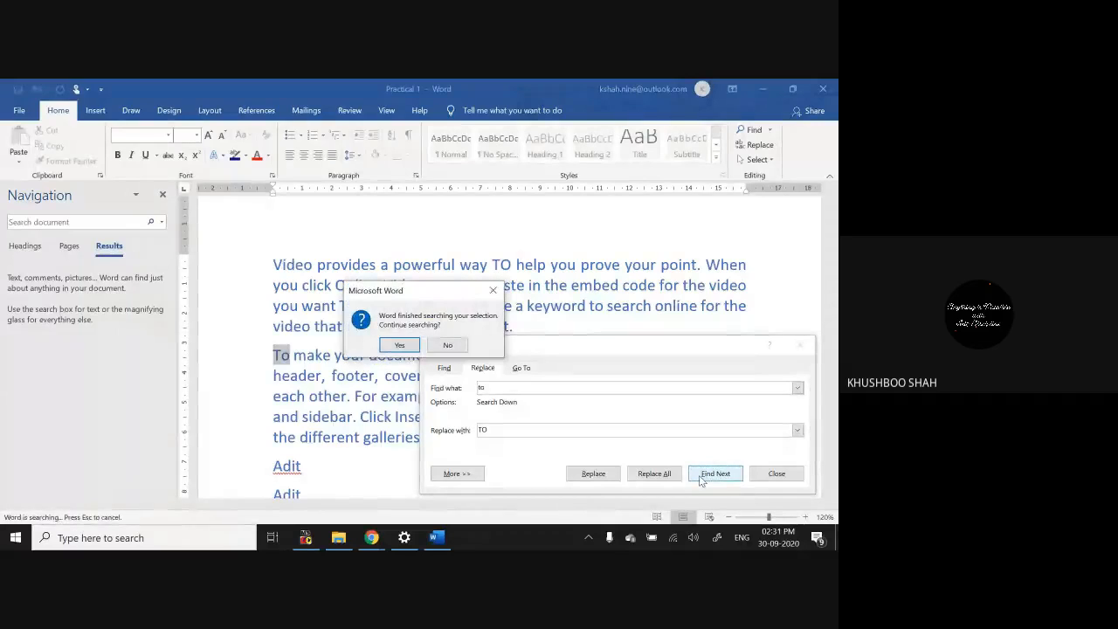
click(397, 347)
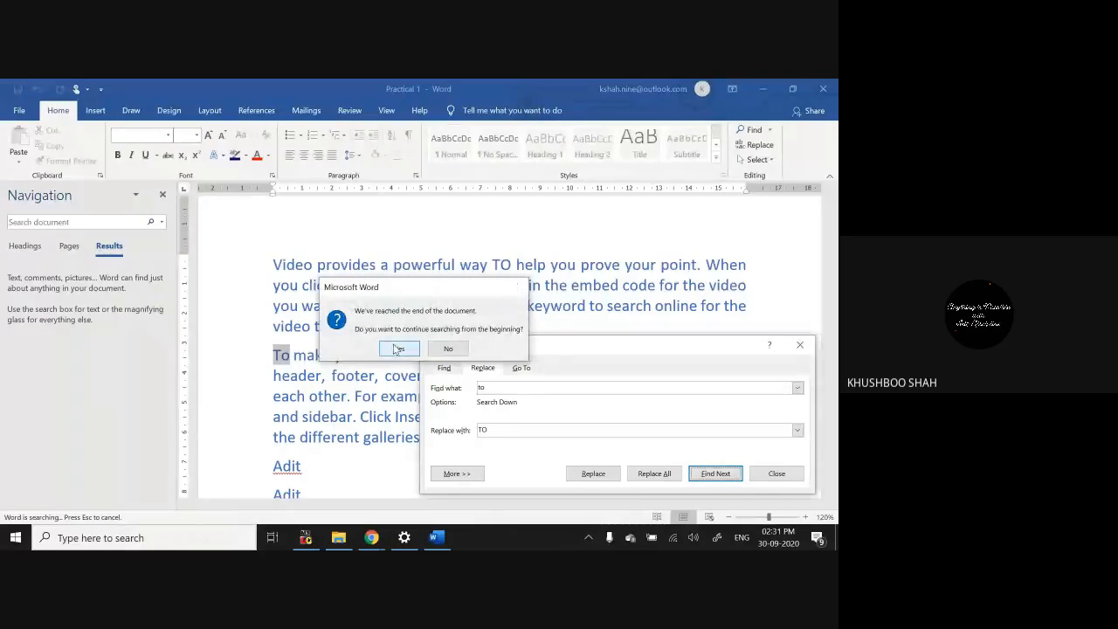
click(402, 347)
click(424, 347)
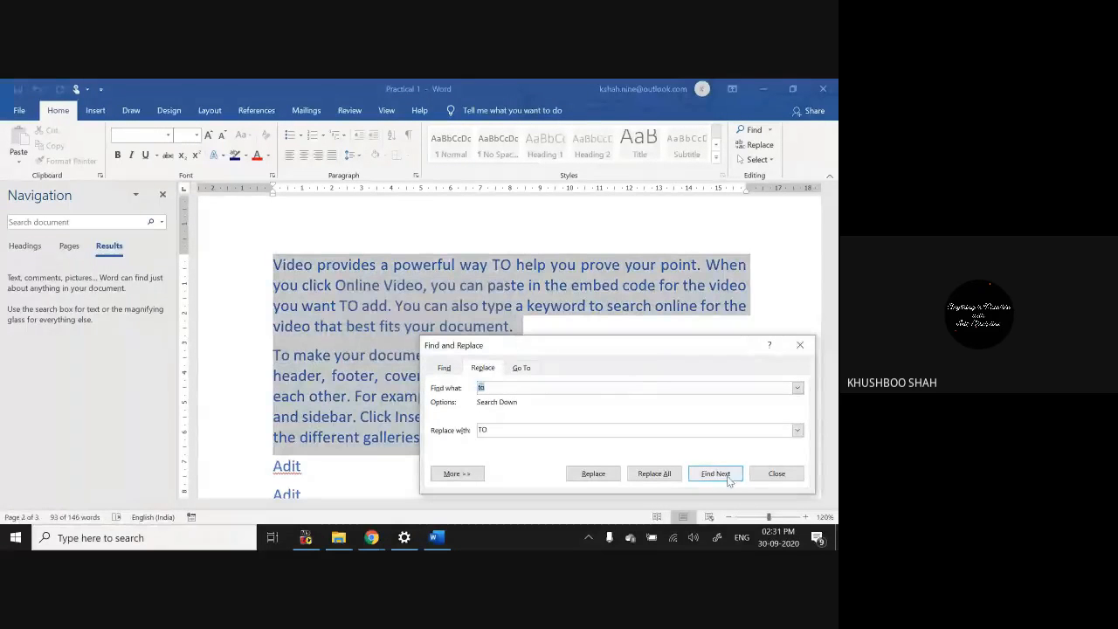
click(773, 474)
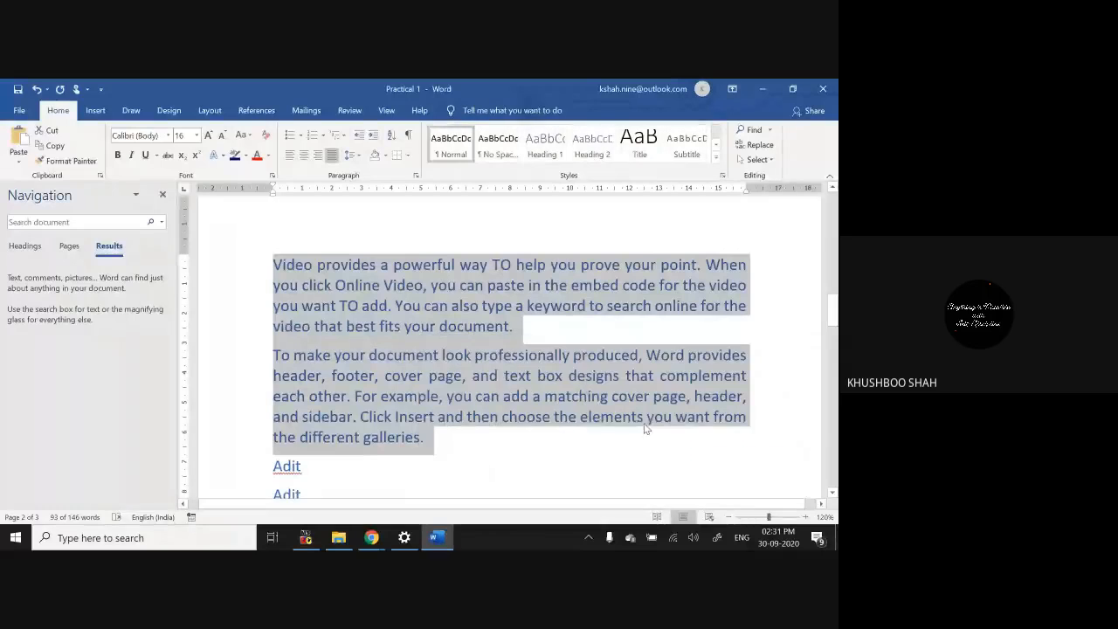
drag(493, 265, 509, 264)
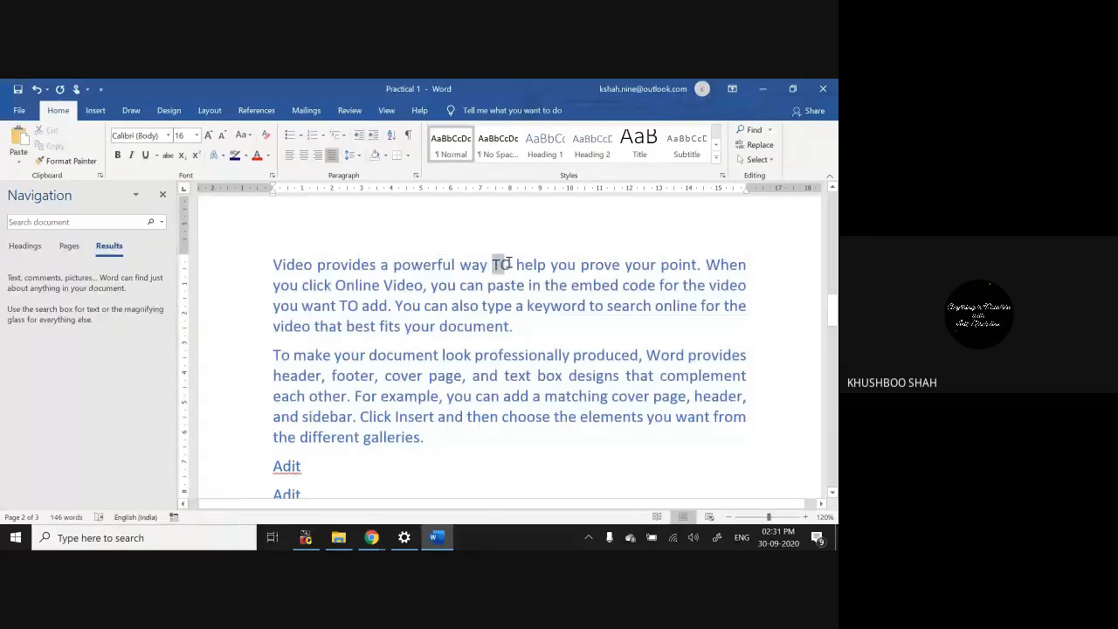
drag(339, 305, 359, 307)
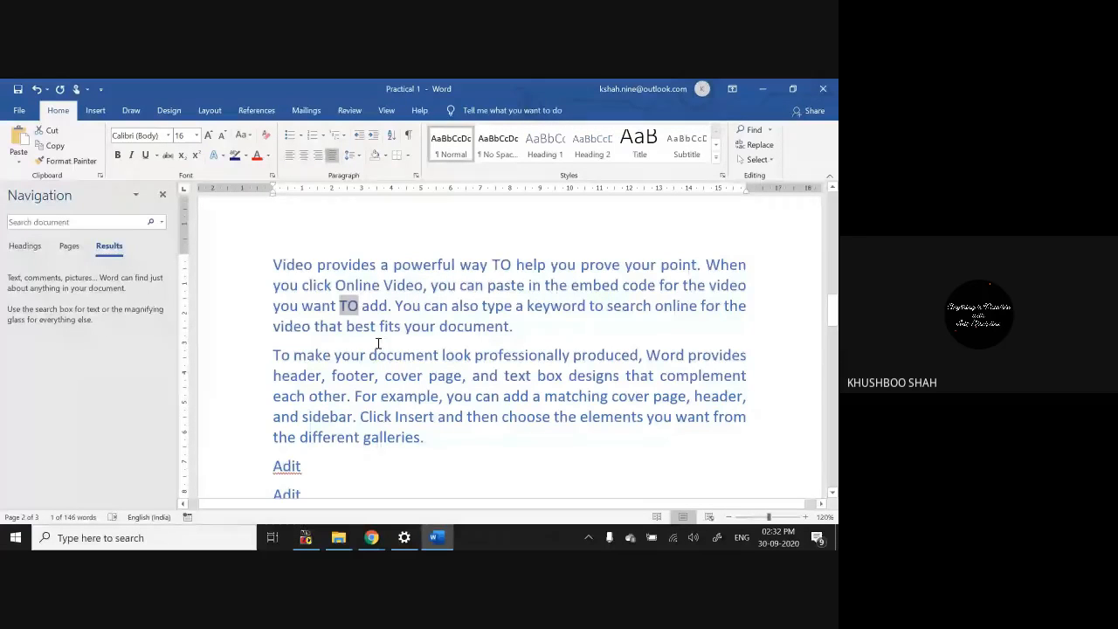
click(379, 326)
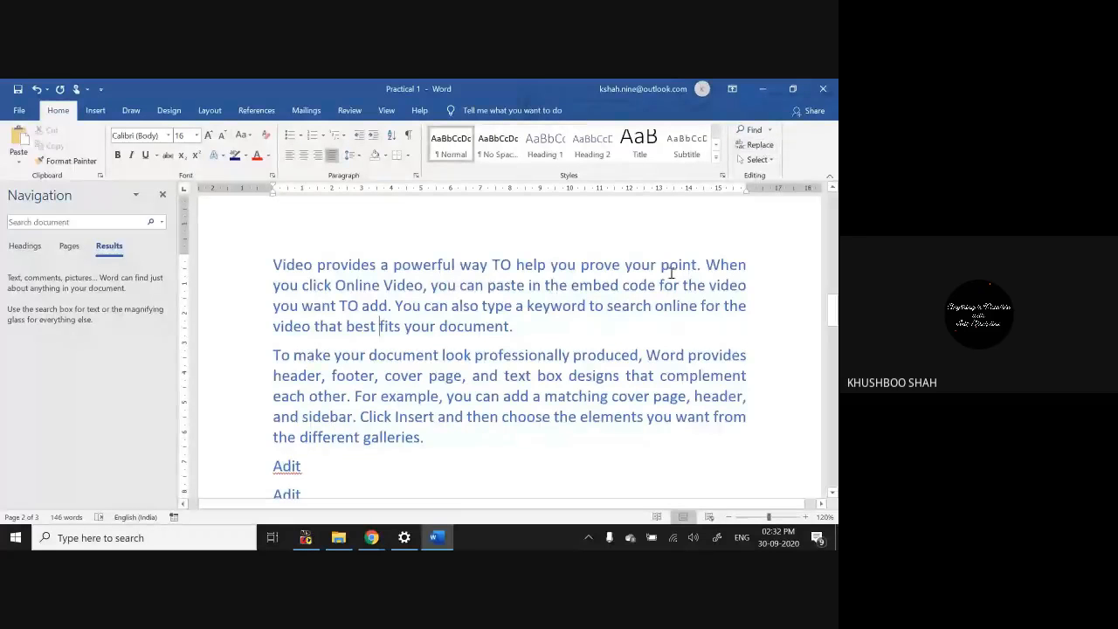
click(542, 343)
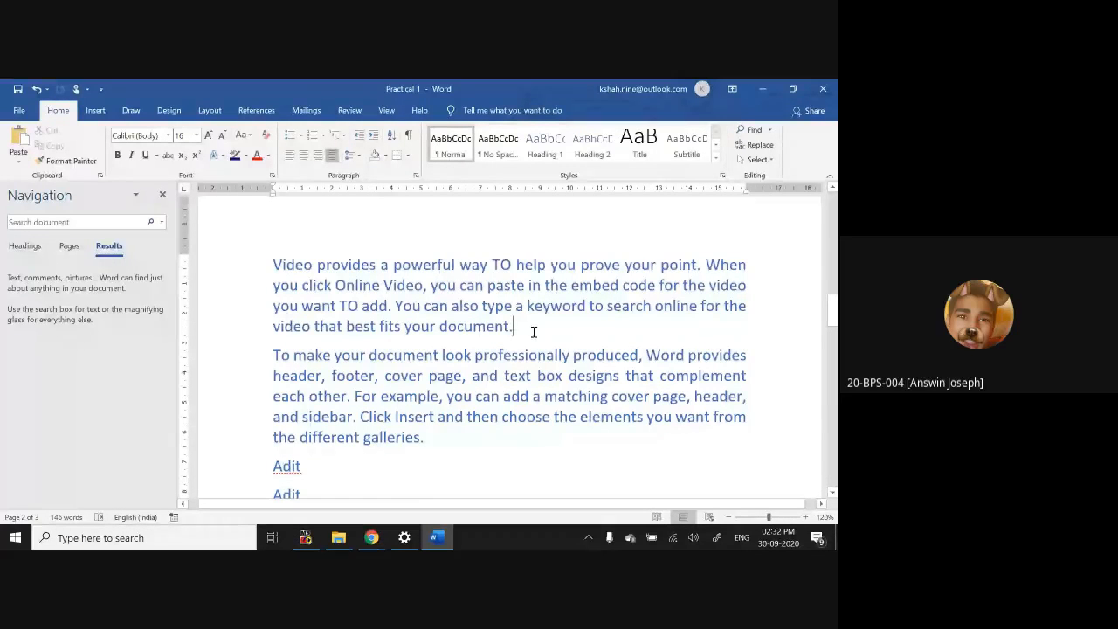
Step: Close the Navigation pane and return to the formatting samples near the start of the document
click(163, 194)
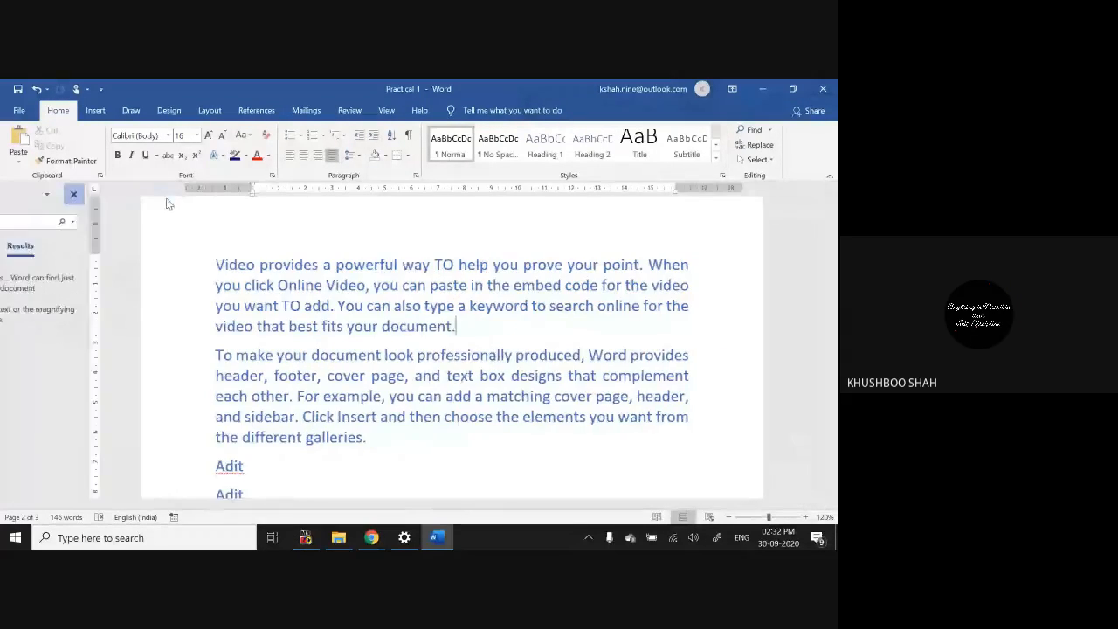
click(451, 325)
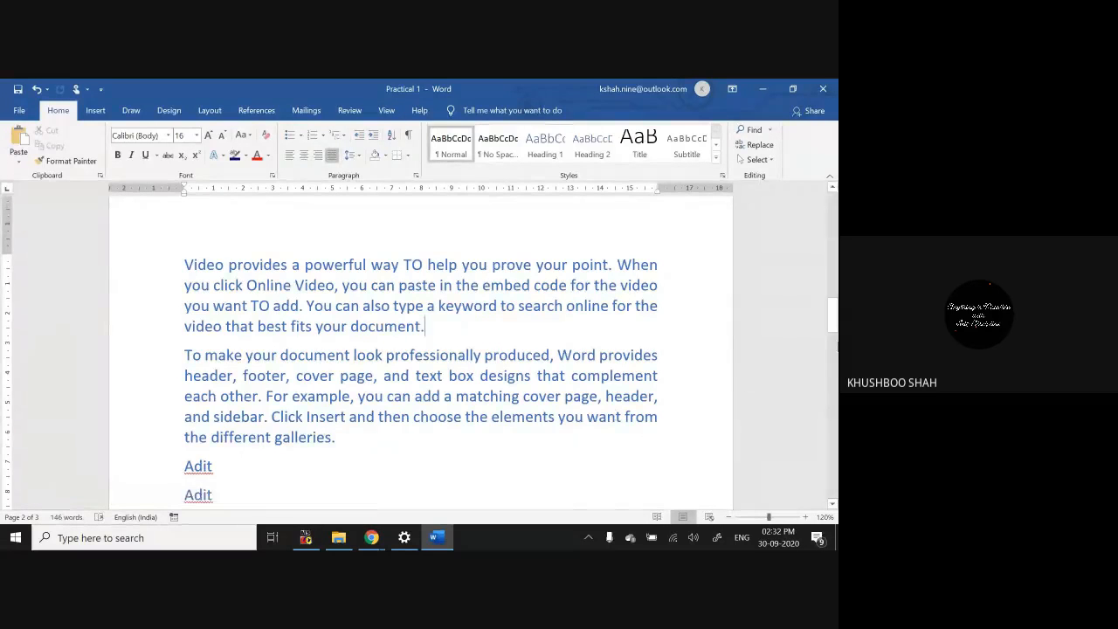
drag(836, 343, 836, 206)
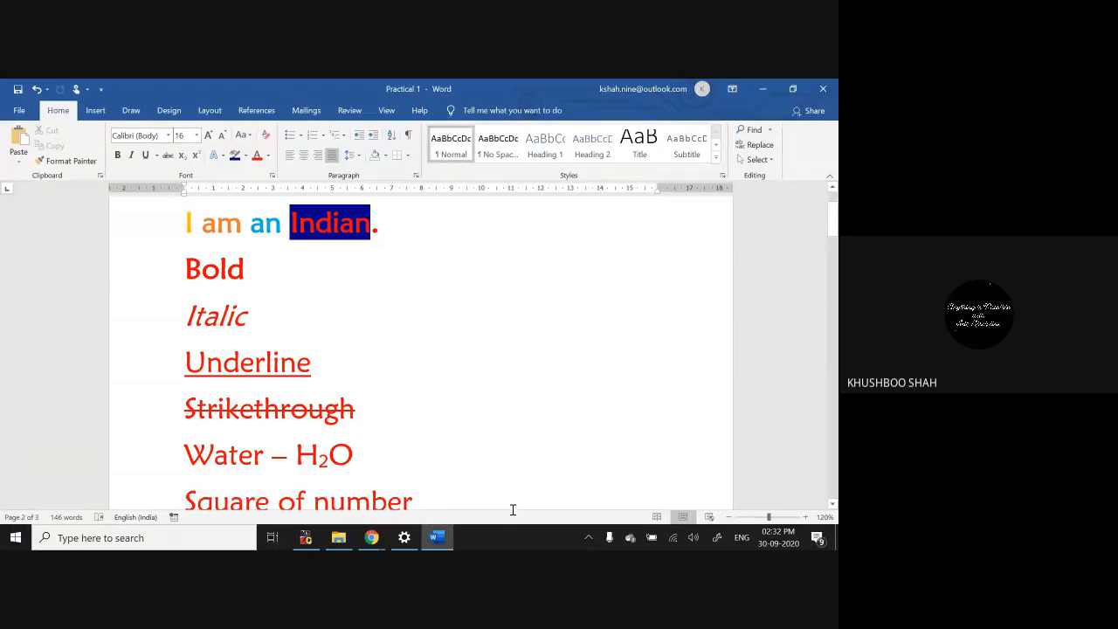
Step: Delete the blank lines above the Red, Green, Blue, Yellow bulleted list so the lists move up on the second page
click(728, 518)
click(729, 517)
click(729, 517)
click(729, 517)
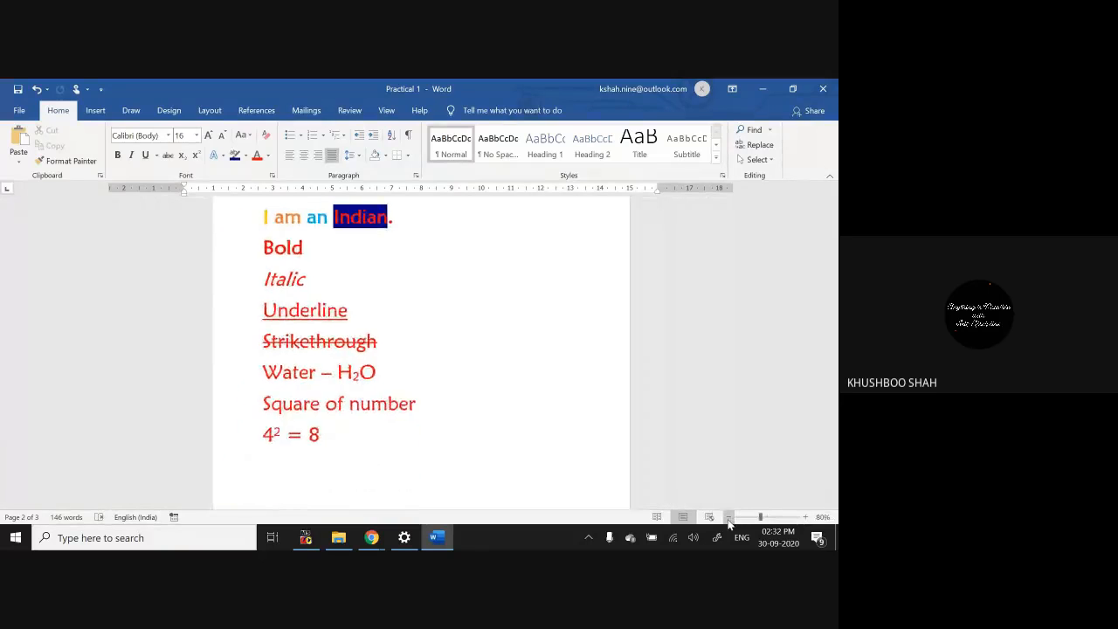
click(729, 517)
click(729, 517)
click(728, 517)
click(729, 517)
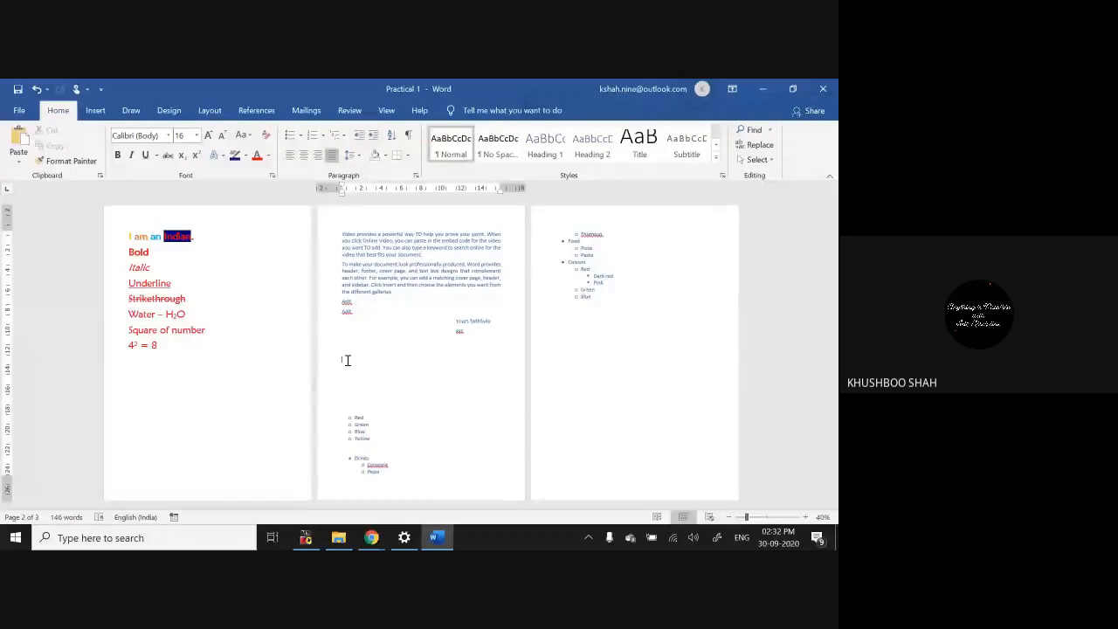
key(Delete)
key(Delete)
key(Delete)
key(Delete)
key(Delete)
key(Delete)
key(Delete)
key(Delete)
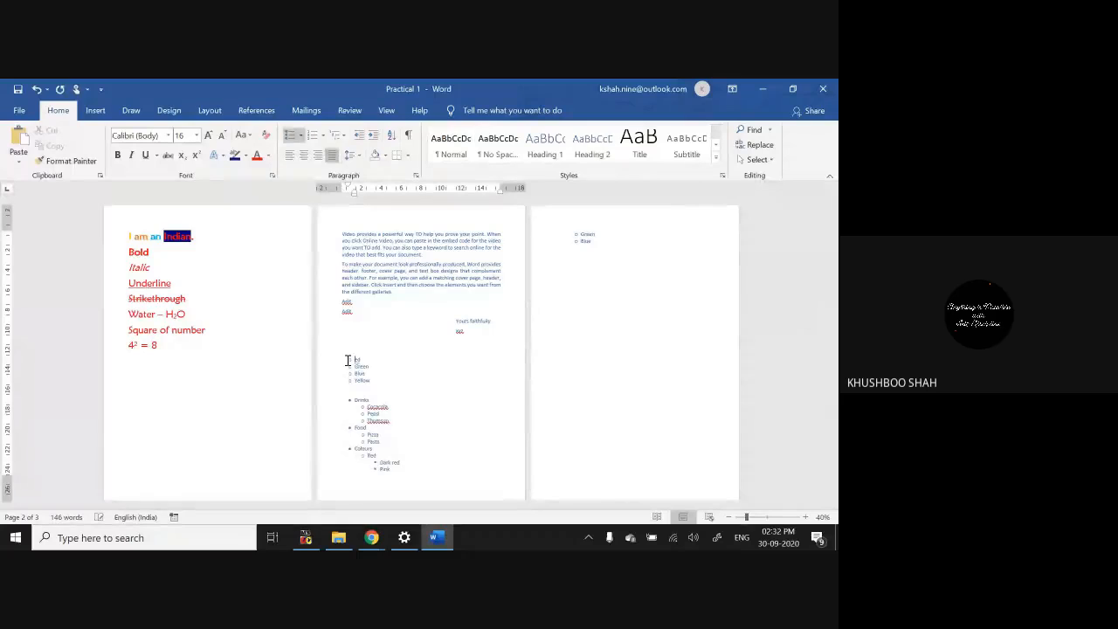
key(ctrl+z)
key(Delete)
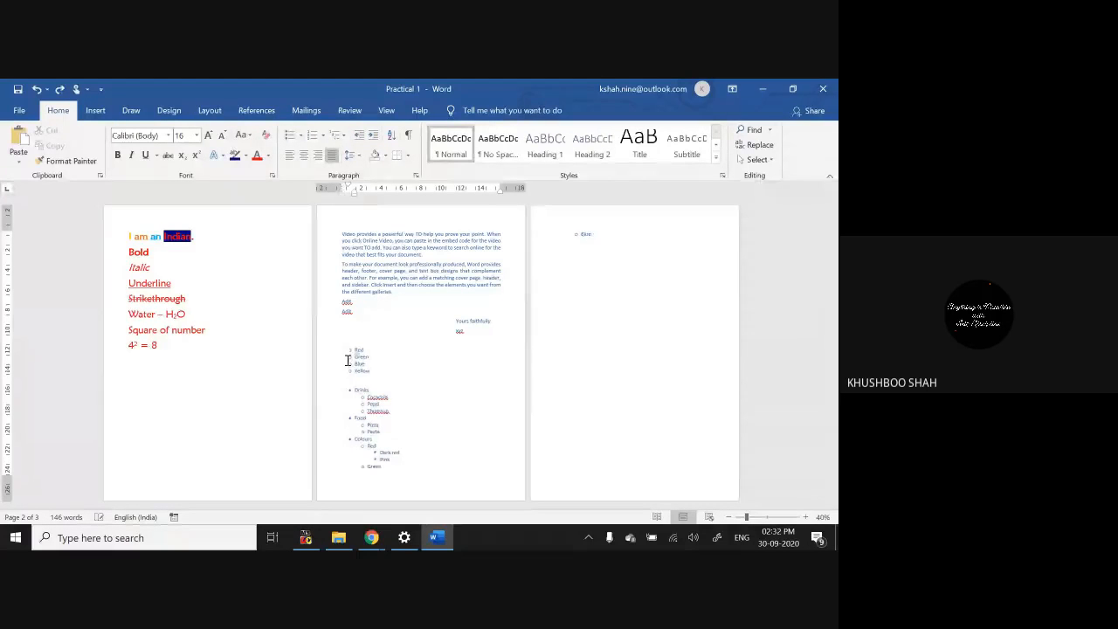
key(Delete)
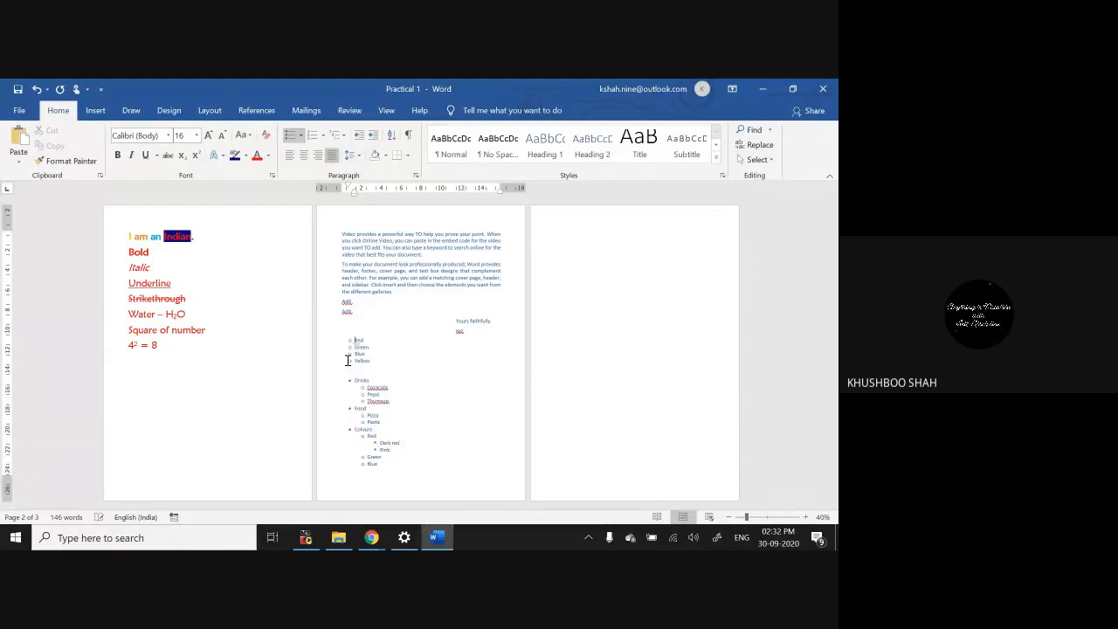
Step: Save the Practical 1 document, then switch to the Google Meet window and stop presenting
click(396, 464)
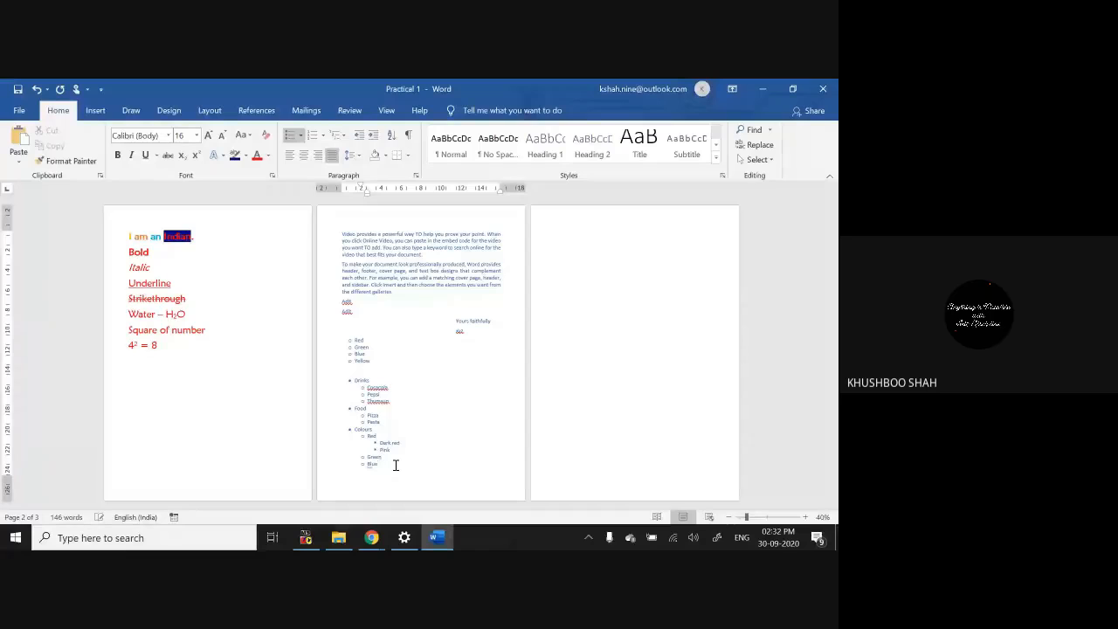
key(ctrl+s)
click(762, 90)
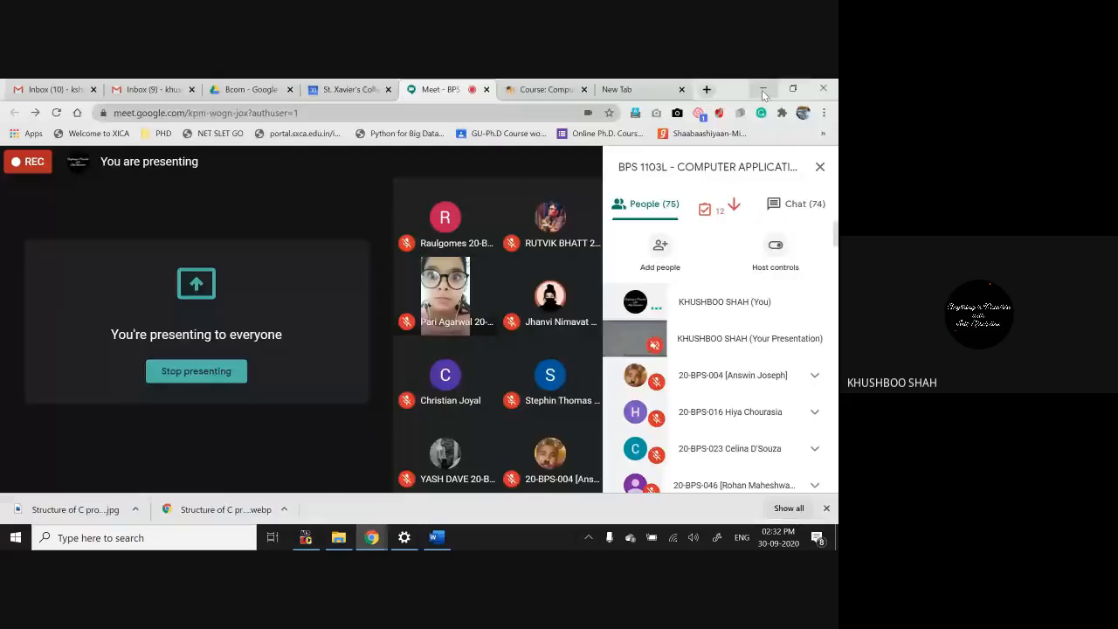
click(224, 377)
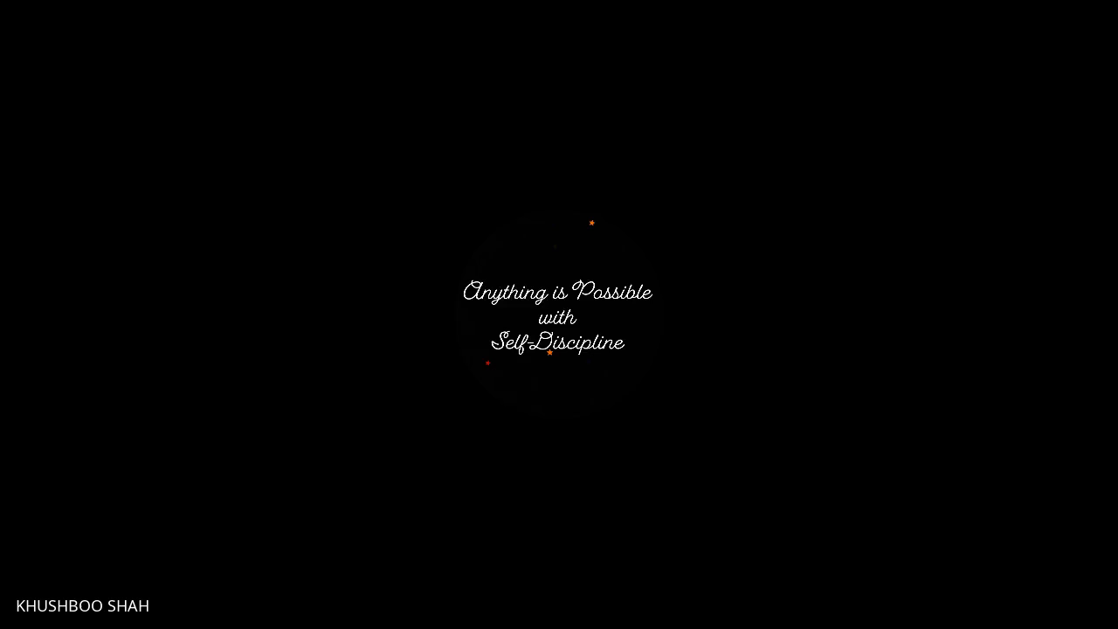